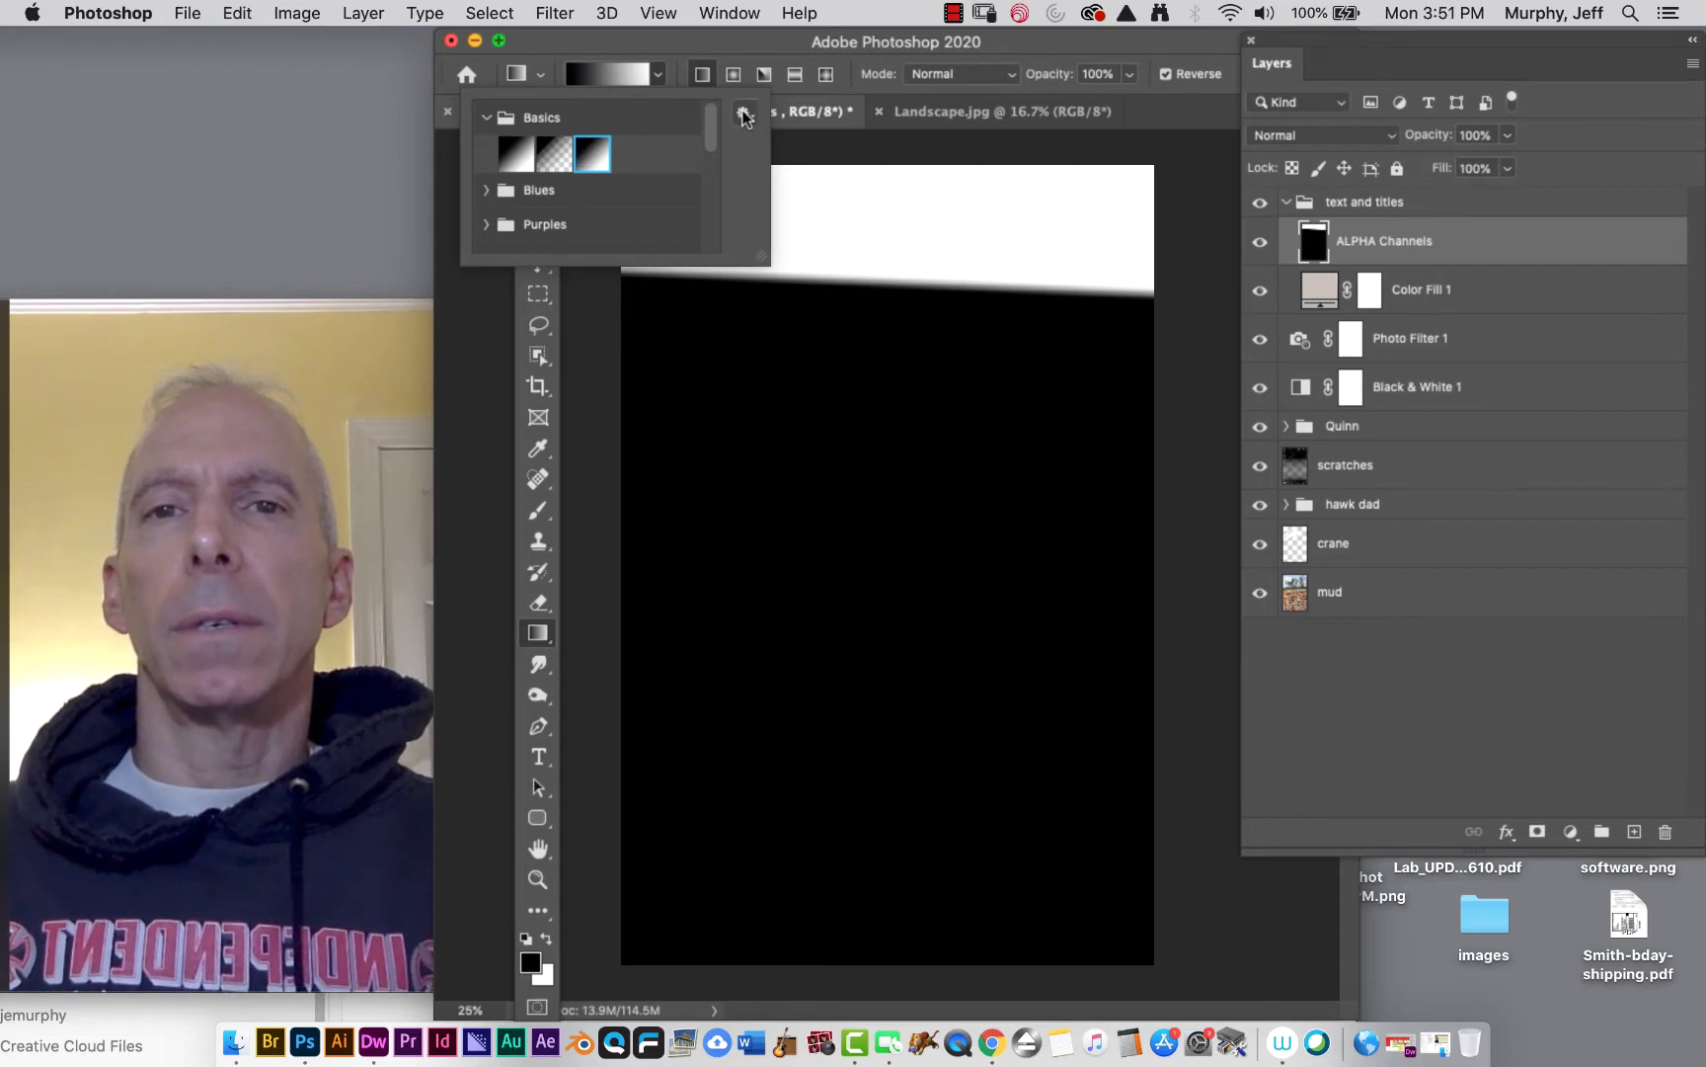
Choose the first gradient preset in the Basics group, which blends the foreground colour into the background colour
left_click(487, 119)
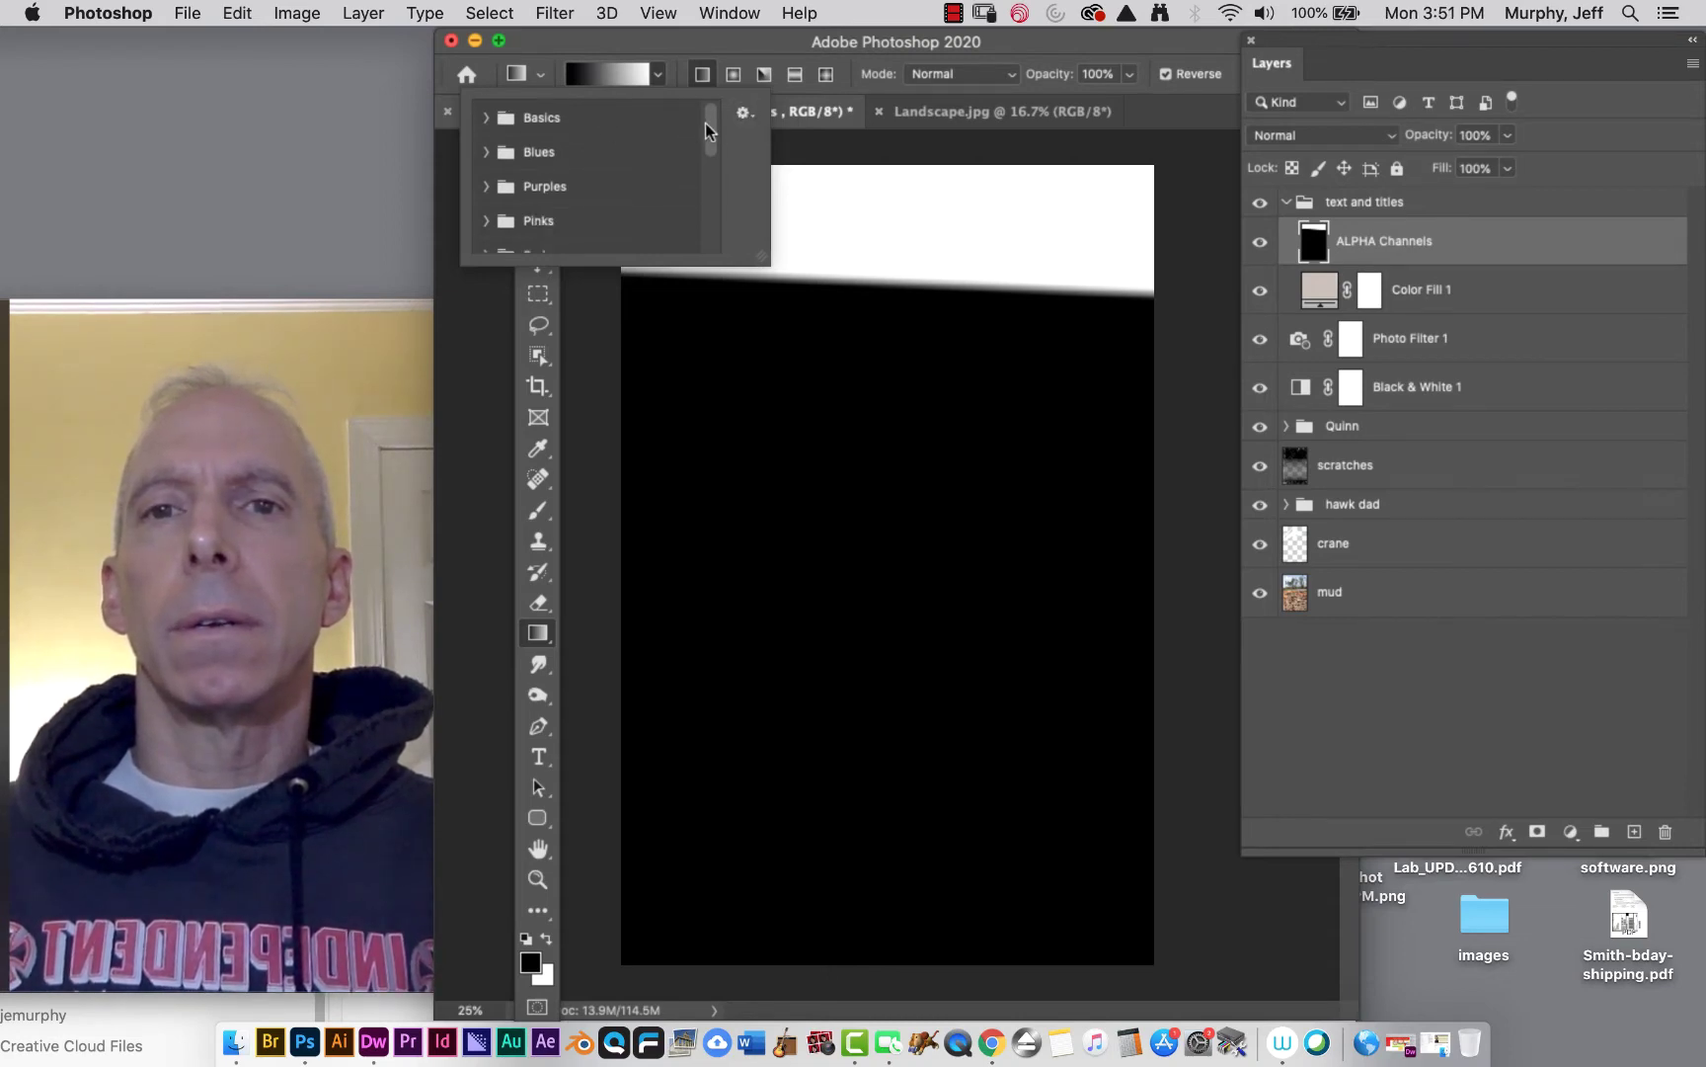
left_click(486, 119)
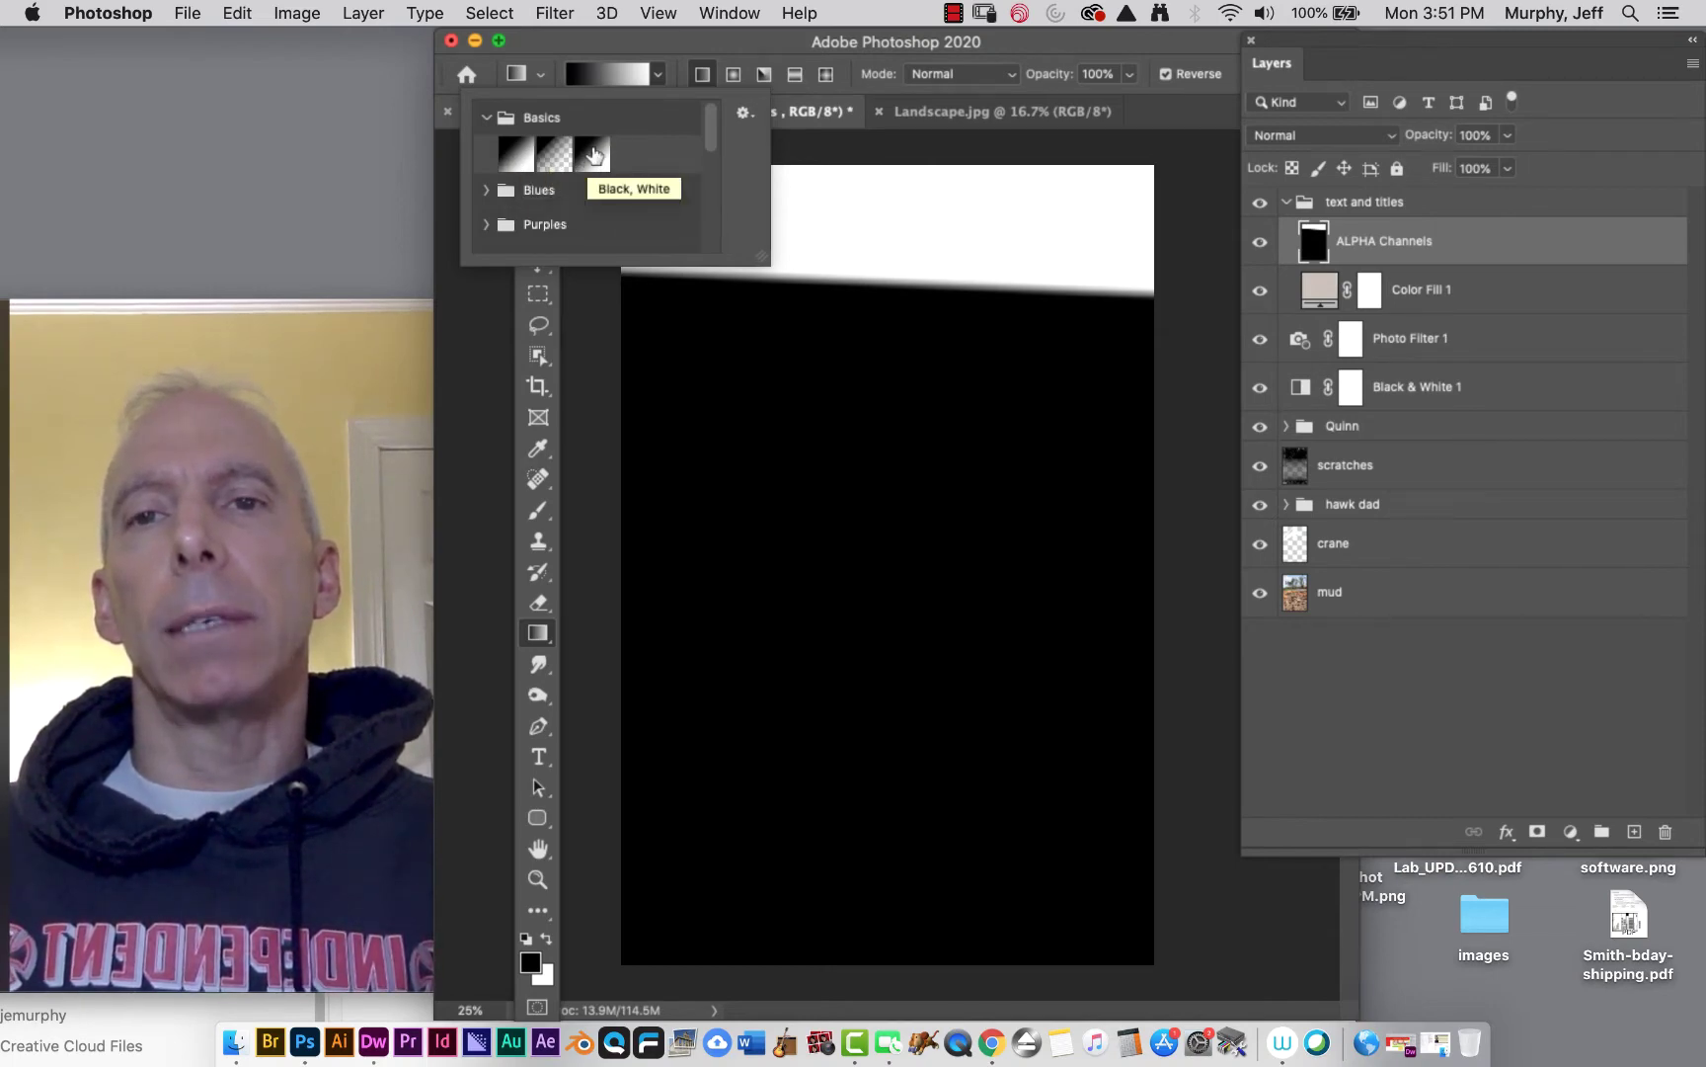
left_click(518, 153)
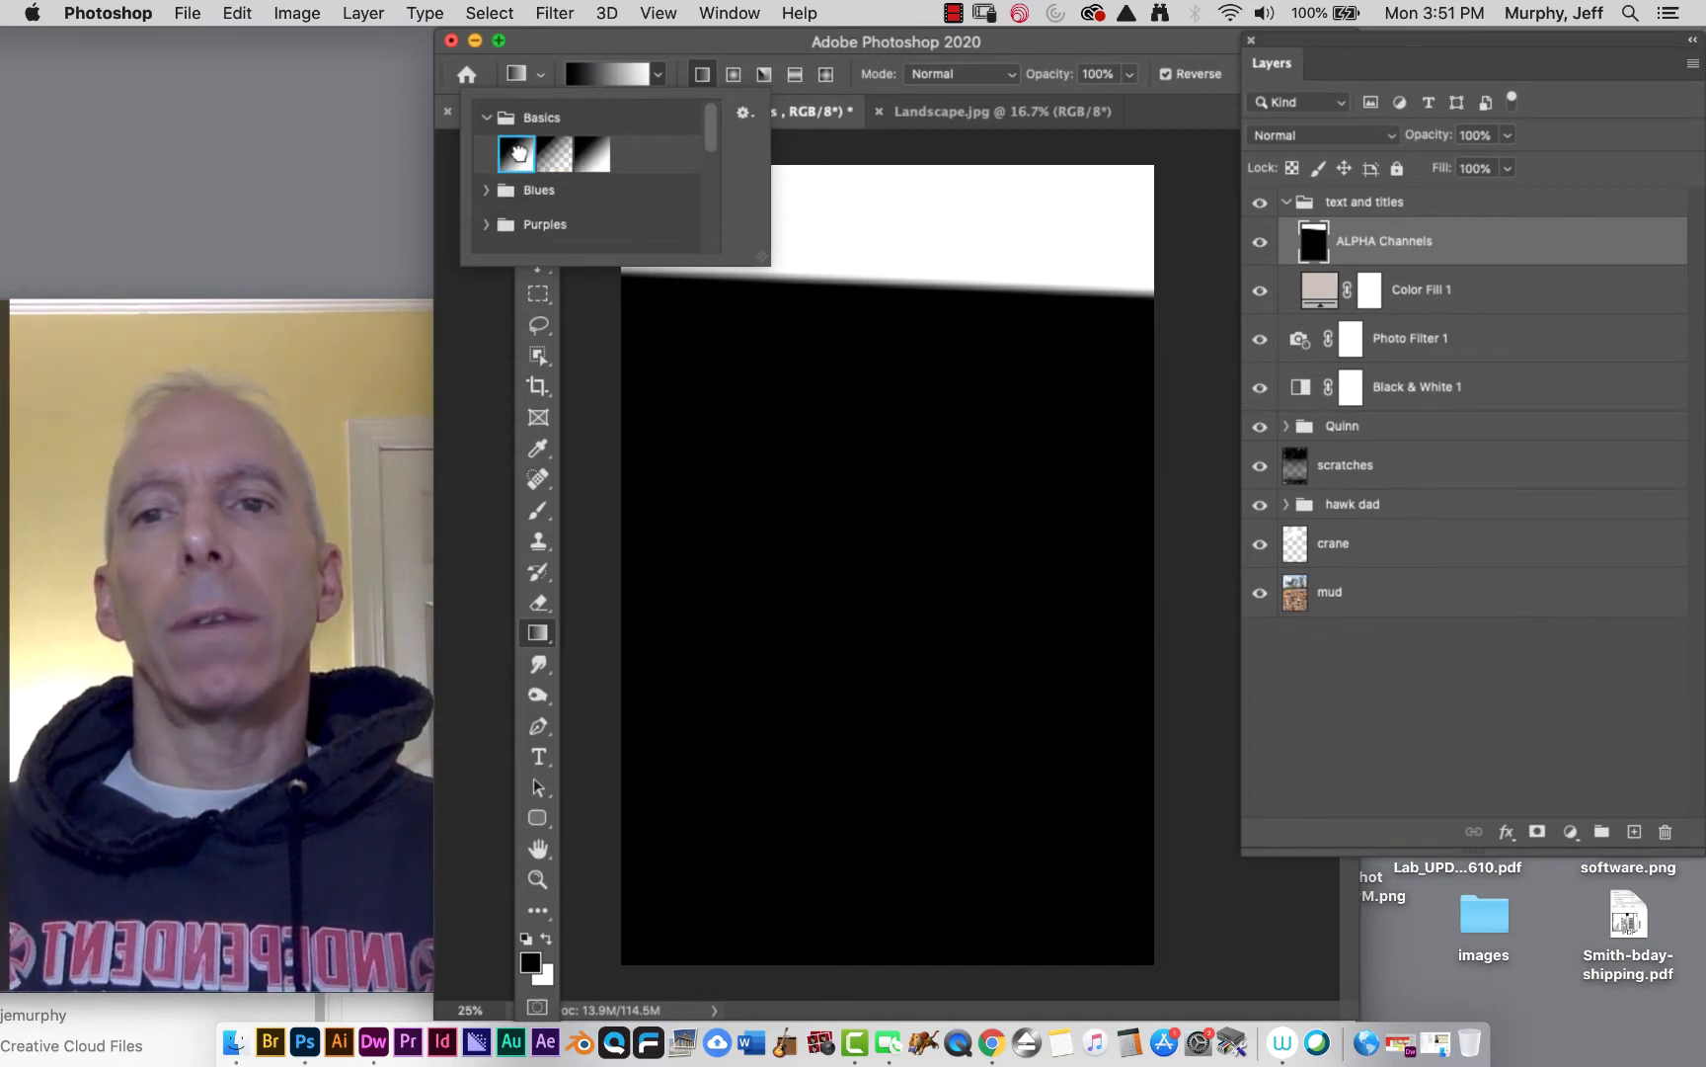
Set the foreground colour to light orange #e2b465
left_click(532, 961)
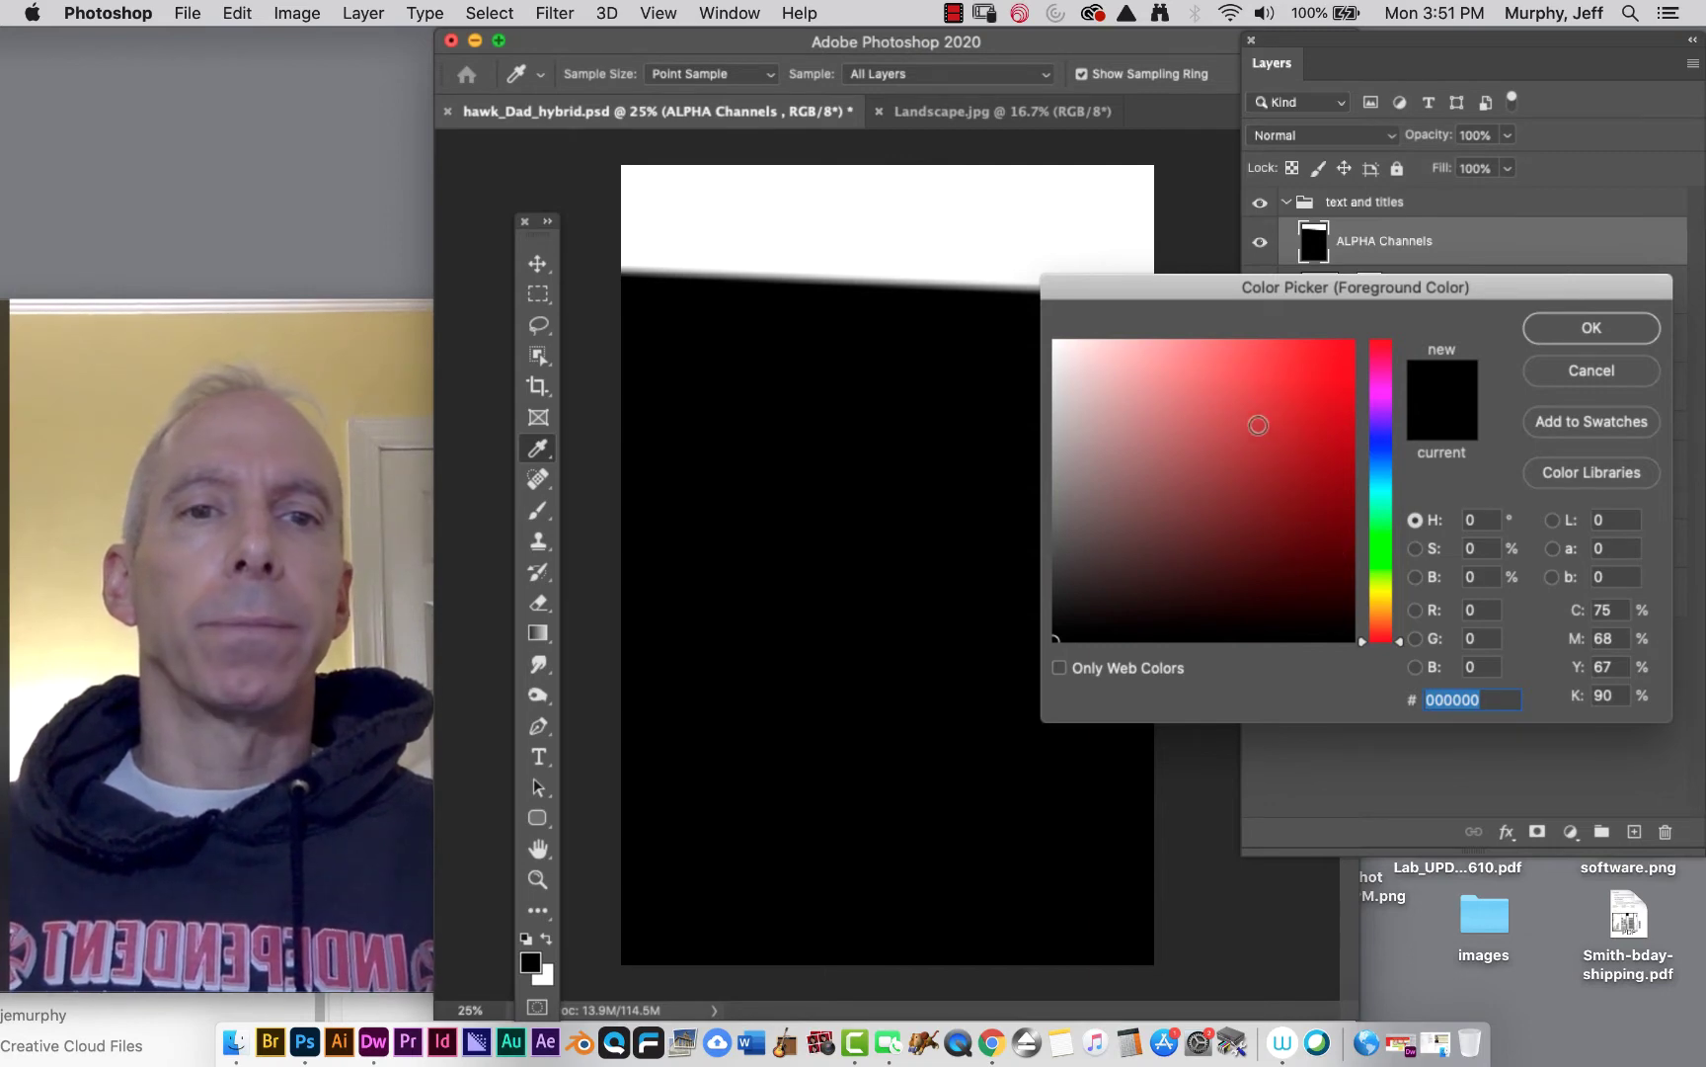
left_click(1386, 612)
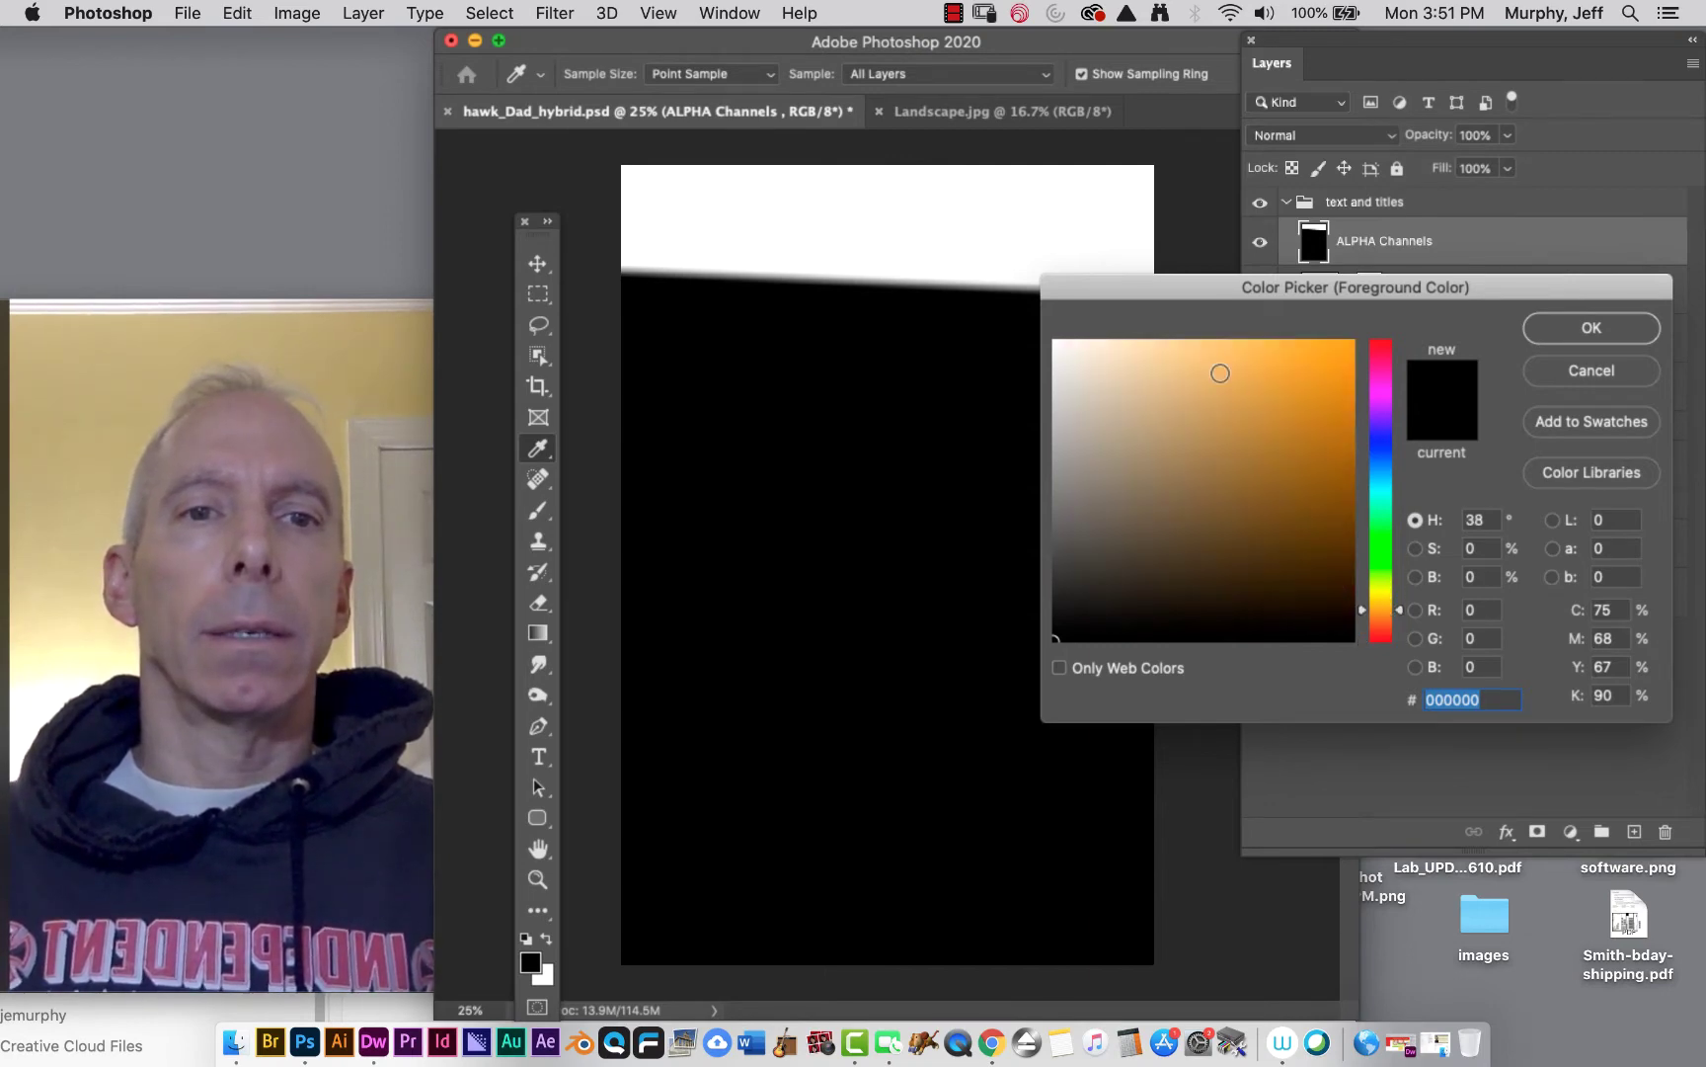
left_click(1221, 373)
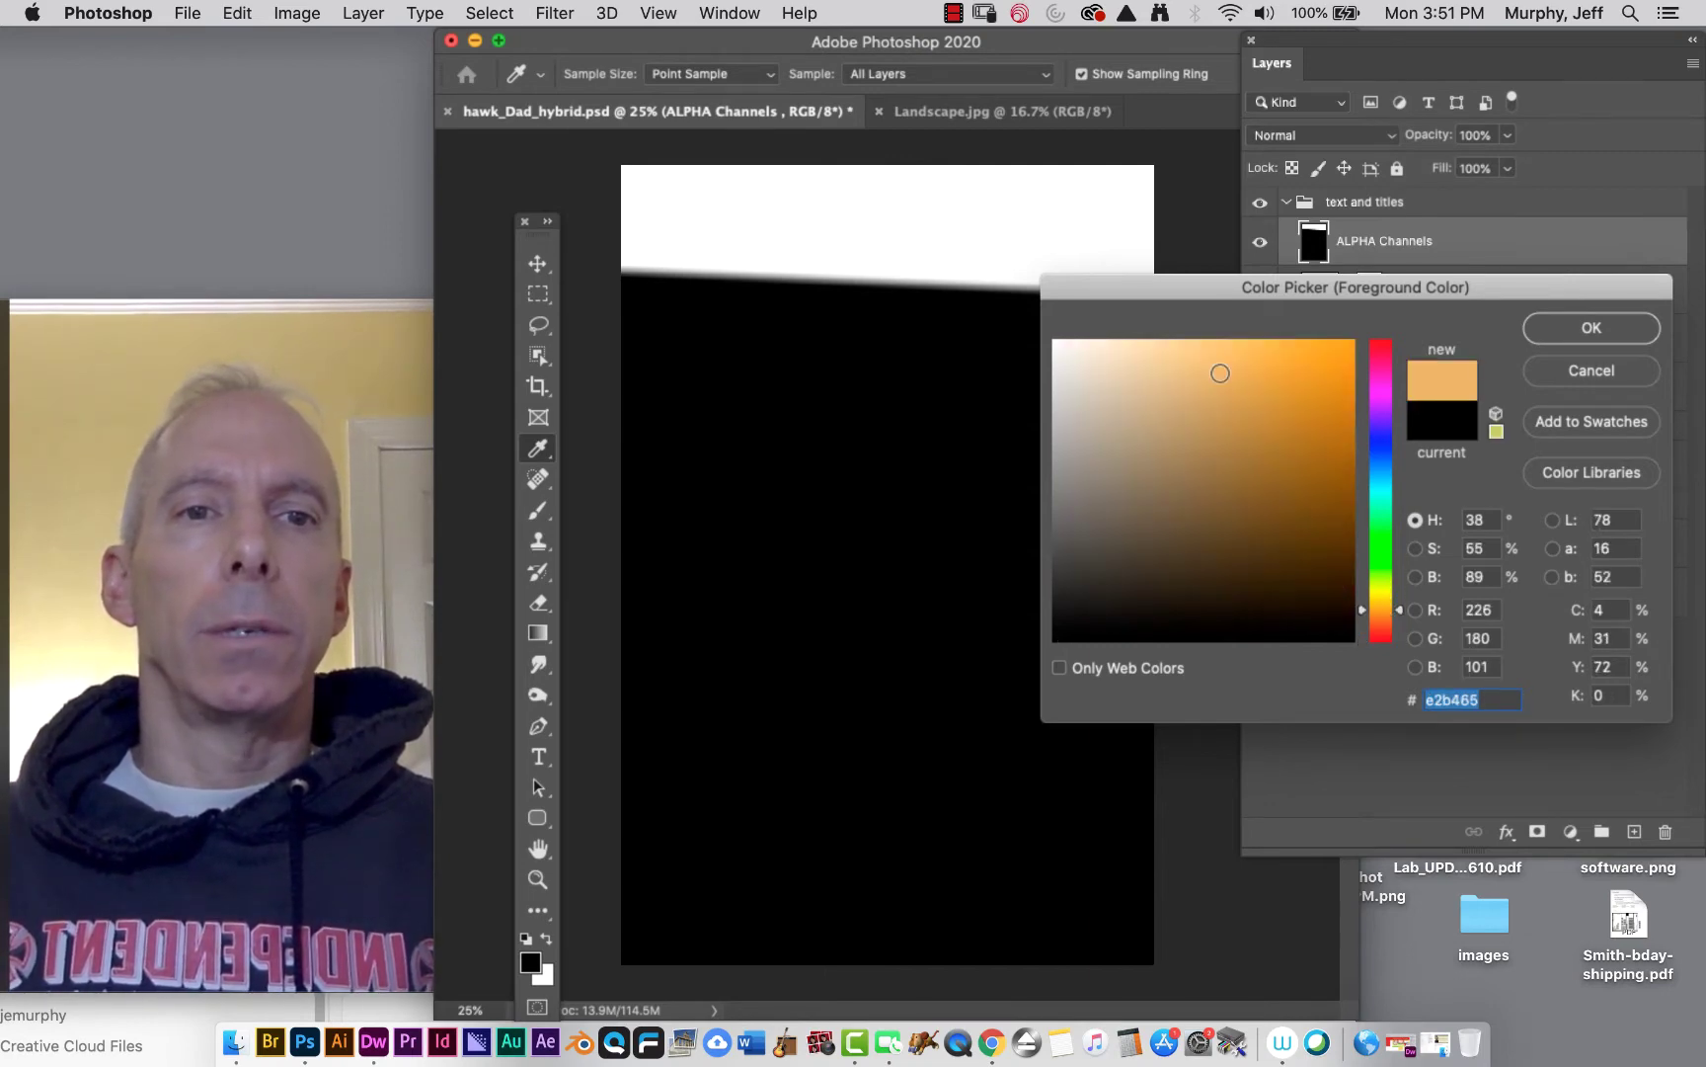
left_click(1576, 327)
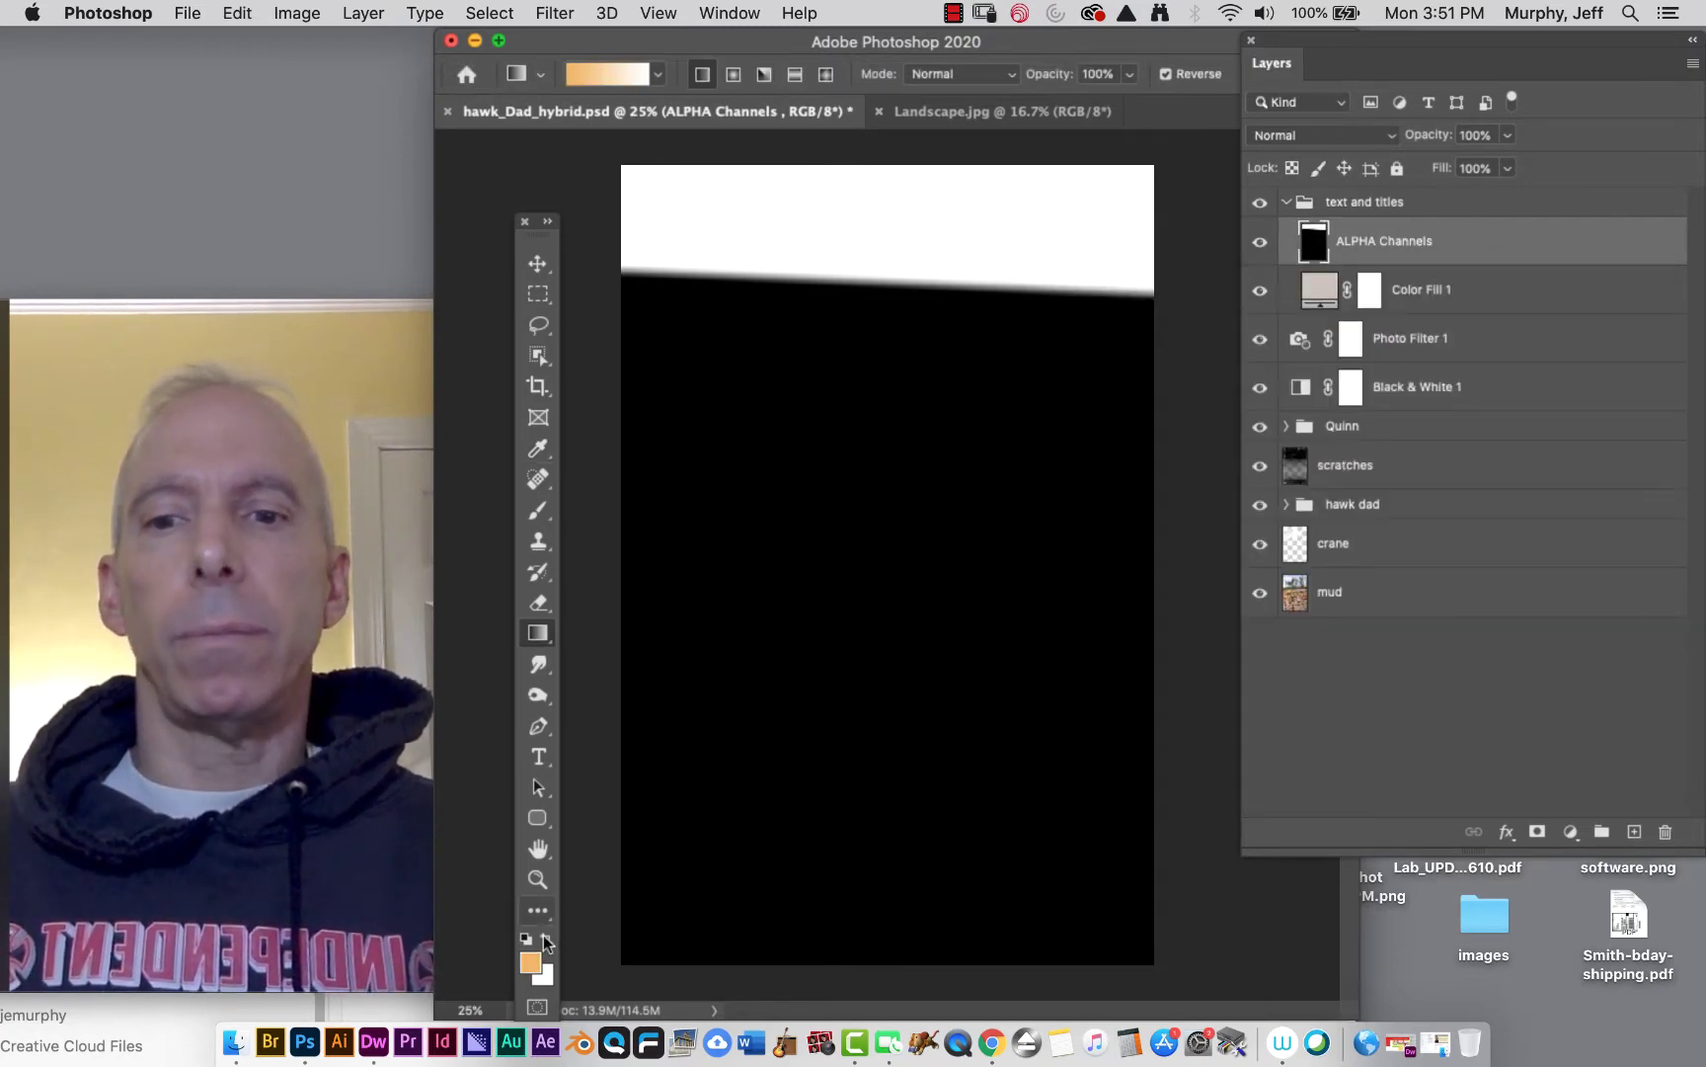
Set the background colour to dark maroon #49130a
left_click(546, 978)
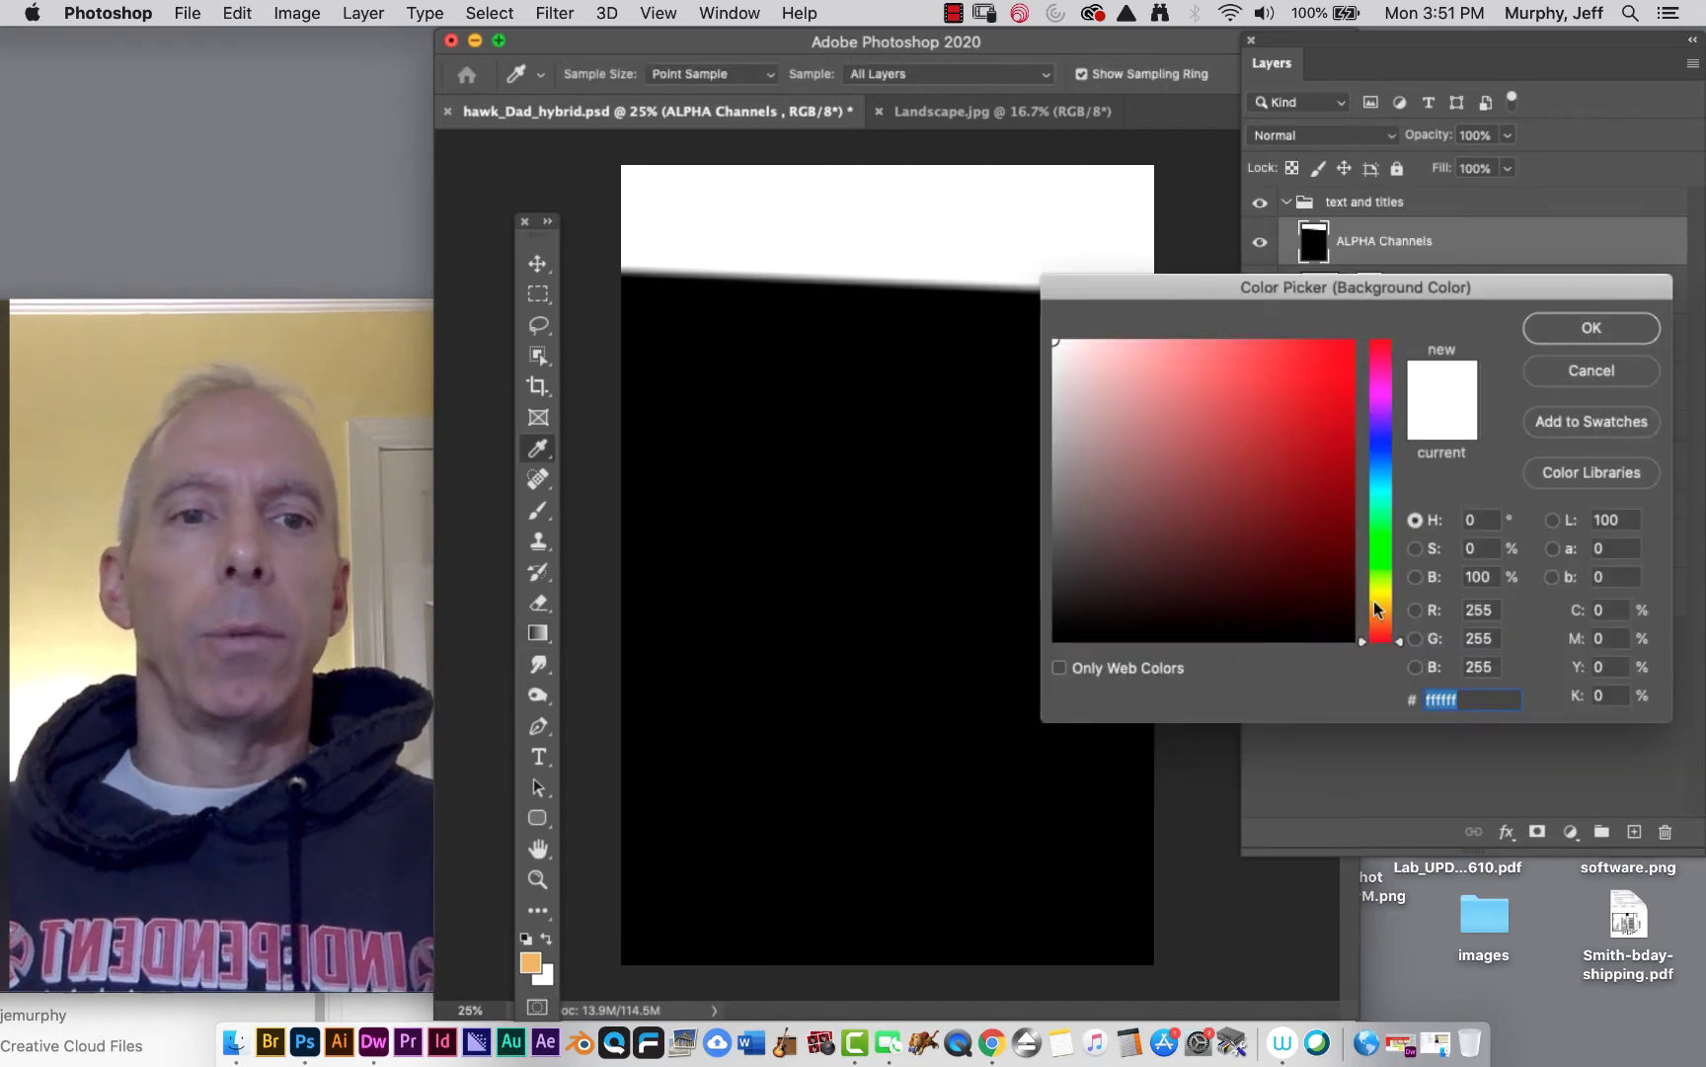
left_click(1381, 634)
left_click(1315, 554)
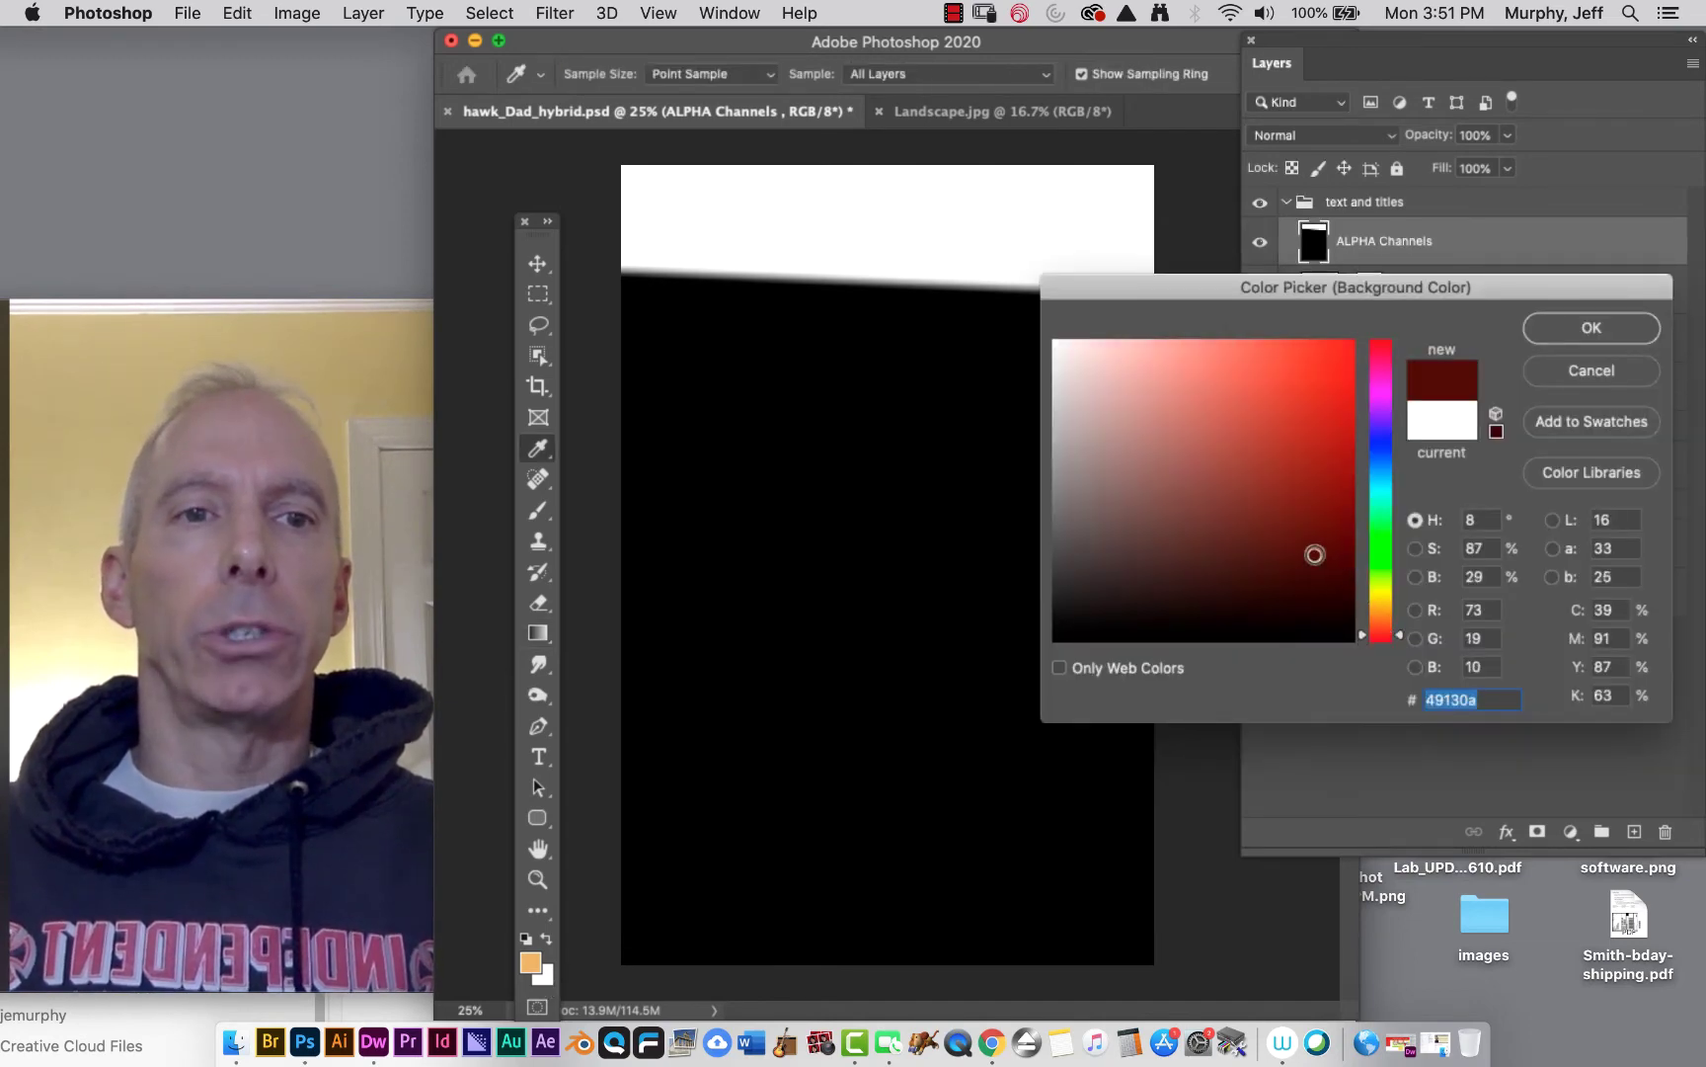
left_click(1607, 329)
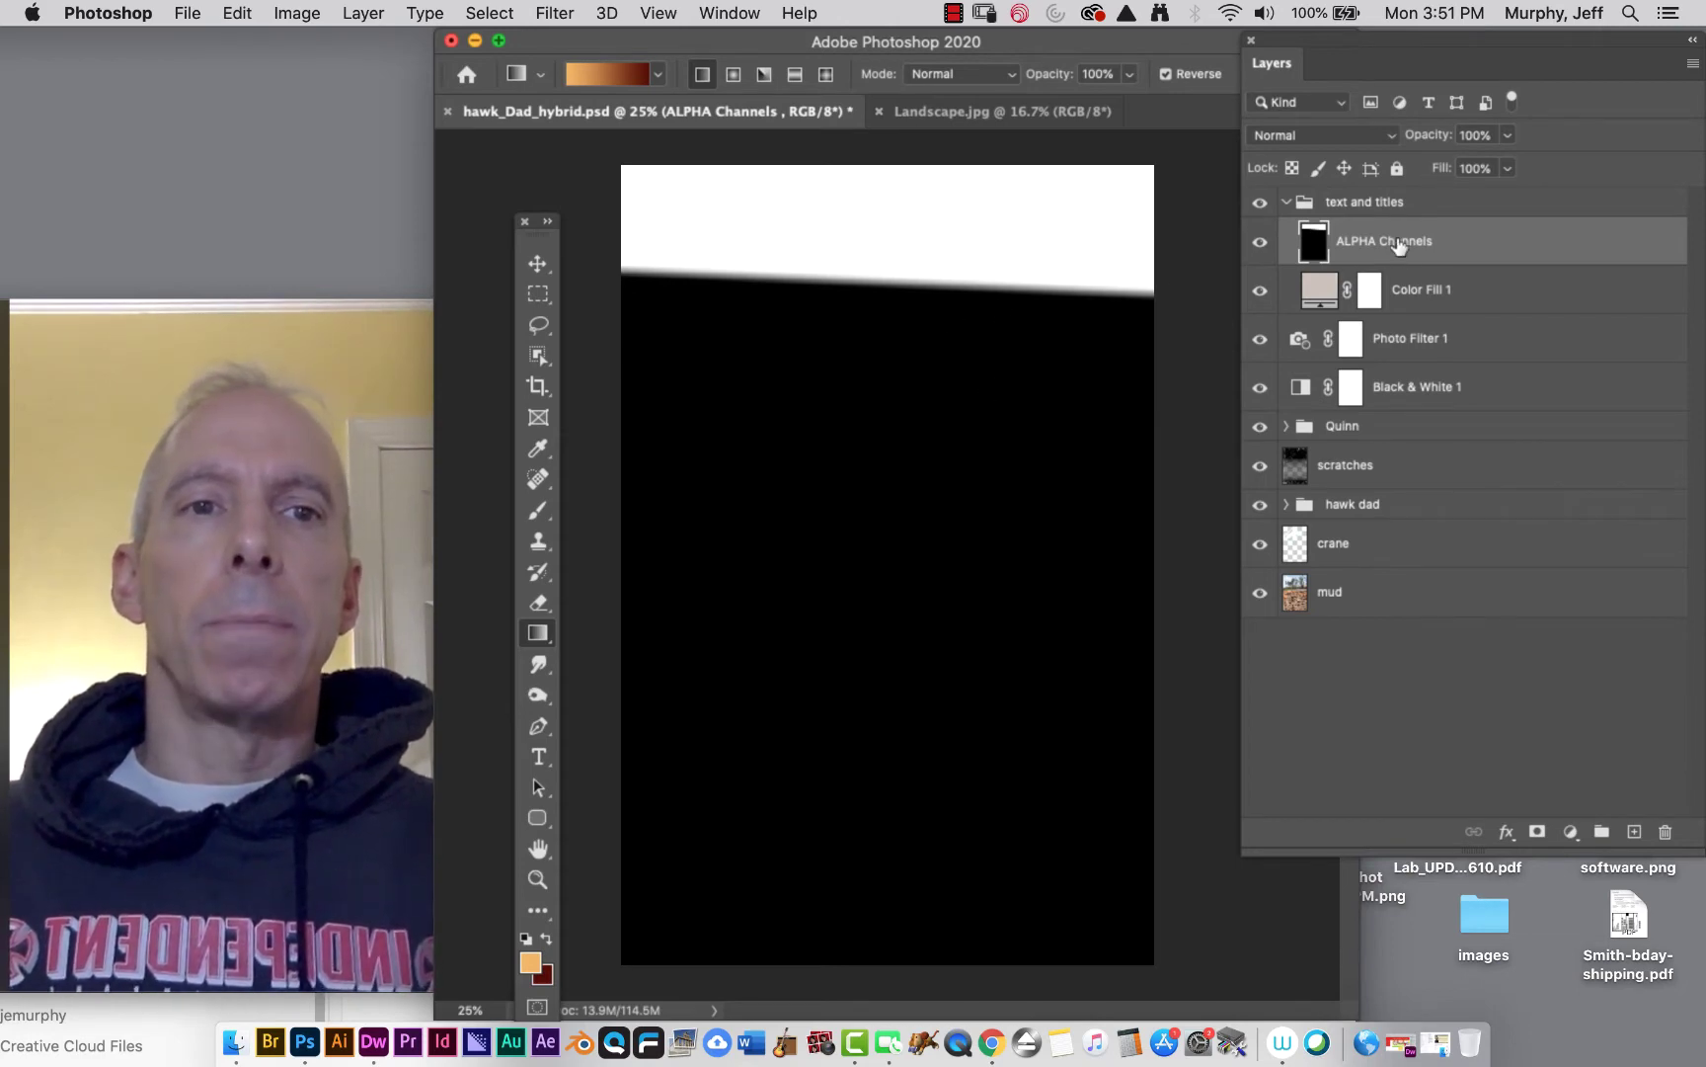
Undo the black-and-white gradient on the ALPHA Channels layer, and also undo a trial vertical orange-to-maroon gradient
key("super+z")
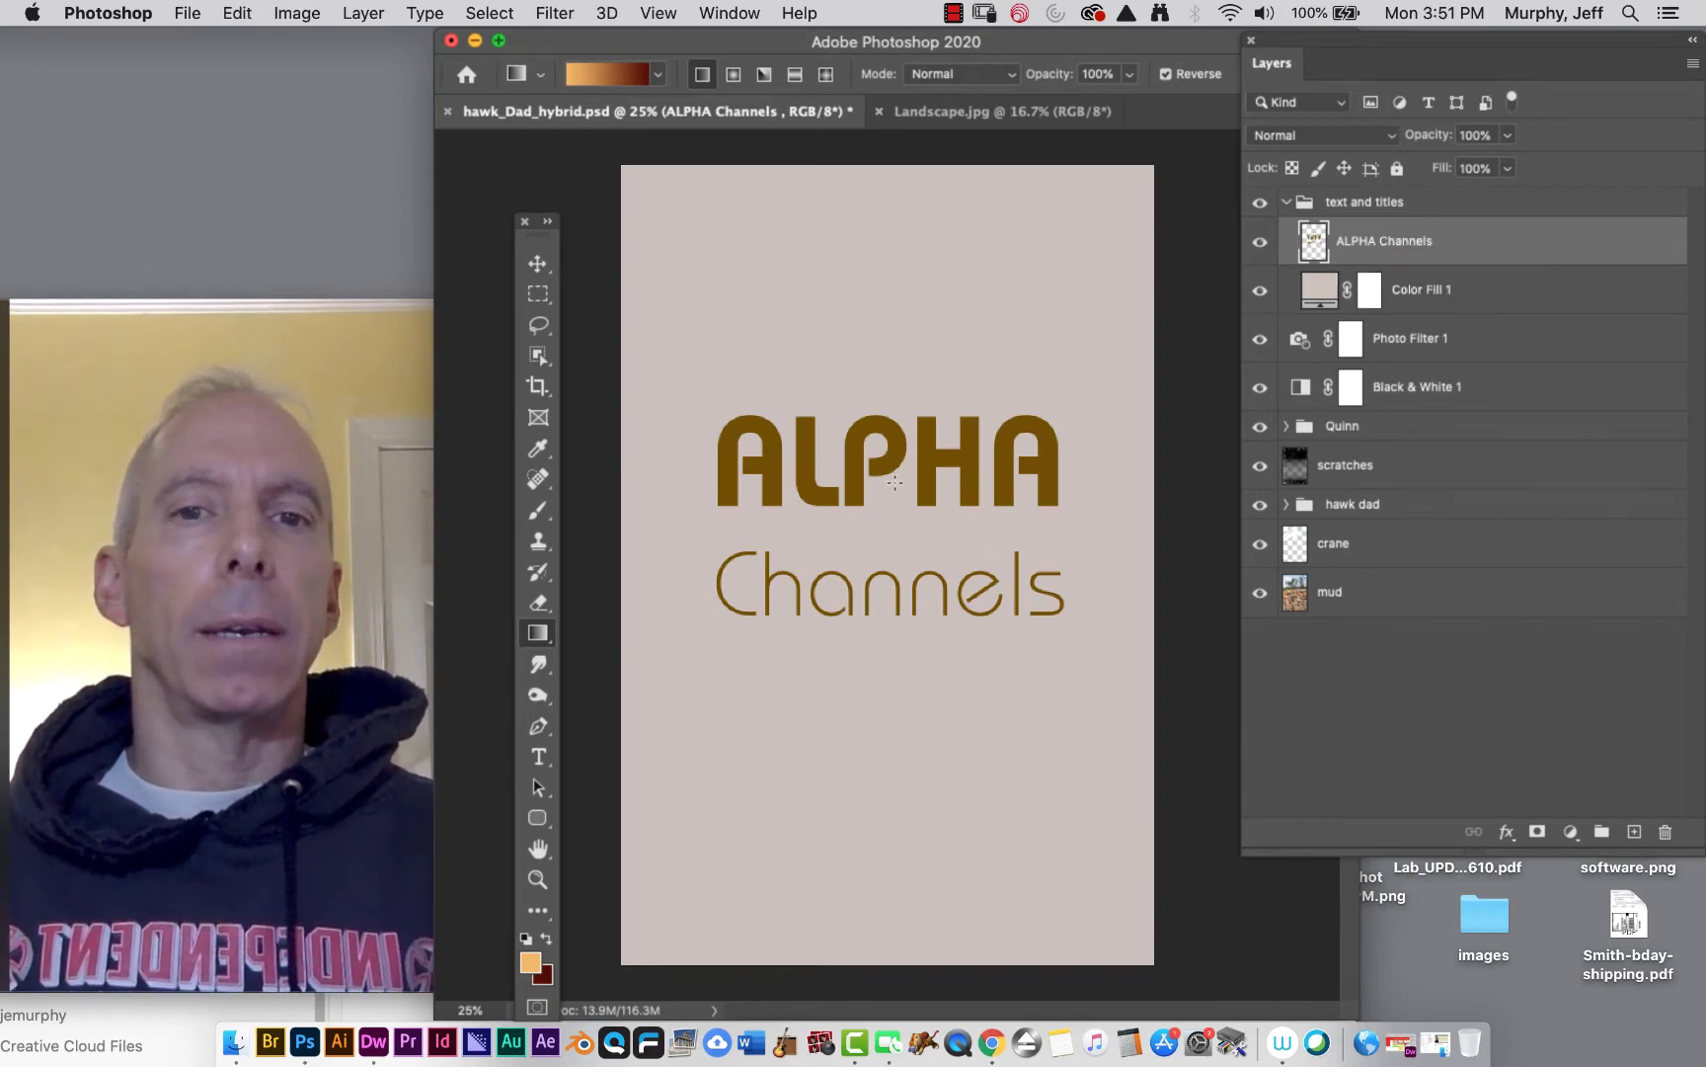
left_click_drag(872, 358, 881, 702)
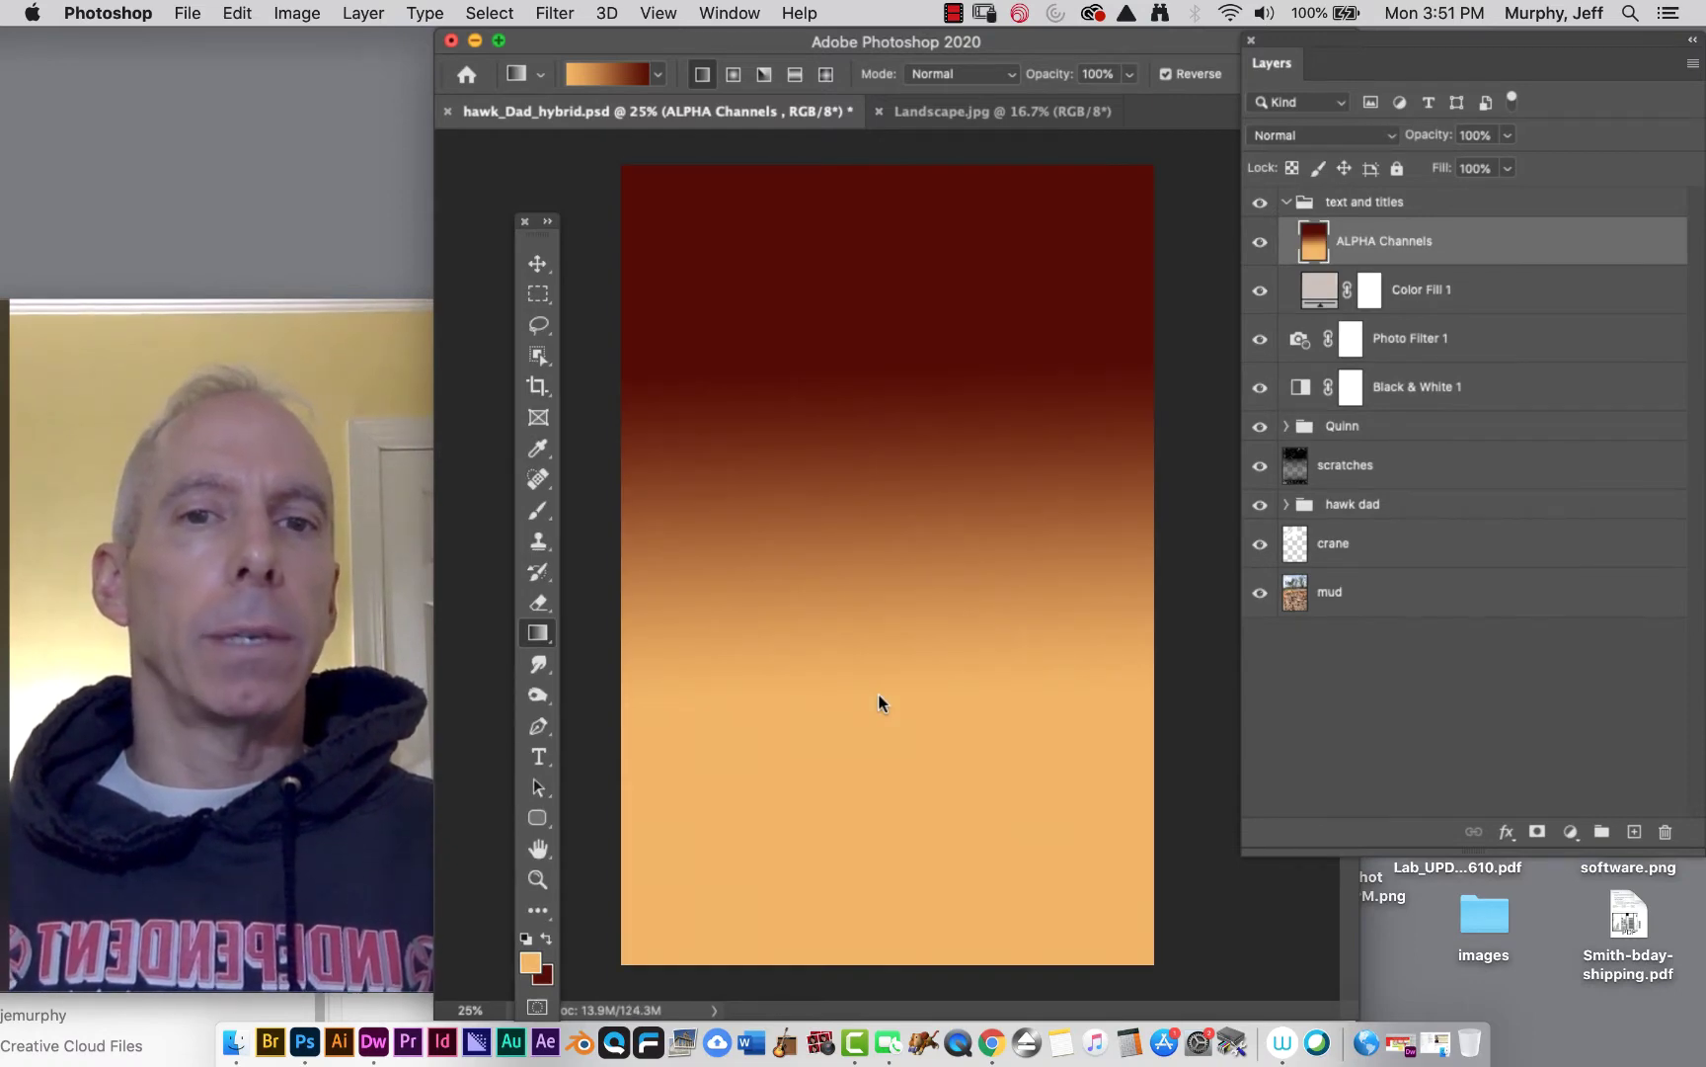
key("super+z")
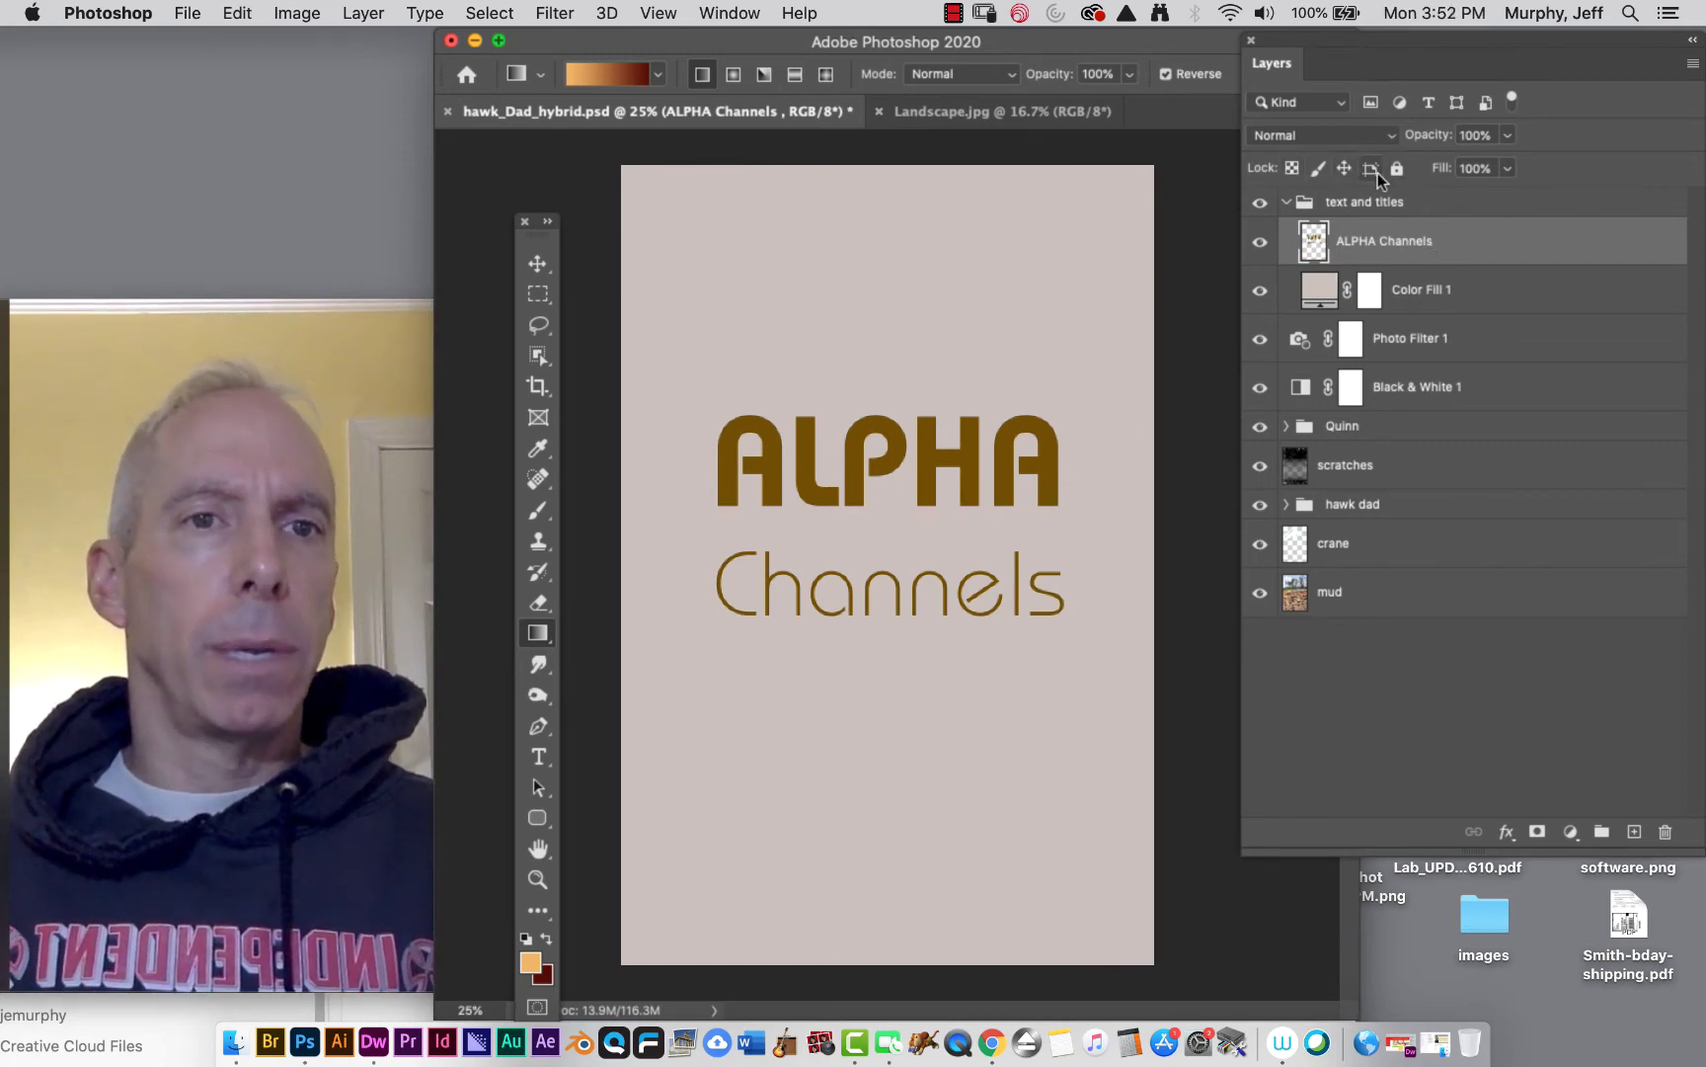
Test the Gradient tool on the fully locked ALPHA Channels layer, and replace that lock with the transparent-pixels lock
left_click(1396, 168)
left_click(975, 435)
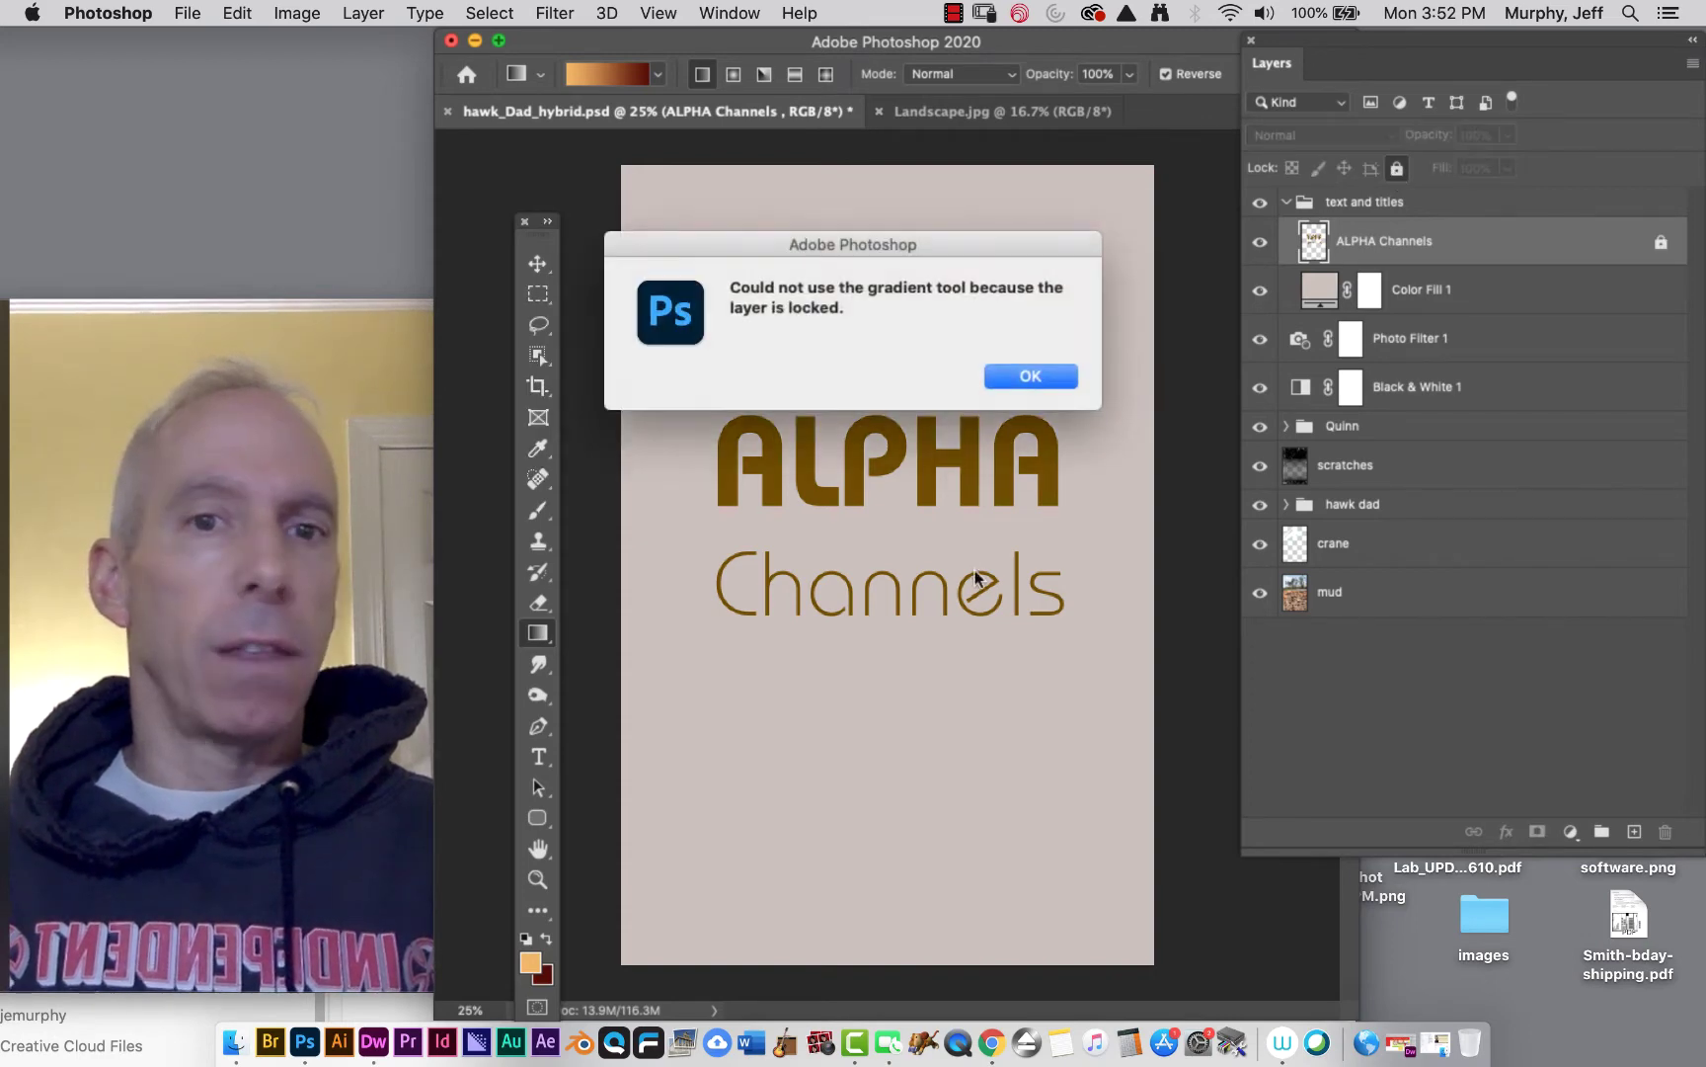
left_click(1002, 376)
left_click(1399, 165)
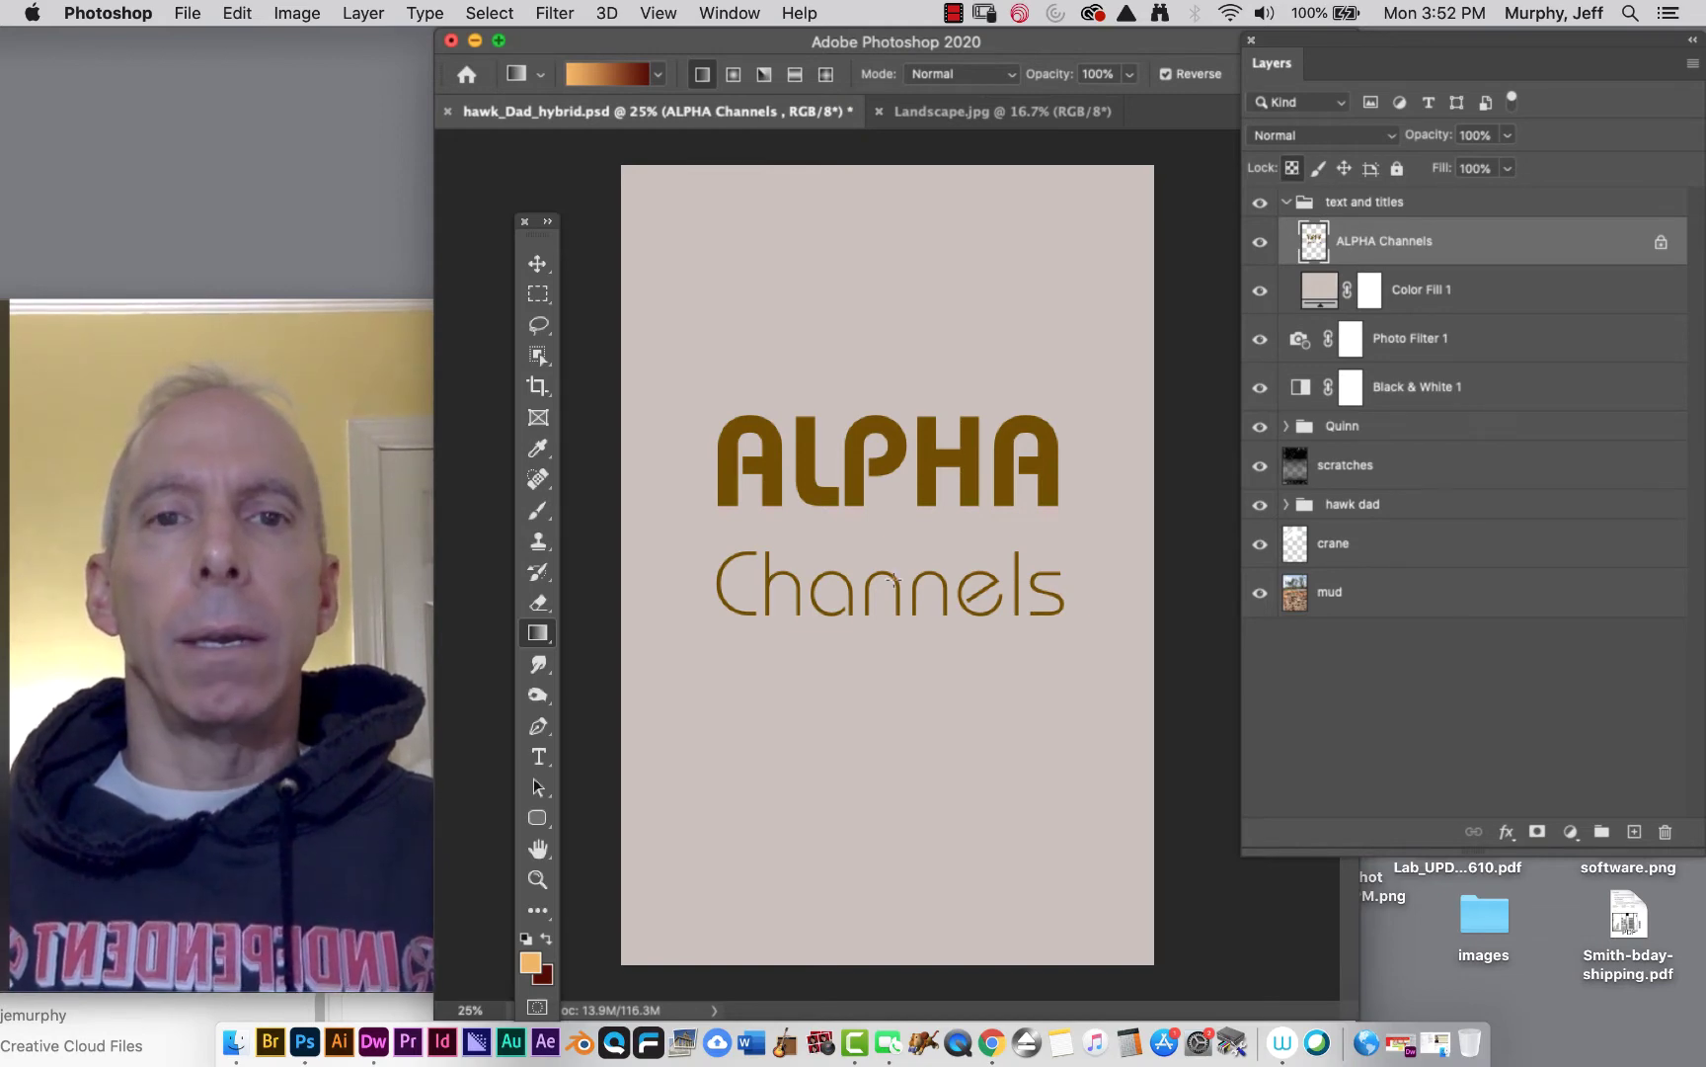
Switch to the Brush tool, undo a small trial stroke over the word ALPHA, and enlarge the brush to 150
left_click(537, 509)
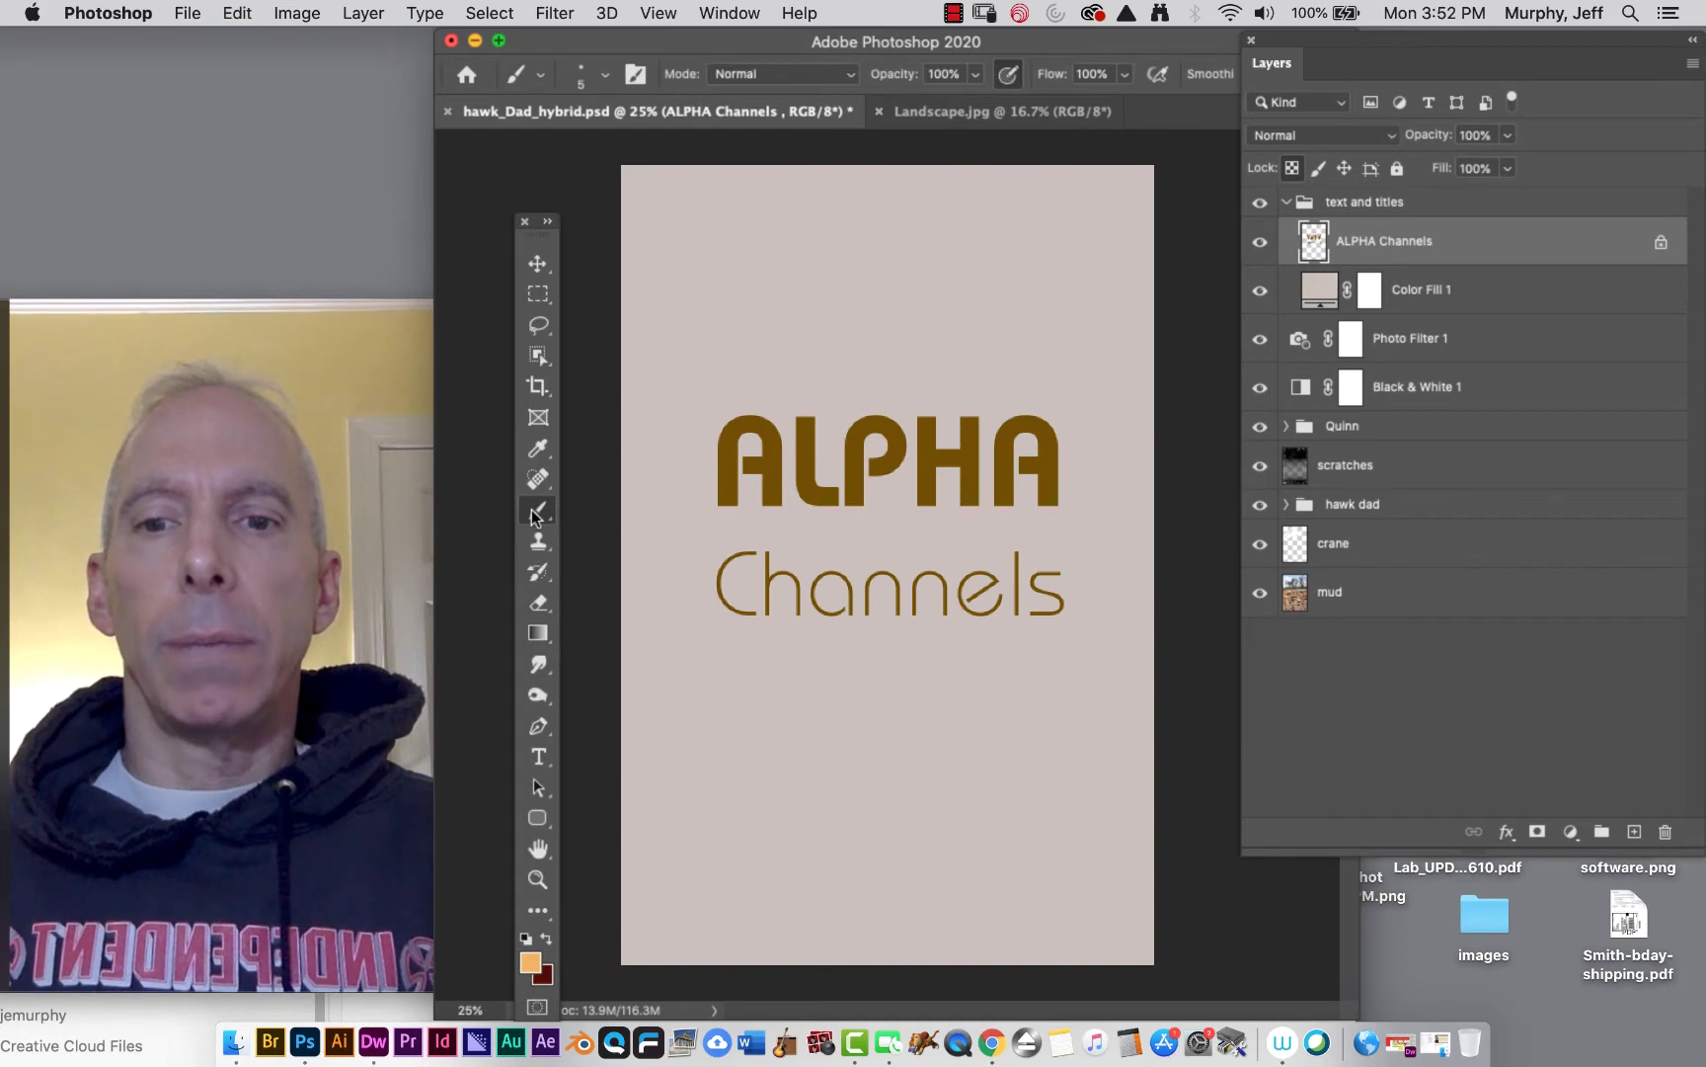
mouse_move(829, 499)
left_mouse_down()
mouse_move(963, 445)
mouse_move(889, 472)
left_mouse_up()
key("super+z")
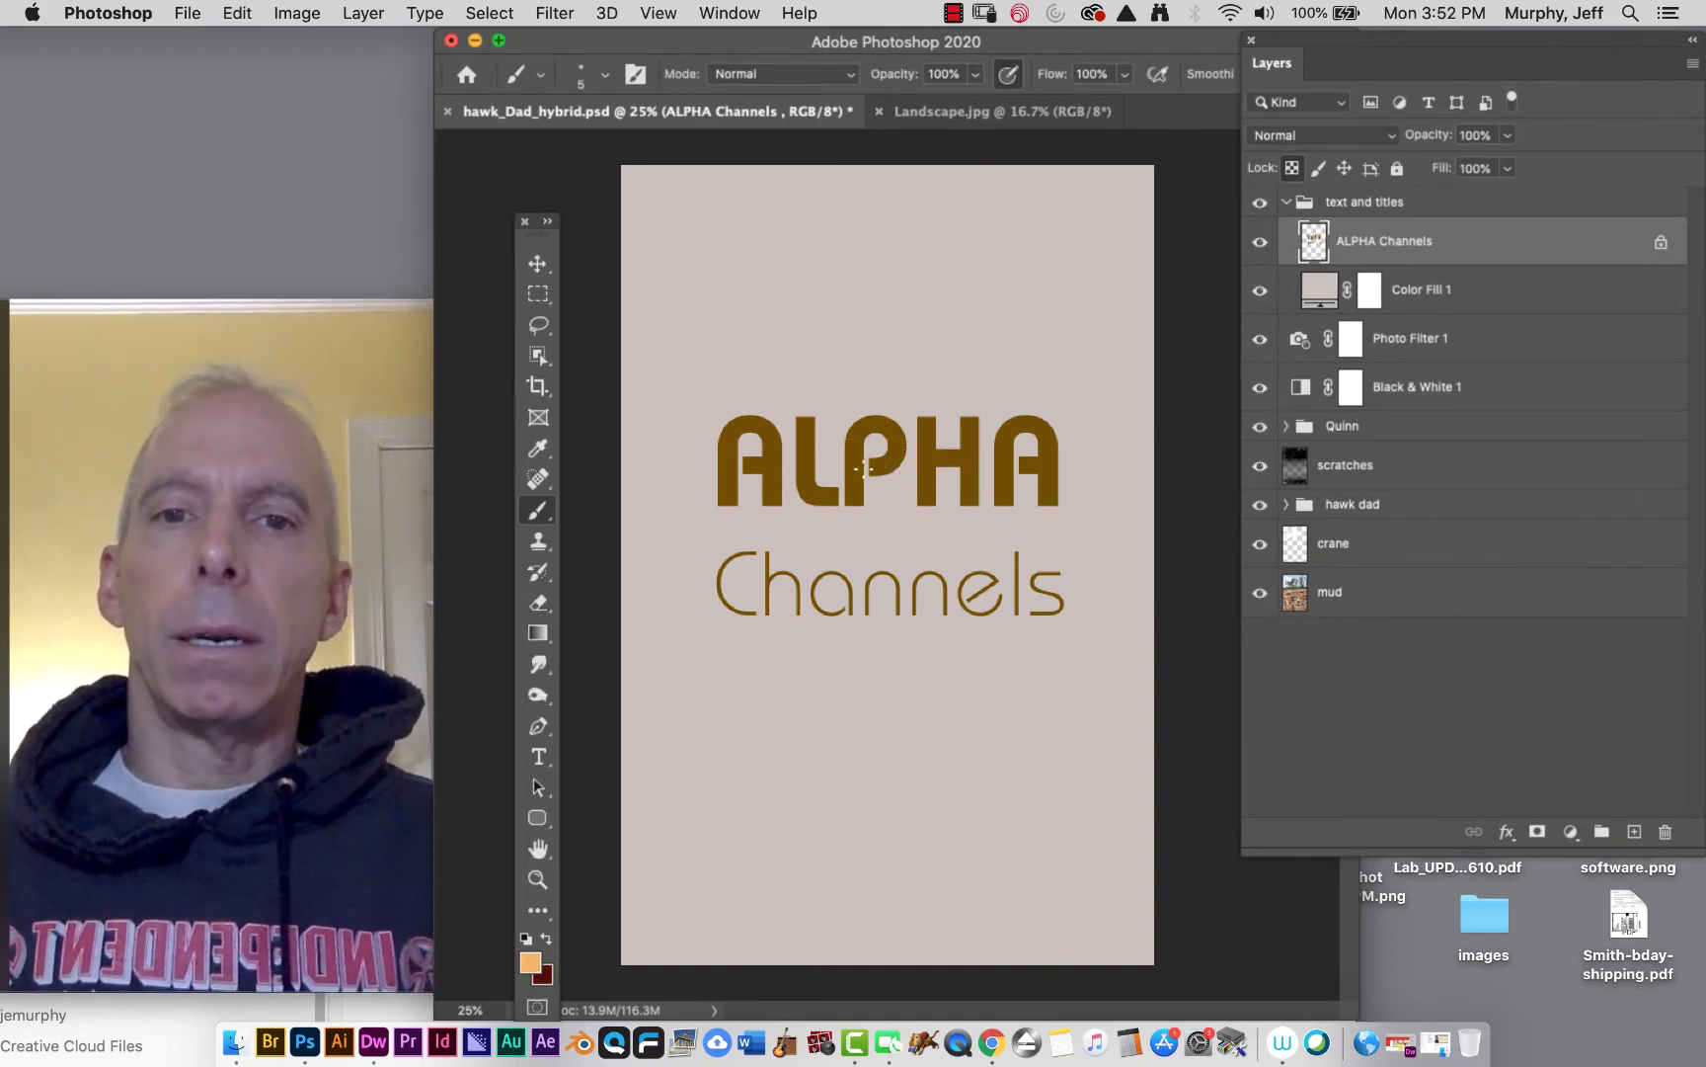
key("bracketright")
key("bracketright")
key("bracketright")
key("bracketright")
key("bracketright")
key("bracketright")
key("bracketright")
key("bracketright")
key("bracketright")
key("bracketright")
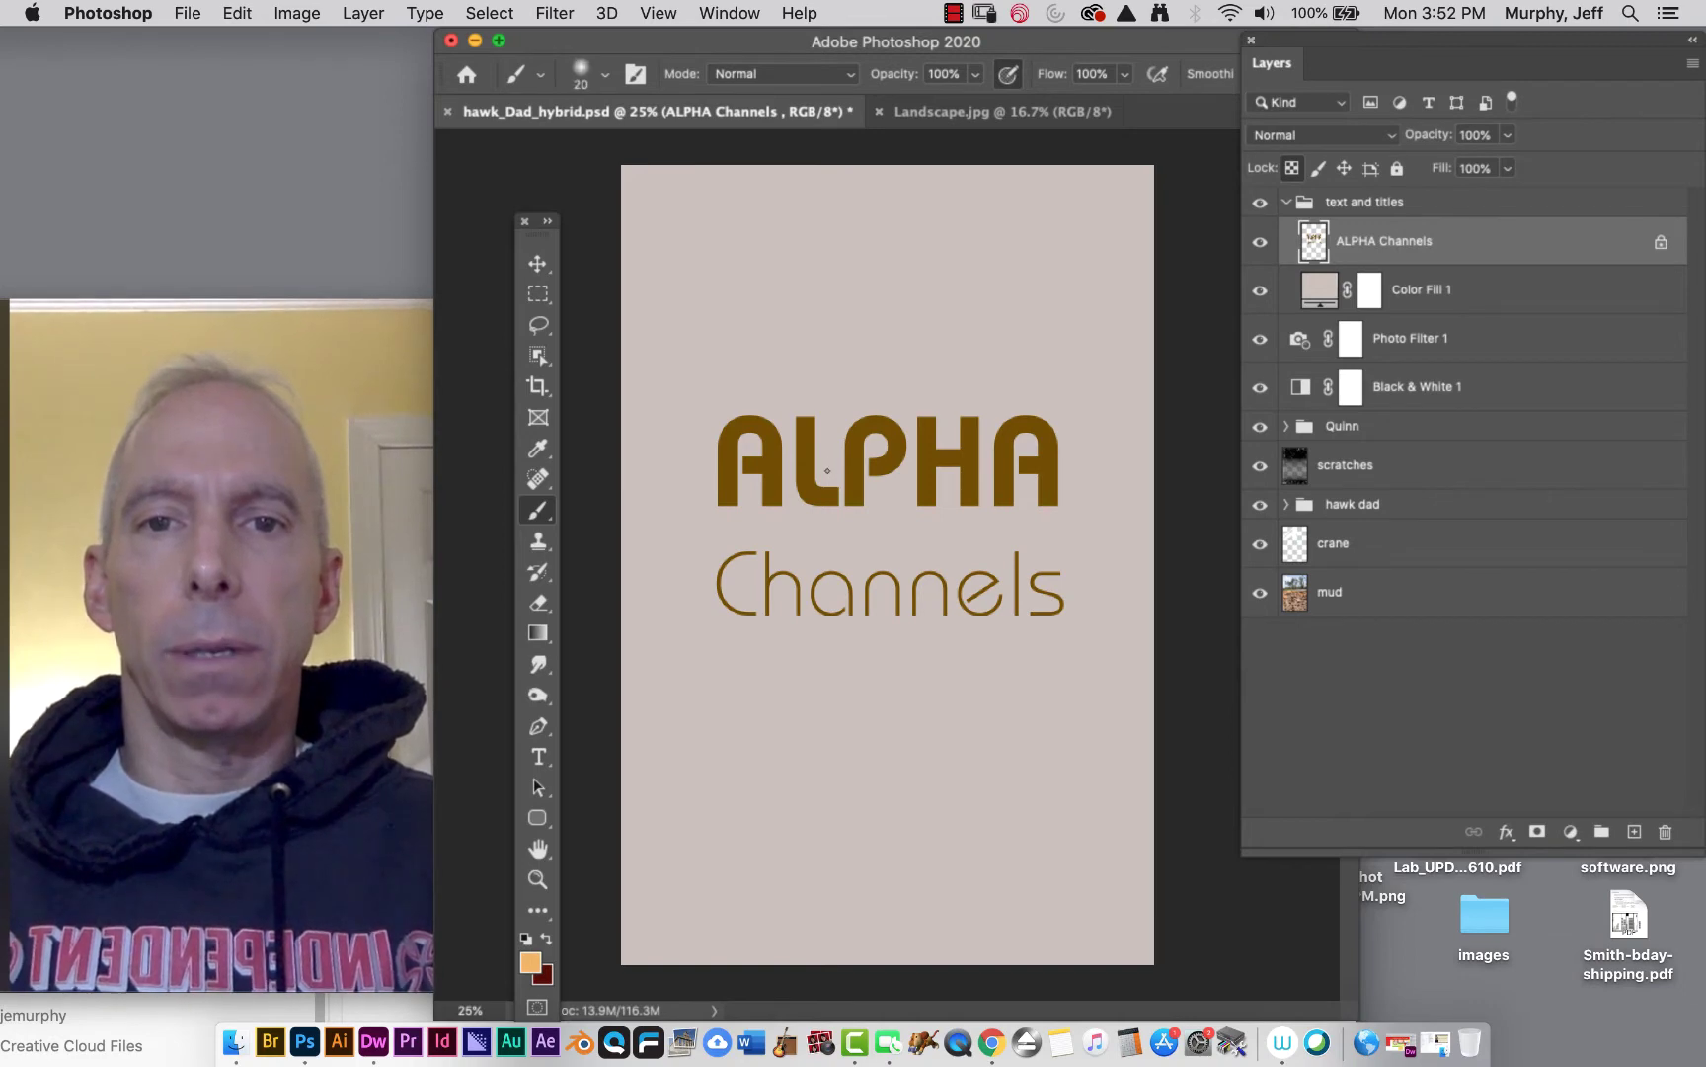
key("bracketright")
key("bracketright")
key("bracketright")
key("bracketright")
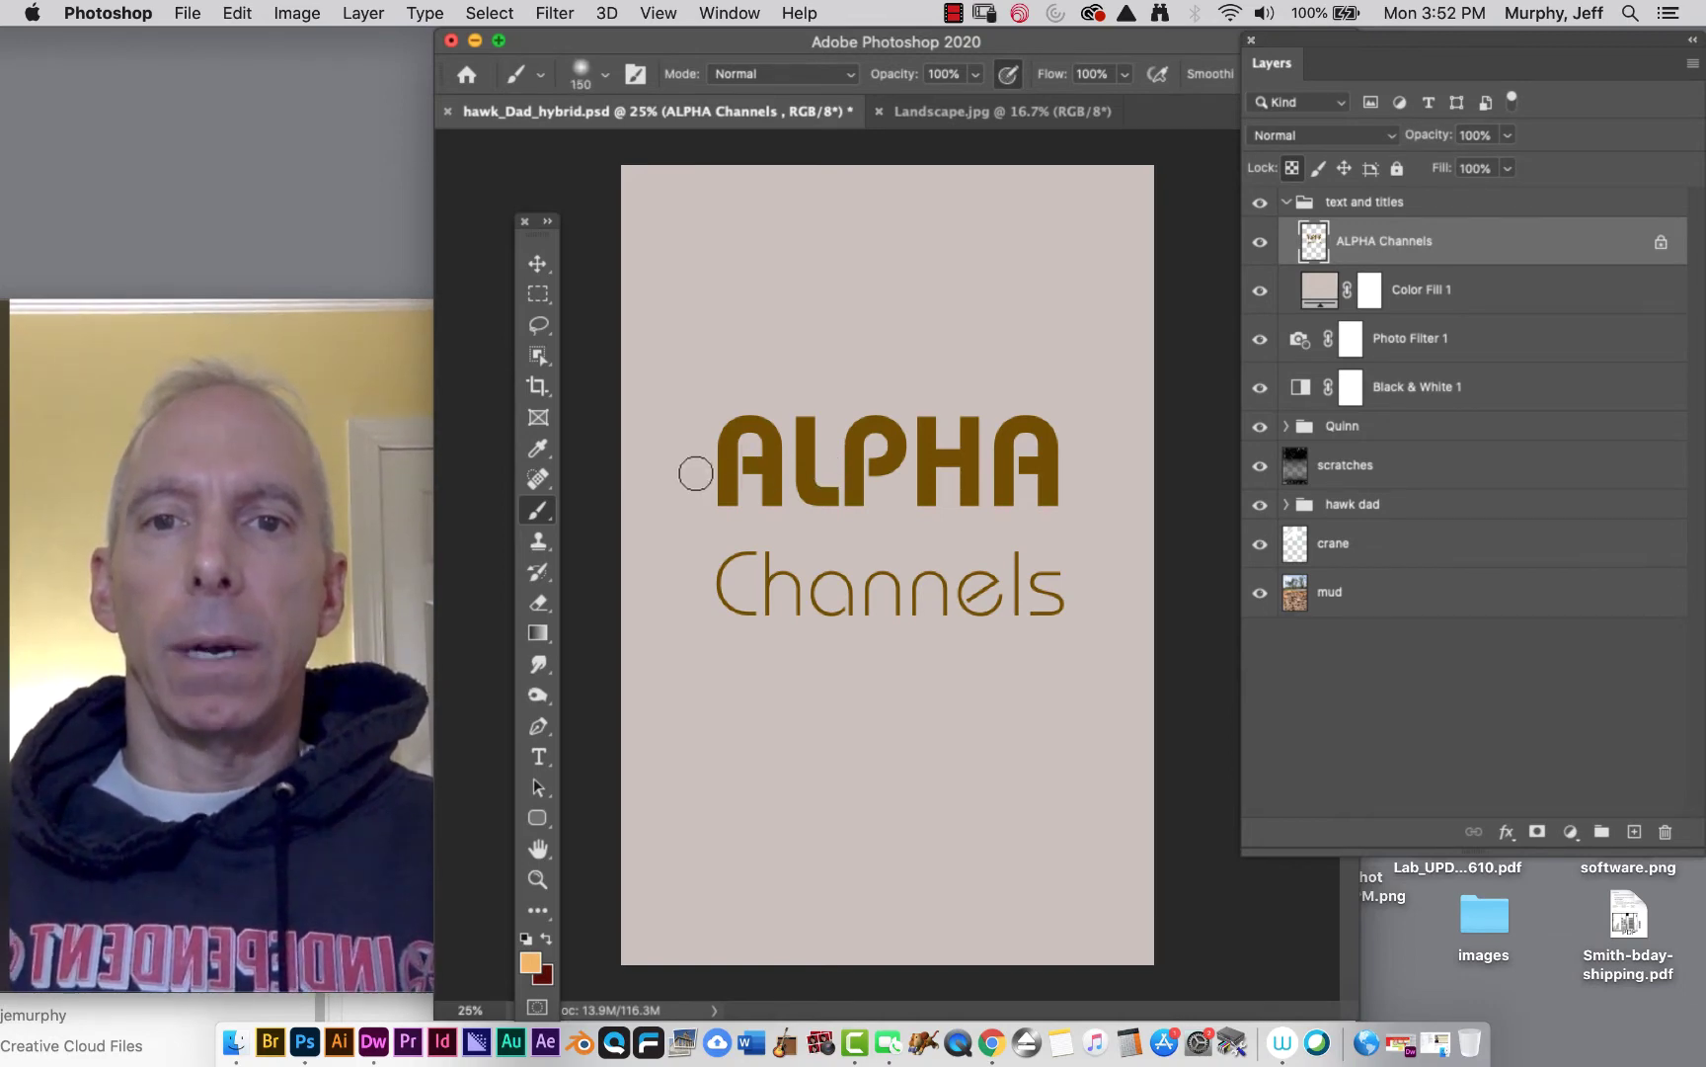
Try recolouring the title text with an orange brush stroke across each word and with a full foreground fill, undoing each attempt
left_click_drag(693, 472, 1113, 472)
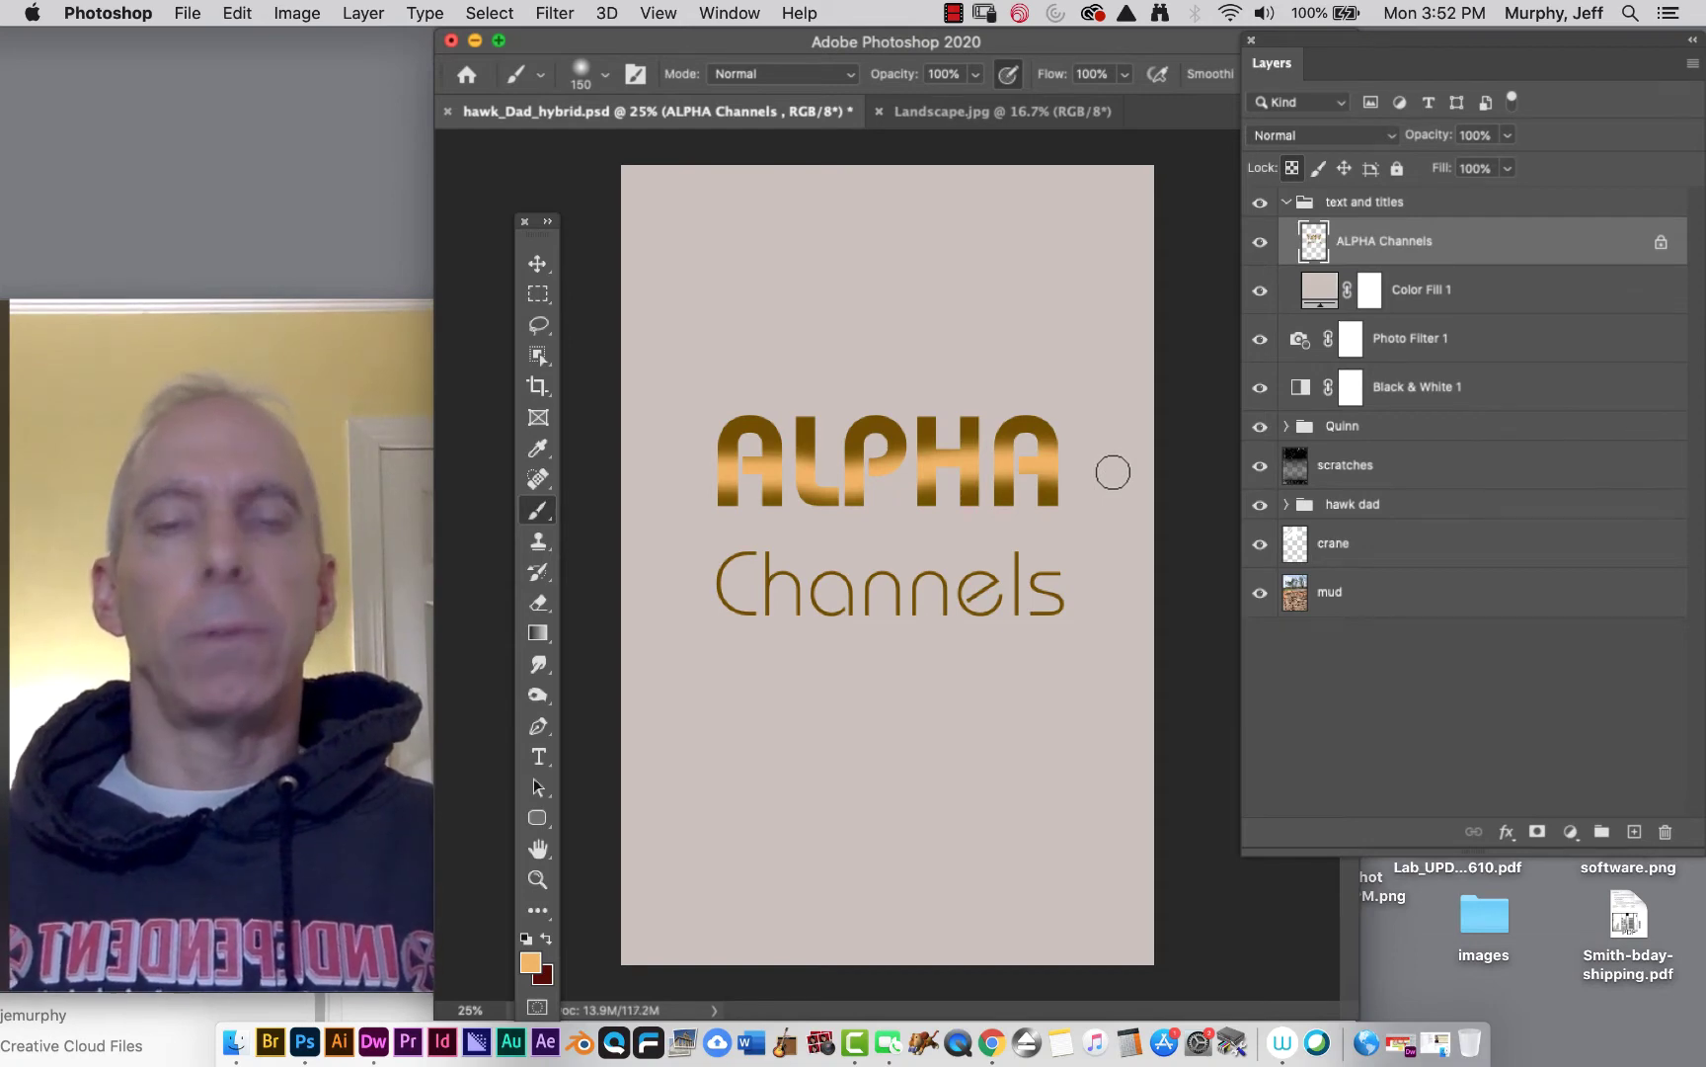
mouse_move(697, 564)
left_mouse_down()
mouse_move(778, 586)
mouse_move(1126, 570)
left_mouse_up()
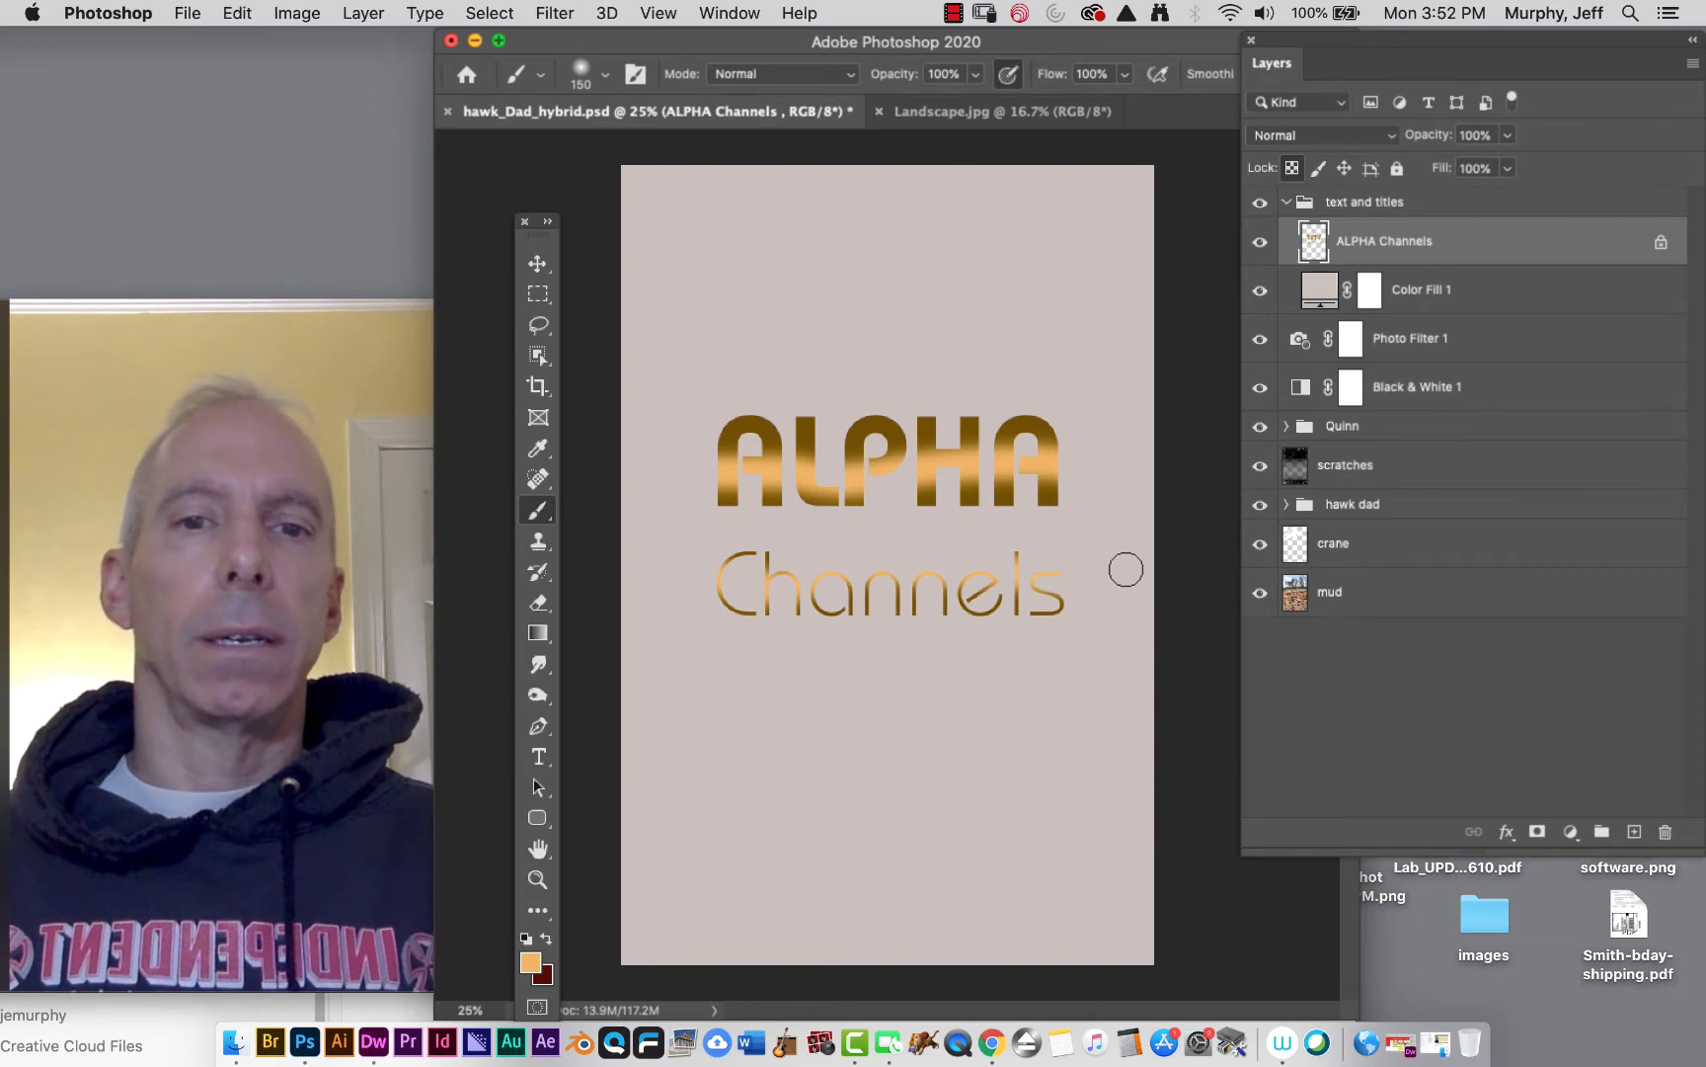
key("super+z")
key("super+z")
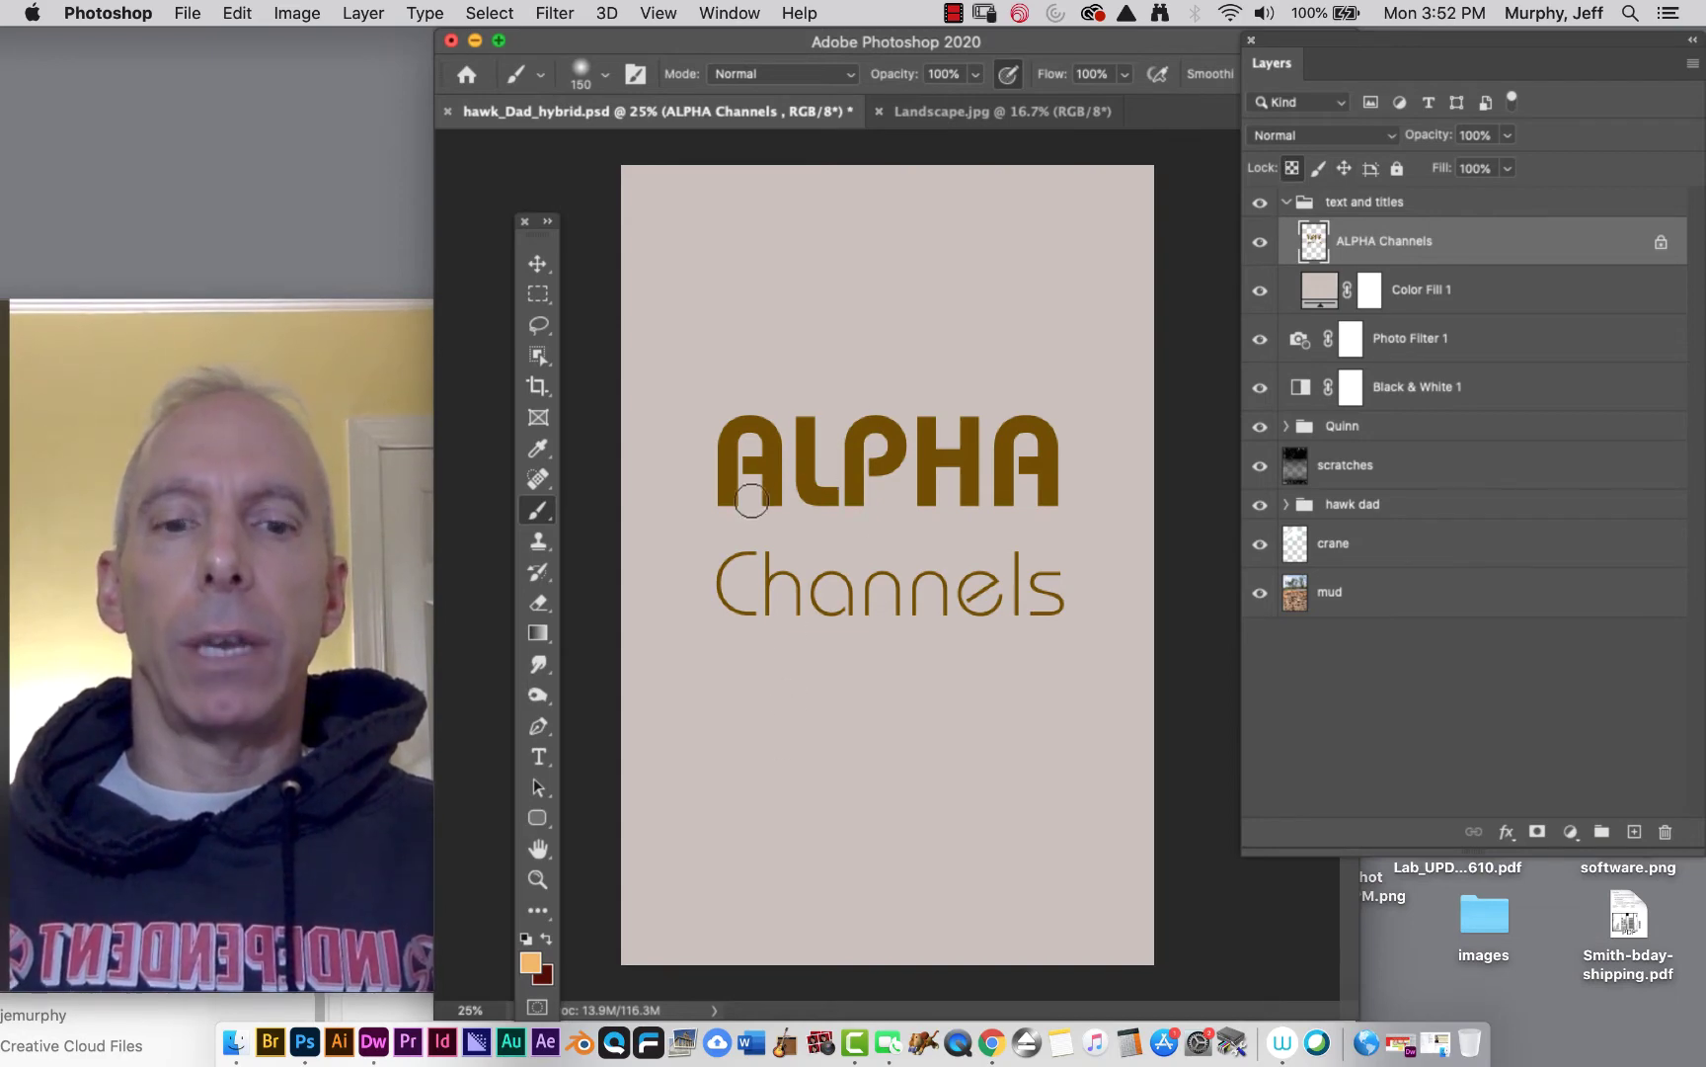
key("alt+BackSpace")
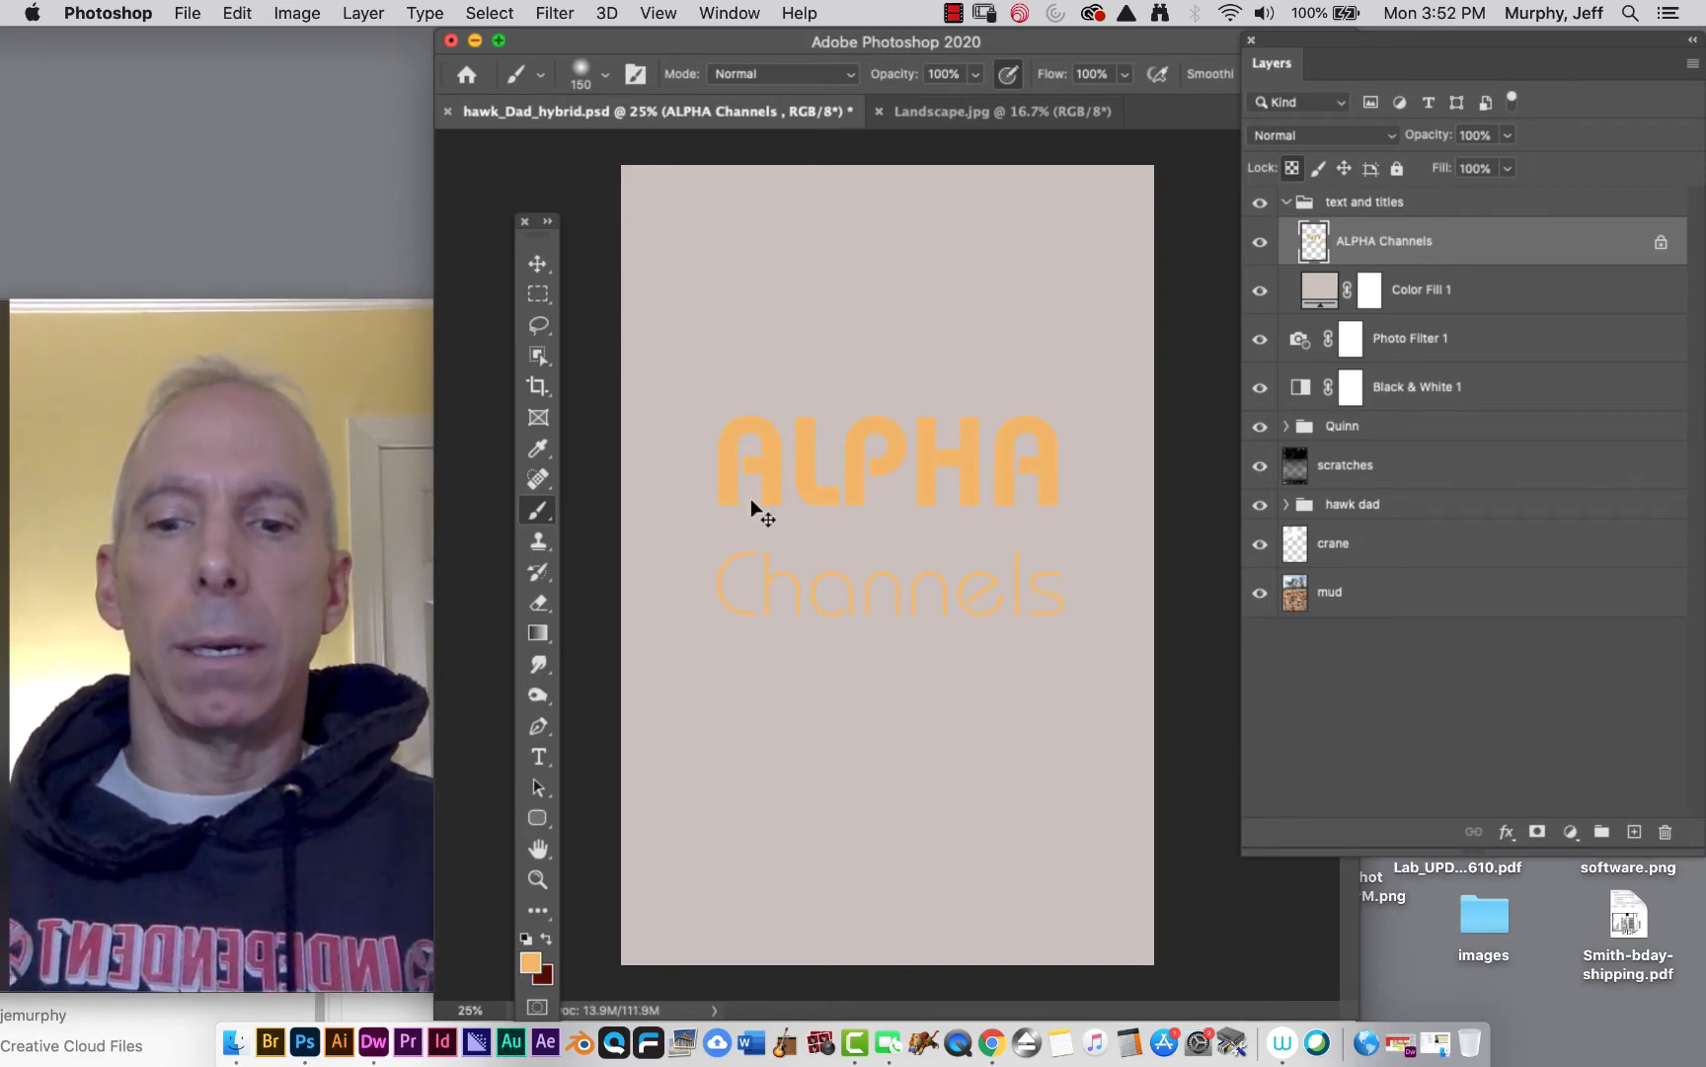
key("super+z")
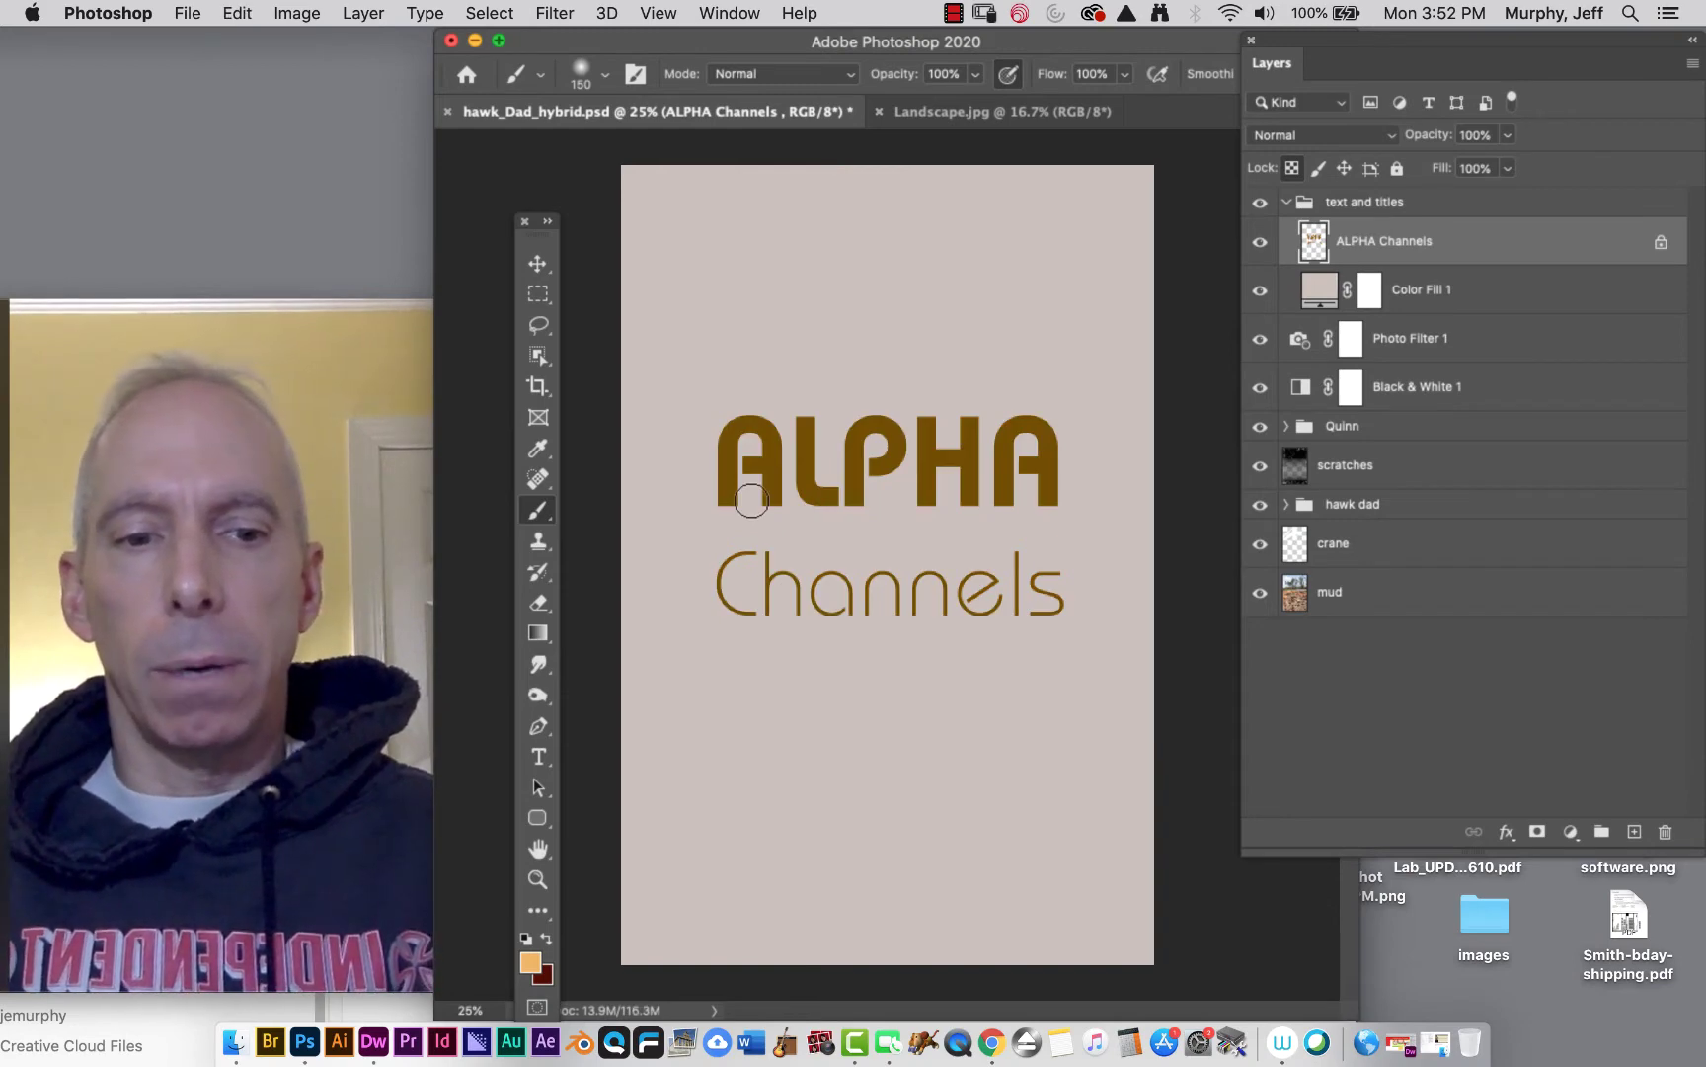
Try vertical linear orange-to-maroon gradients of different lengths over the title text, finishing with a short one spanning only the word ALPHA
key("super+equal")
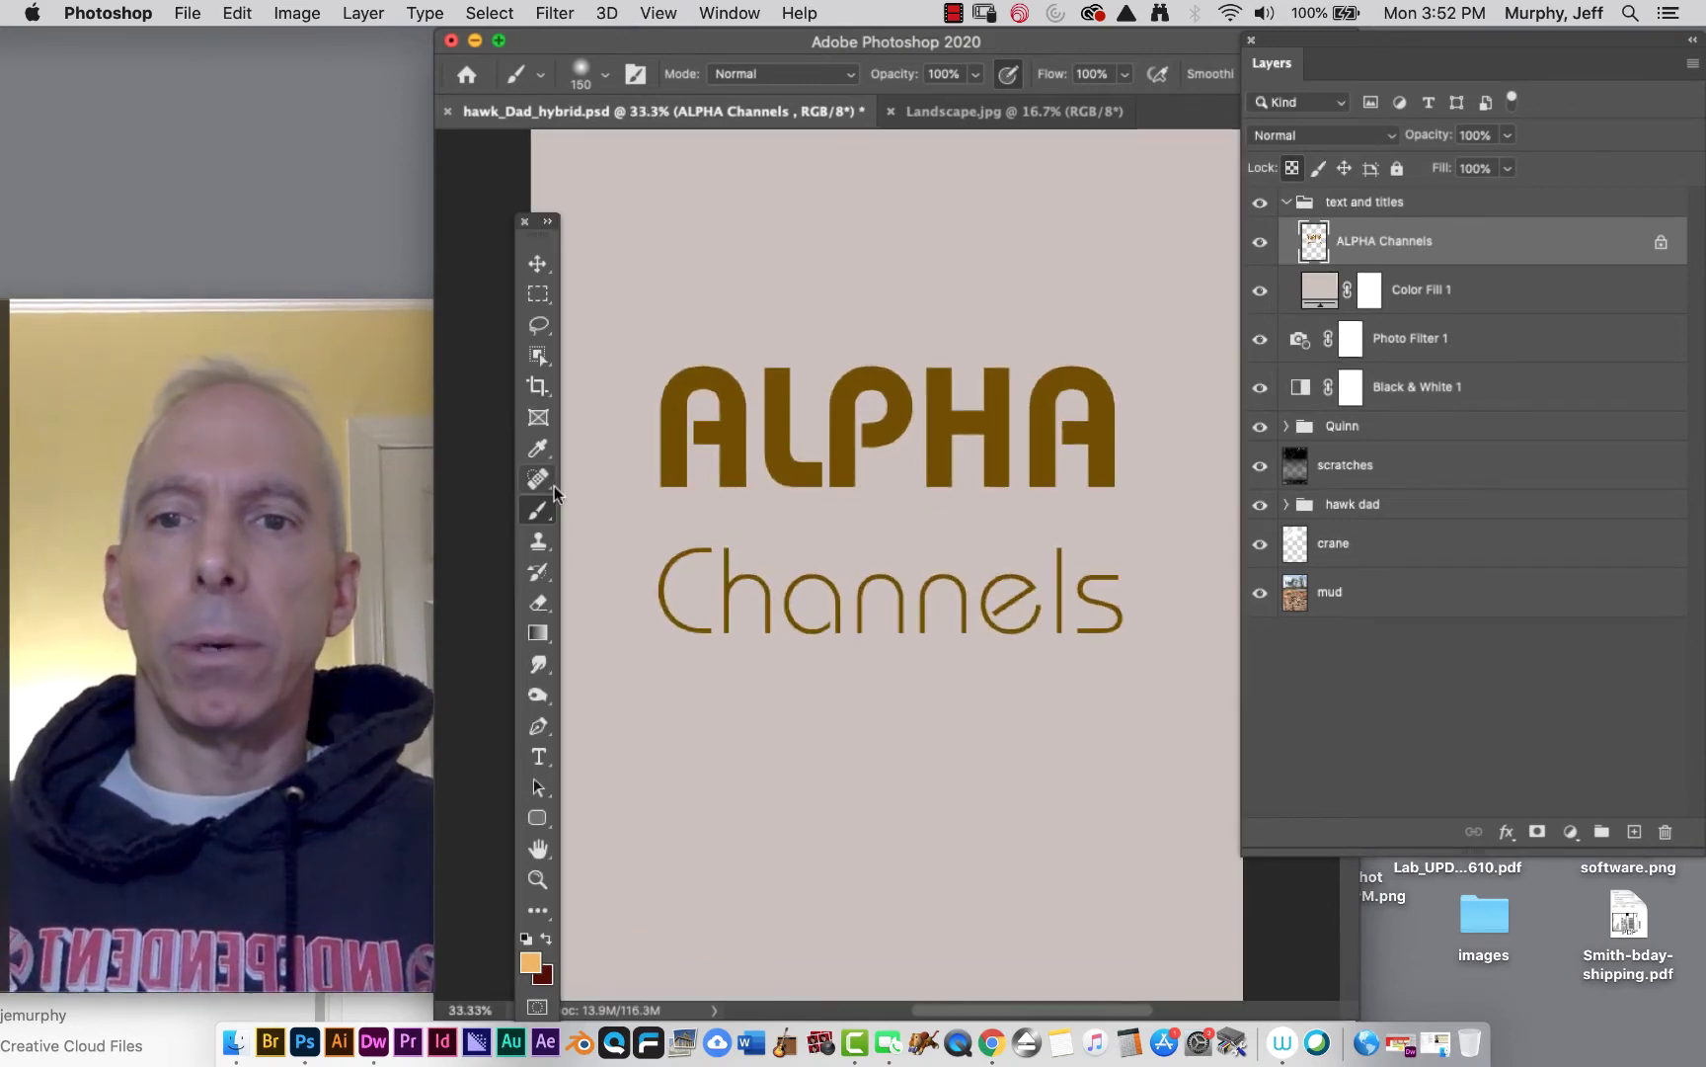
left_click(538, 635)
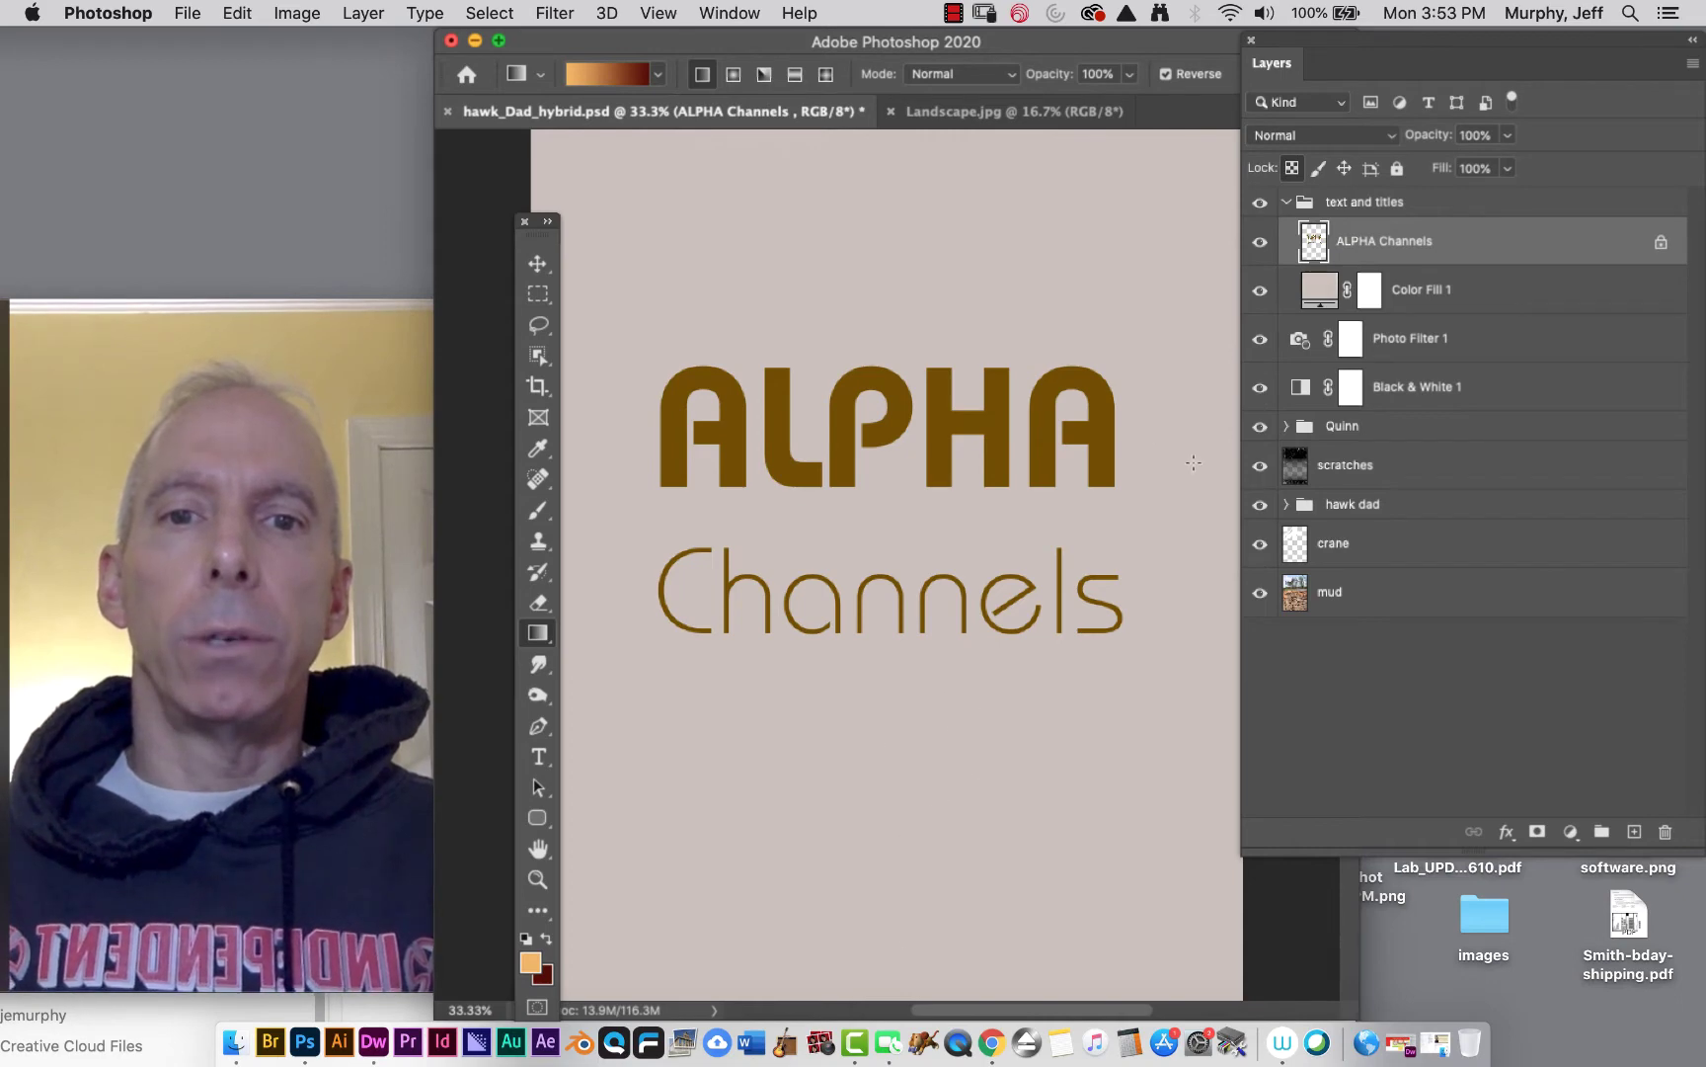
left_click_drag(645, 687, 683, 251)
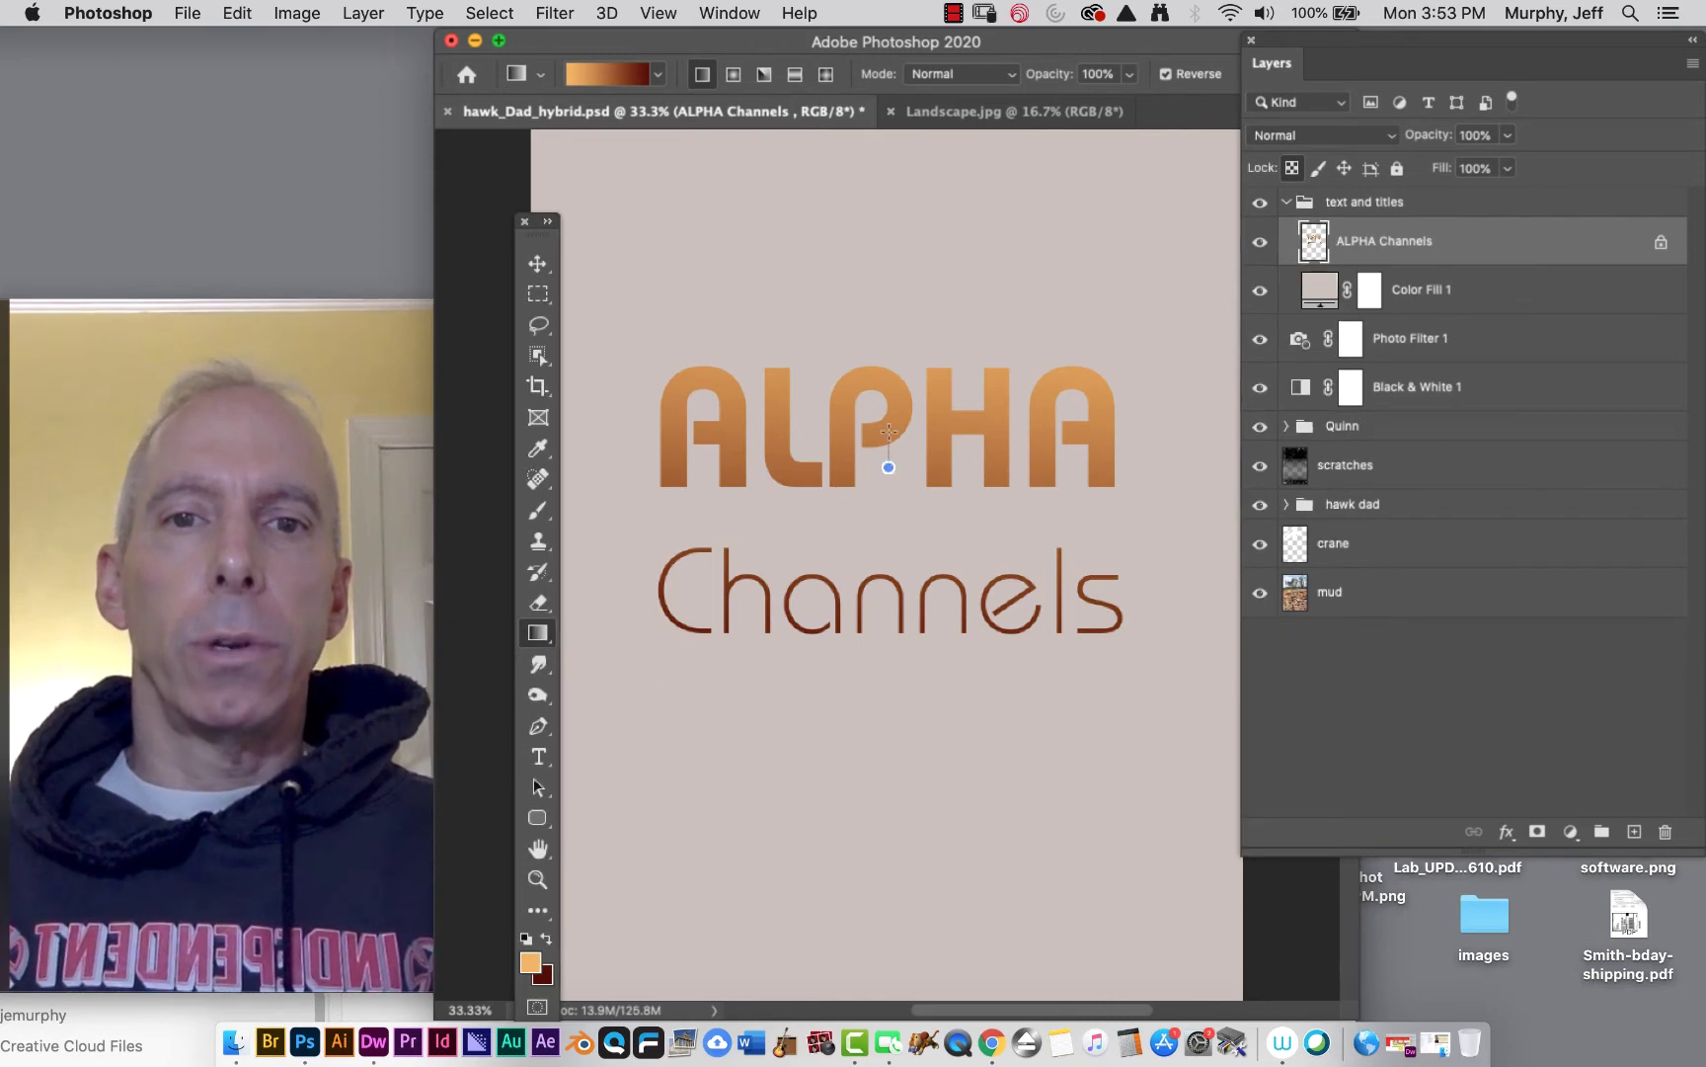
left_click_drag(888, 465, 838, 355)
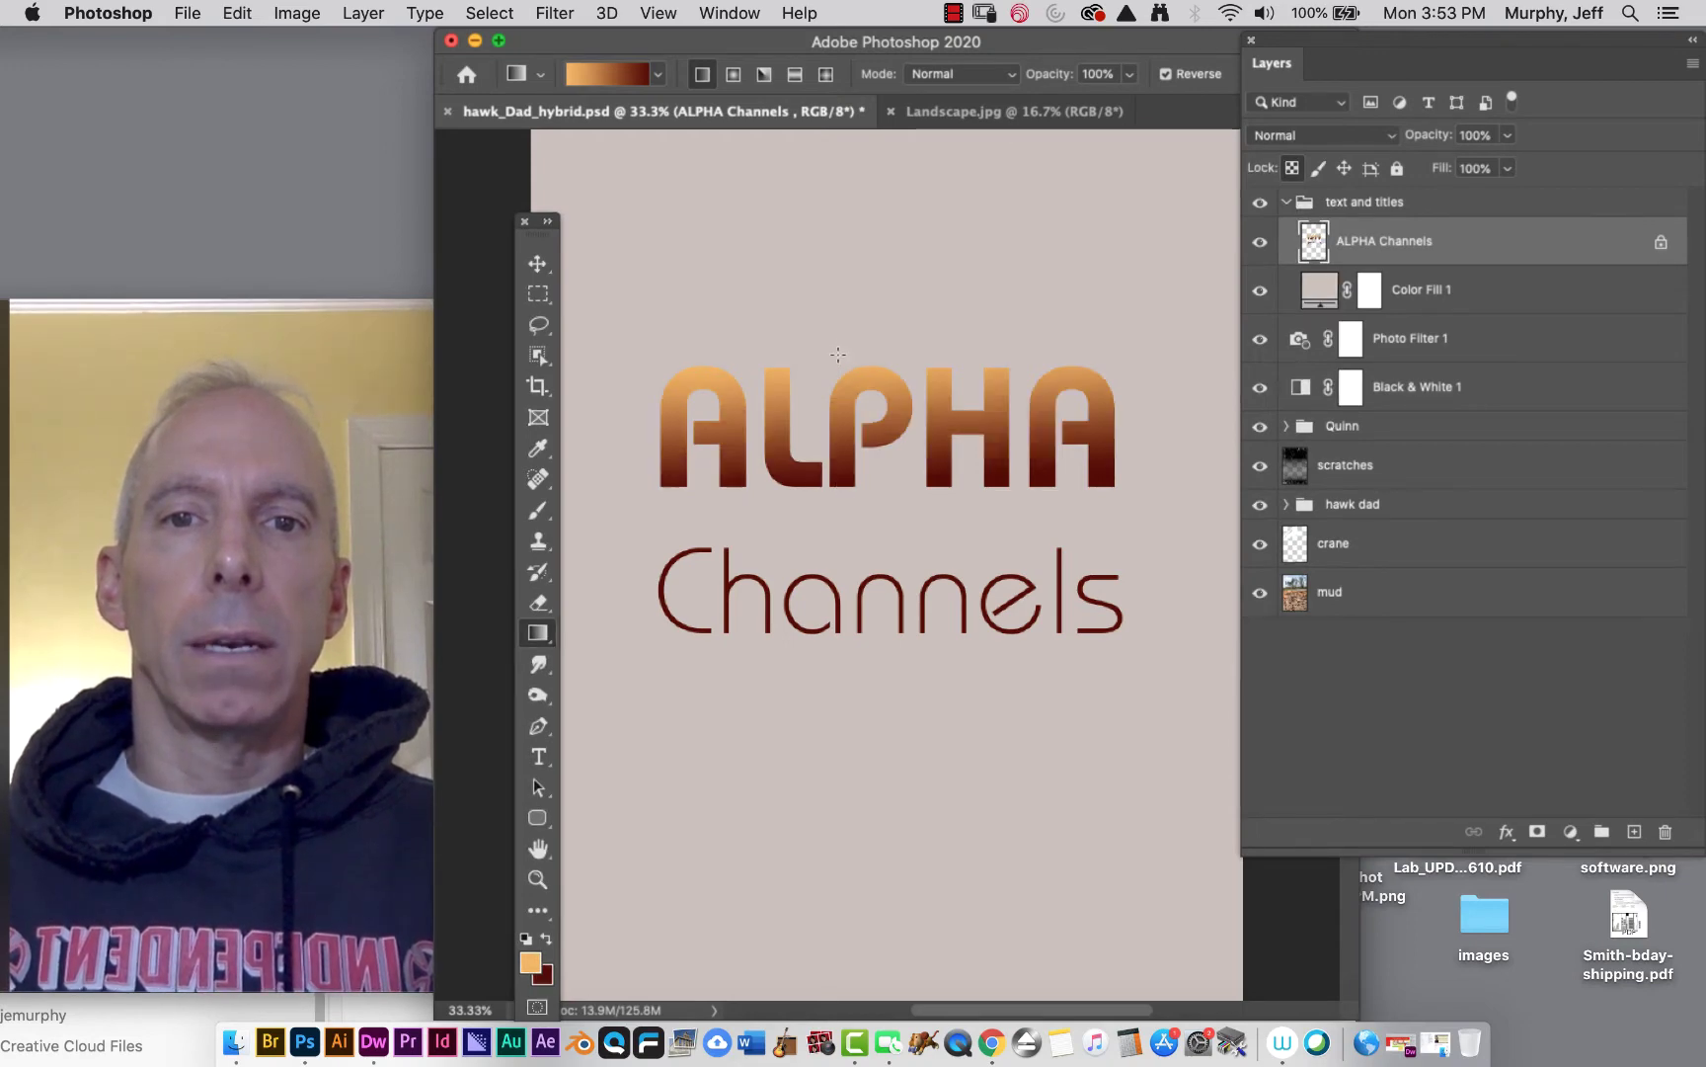
left_click_drag(848, 601, 846, 438)
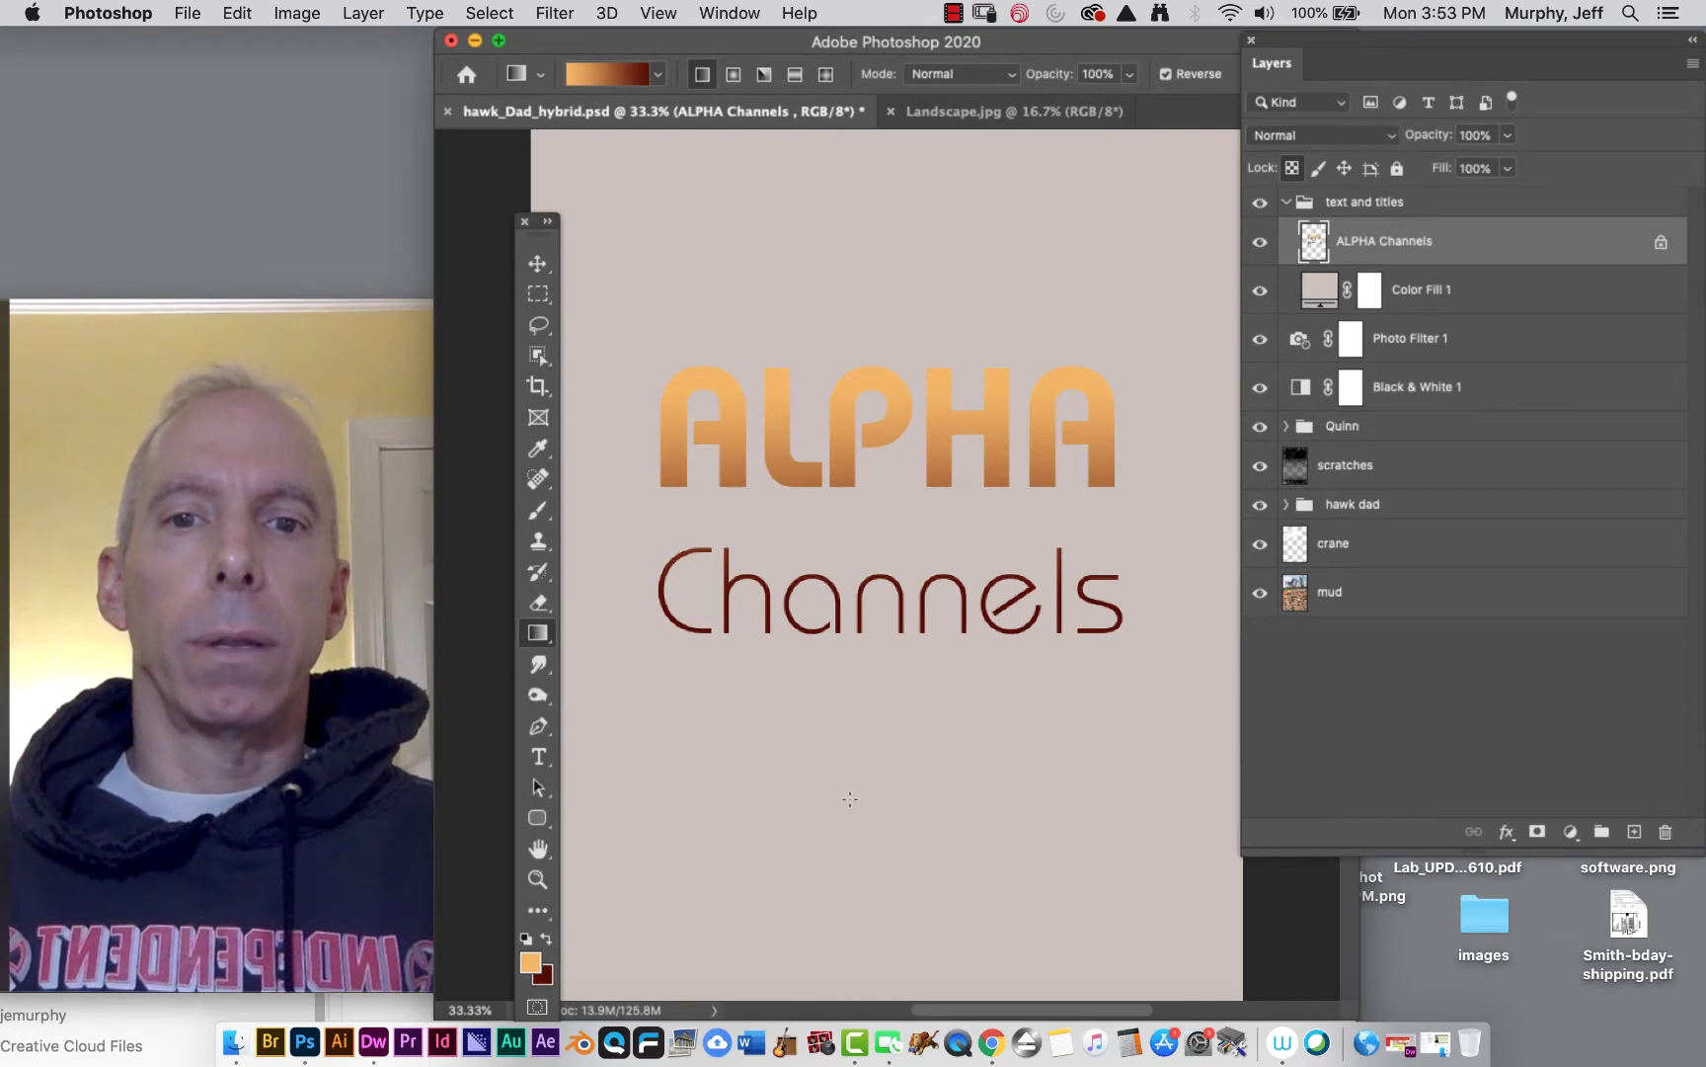
left_click_drag(893, 740, 895, 403)
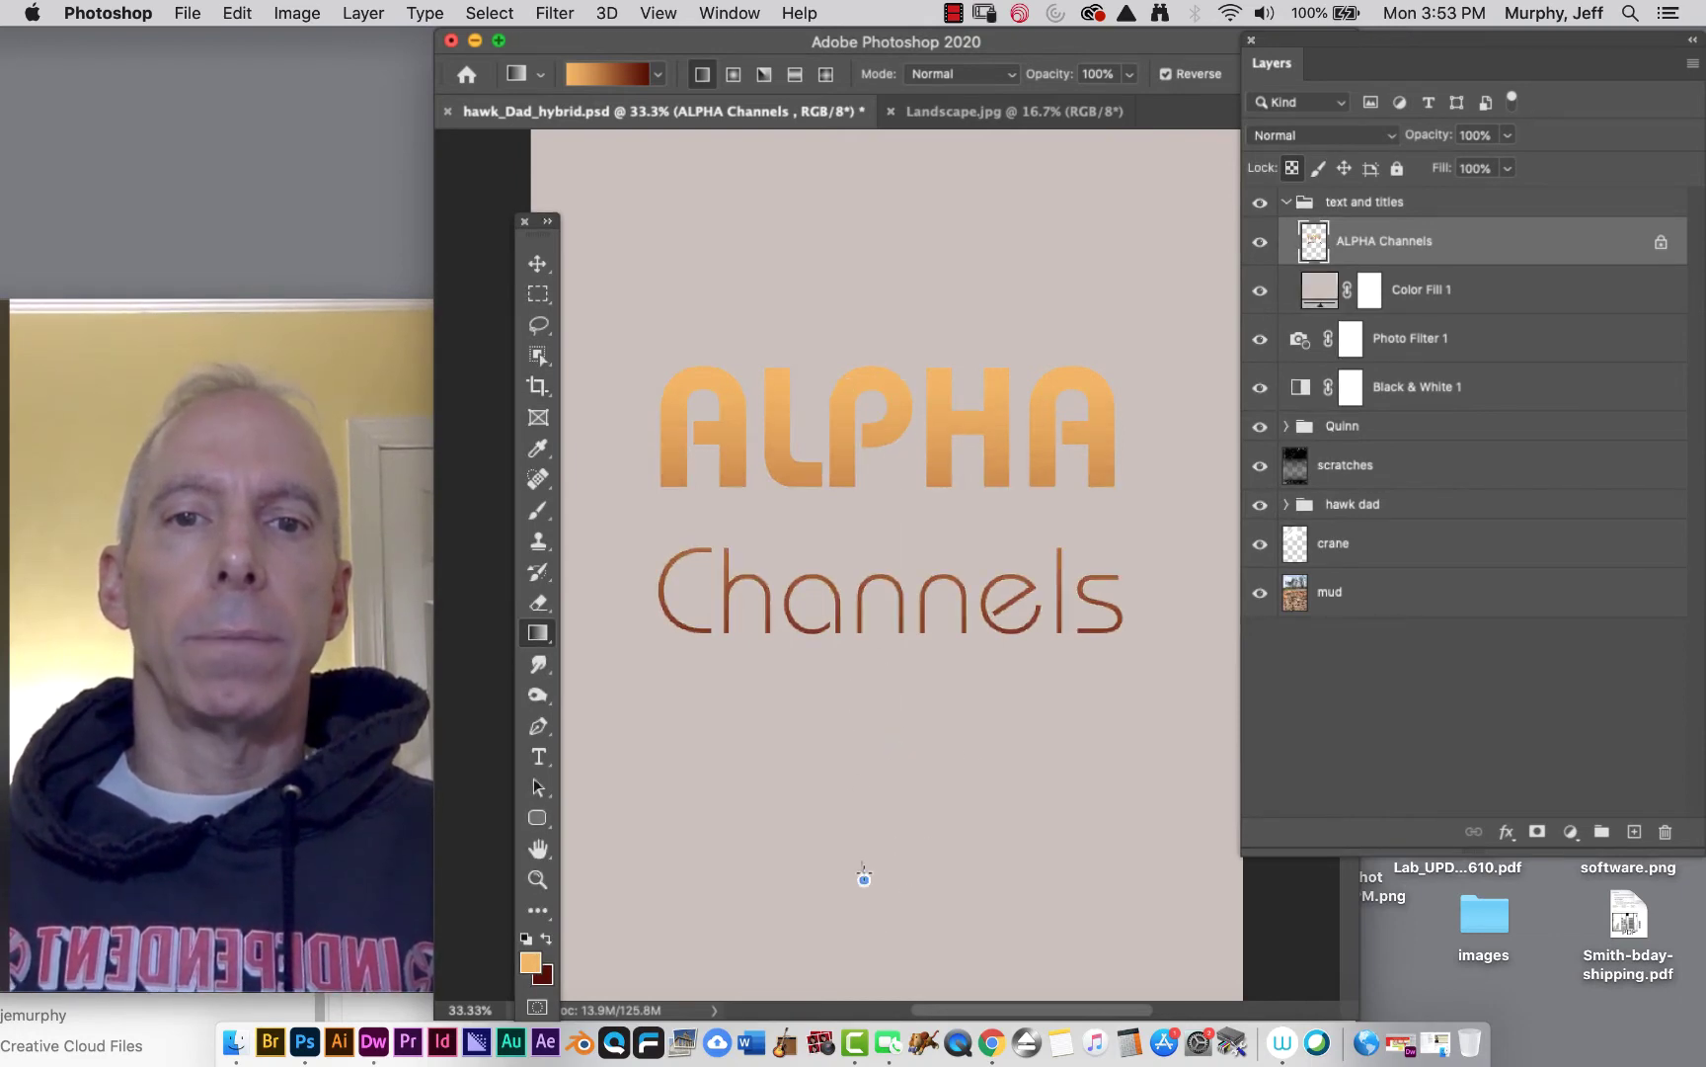
left_click_drag(865, 877, 849, 164)
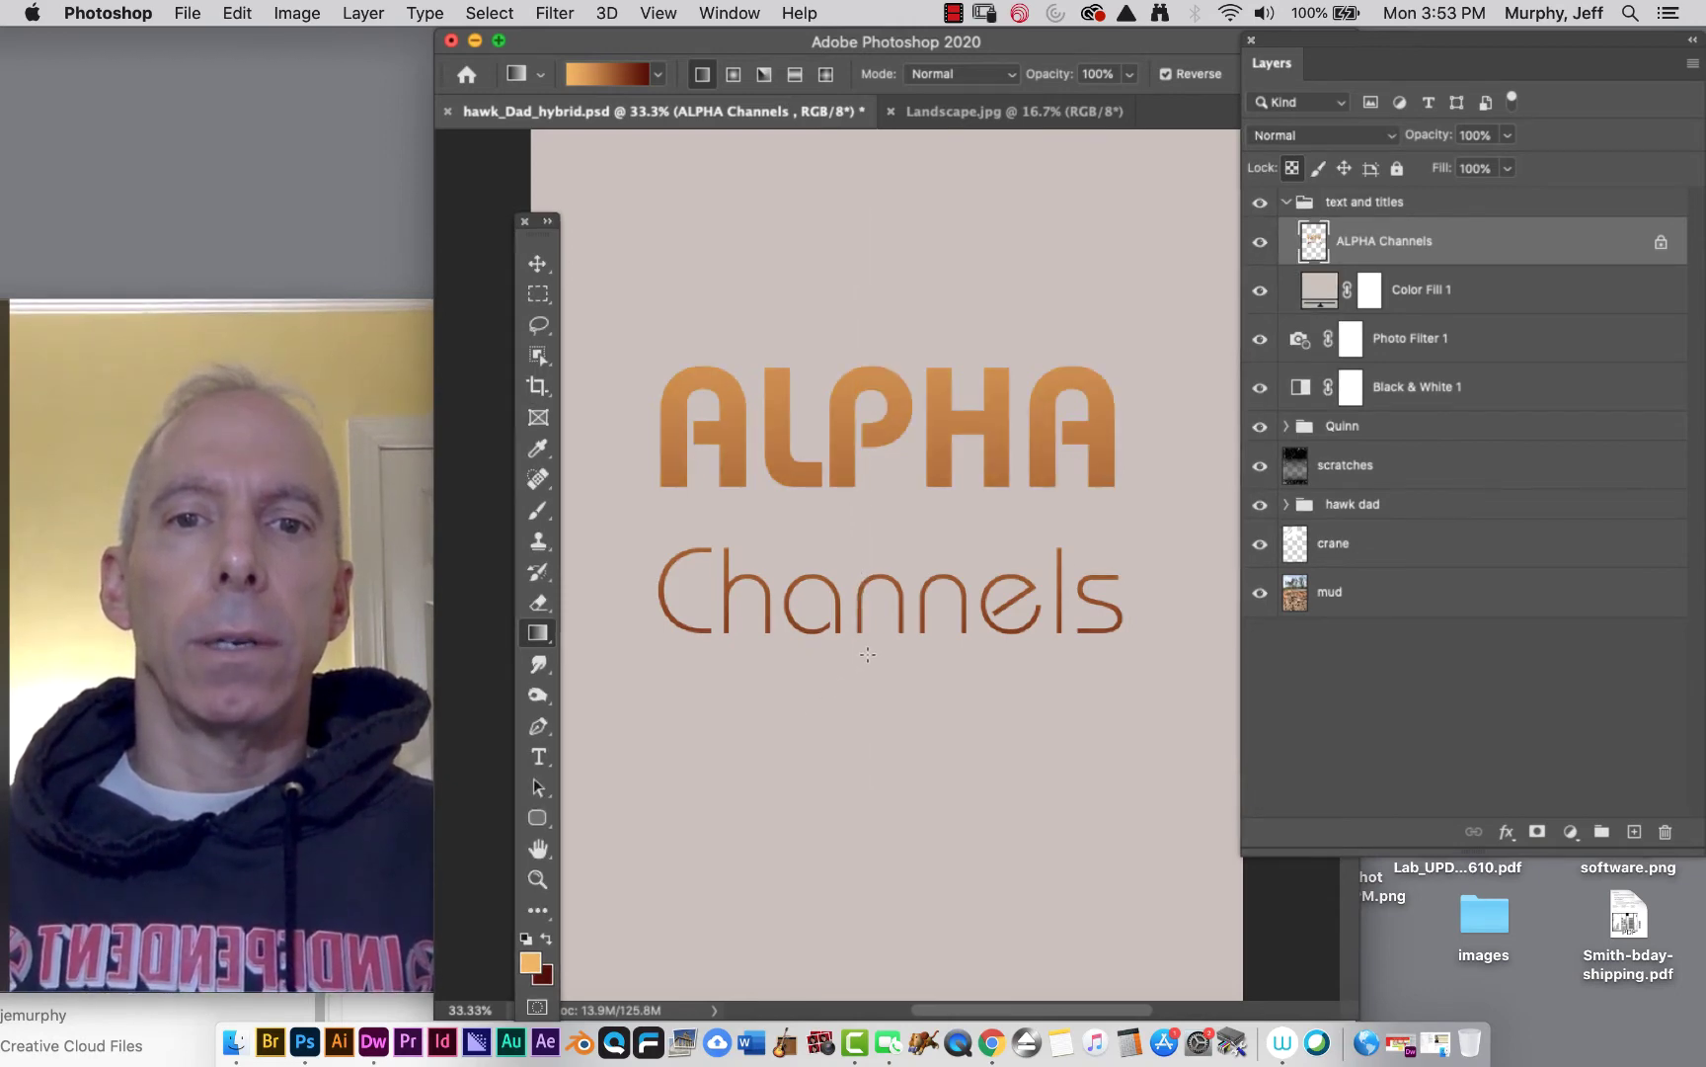
left_click_drag(871, 634, 869, 365)
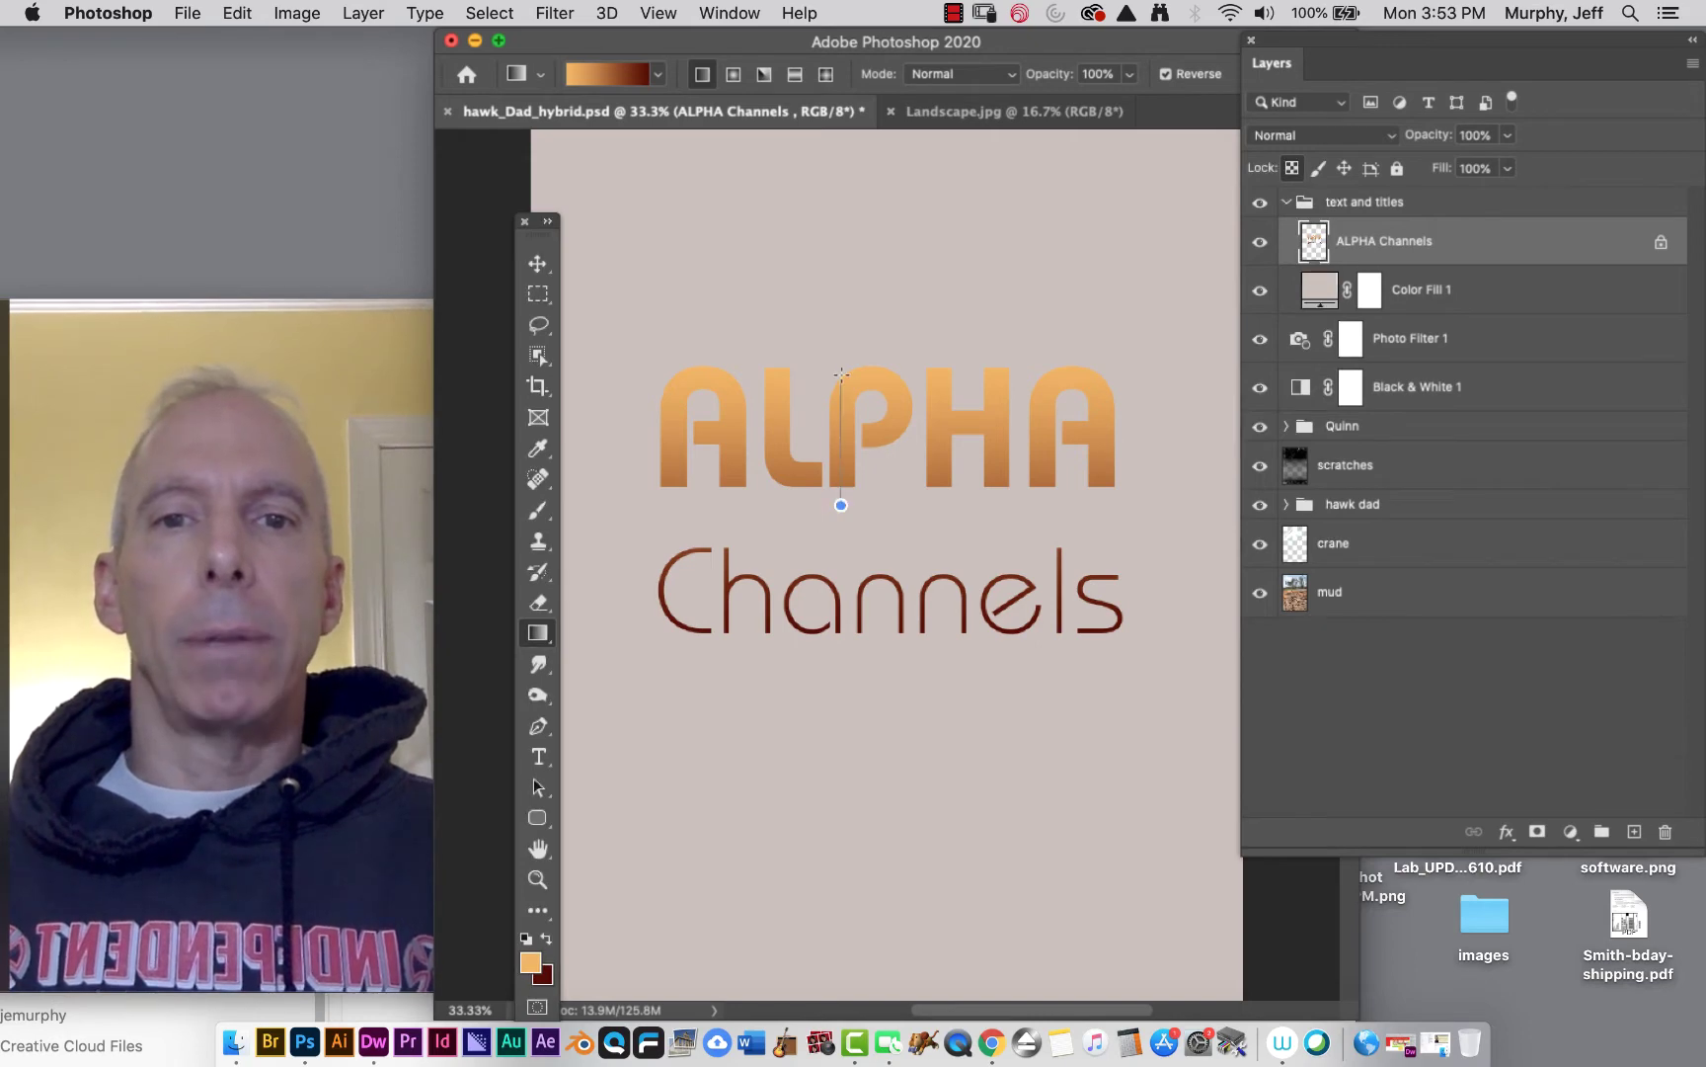
left_click_drag(839, 495, 846, 345)
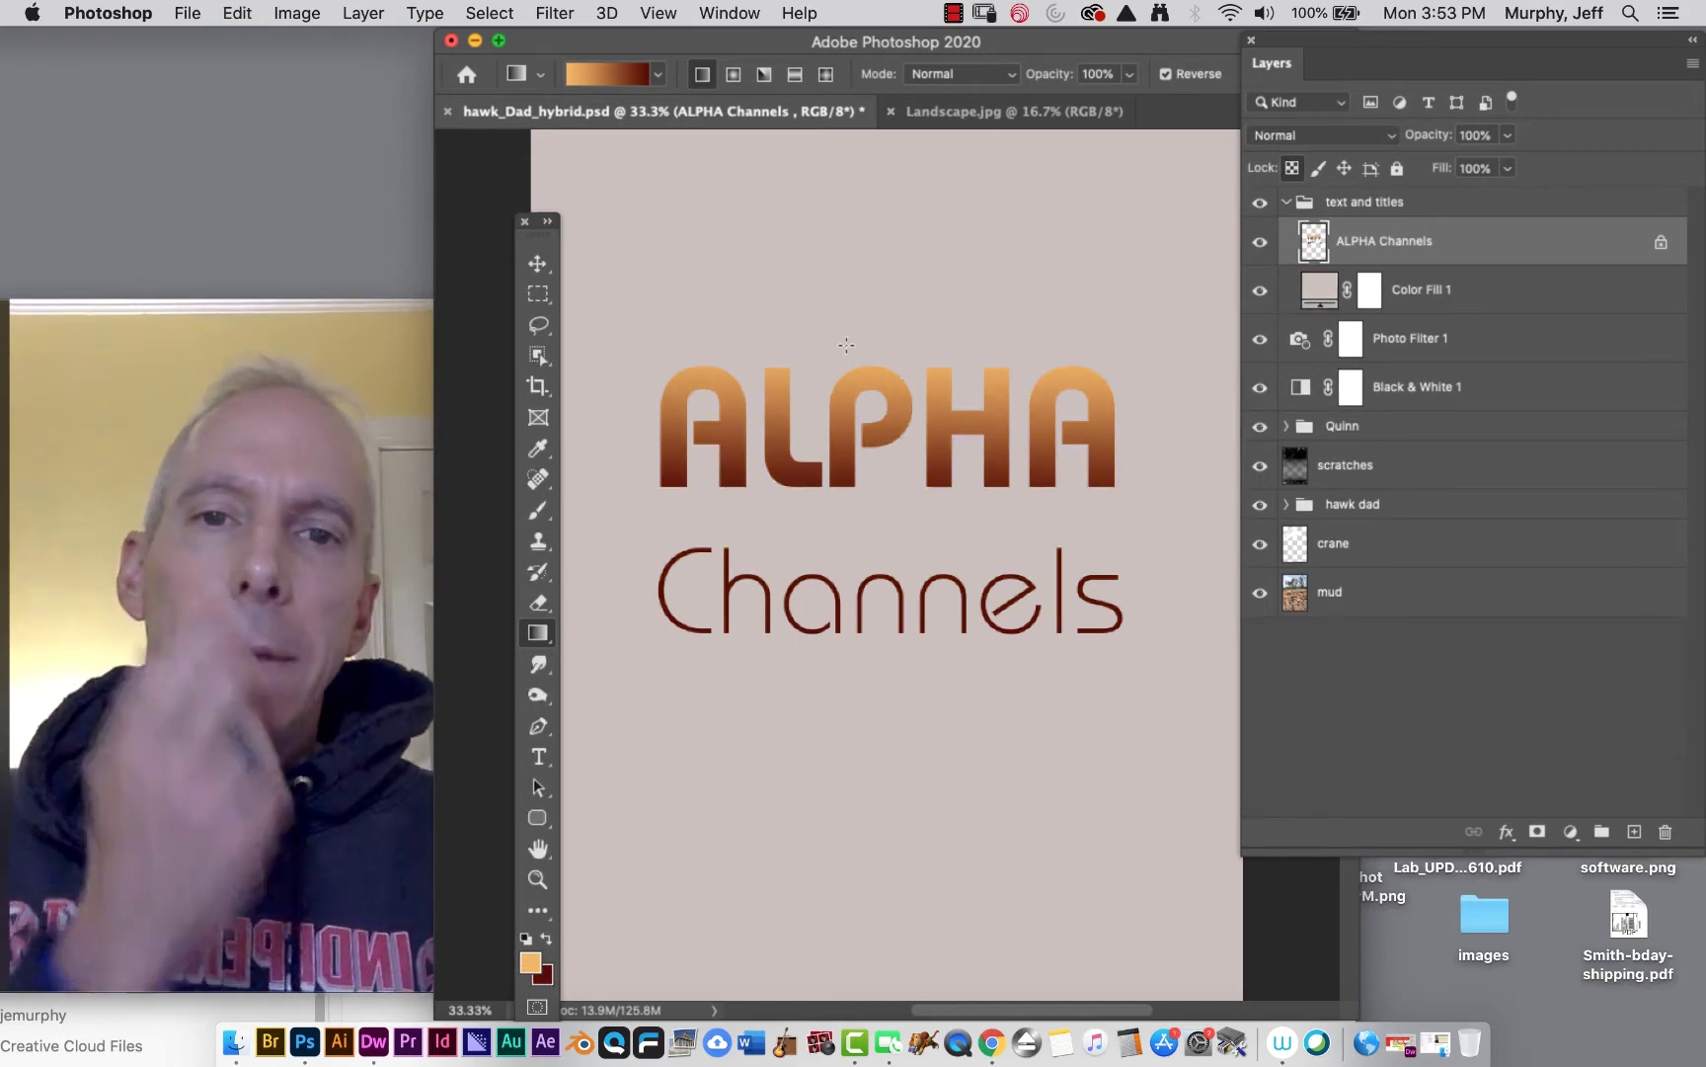
Apply a radial gradient to the title text, centred between the two words and extending up to the last A of ALPHA
left_click(732, 75)
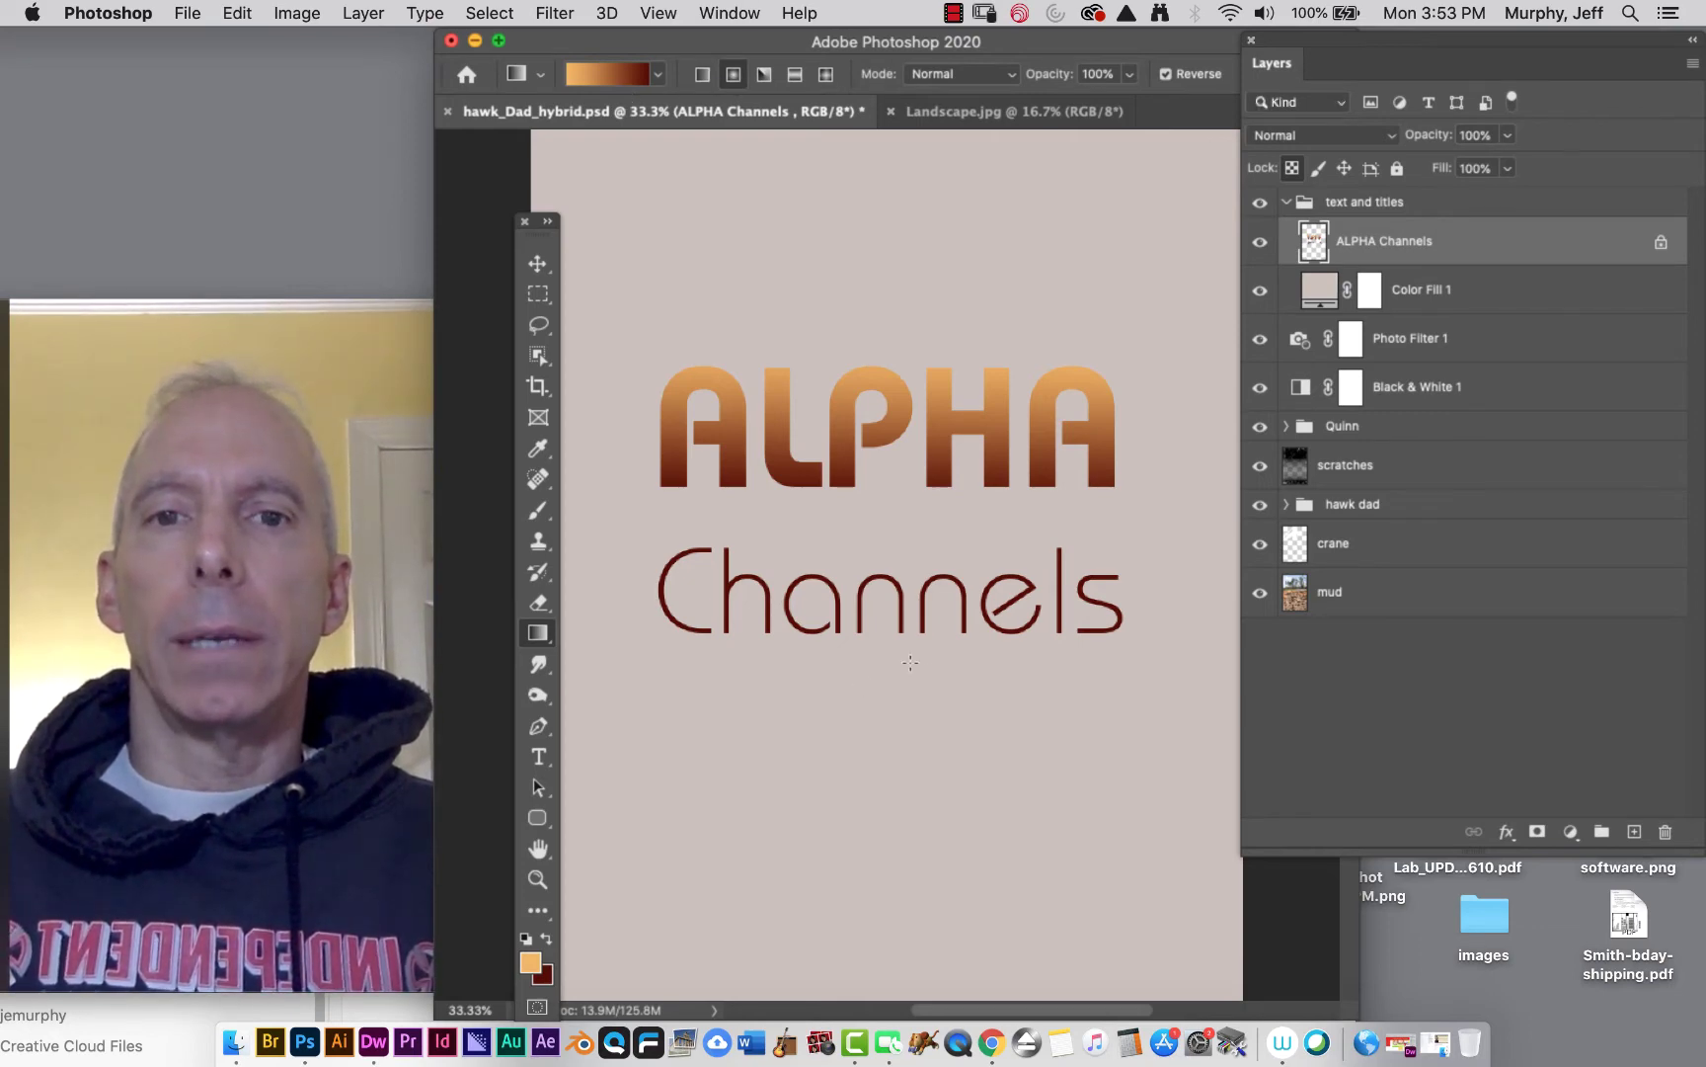
left_click_drag(960, 558, 1019, 431)
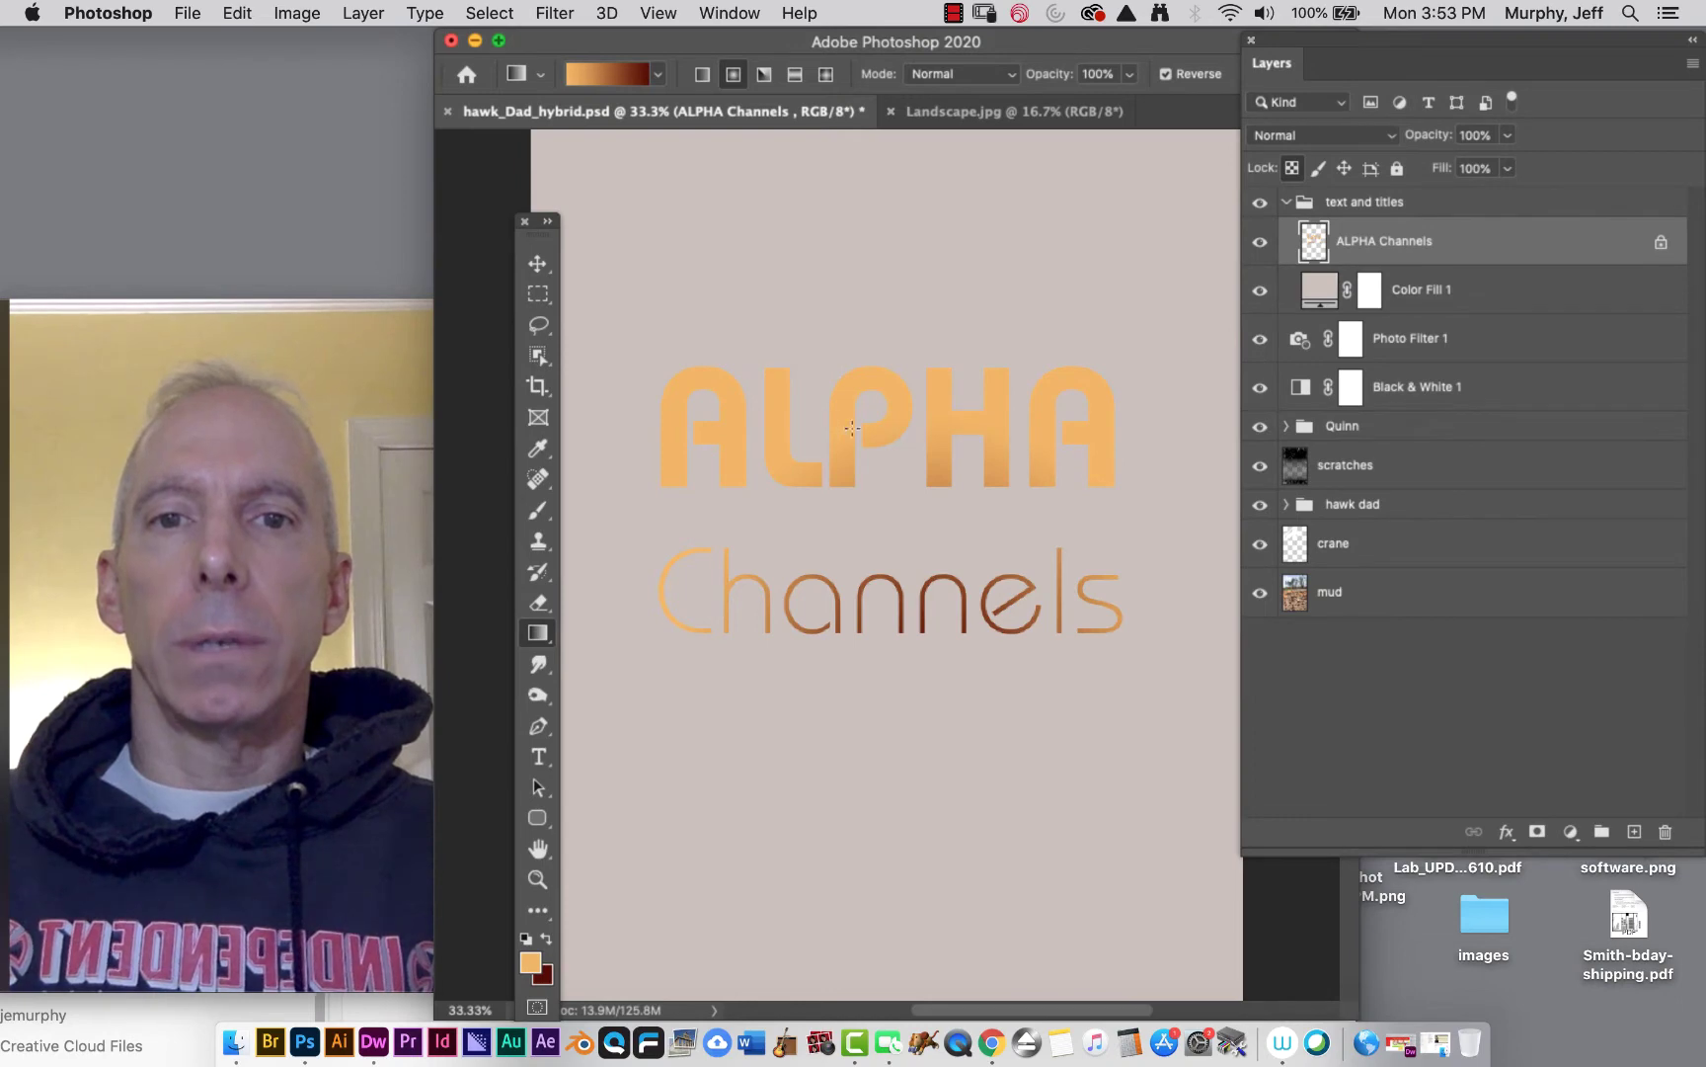
Apply a short radial gradient to the title text, centred between the P and H of ALPHA and extending sideways across the H
left_click_drag(872, 431, 1019, 421)
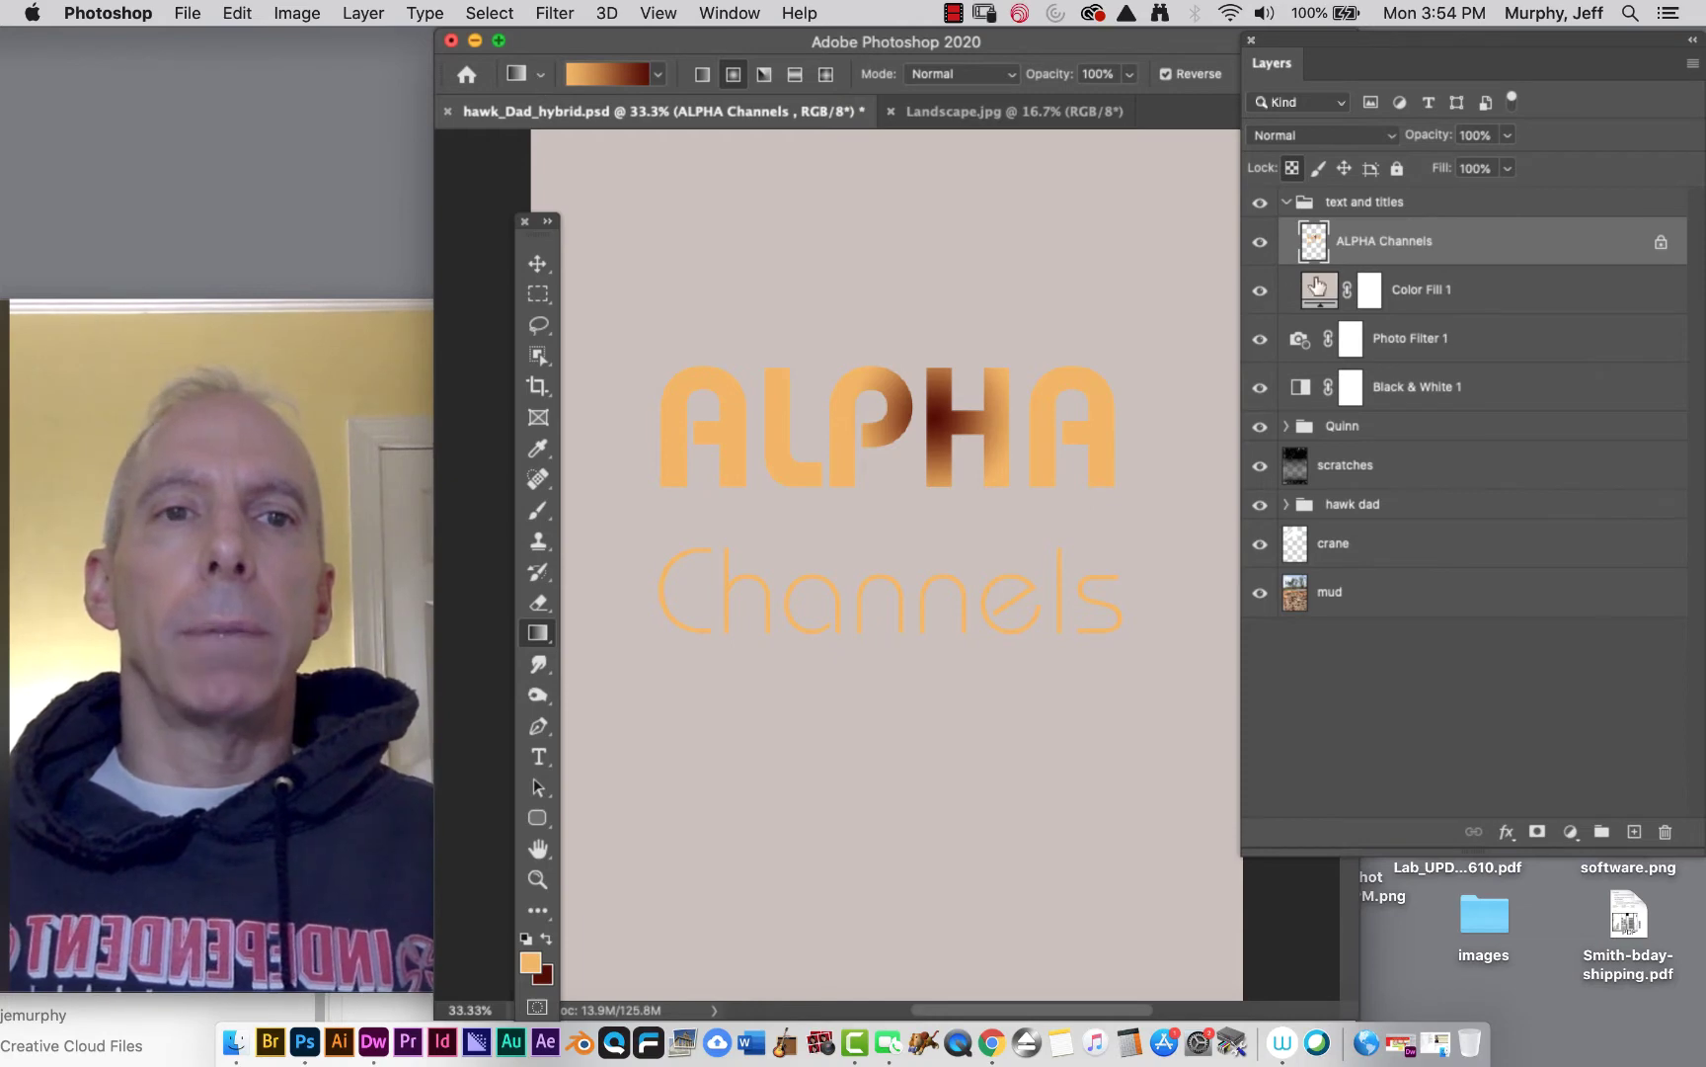
Hide the "text and titles" group, select the mud layer, and switch to the Landscape.jpg document
left_click(1261, 202)
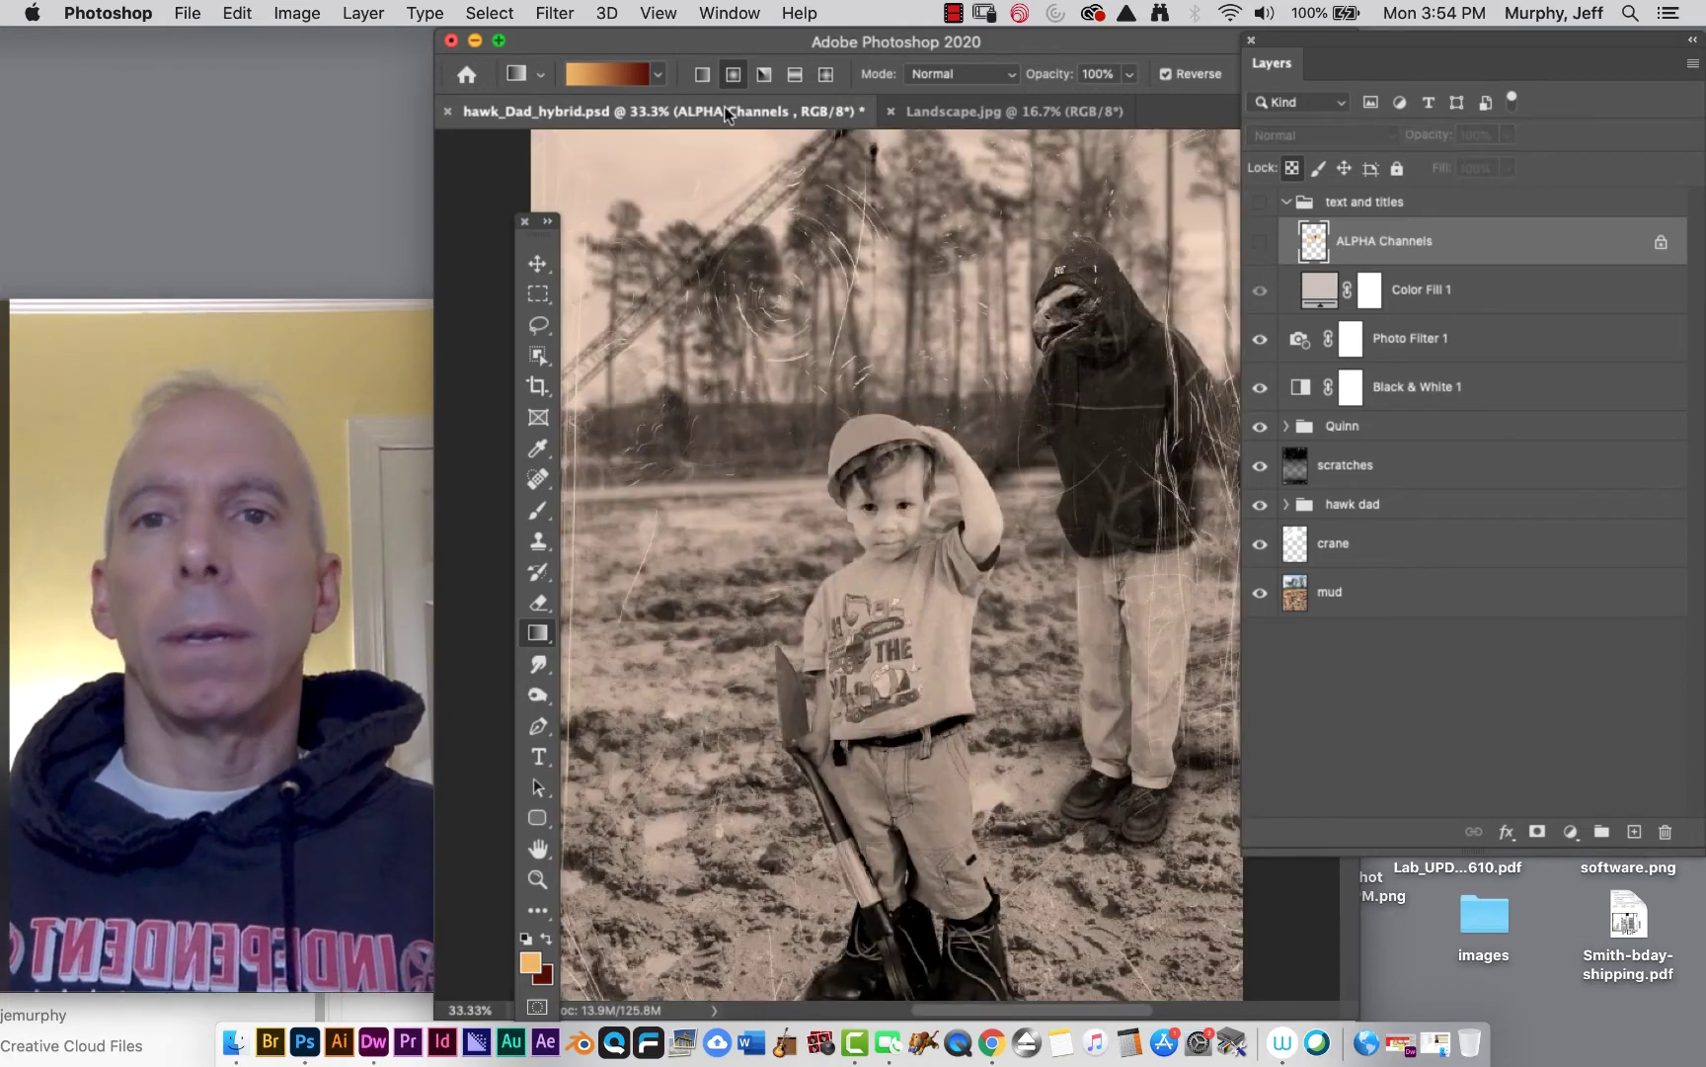
left_click(1397, 605)
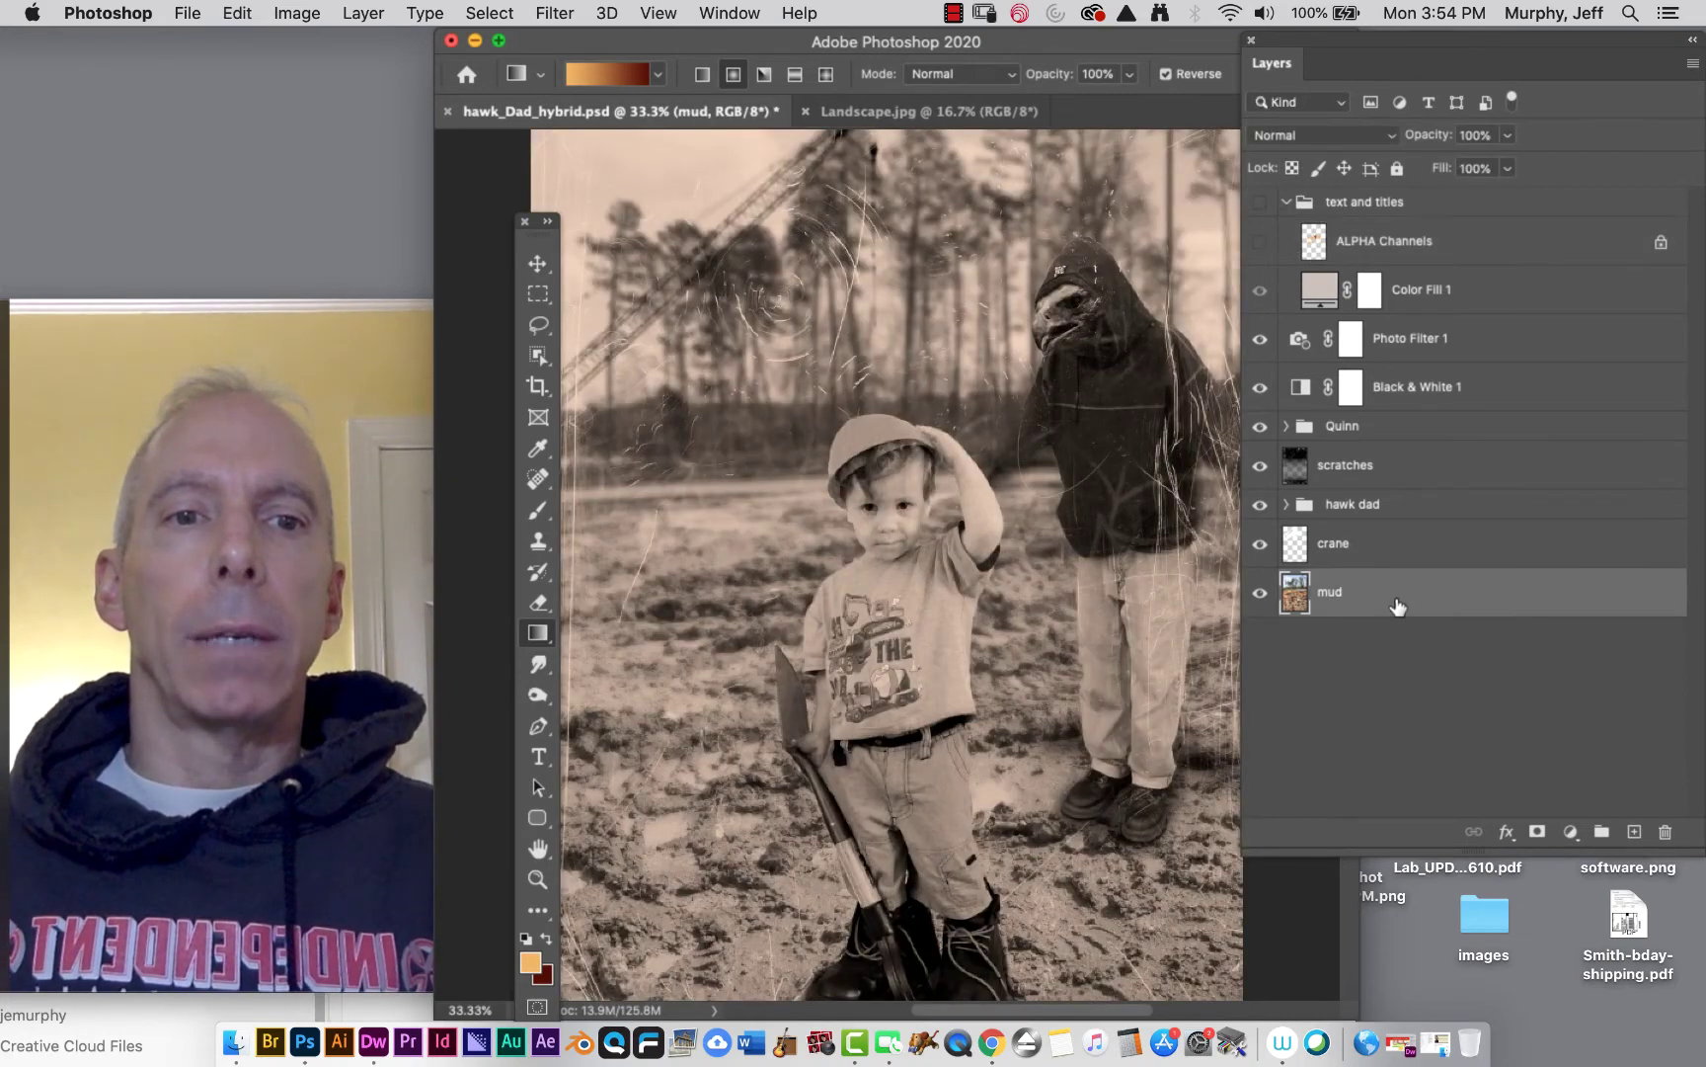
left_click(852, 116)
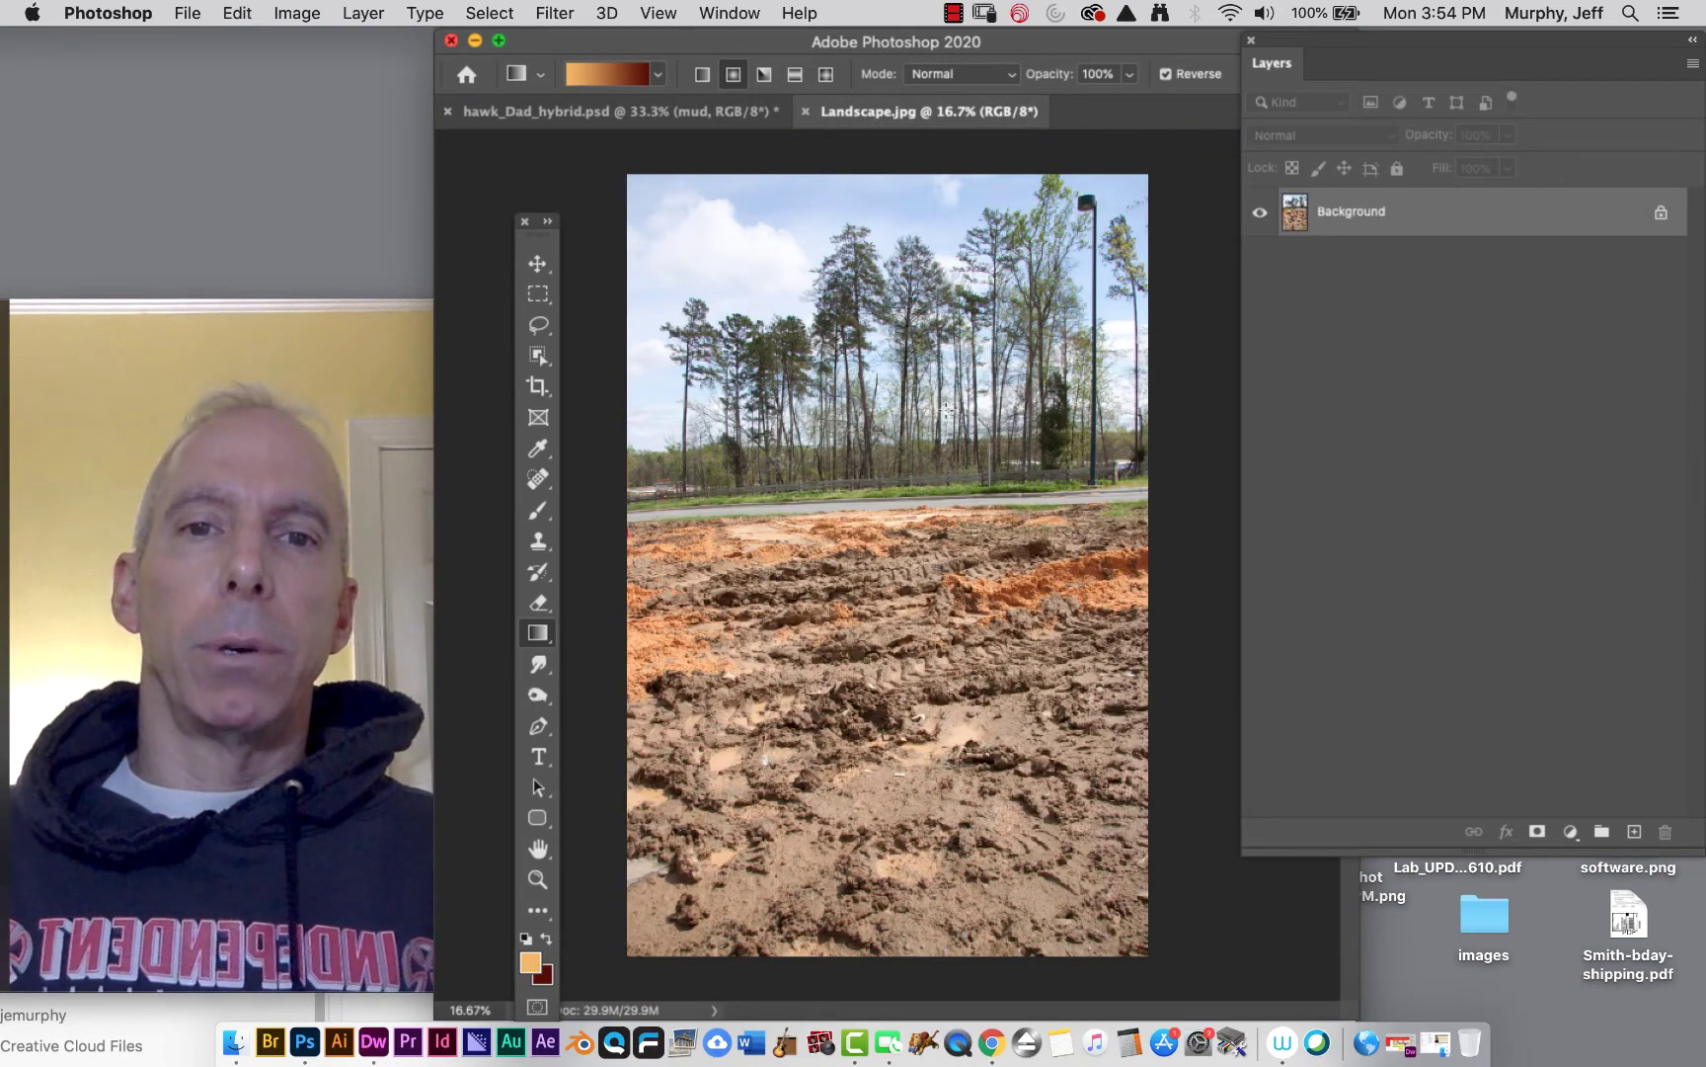
Try a Gaussian Blur on the whole landscape photo, previewing radii of 529.7, 9.7 and 20.4 pixels, and cancel it
left_click(489, 12)
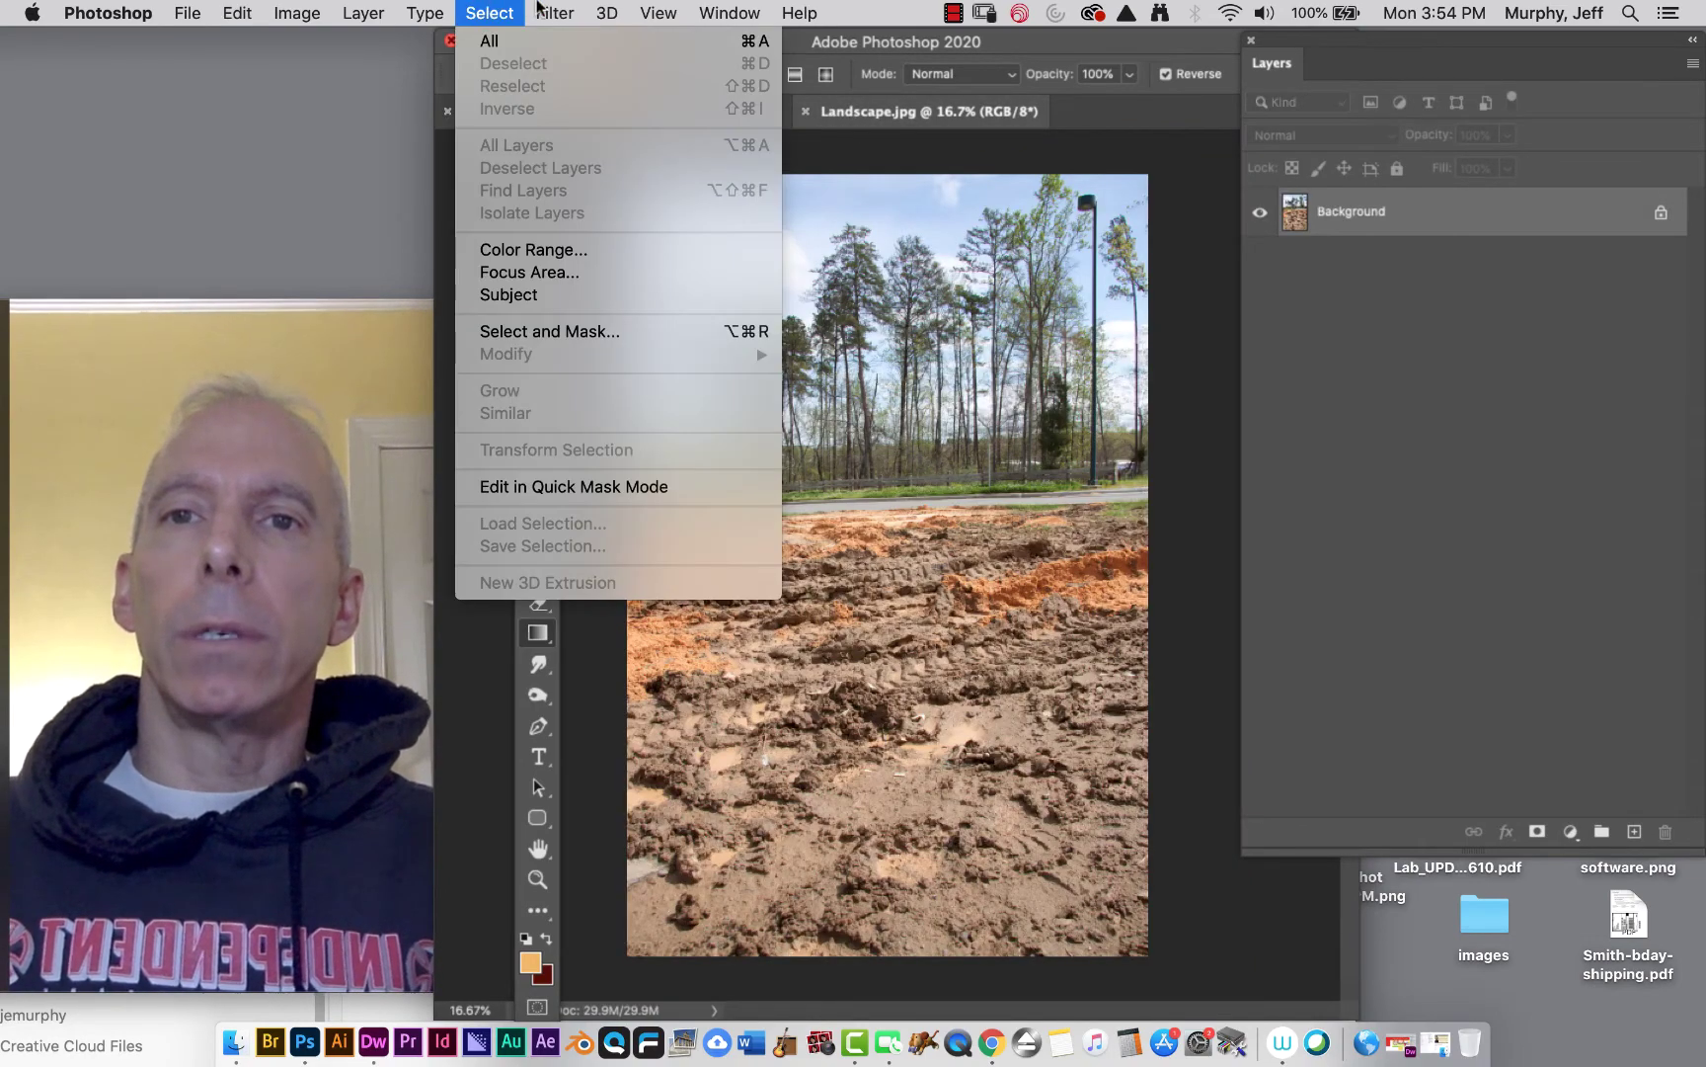
mouse_move(545, 10)
mouse_move(577, 324)
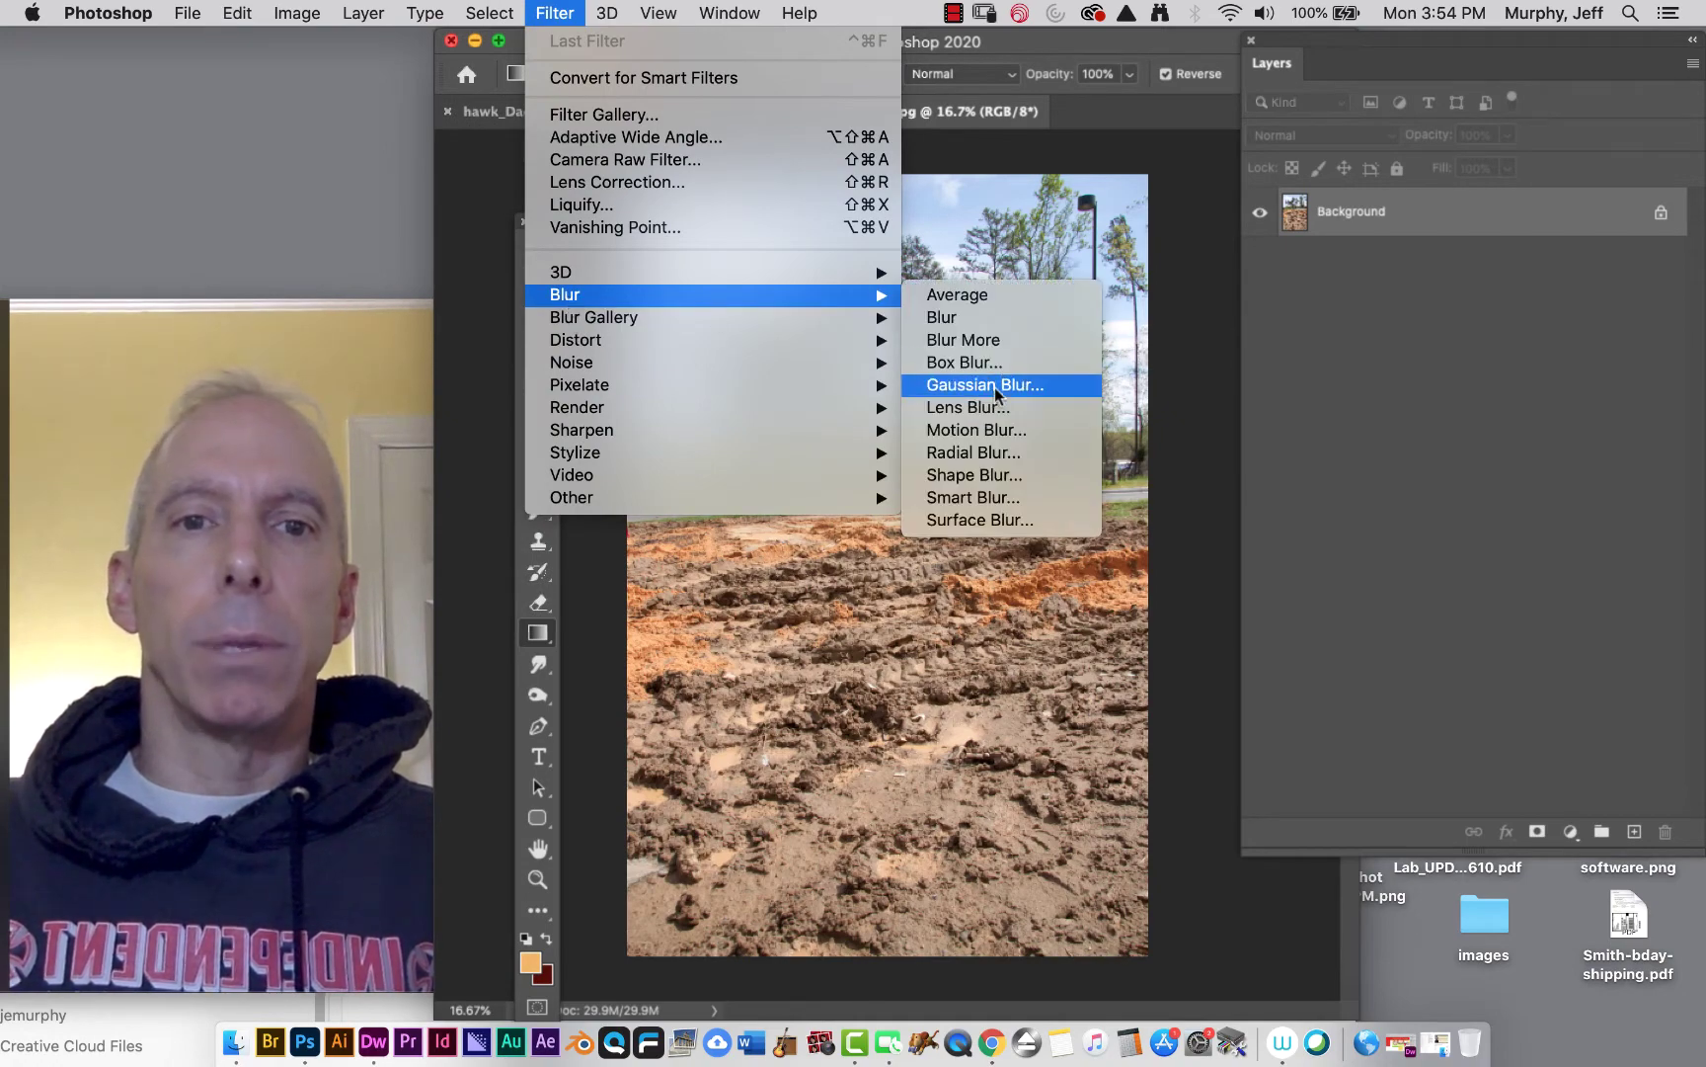
left_click(995, 387)
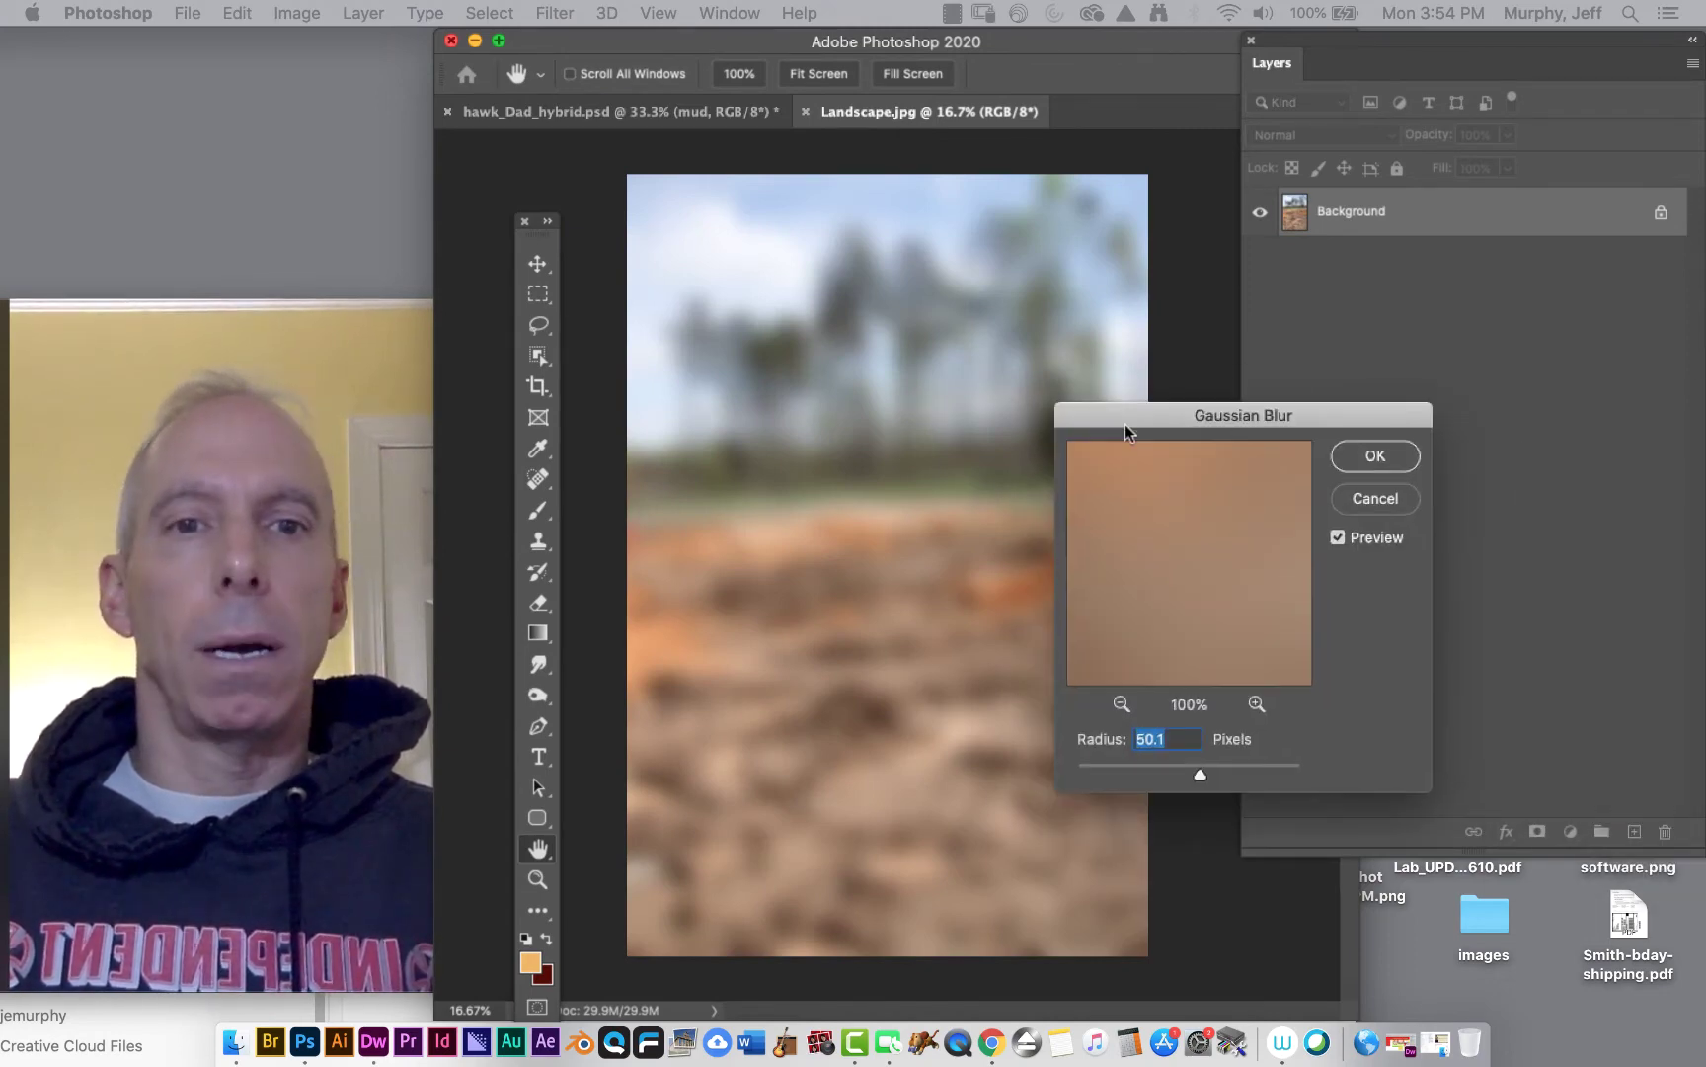
left_click_drag(1206, 758, 1157, 761)
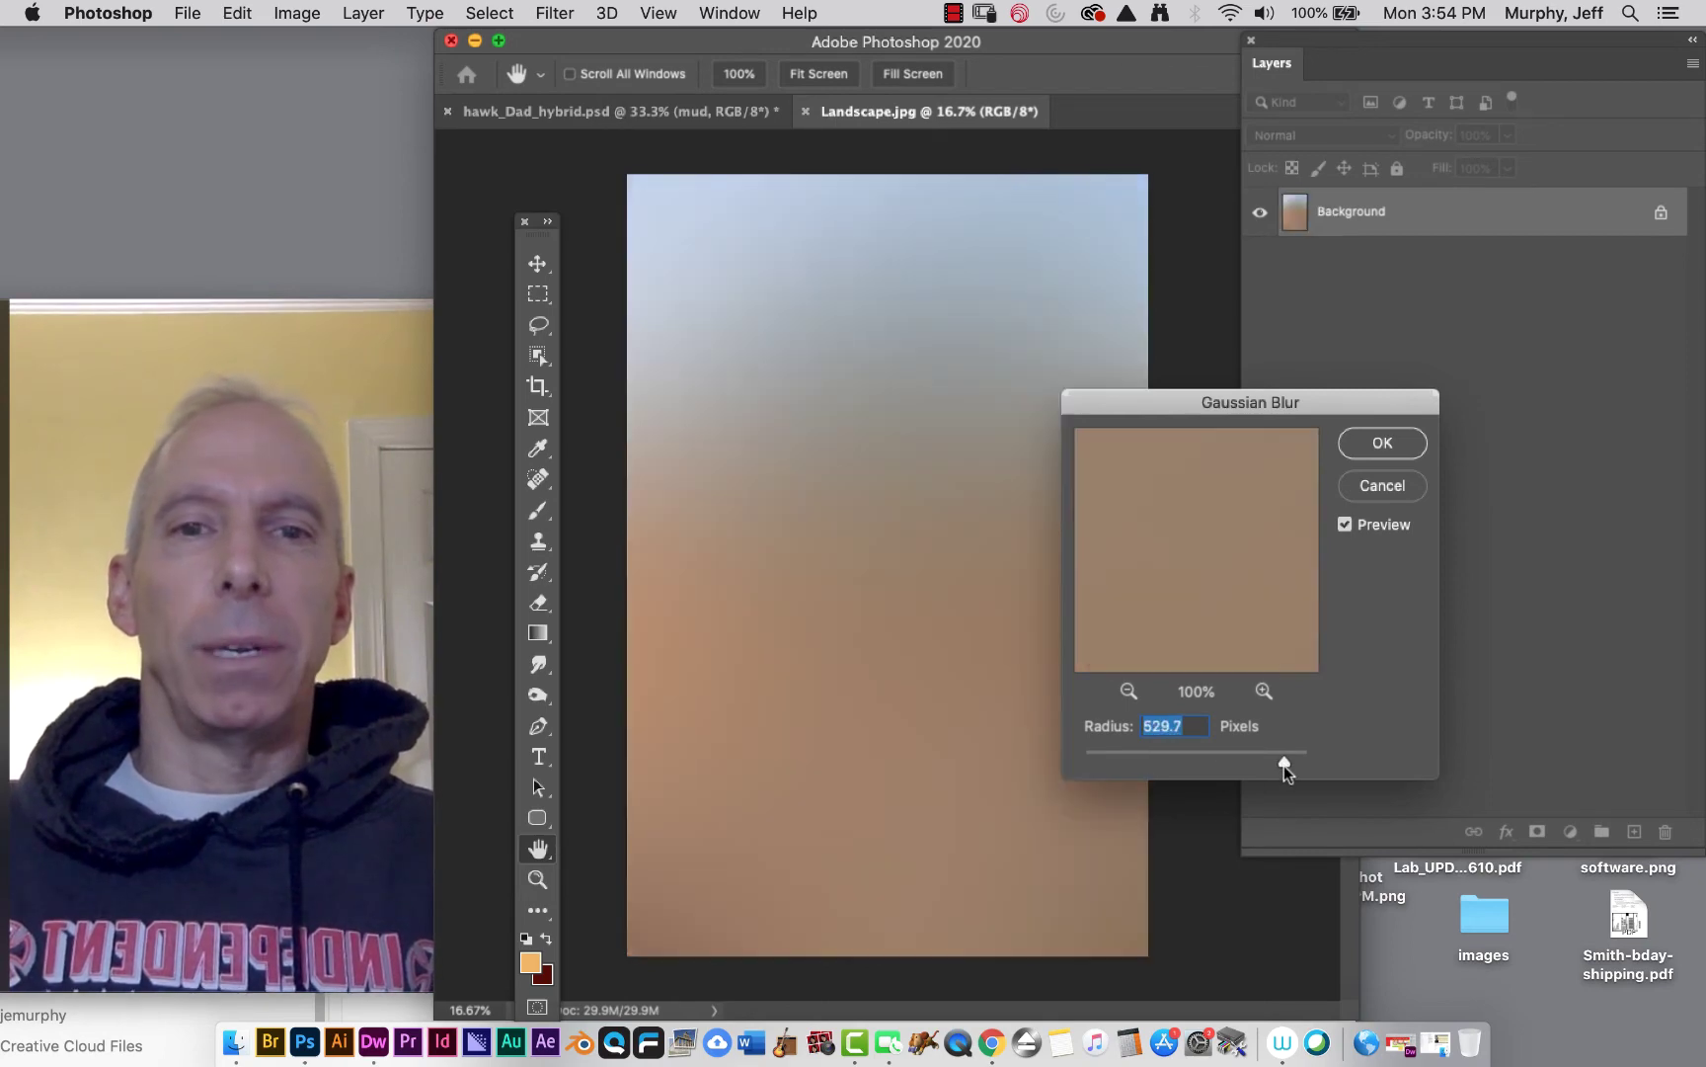
left_click_drag(1284, 765, 1172, 772)
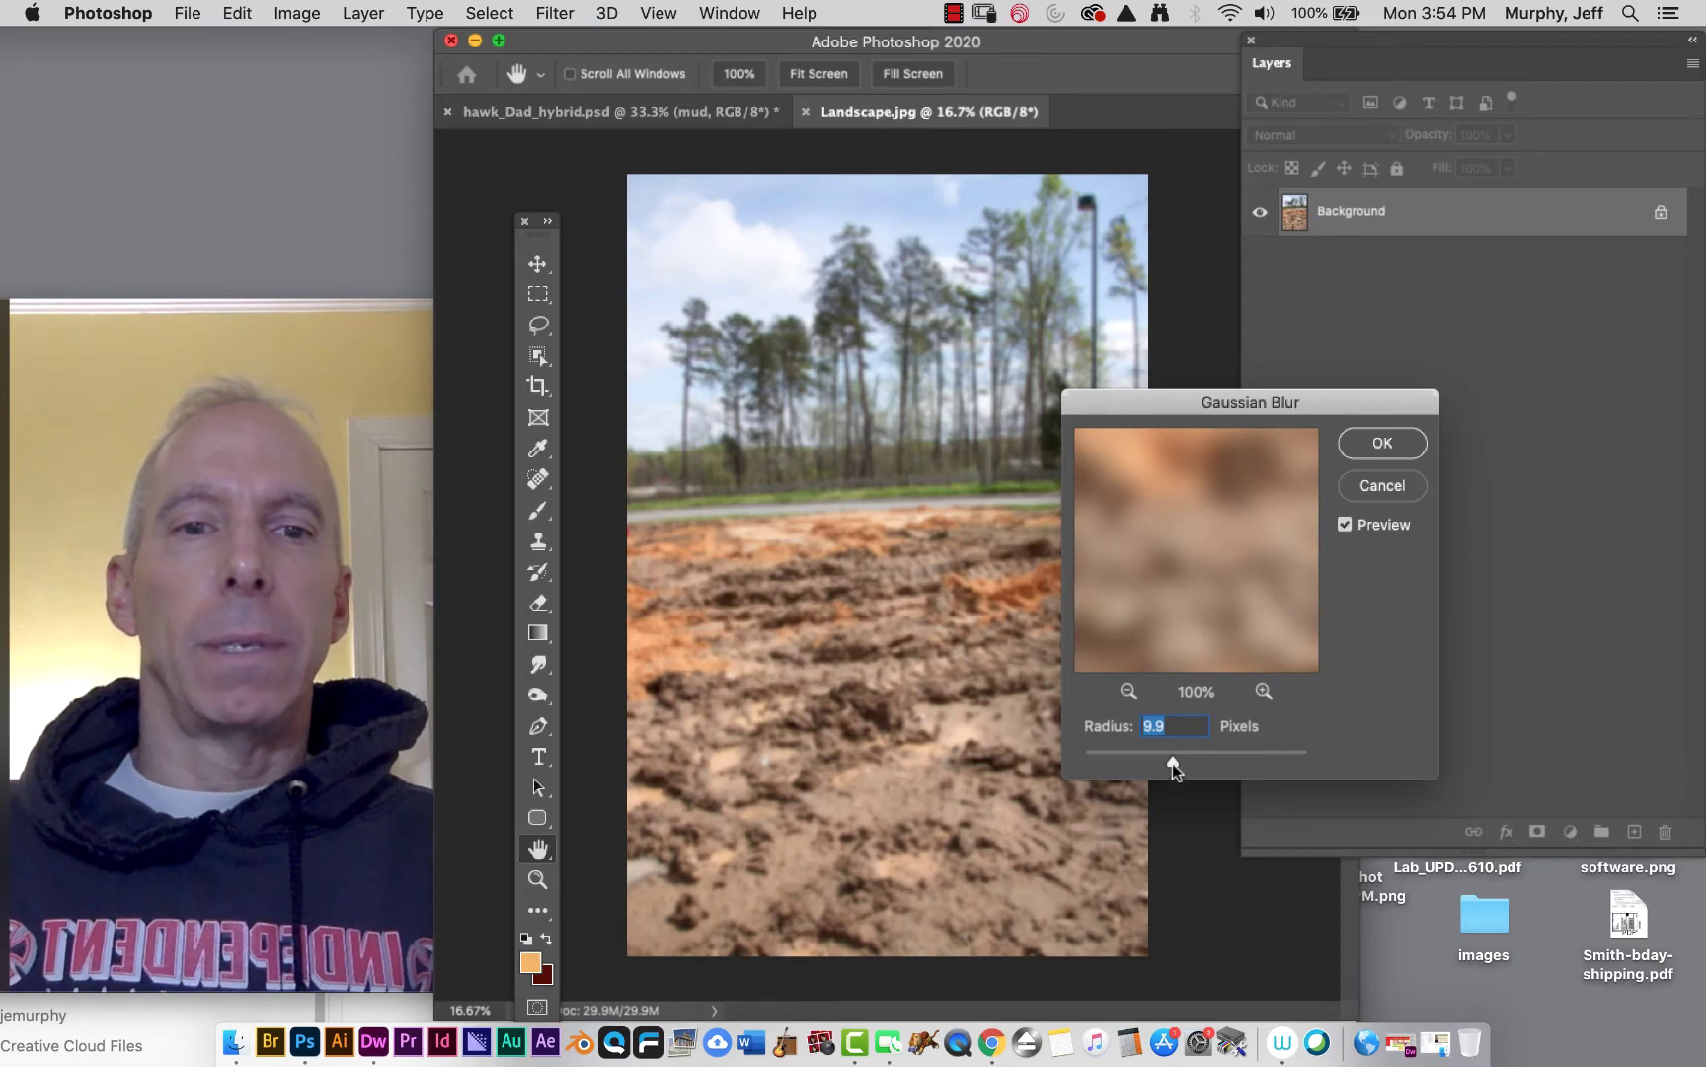
left_click_drag(1173, 760, 1172, 760)
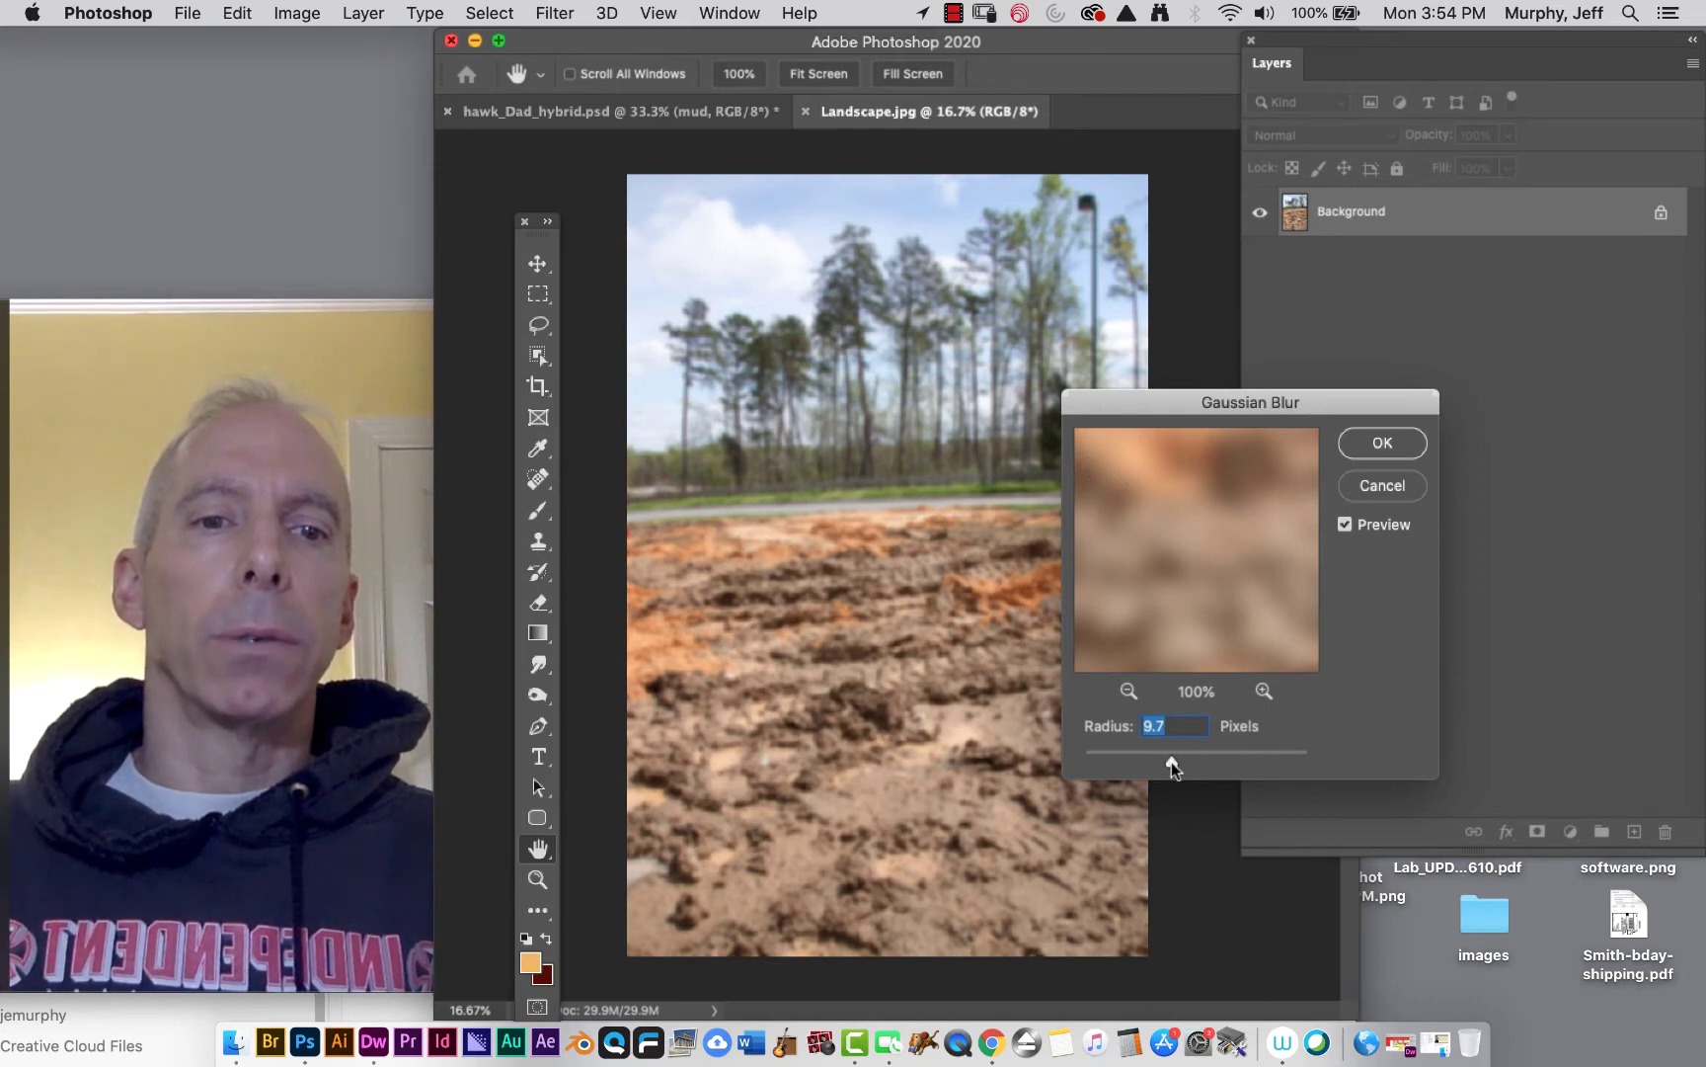
left_click_drag(1172, 762, 1176, 761)
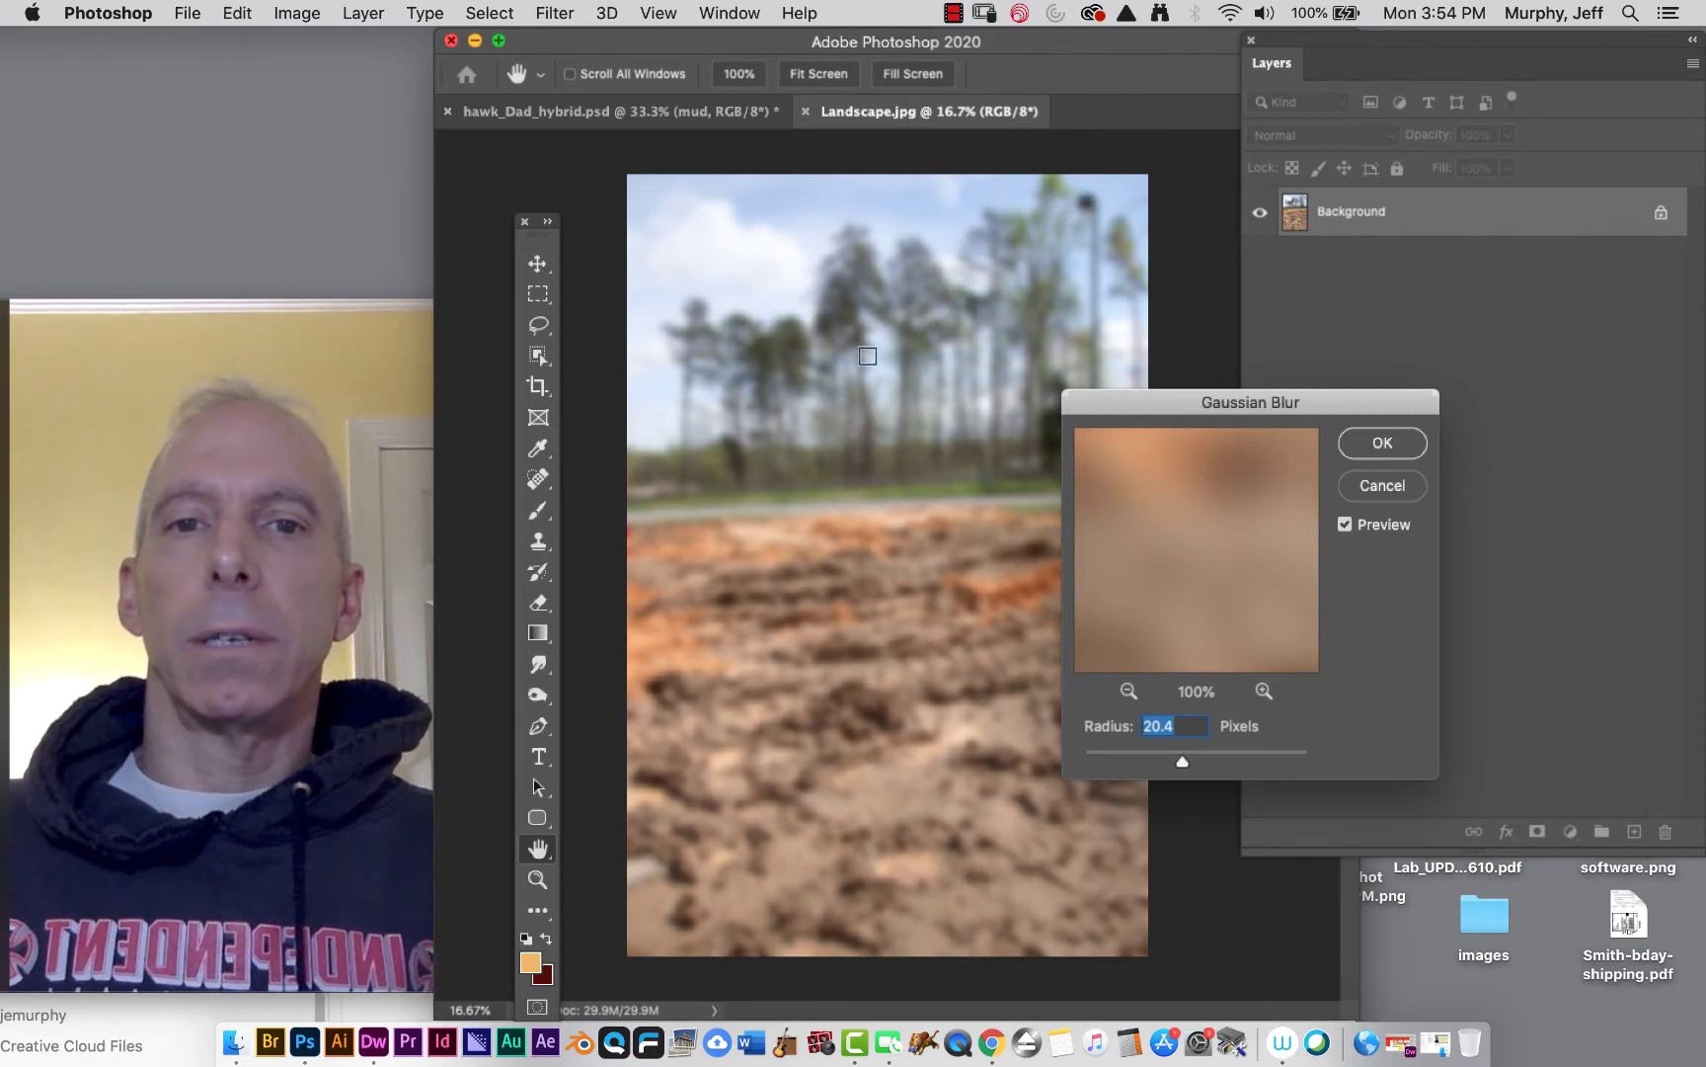
left_click(1379, 488)
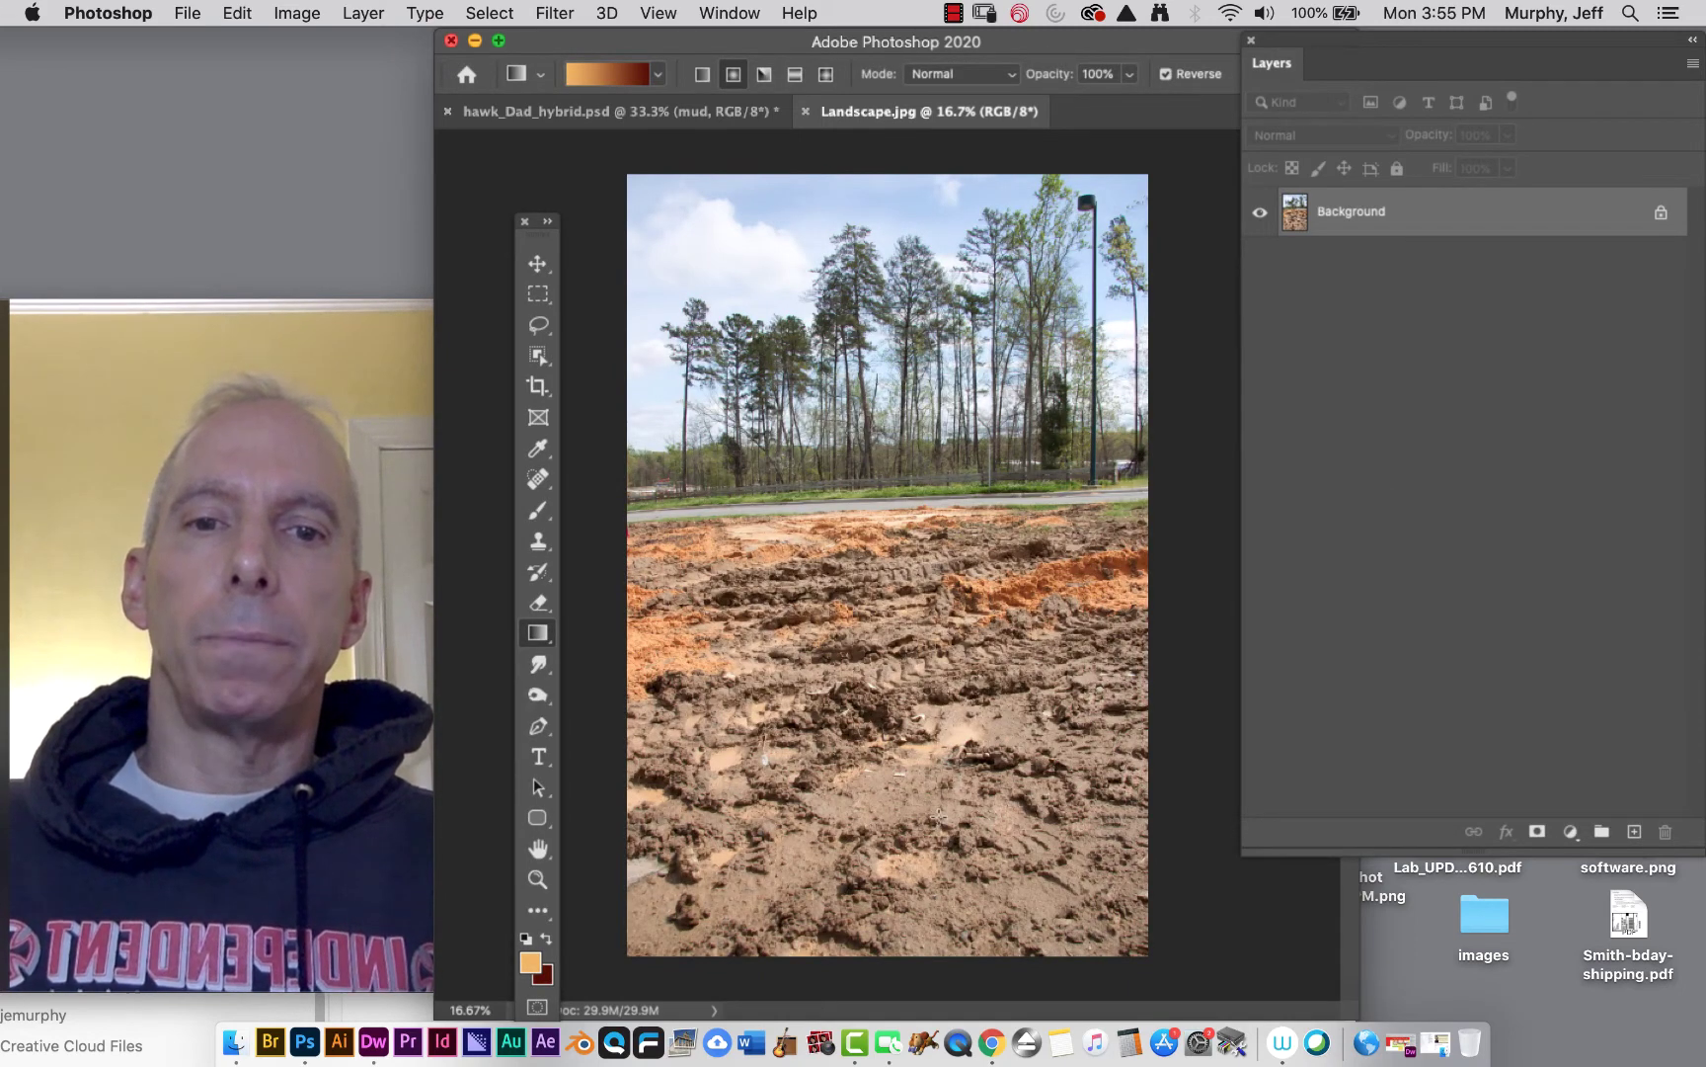
Convert the locked Background into a regular layer named "mud"
double_click(1342, 212)
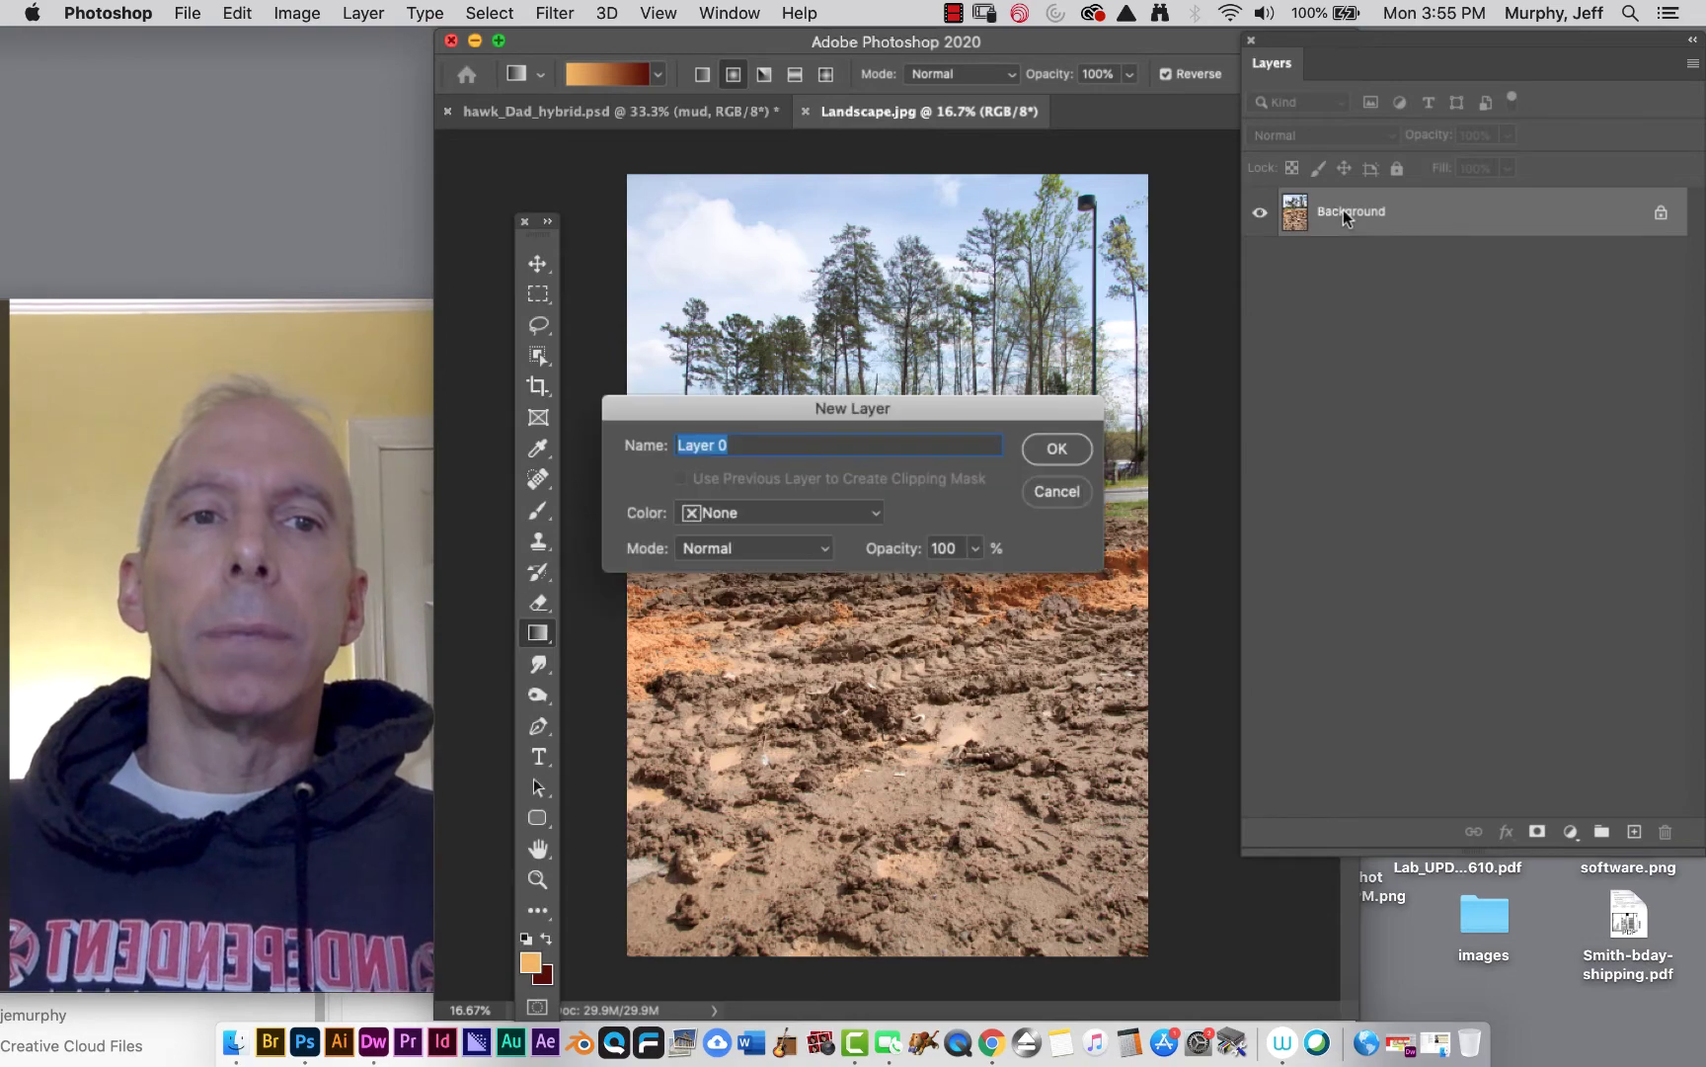
type("mud")
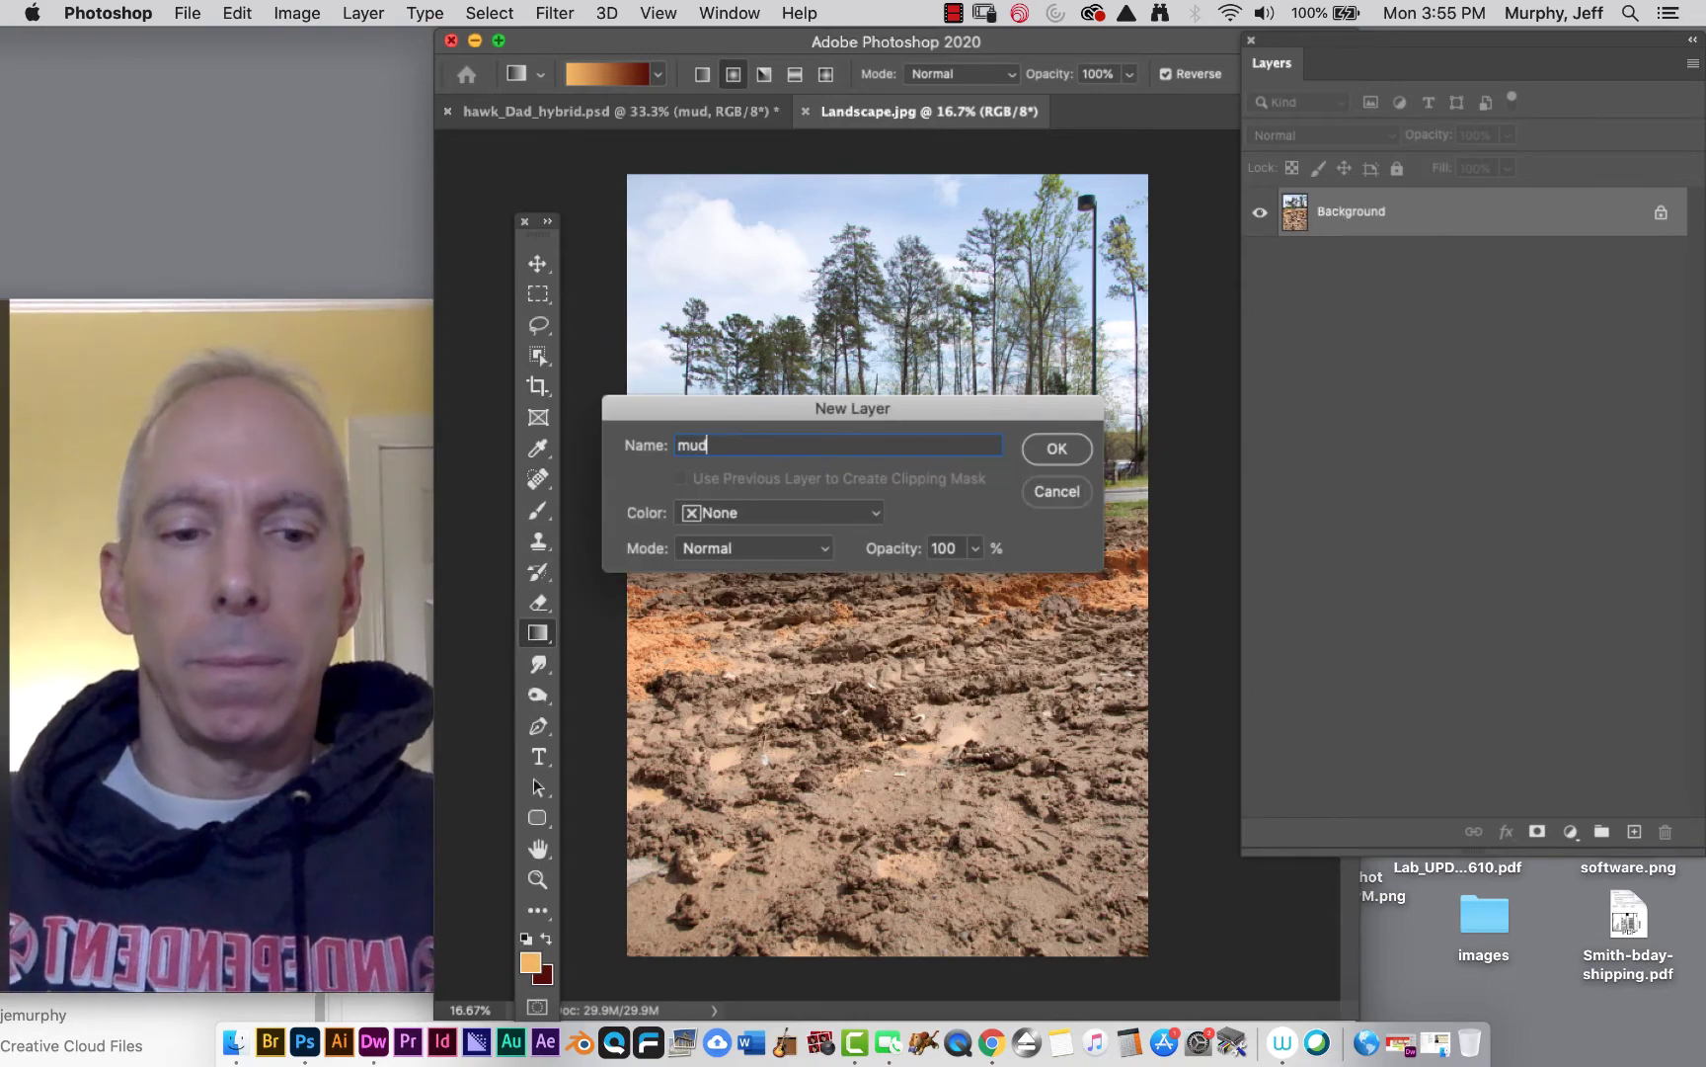
key("Return")
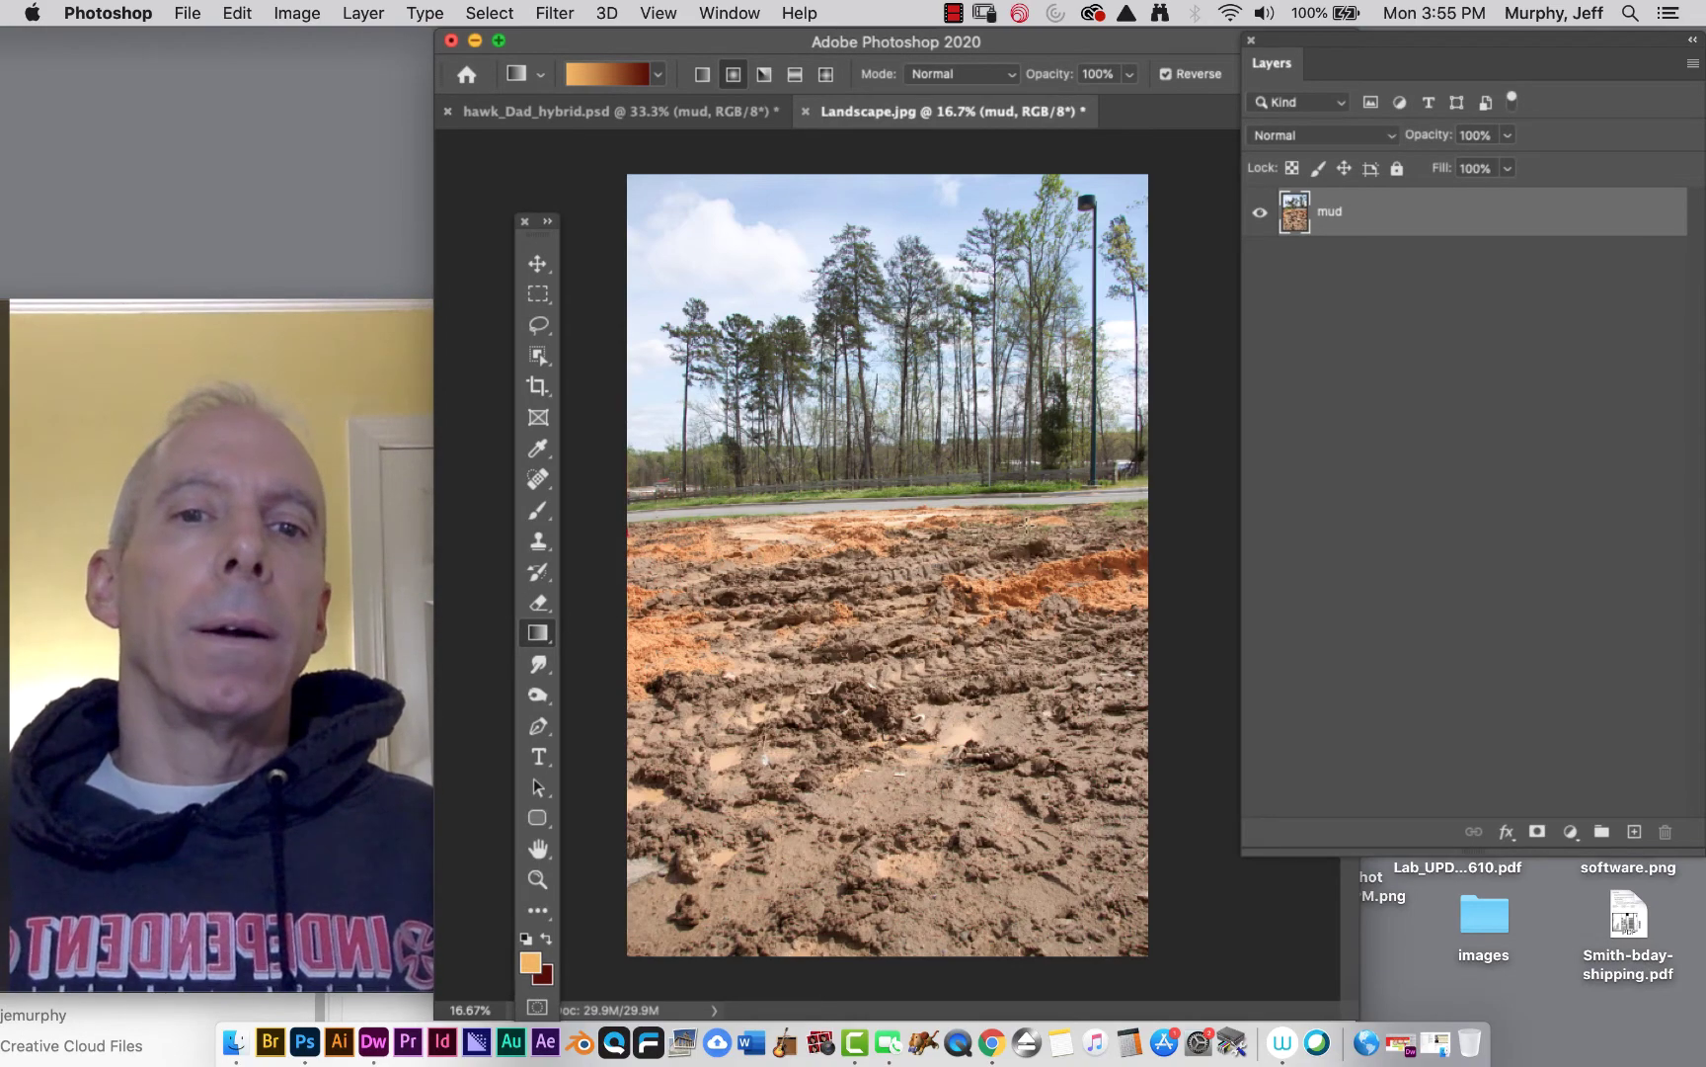
Select the sky and trees down to the road with the Rectangular Marquee, and try a 50.1-pixel Gaussian Blur on that area
left_click(537, 293)
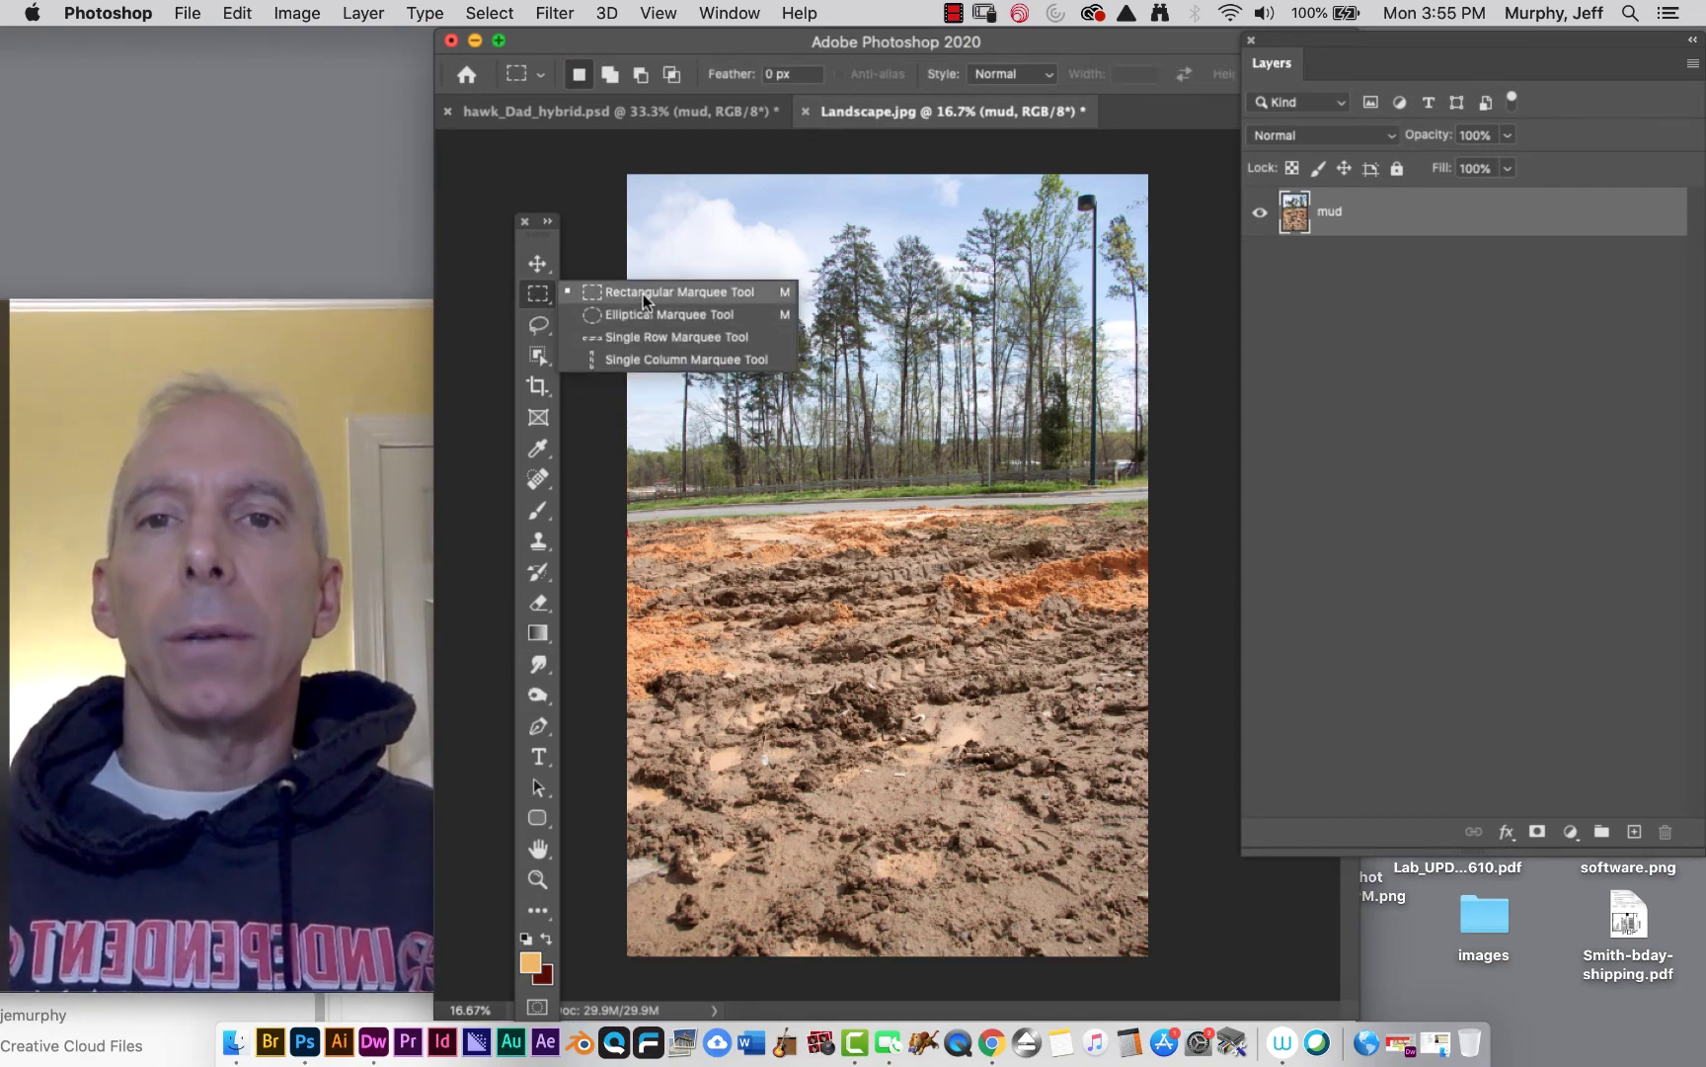
left_click(643, 293)
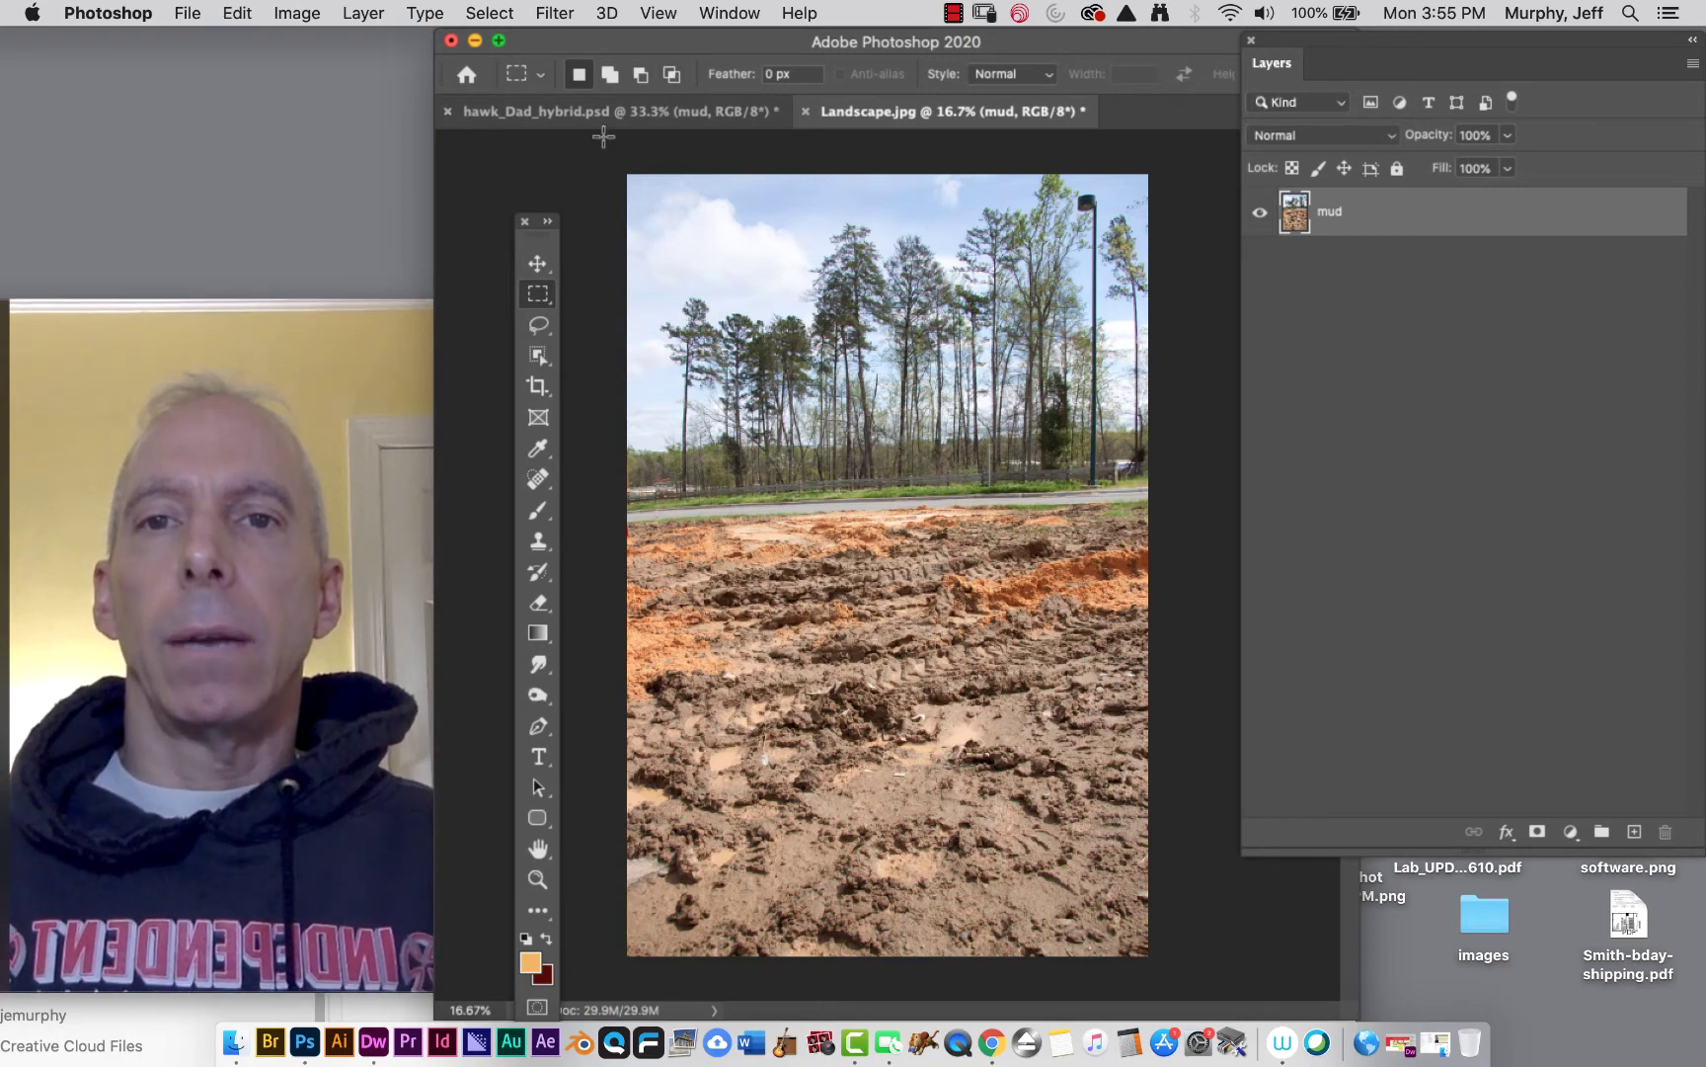
left_click_drag(597, 152, 1182, 501)
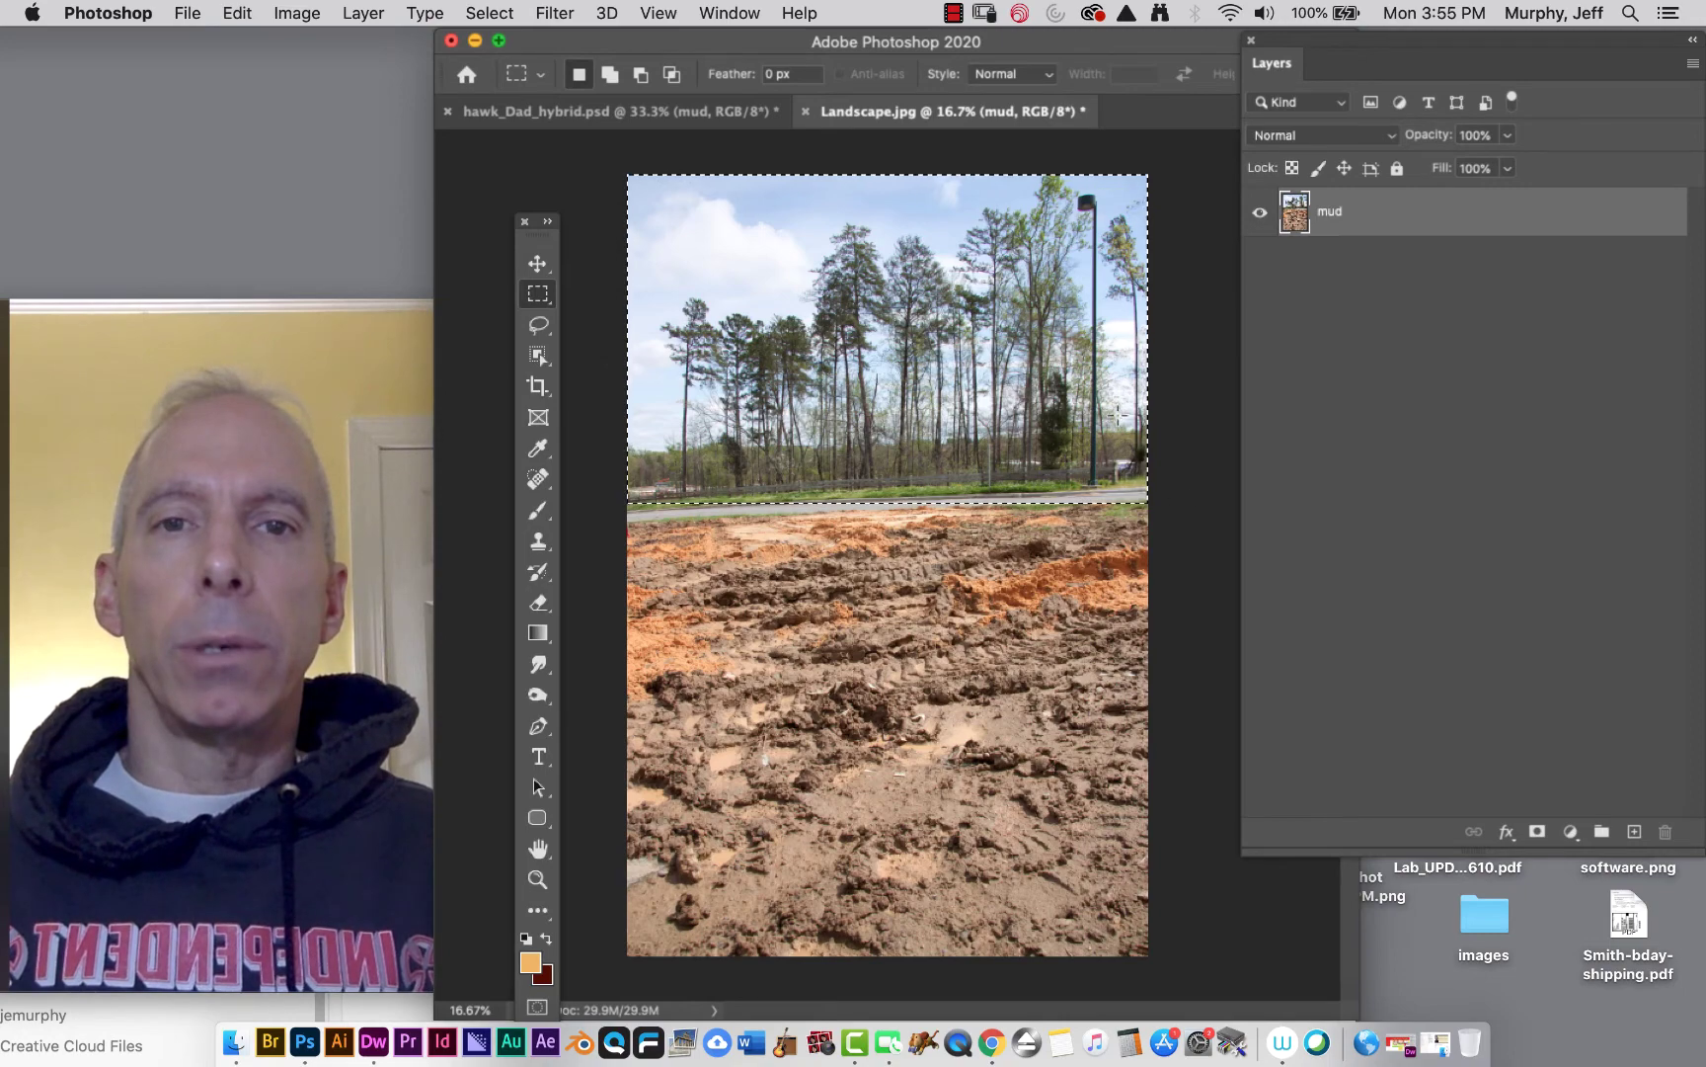
left_click(554, 12)
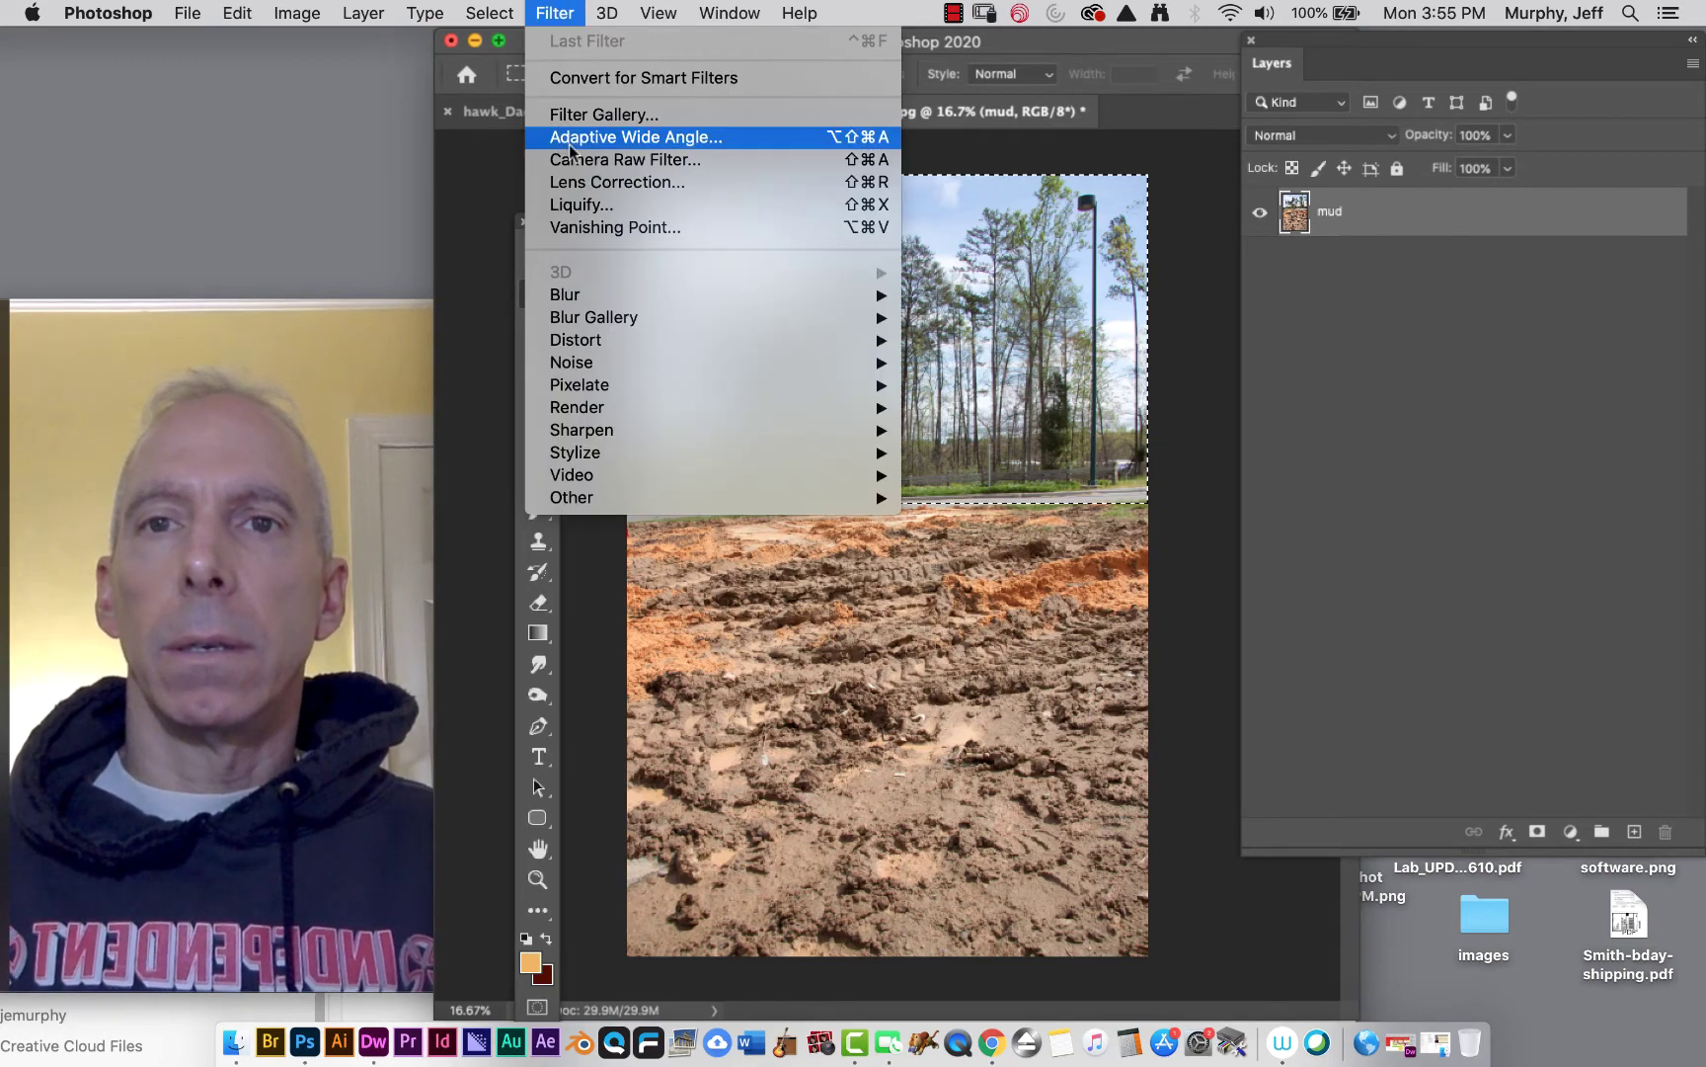
mouse_move(591, 294)
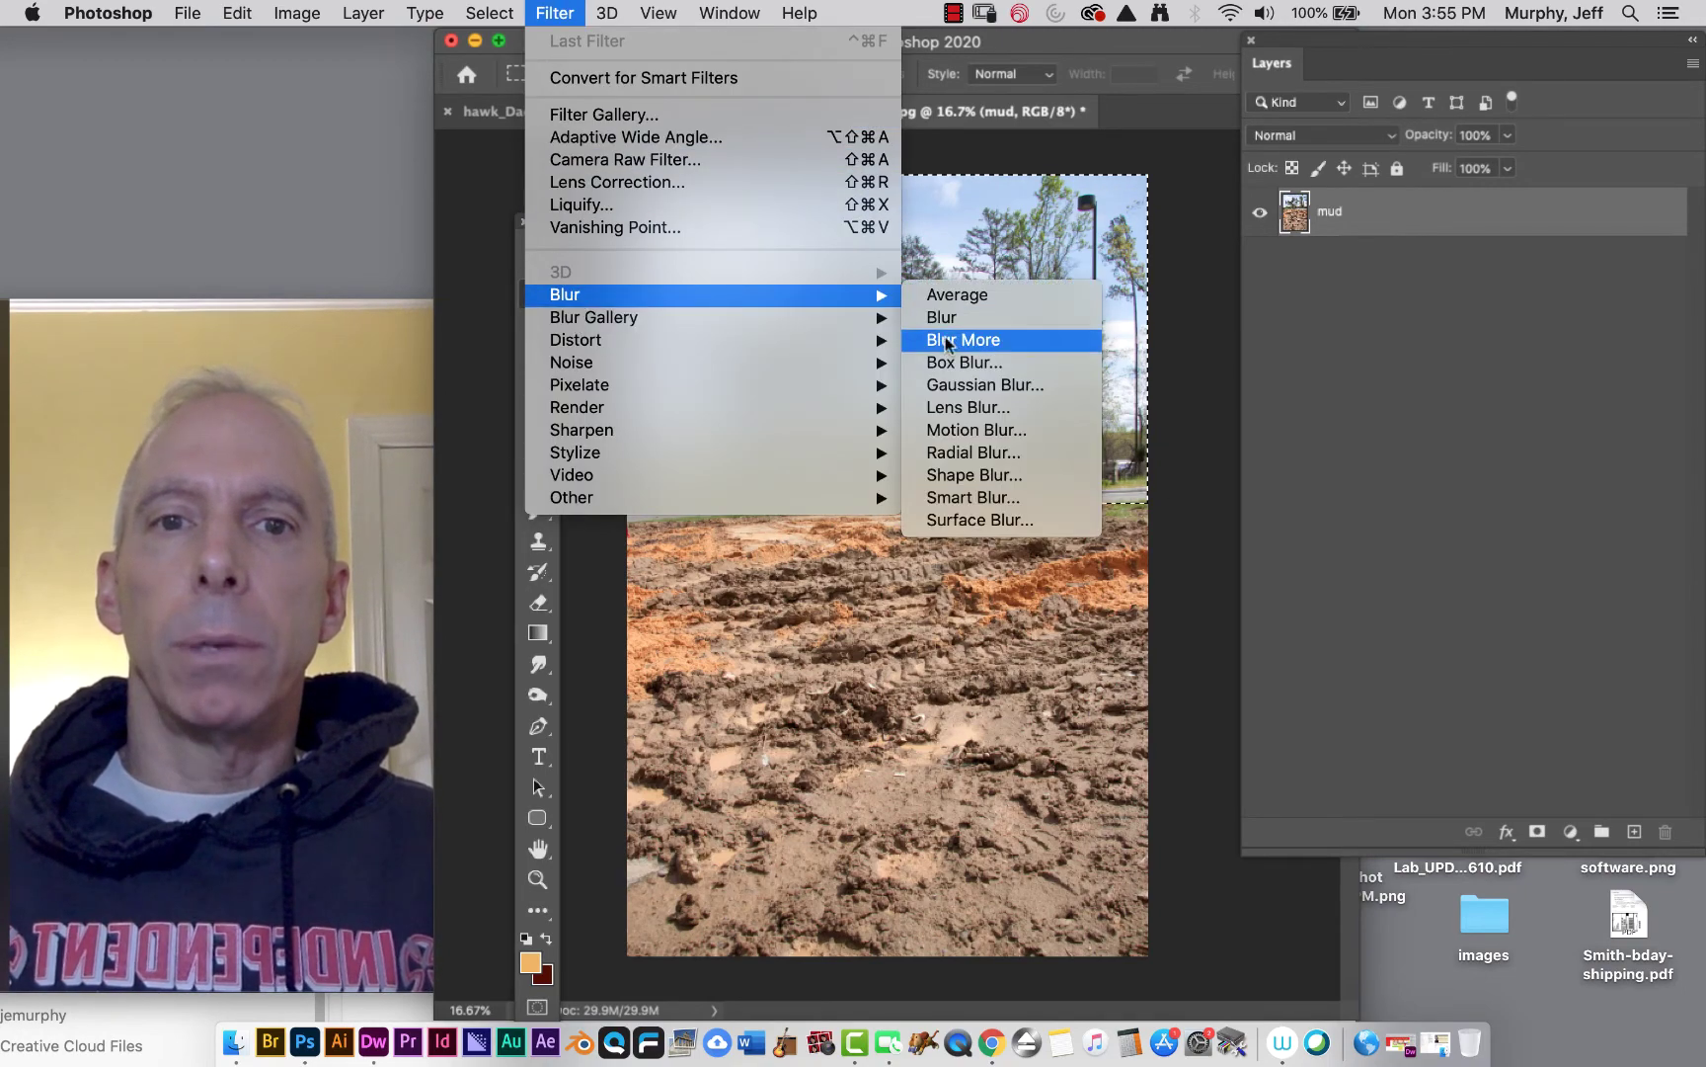
left_click(978, 387)
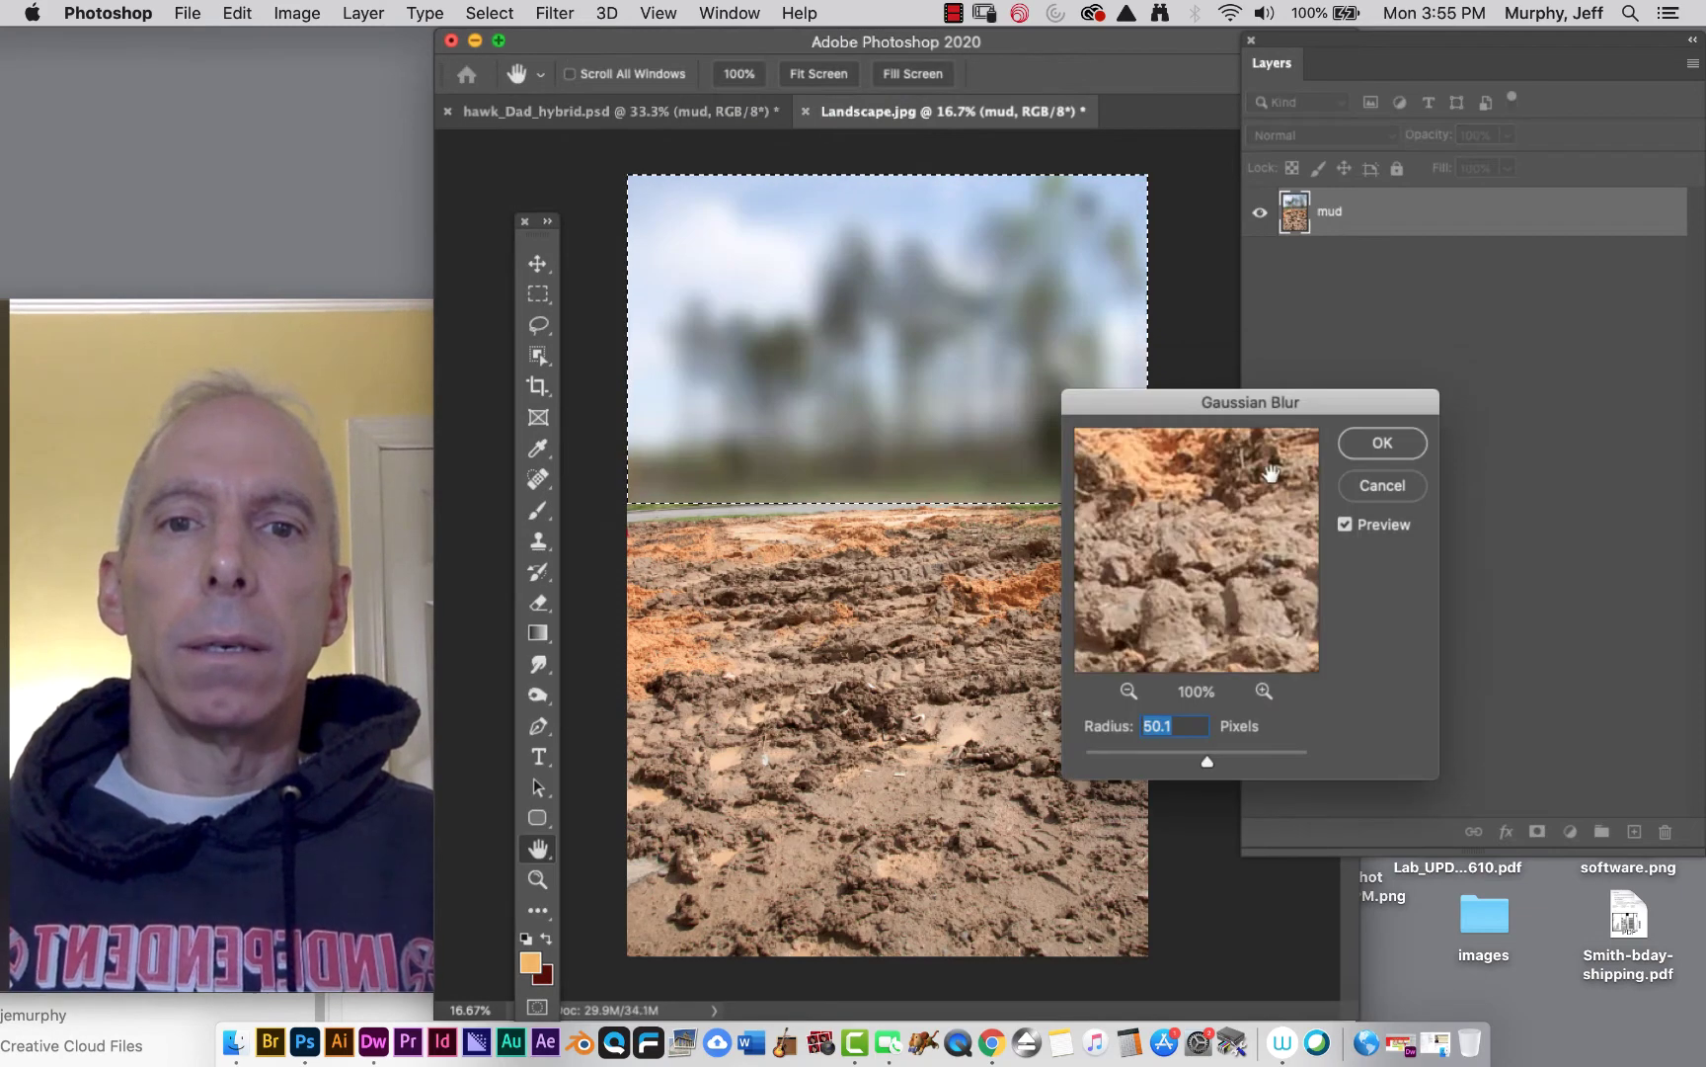
left_click(1380, 485)
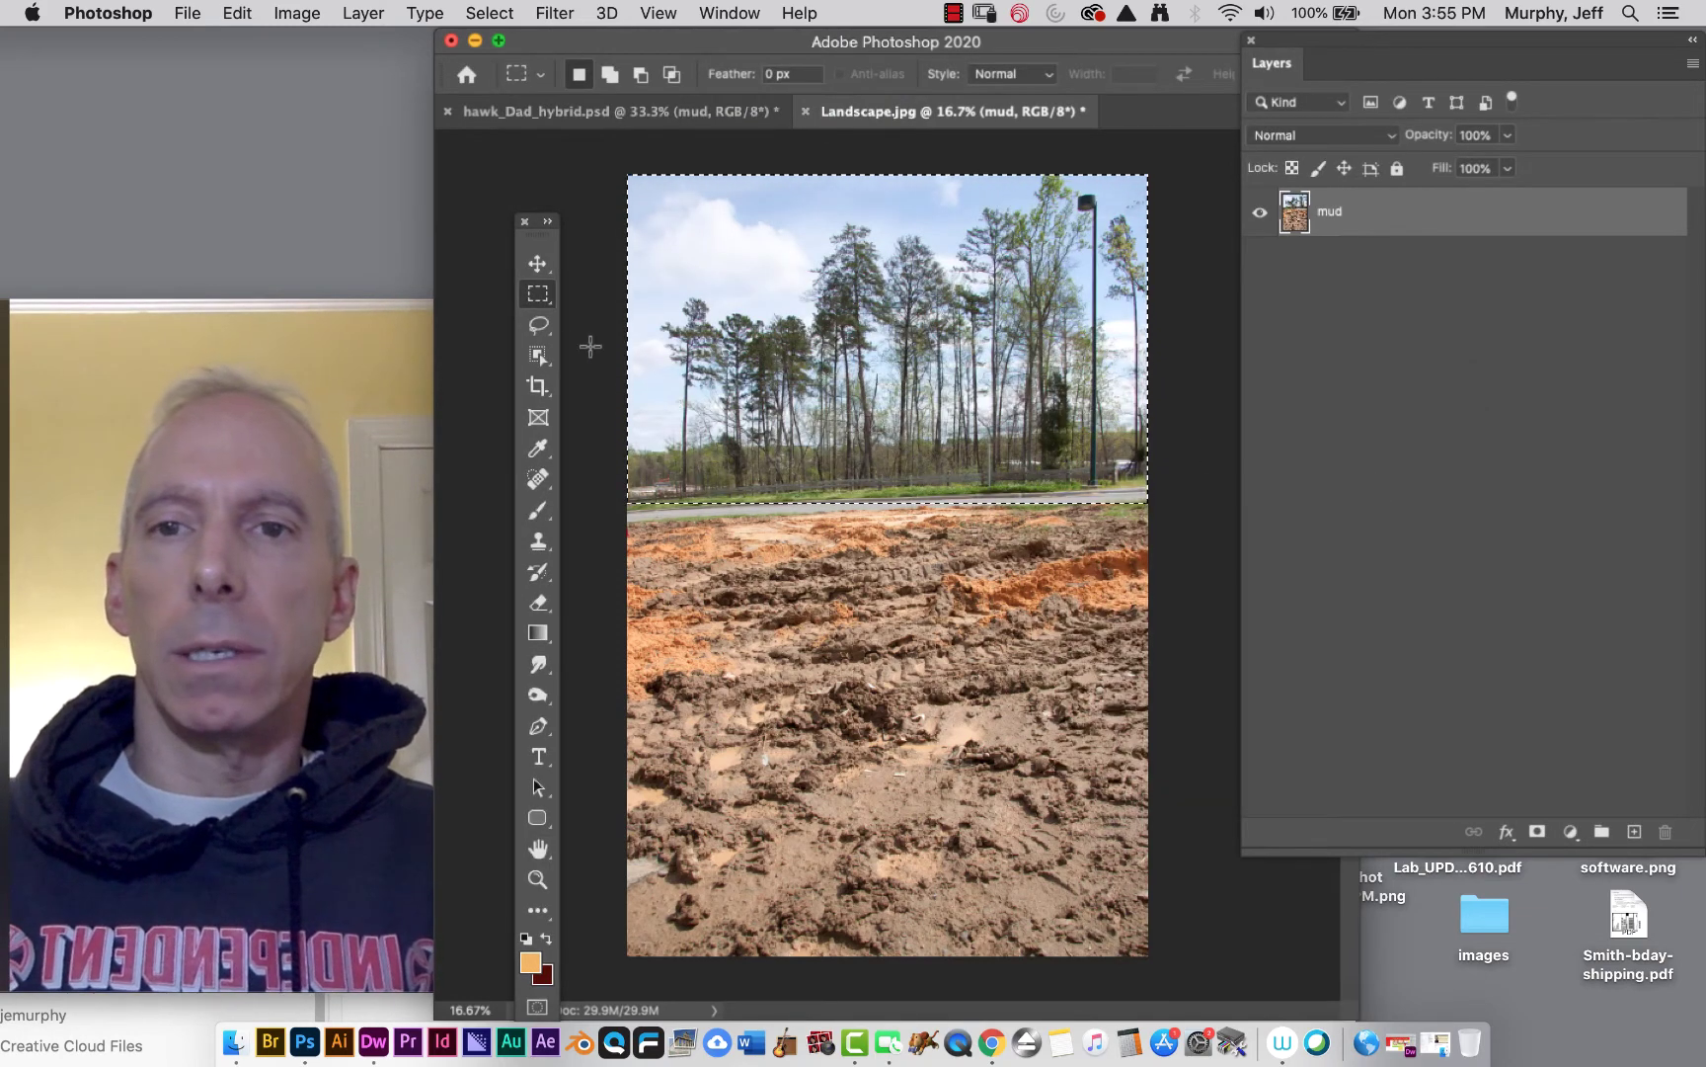
Set the Lasso's feather to 86.5 px and add the upper part of the mud to the existing selection with a freehand lower edge
left_click(528, 329)
left_click(608, 324)
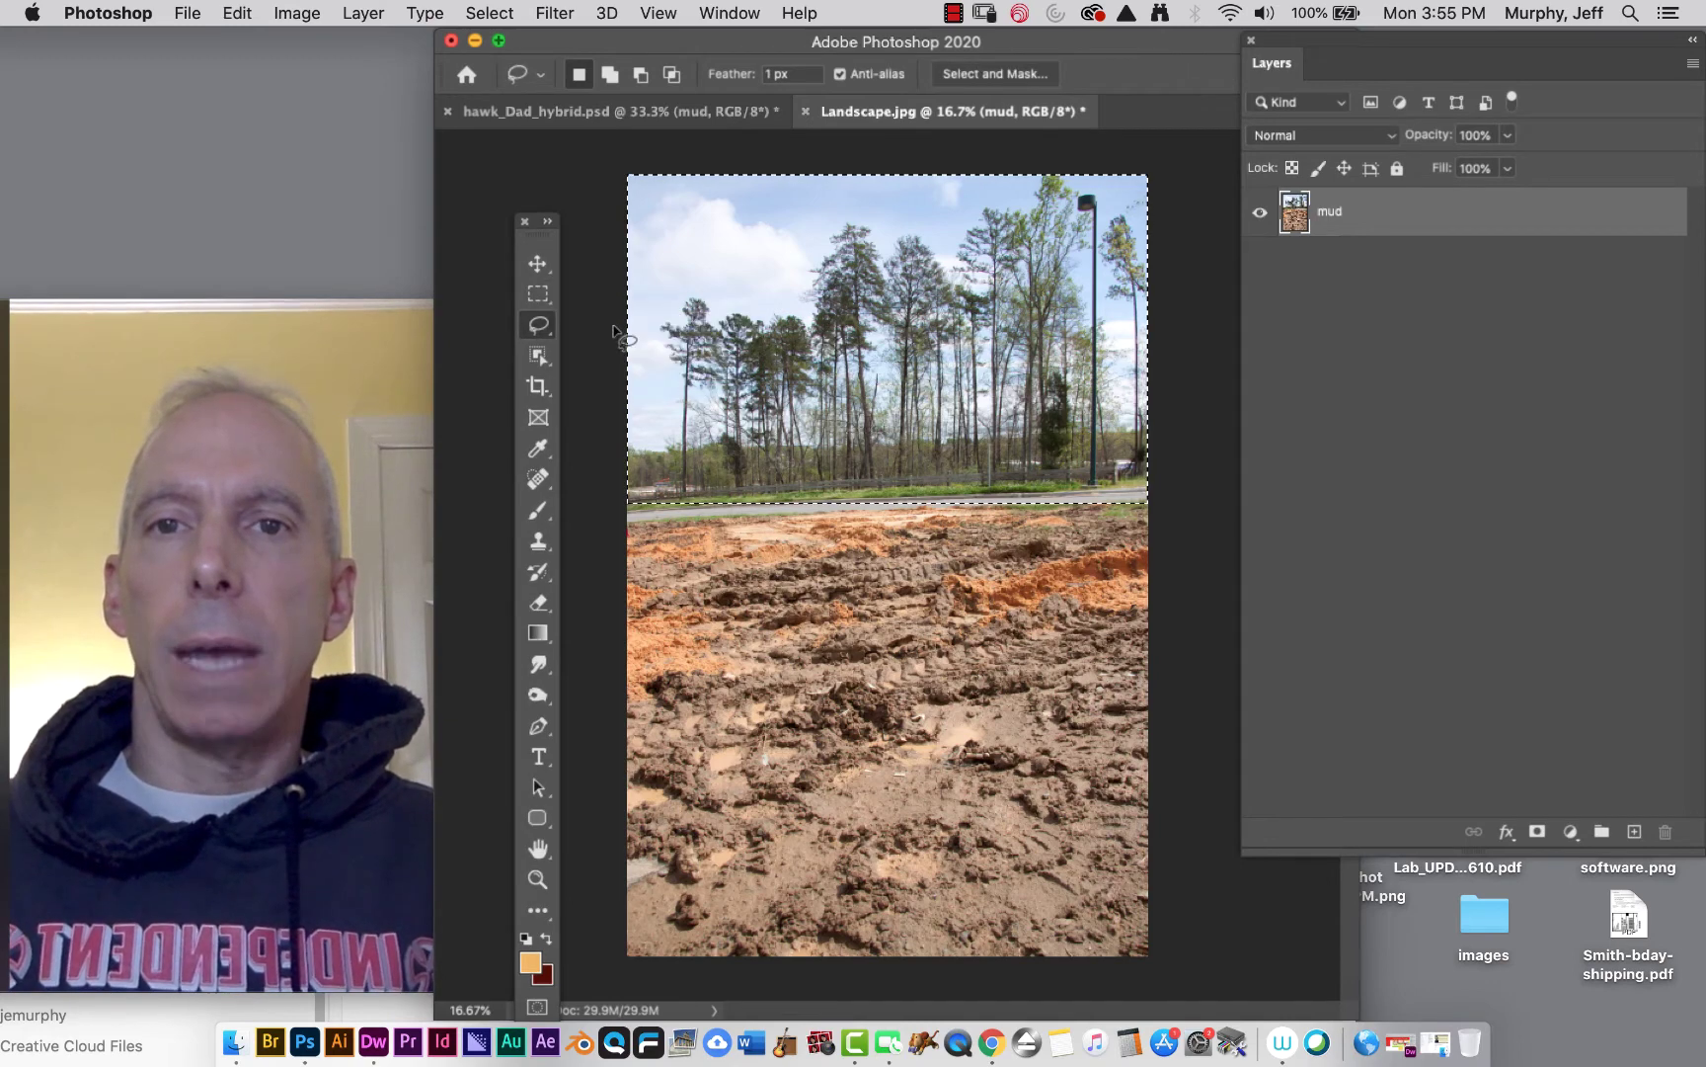
left_click_drag(727, 79, 1067, 73)
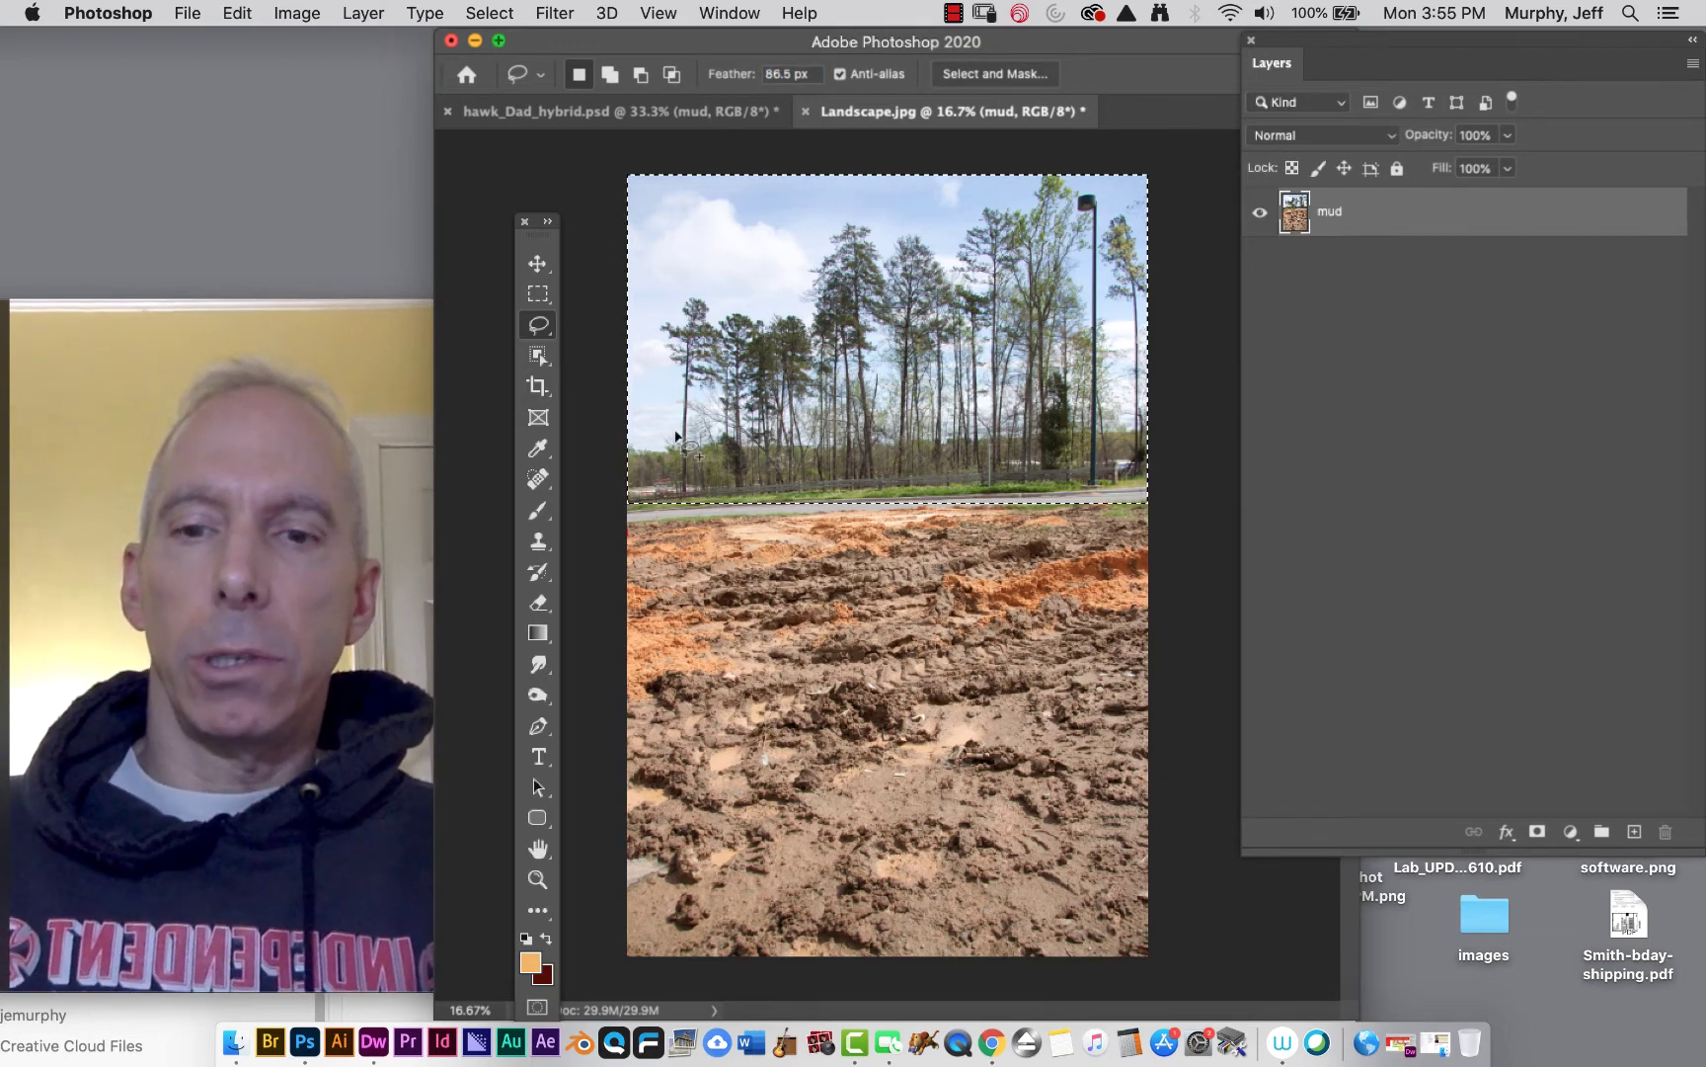
key("shift")
mouse_move(678, 431)
left_mouse_down()
mouse_move(565, 465)
mouse_move(632, 619)
mouse_move(898, 637)
mouse_move(918, 465)
left_mouse_up()
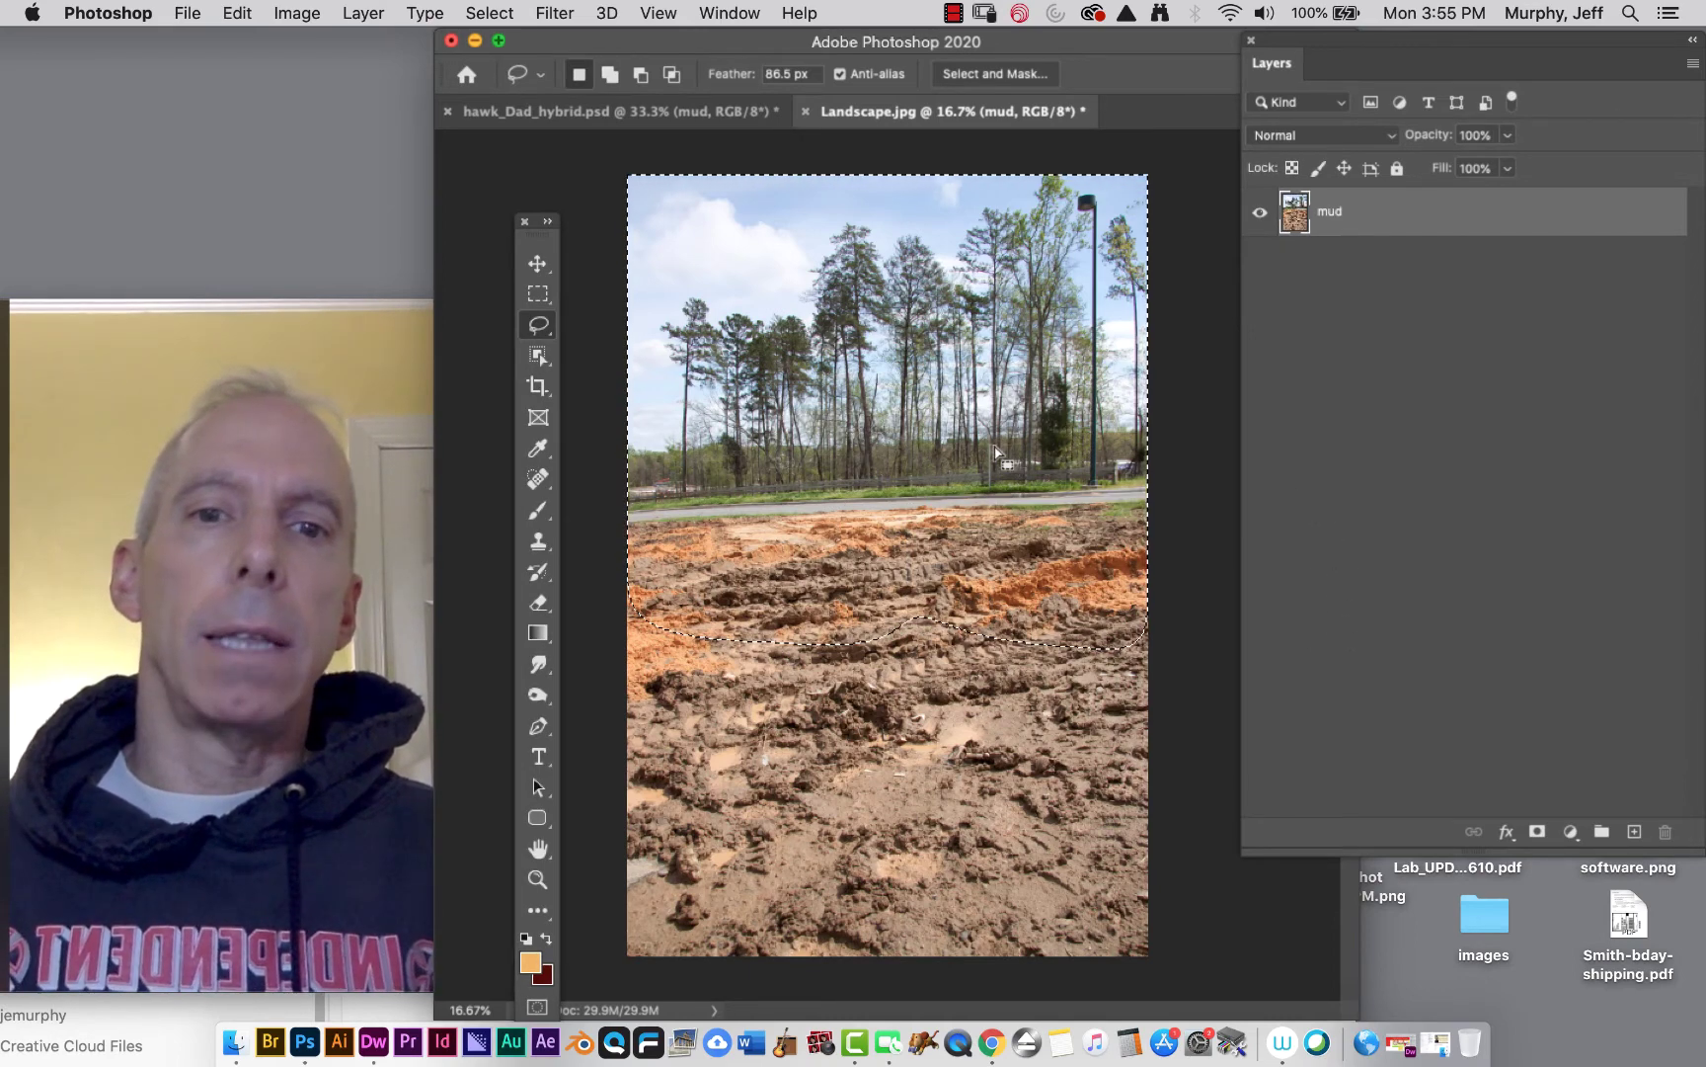
Try a 50.1-pixel Gaussian Blur on the feather-edged selection, undo the blur, and deselect
left_click(554, 10)
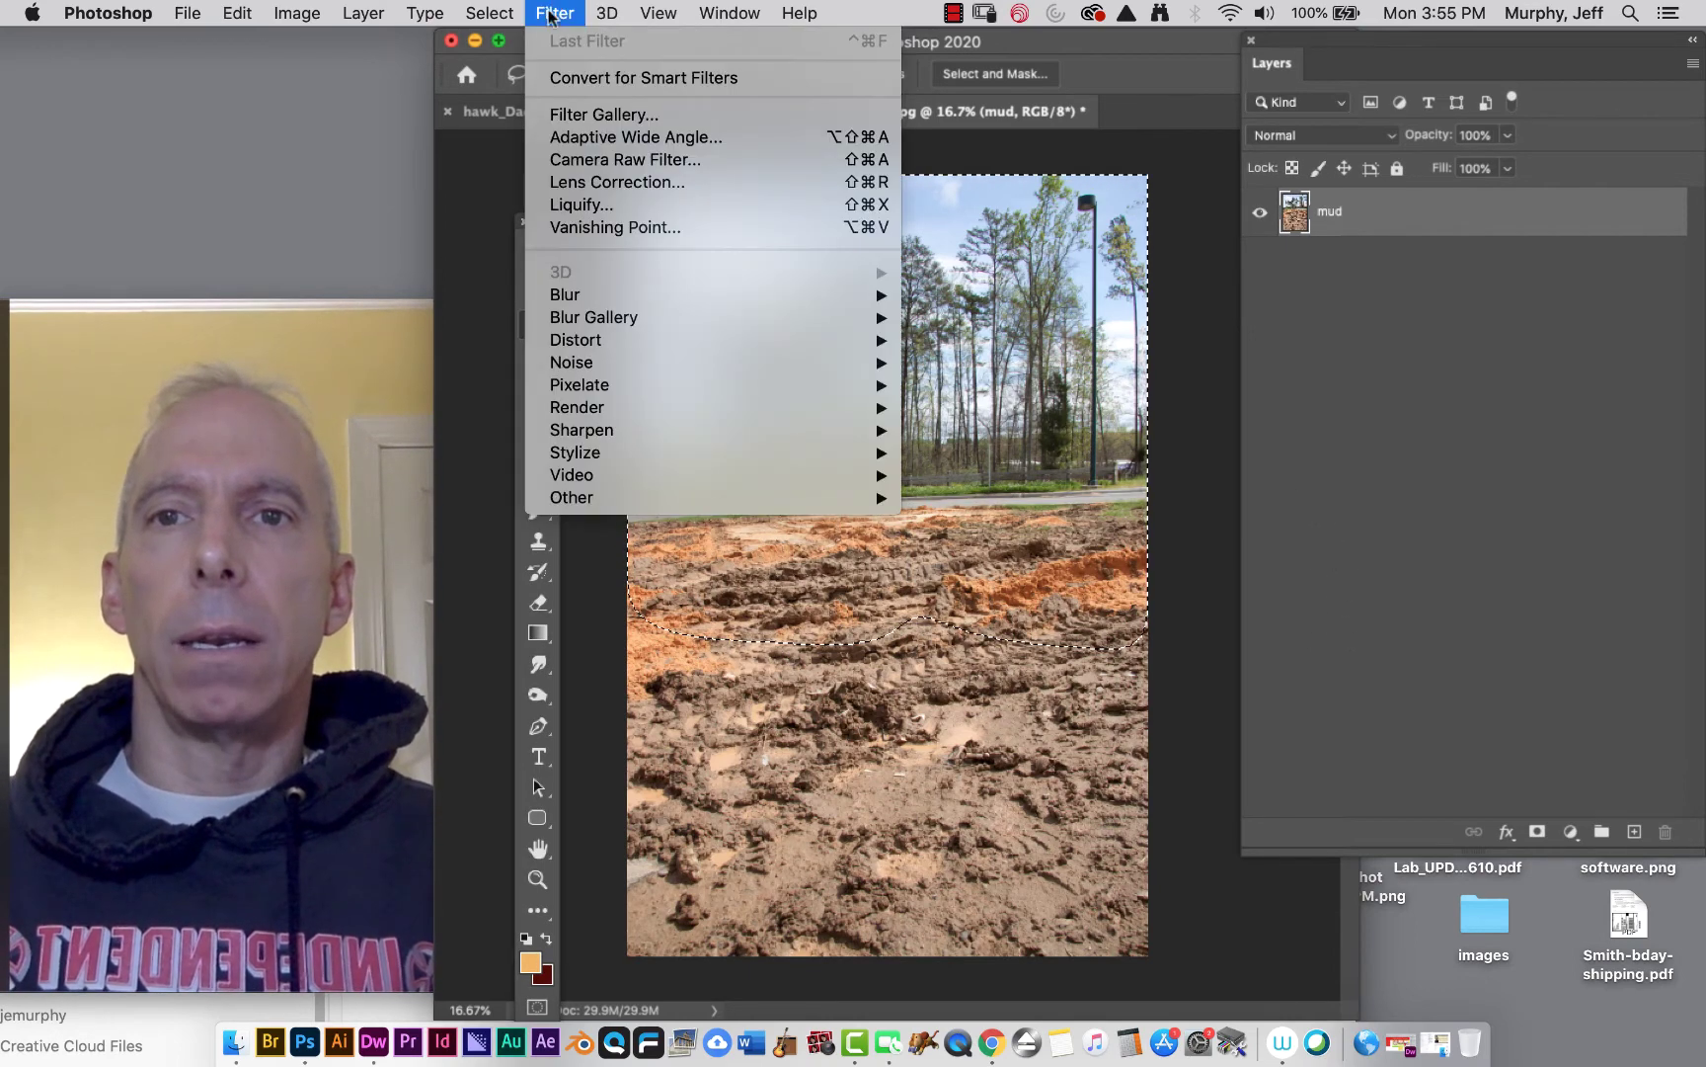
mouse_move(567, 294)
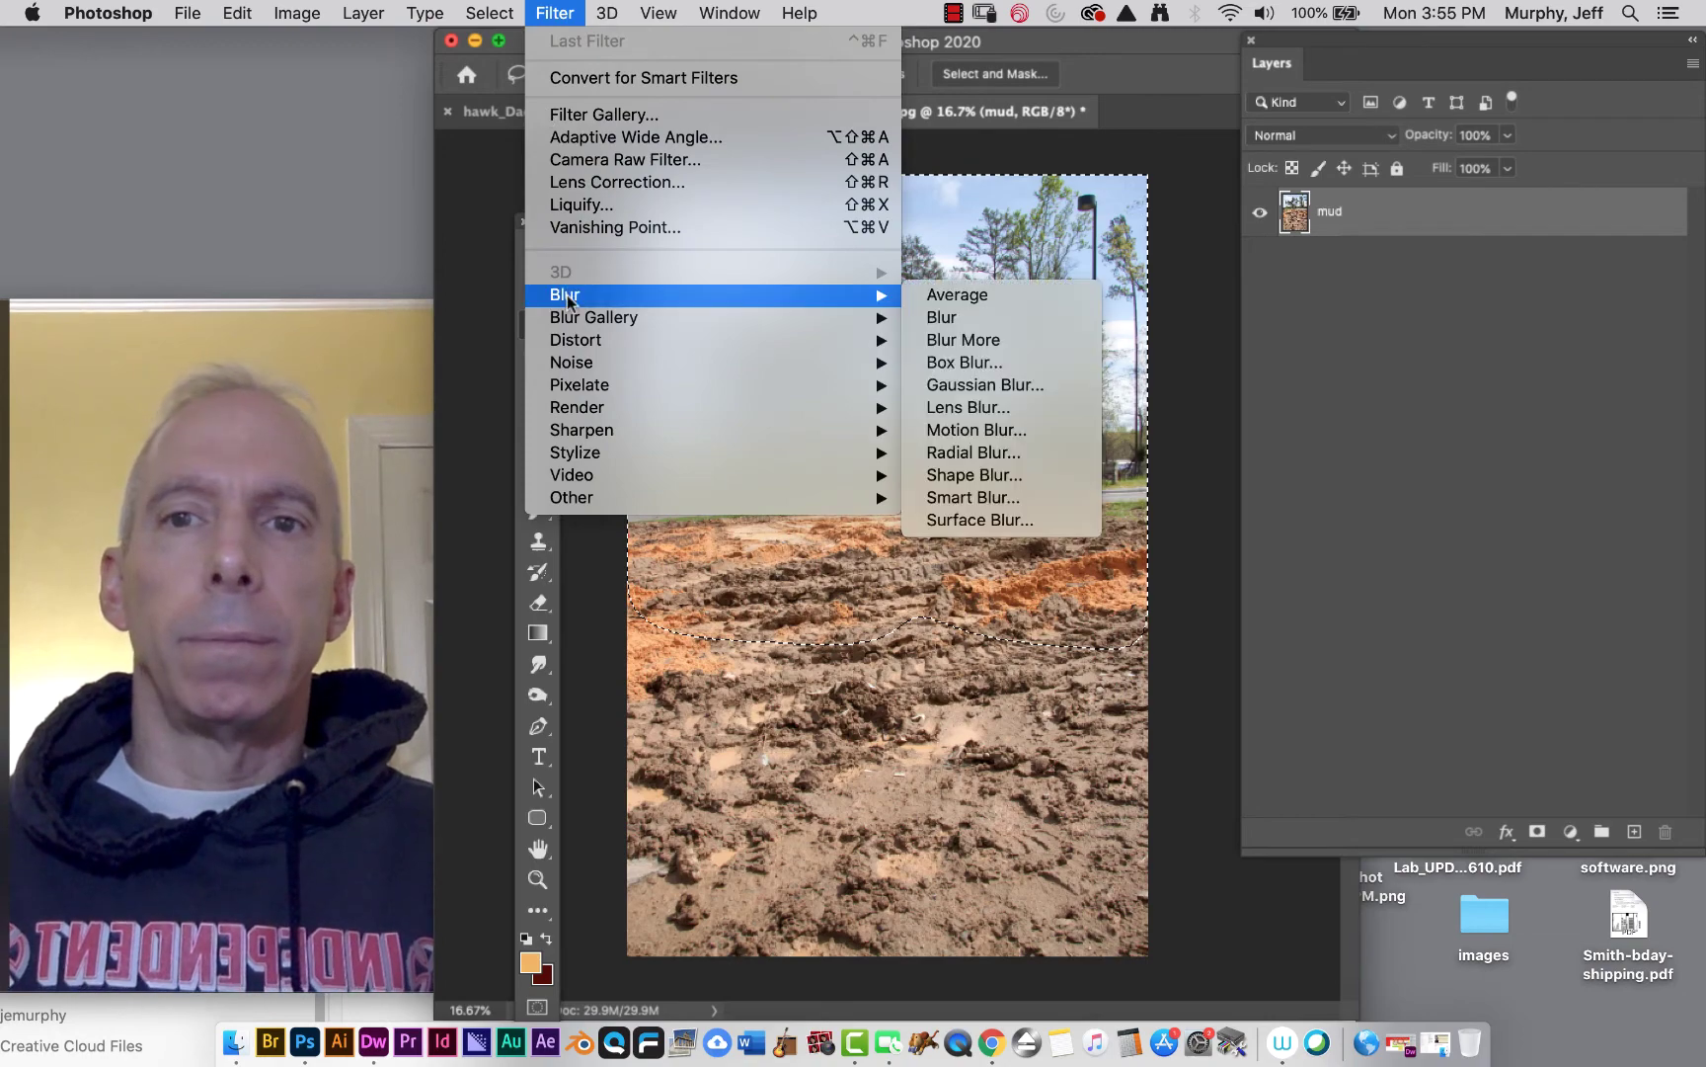
left_click(963, 384)
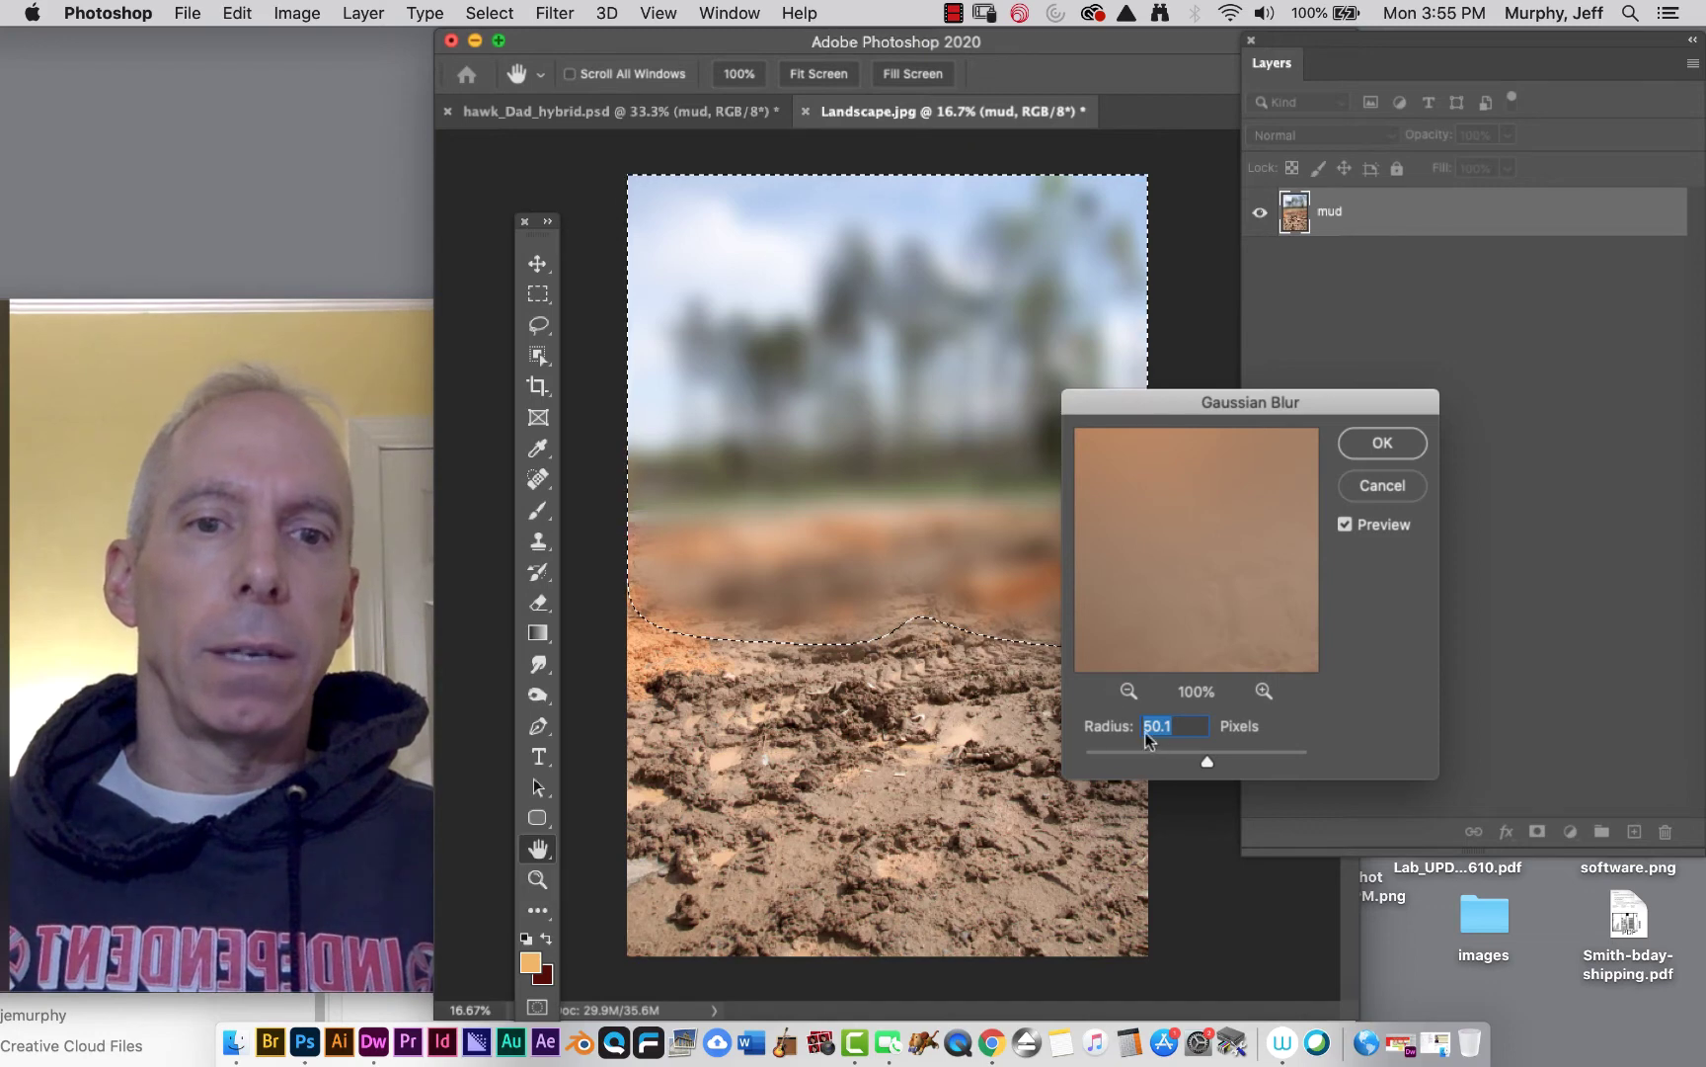
left_click(1369, 442)
key("l")
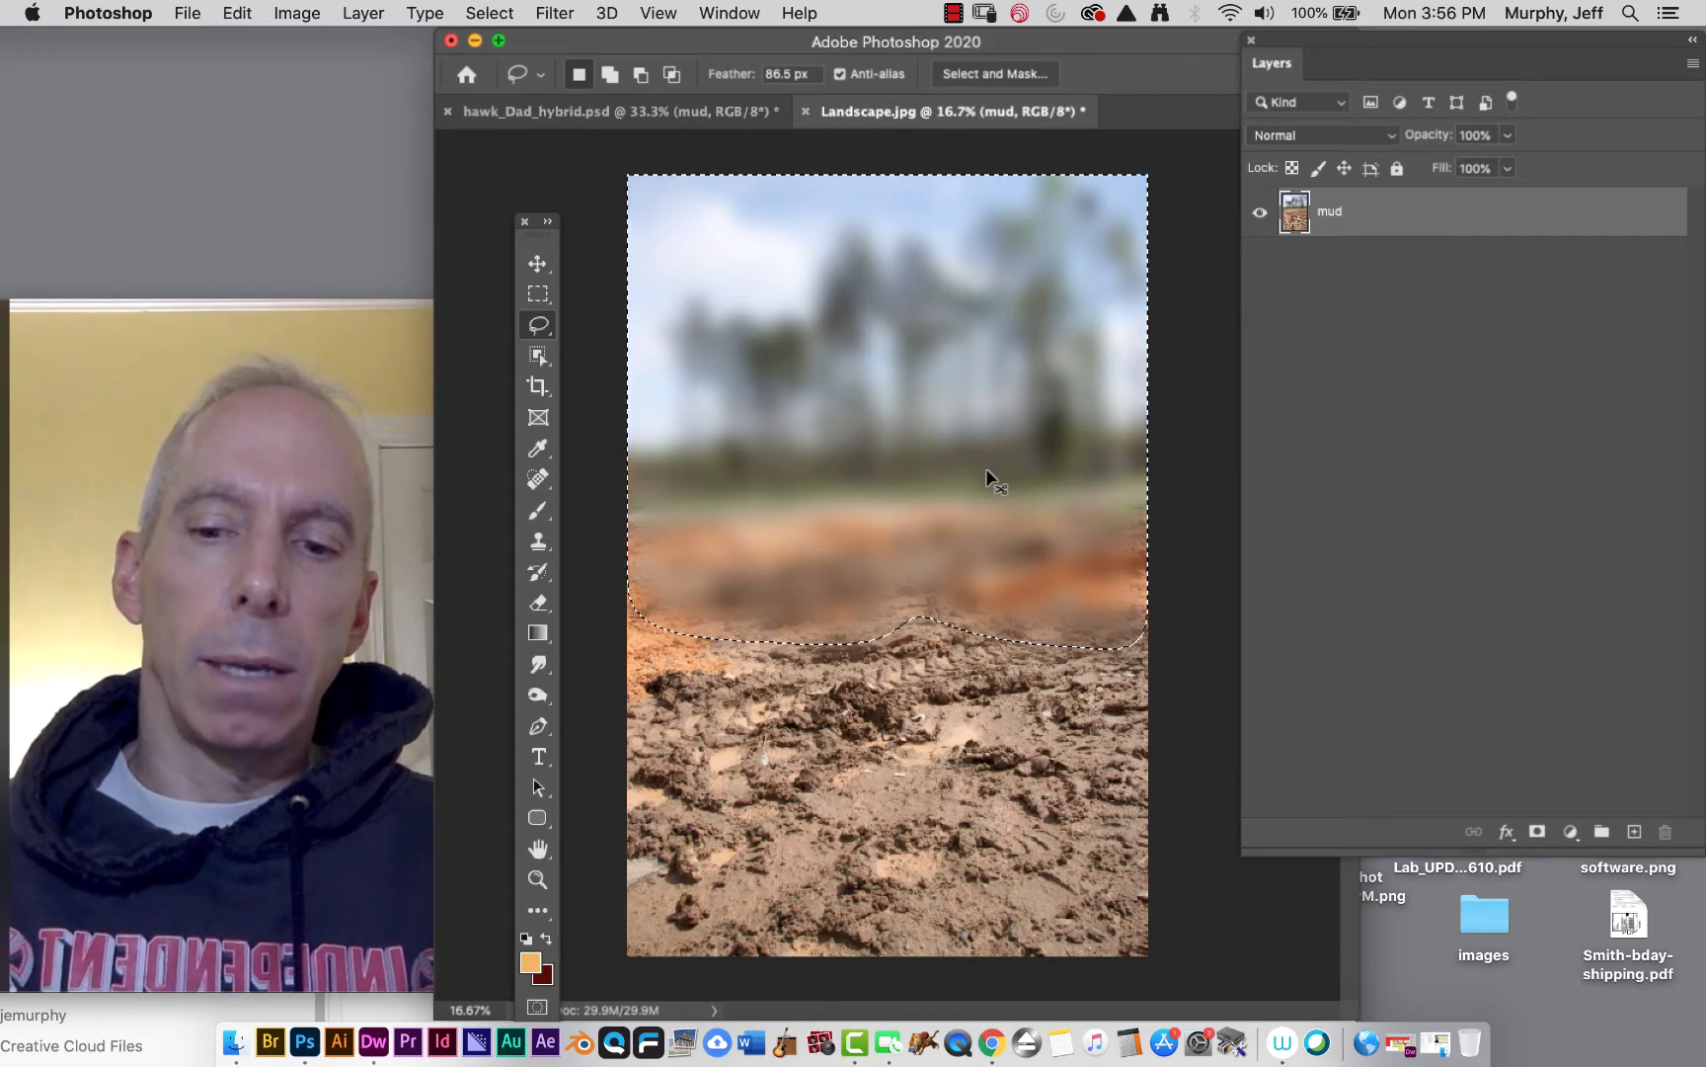
key("super+z")
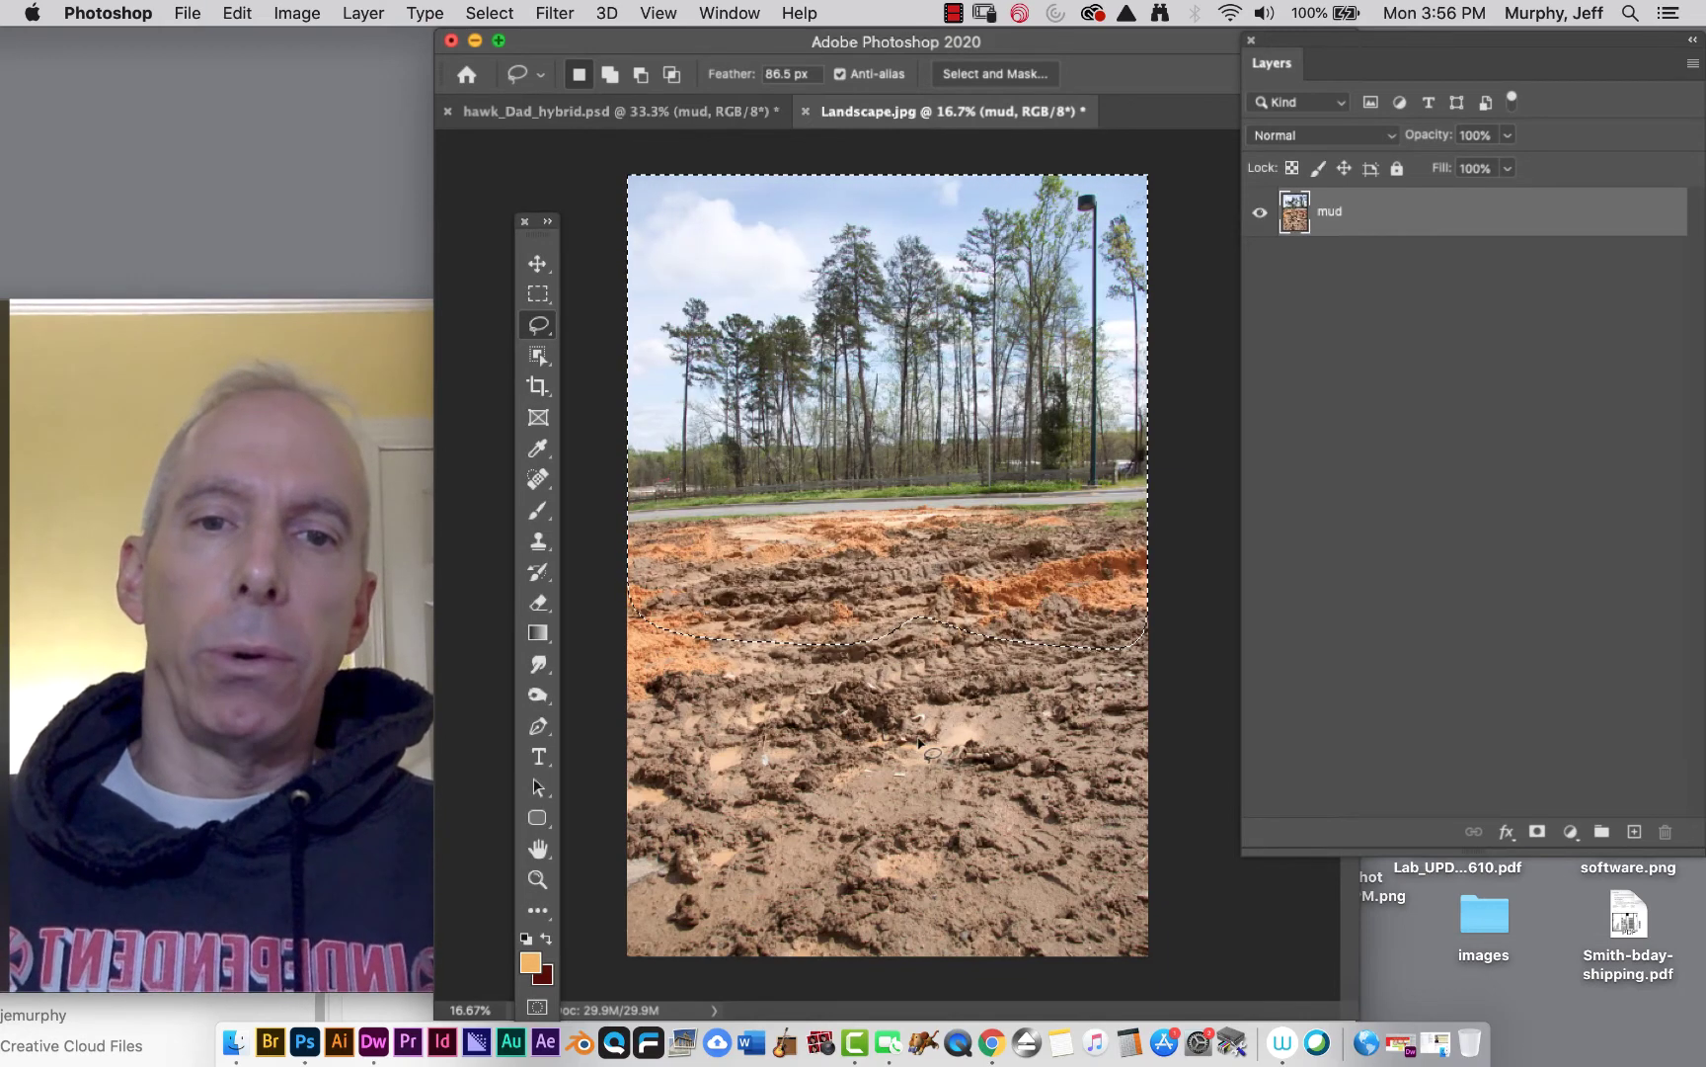
key("super+d")
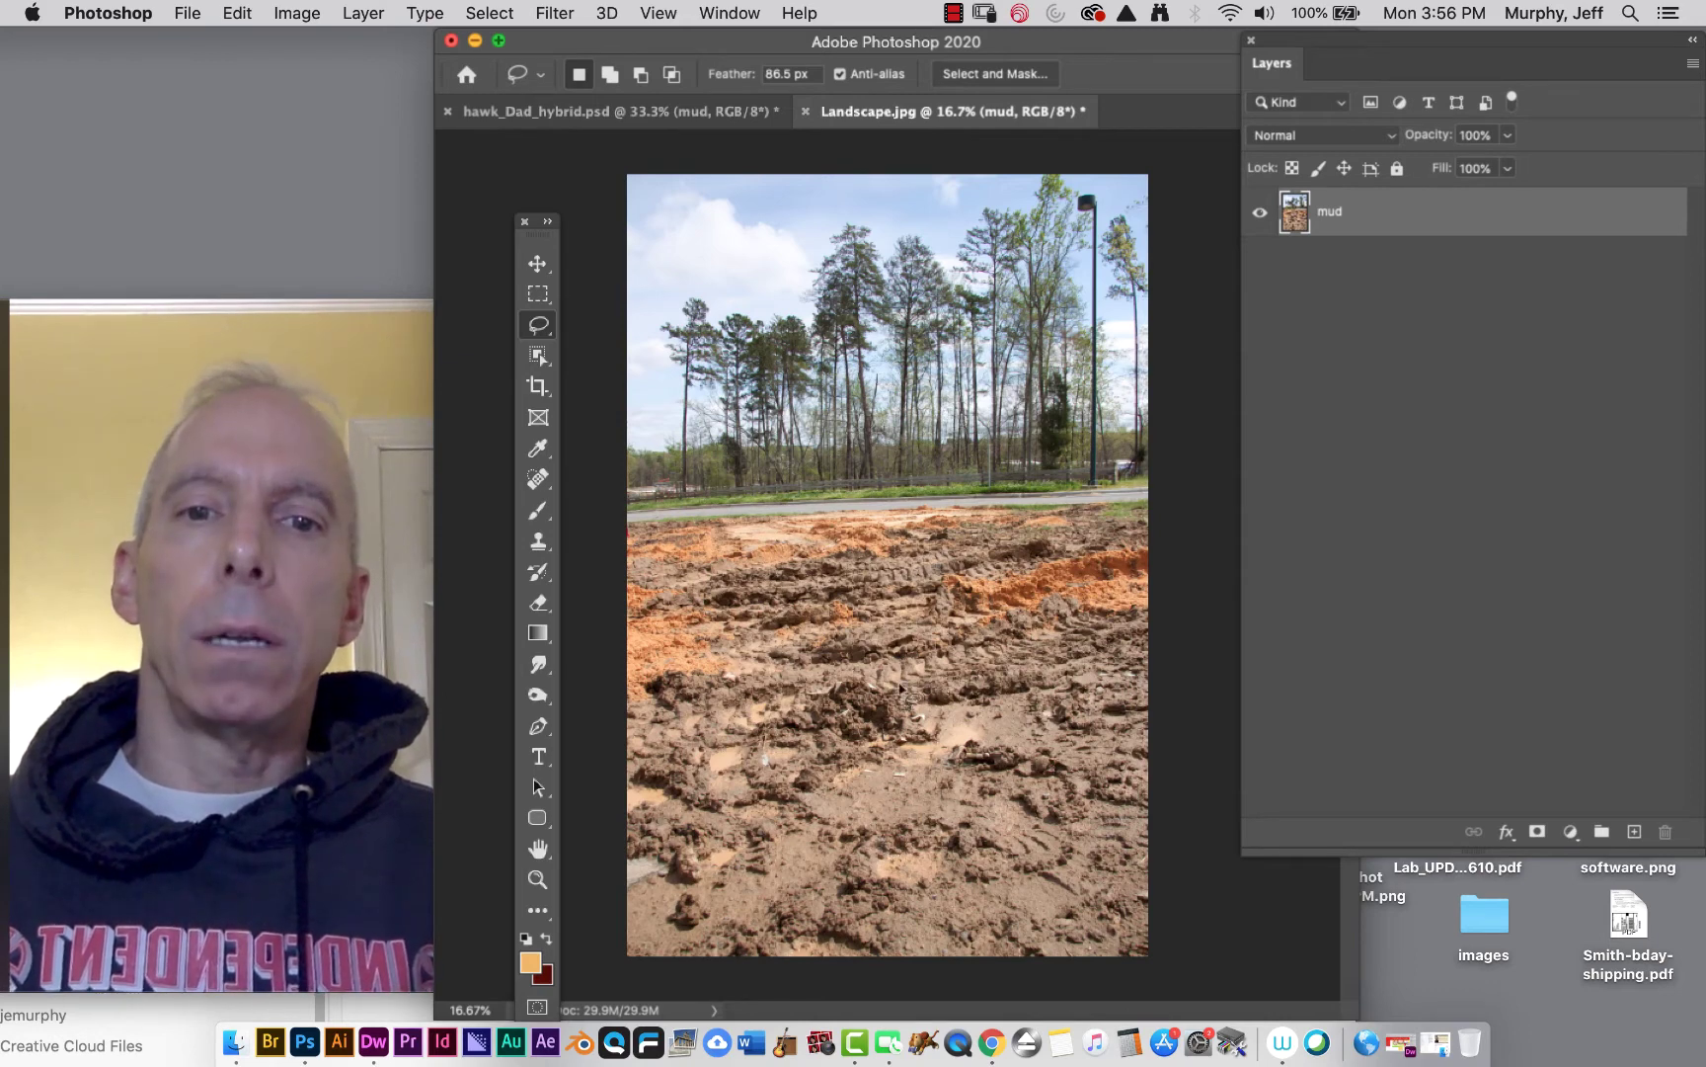
Reset the foreground and background colours to default black and white, and set the Lasso's feather to 1 px
left_click(543, 941)
left_click(522, 941)
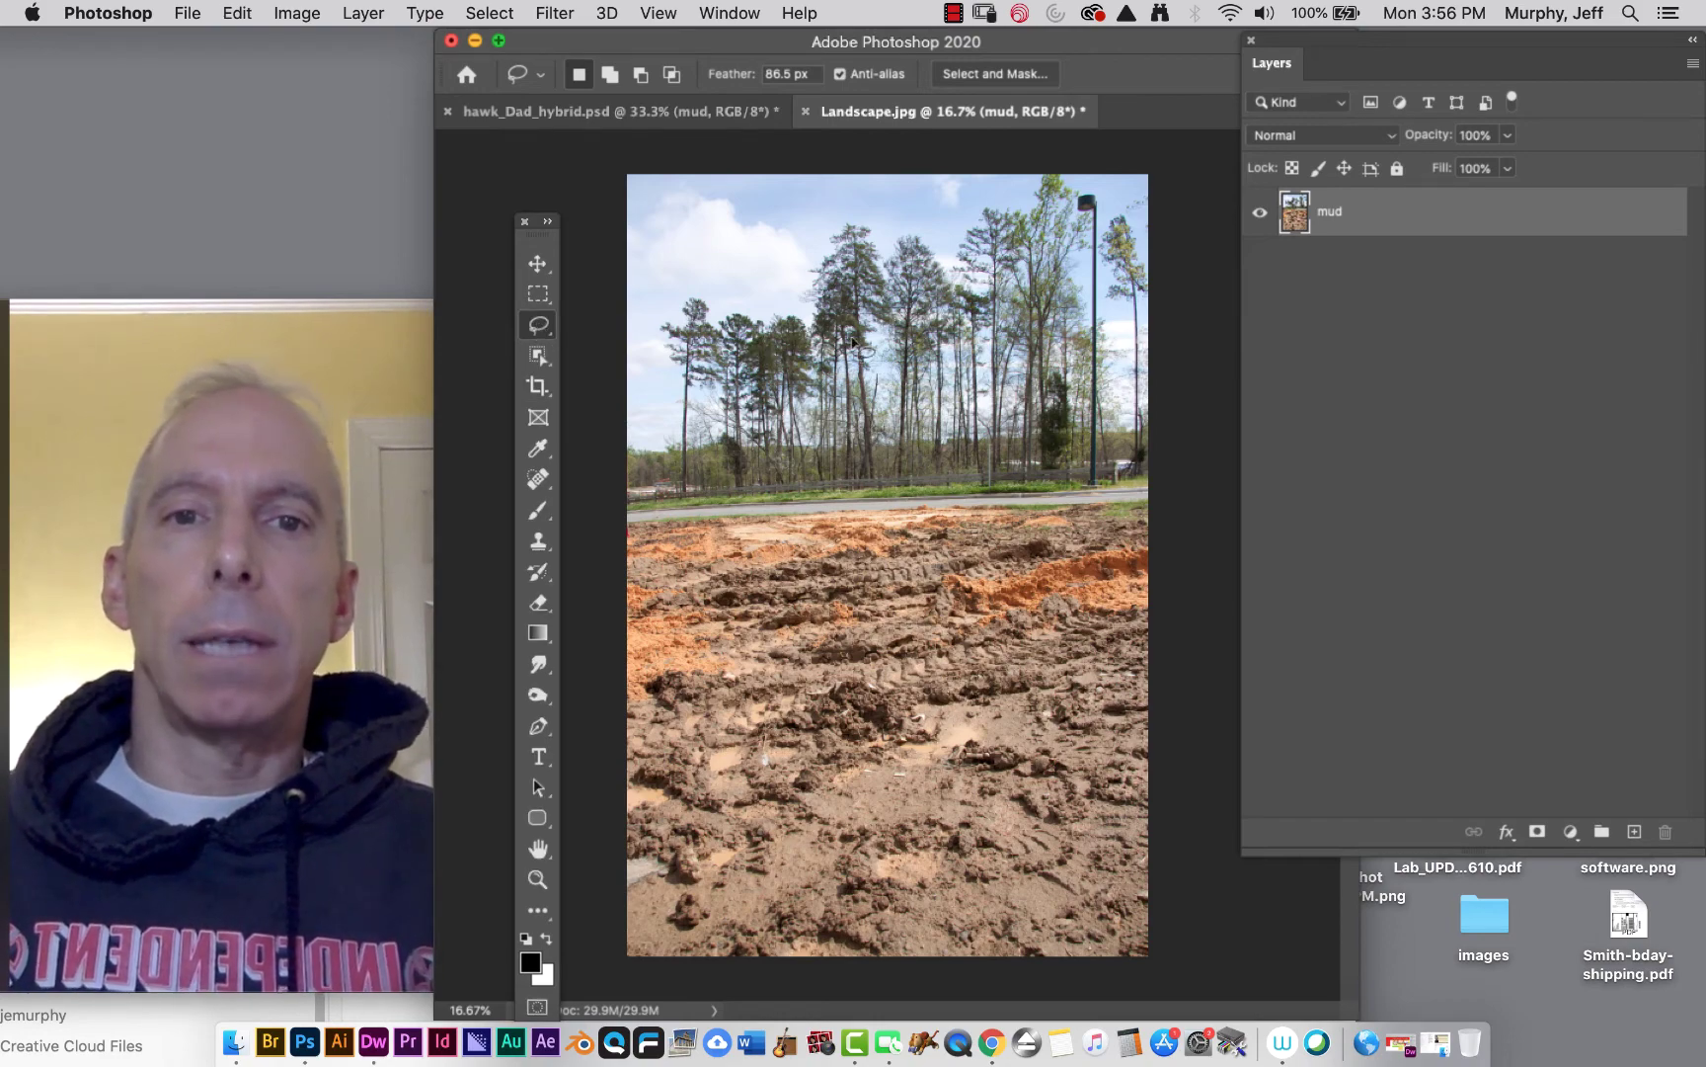
mouse_move(1052, 386)
left_mouse_down()
mouse_move(1049, 465)
mouse_move(1050, 387)
left_mouse_up()
left_click(1031, 378)
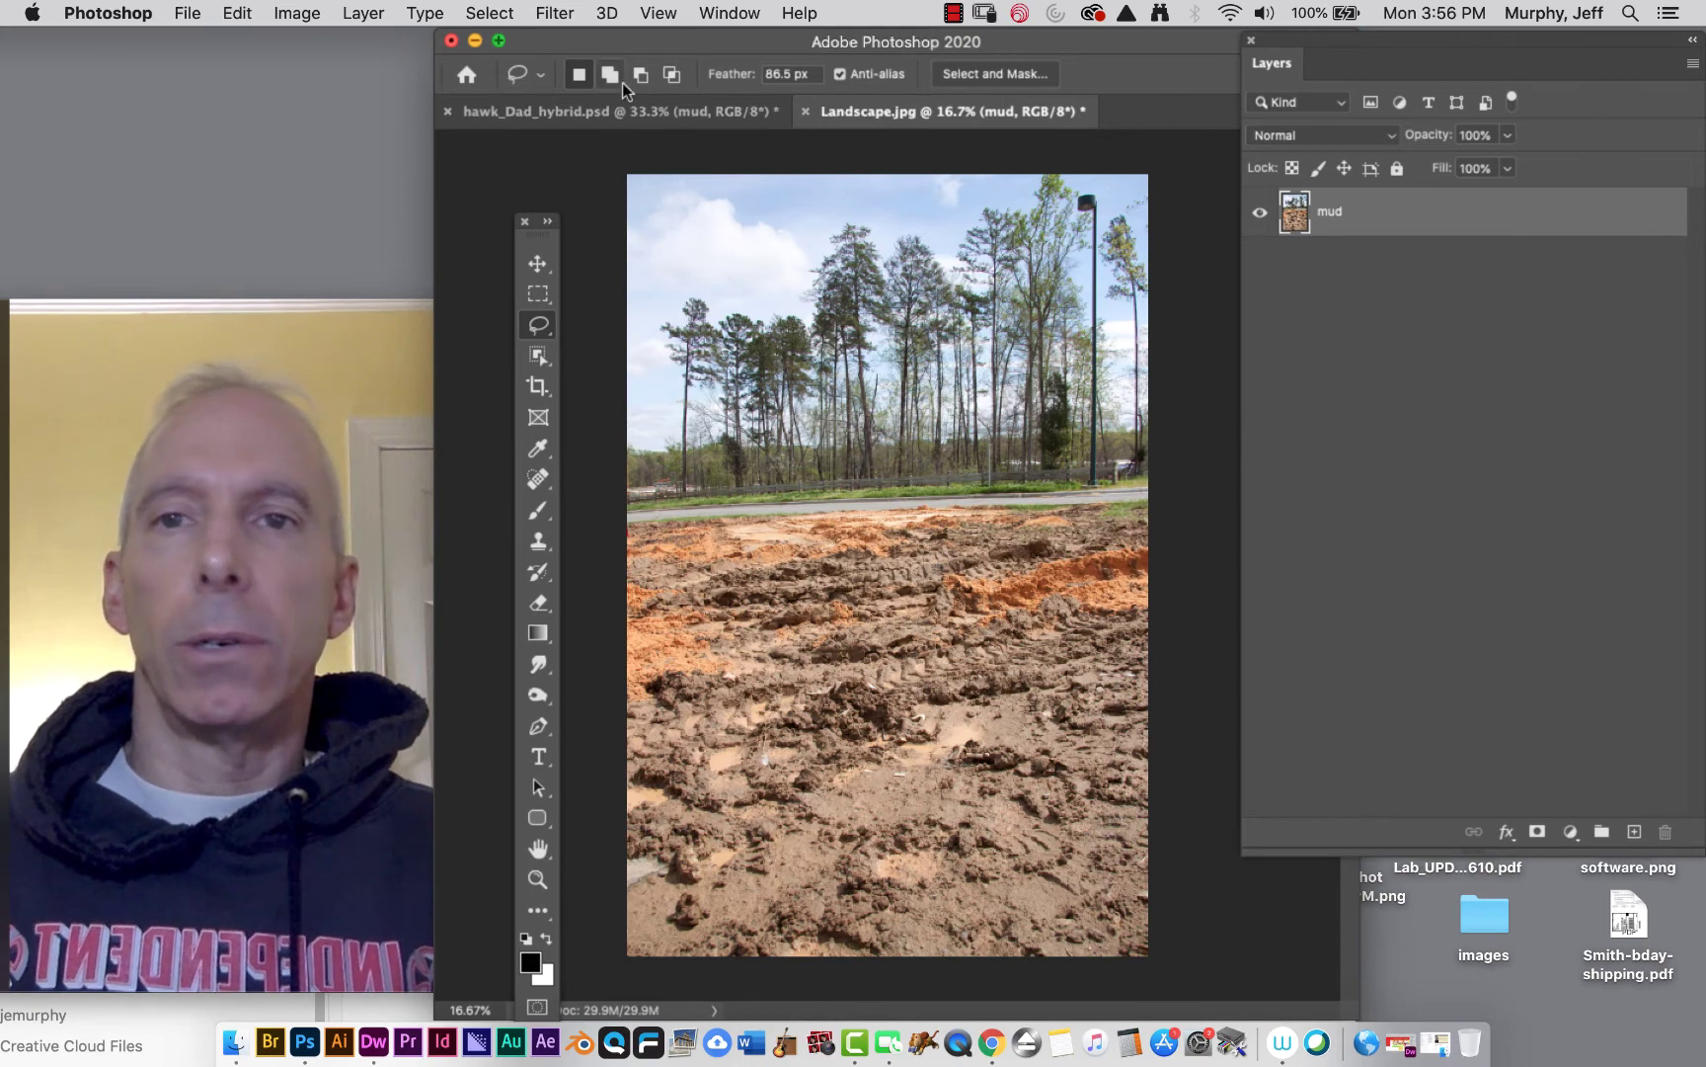
double_click(789, 75)
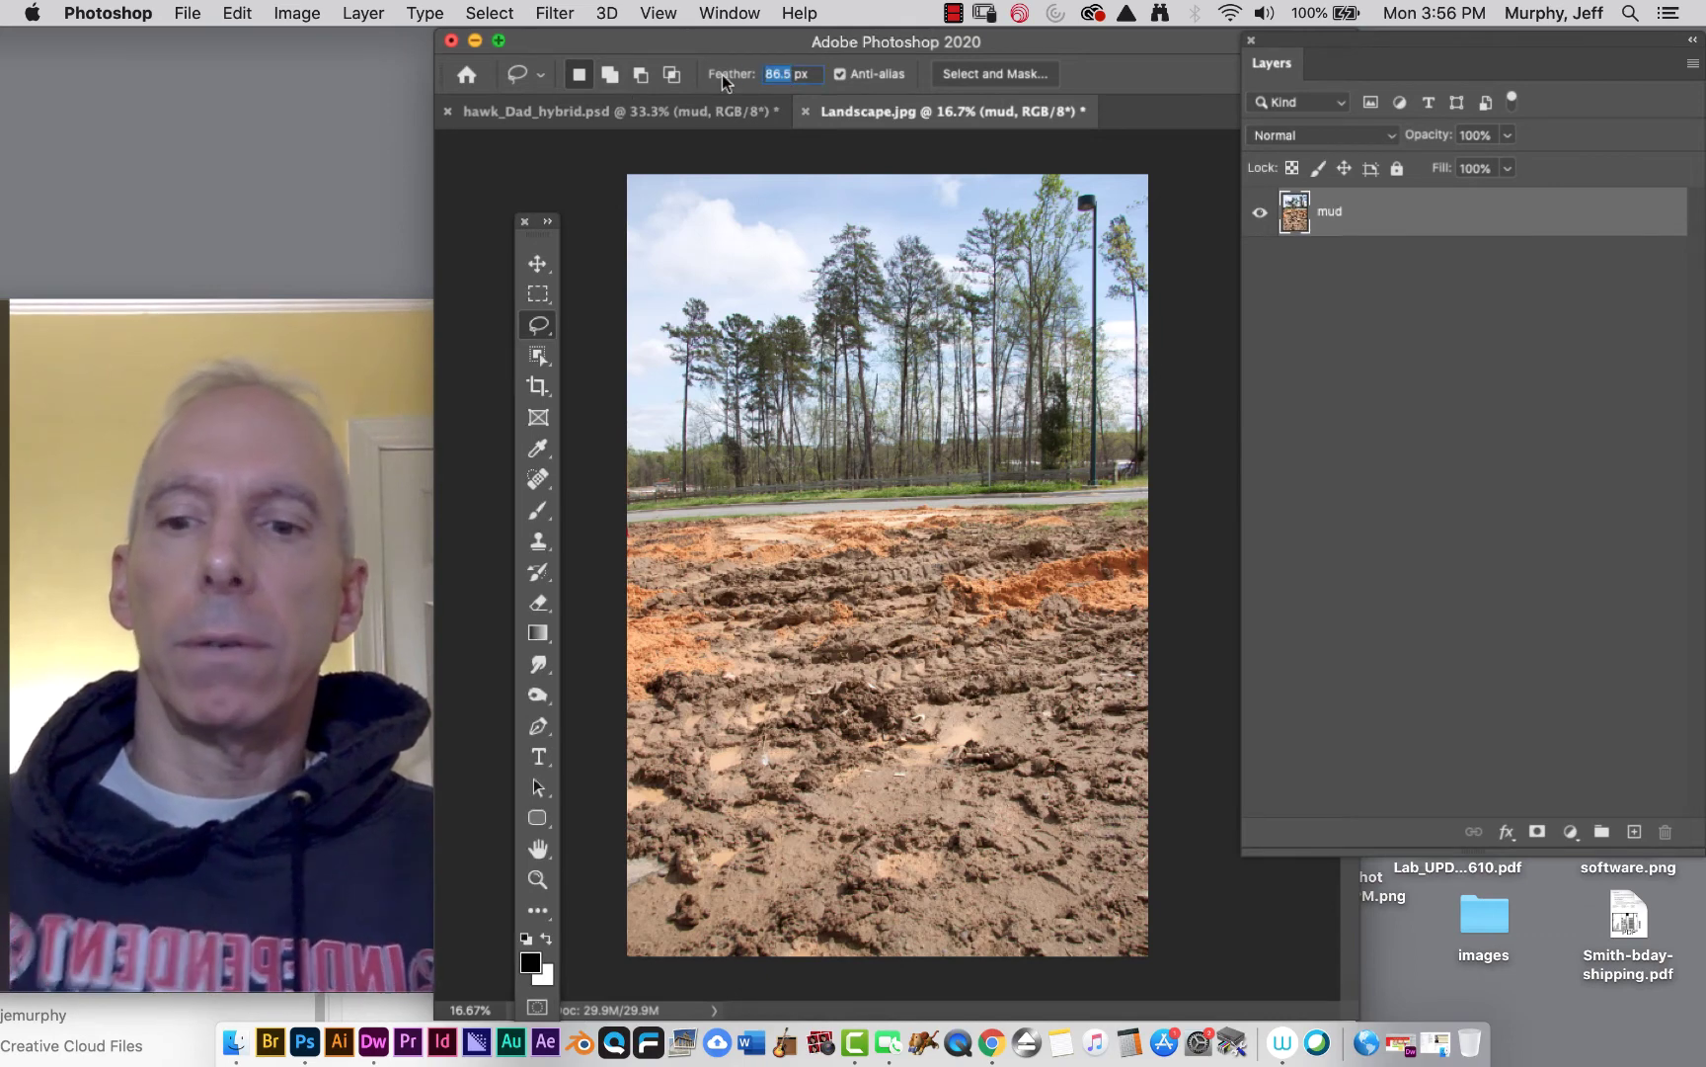
type("1")
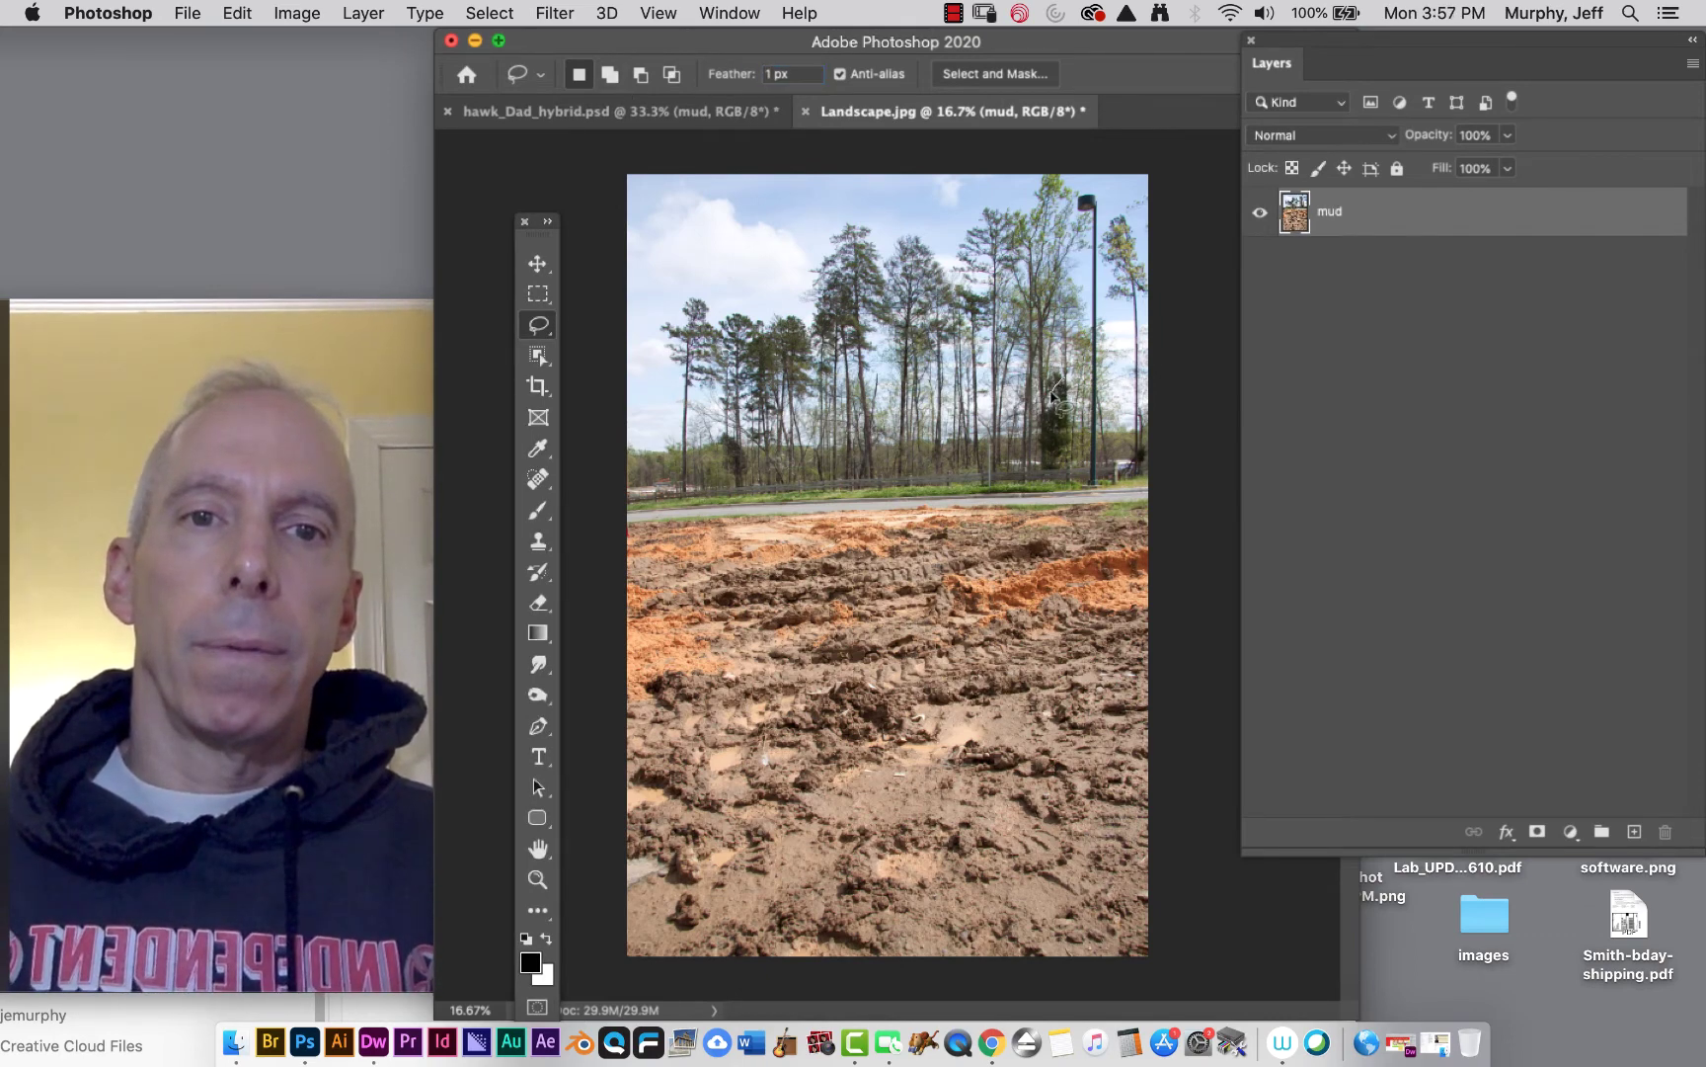
Outline the small dark tree beside the lamp post with the Lasso and save the selection as a new channel named "tree"
mouse_move(1057, 385)
left_mouse_down()
mouse_move(1060, 459)
mouse_move(1067, 371)
left_mouse_up()
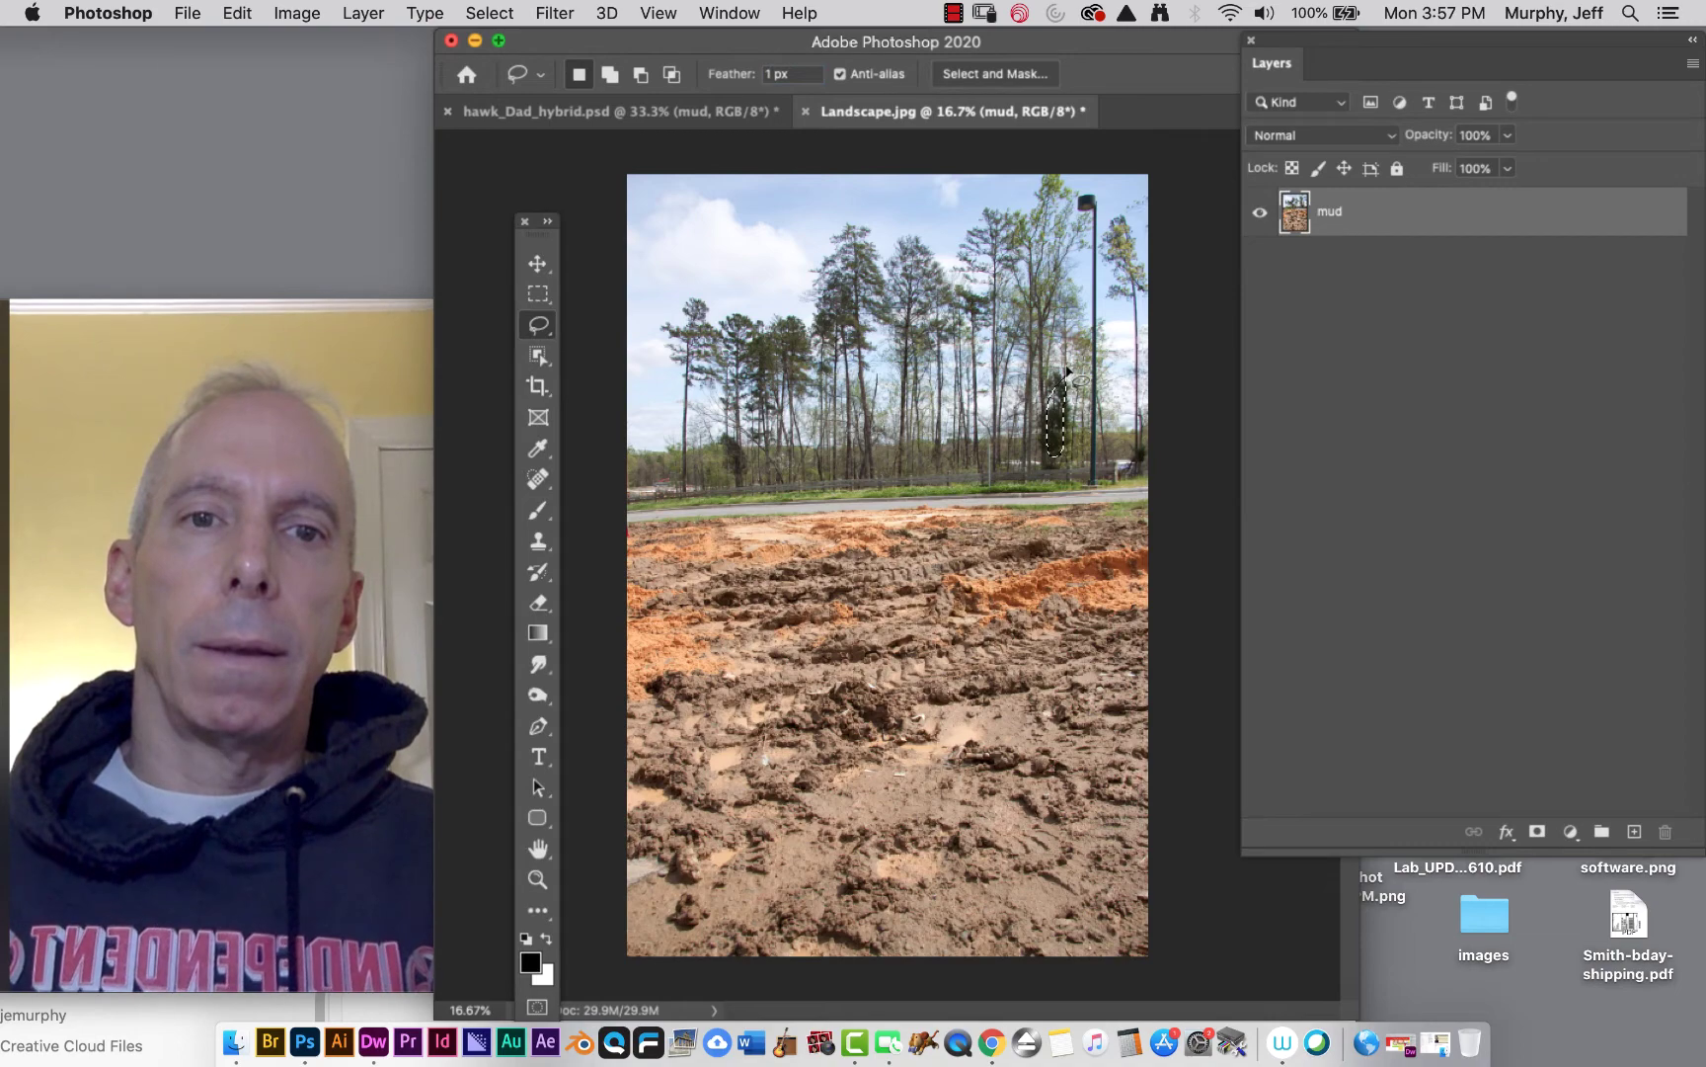
left_click(484, 10)
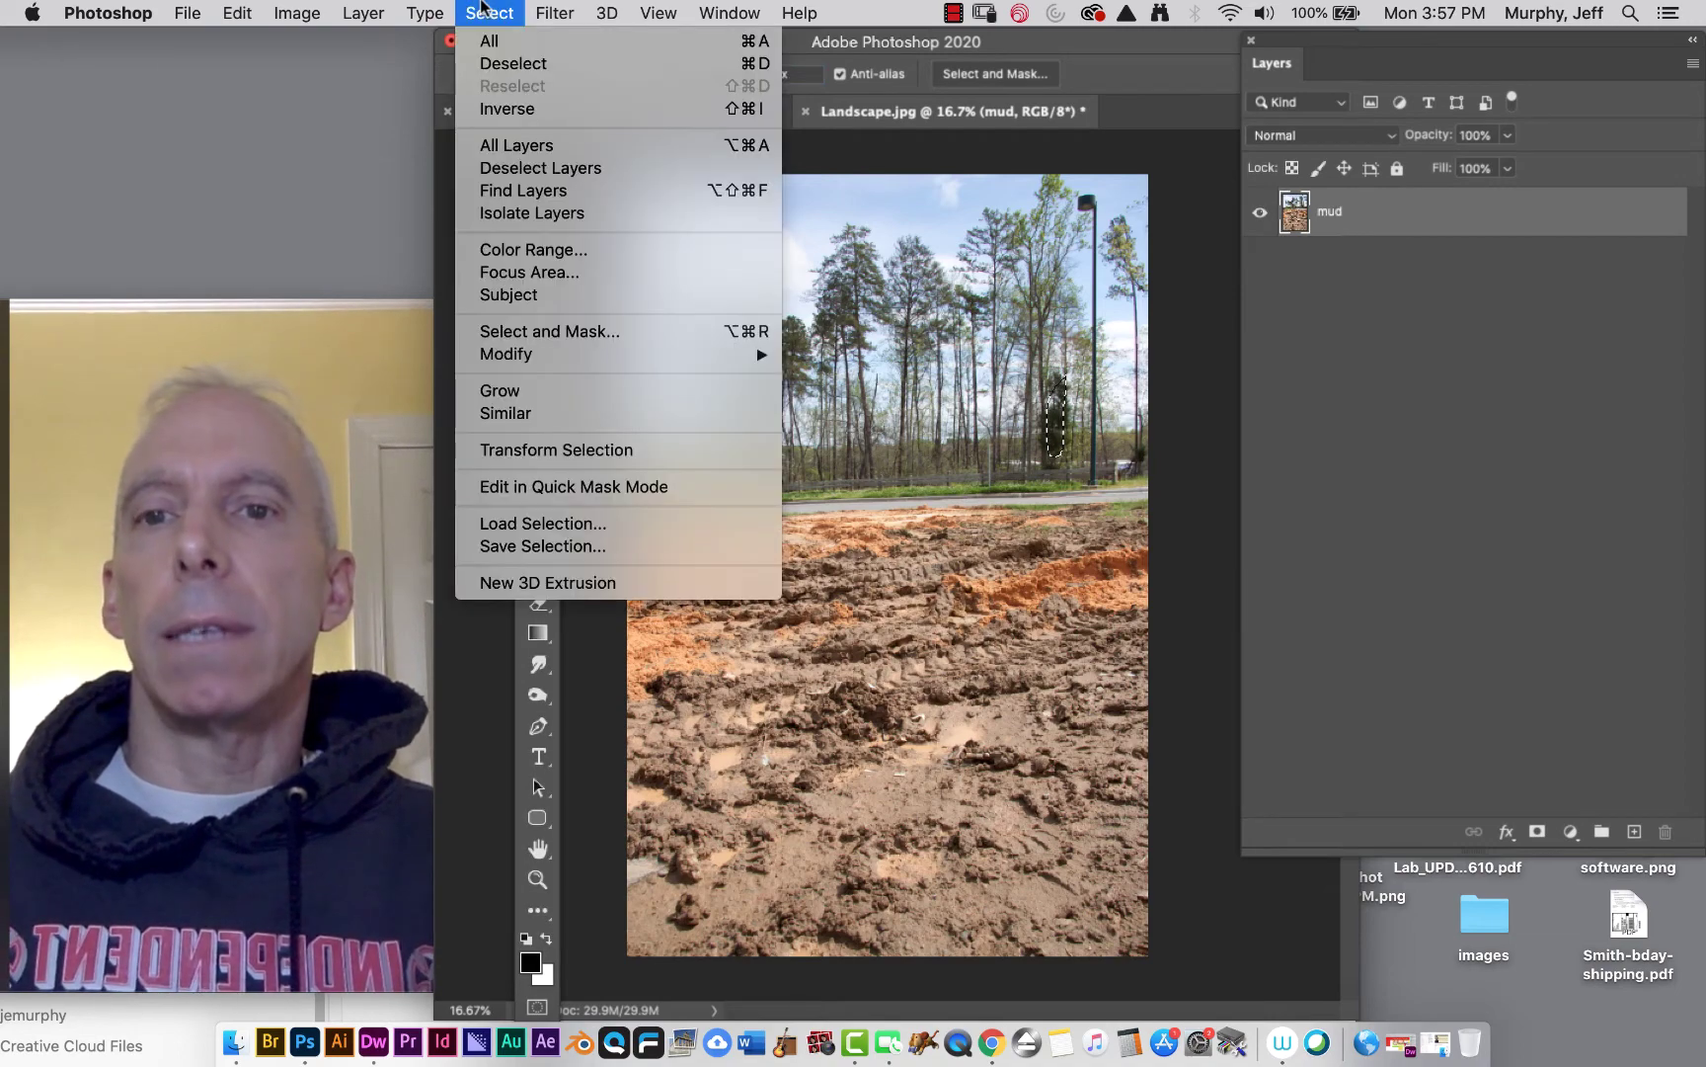
left_click(531, 549)
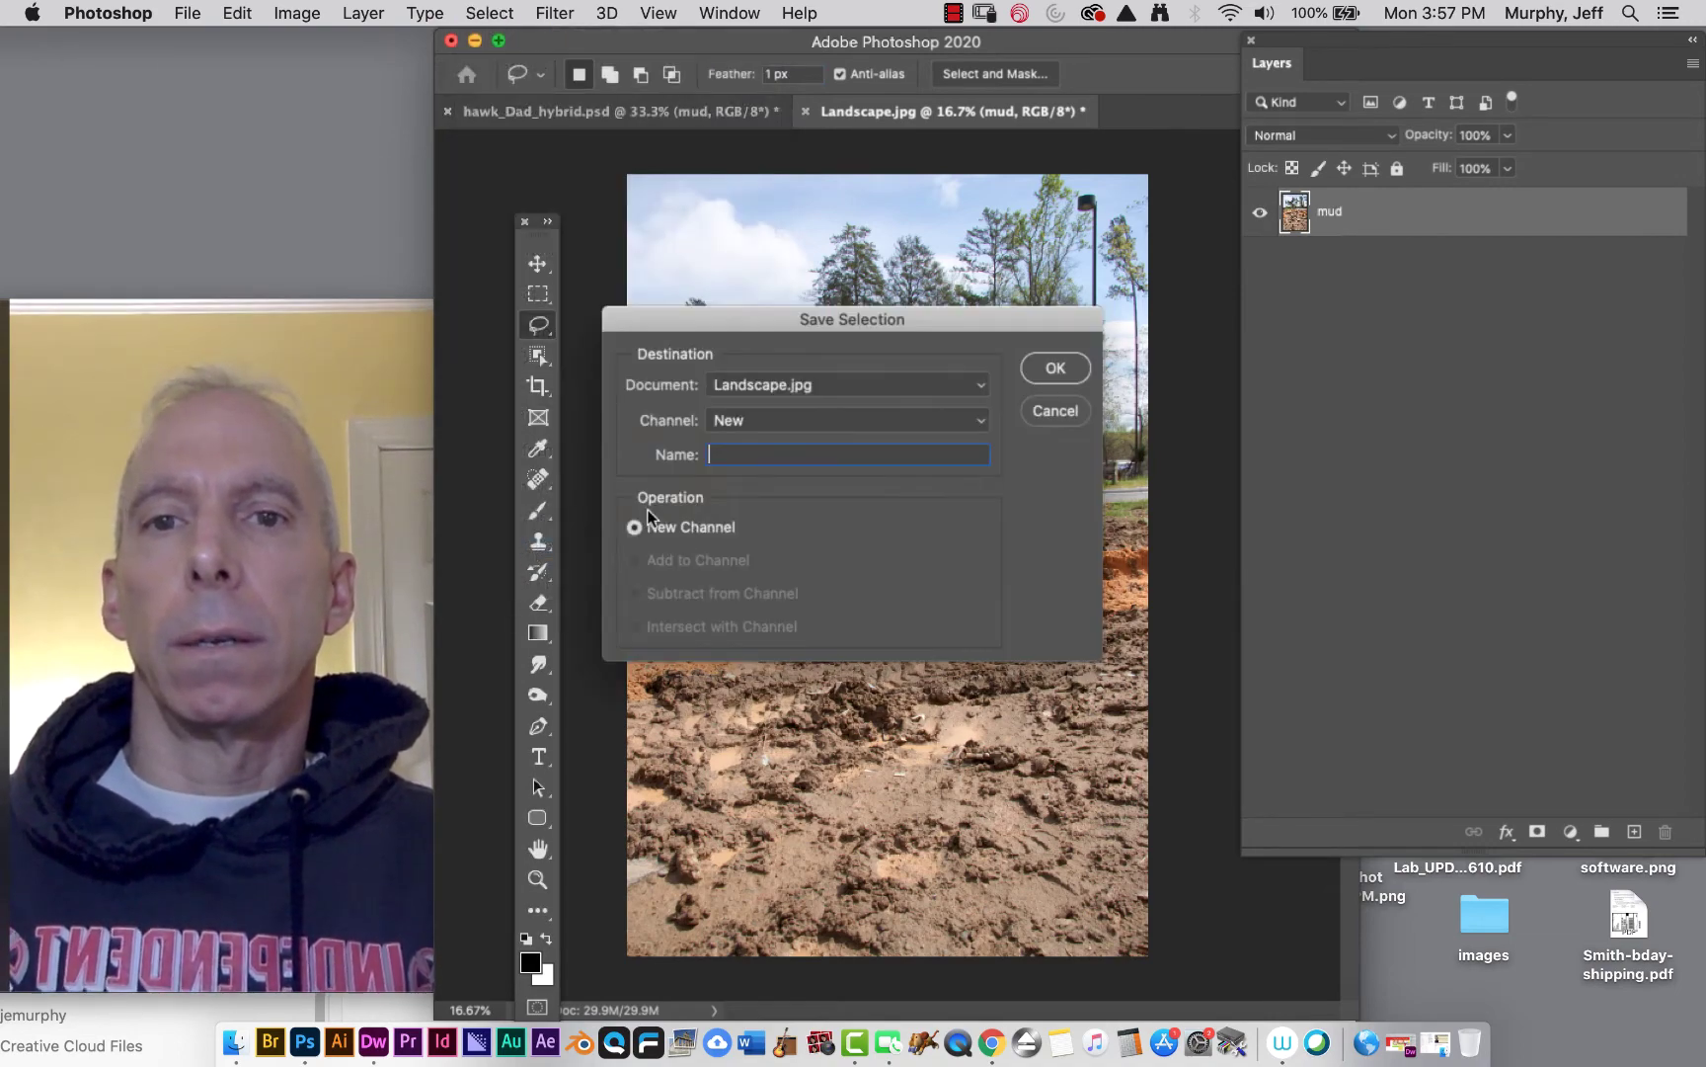
type("tree")
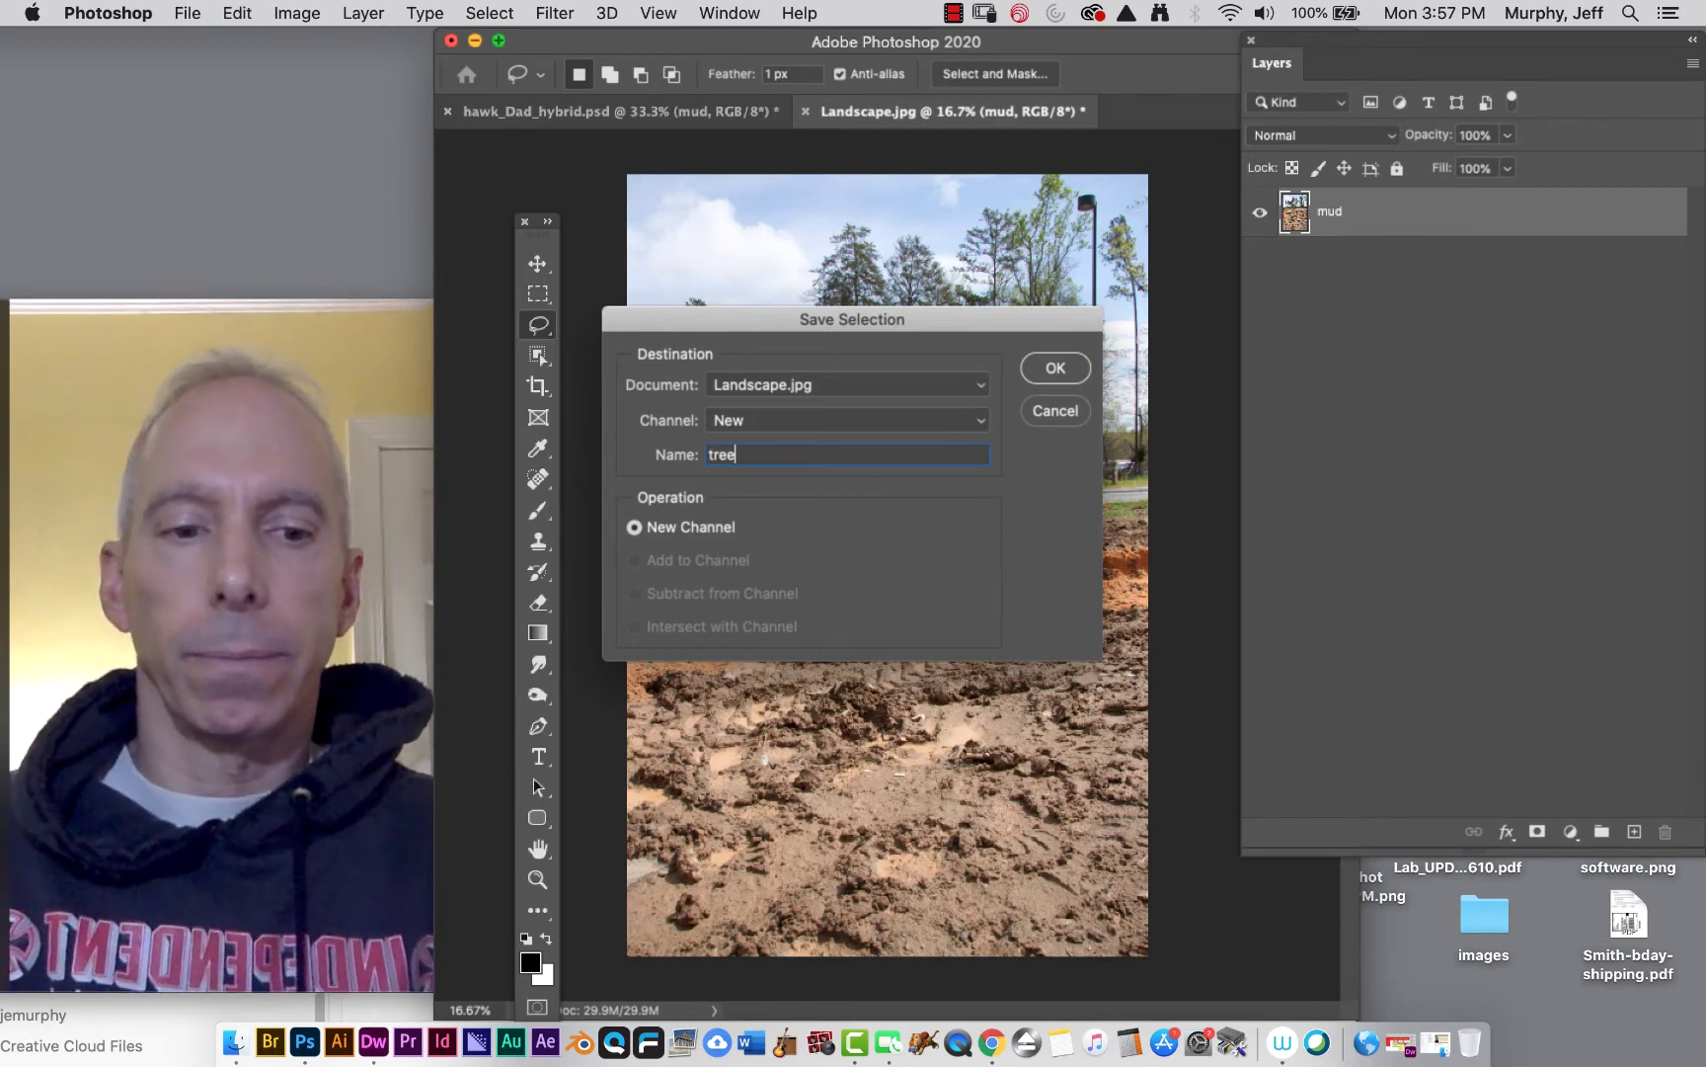
key("Return")
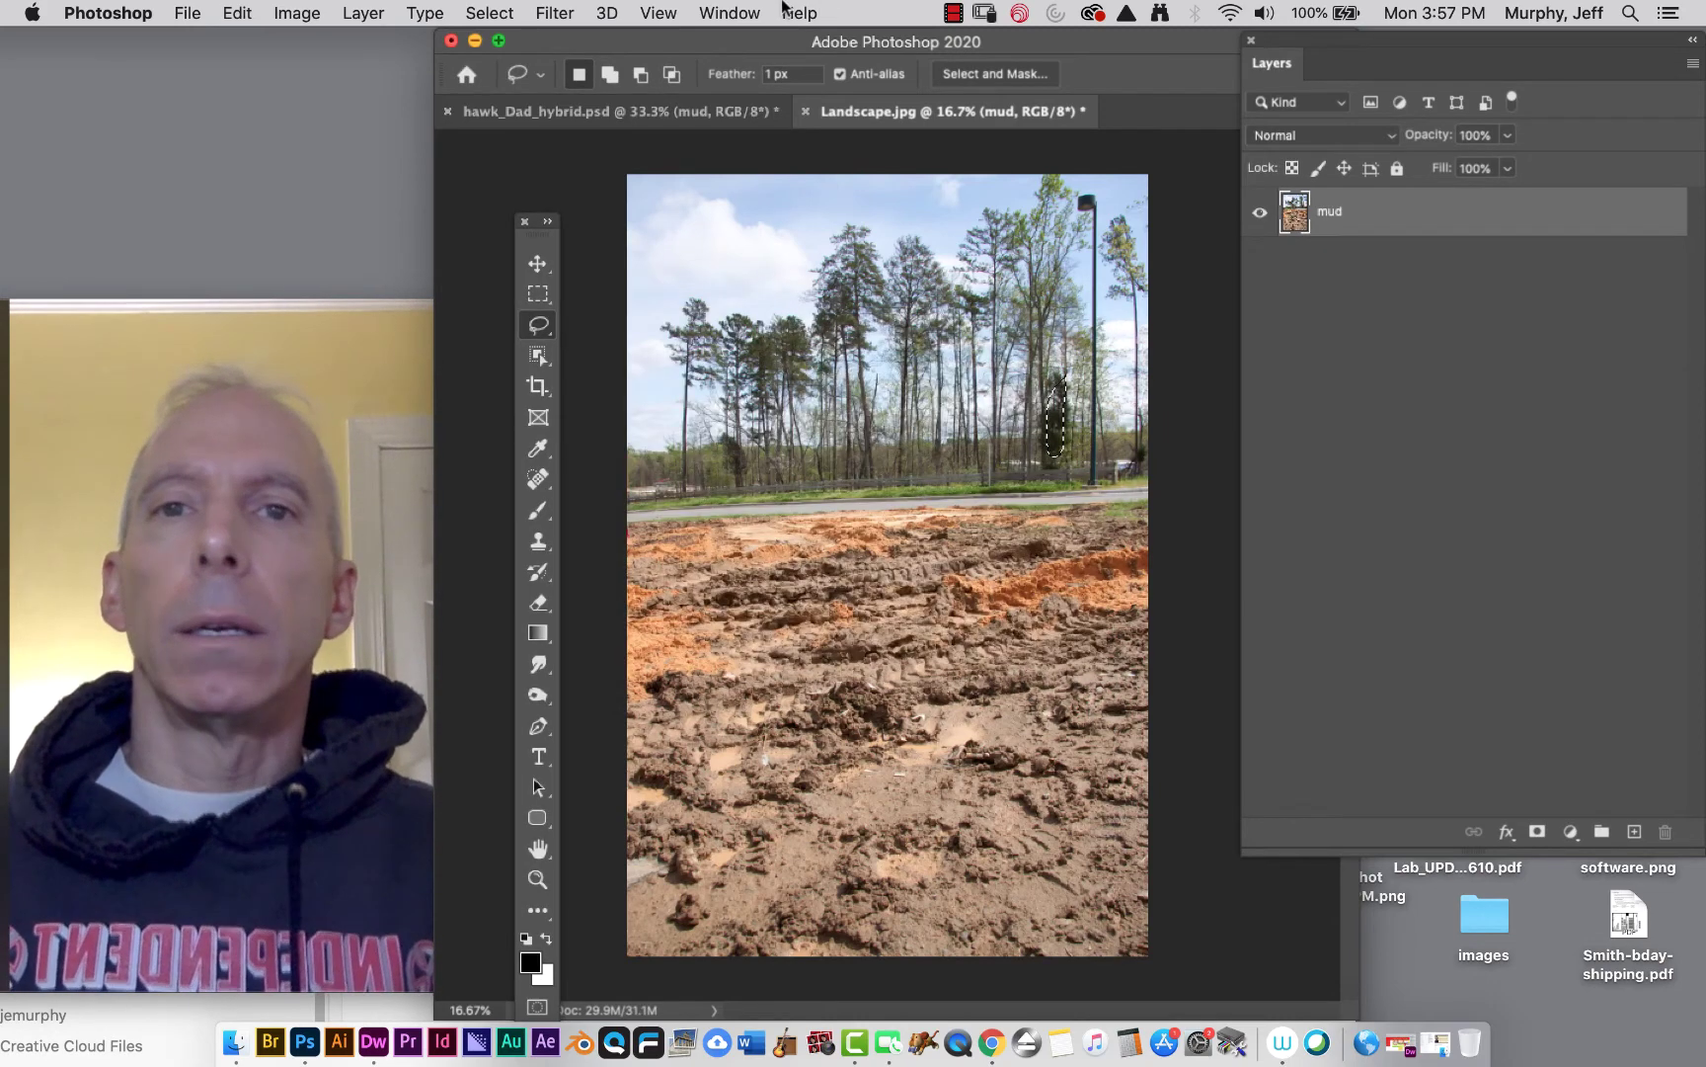
Show the Channels panel over the empty layer list area, display only the tree channel, and deselect
left_click(703, 11)
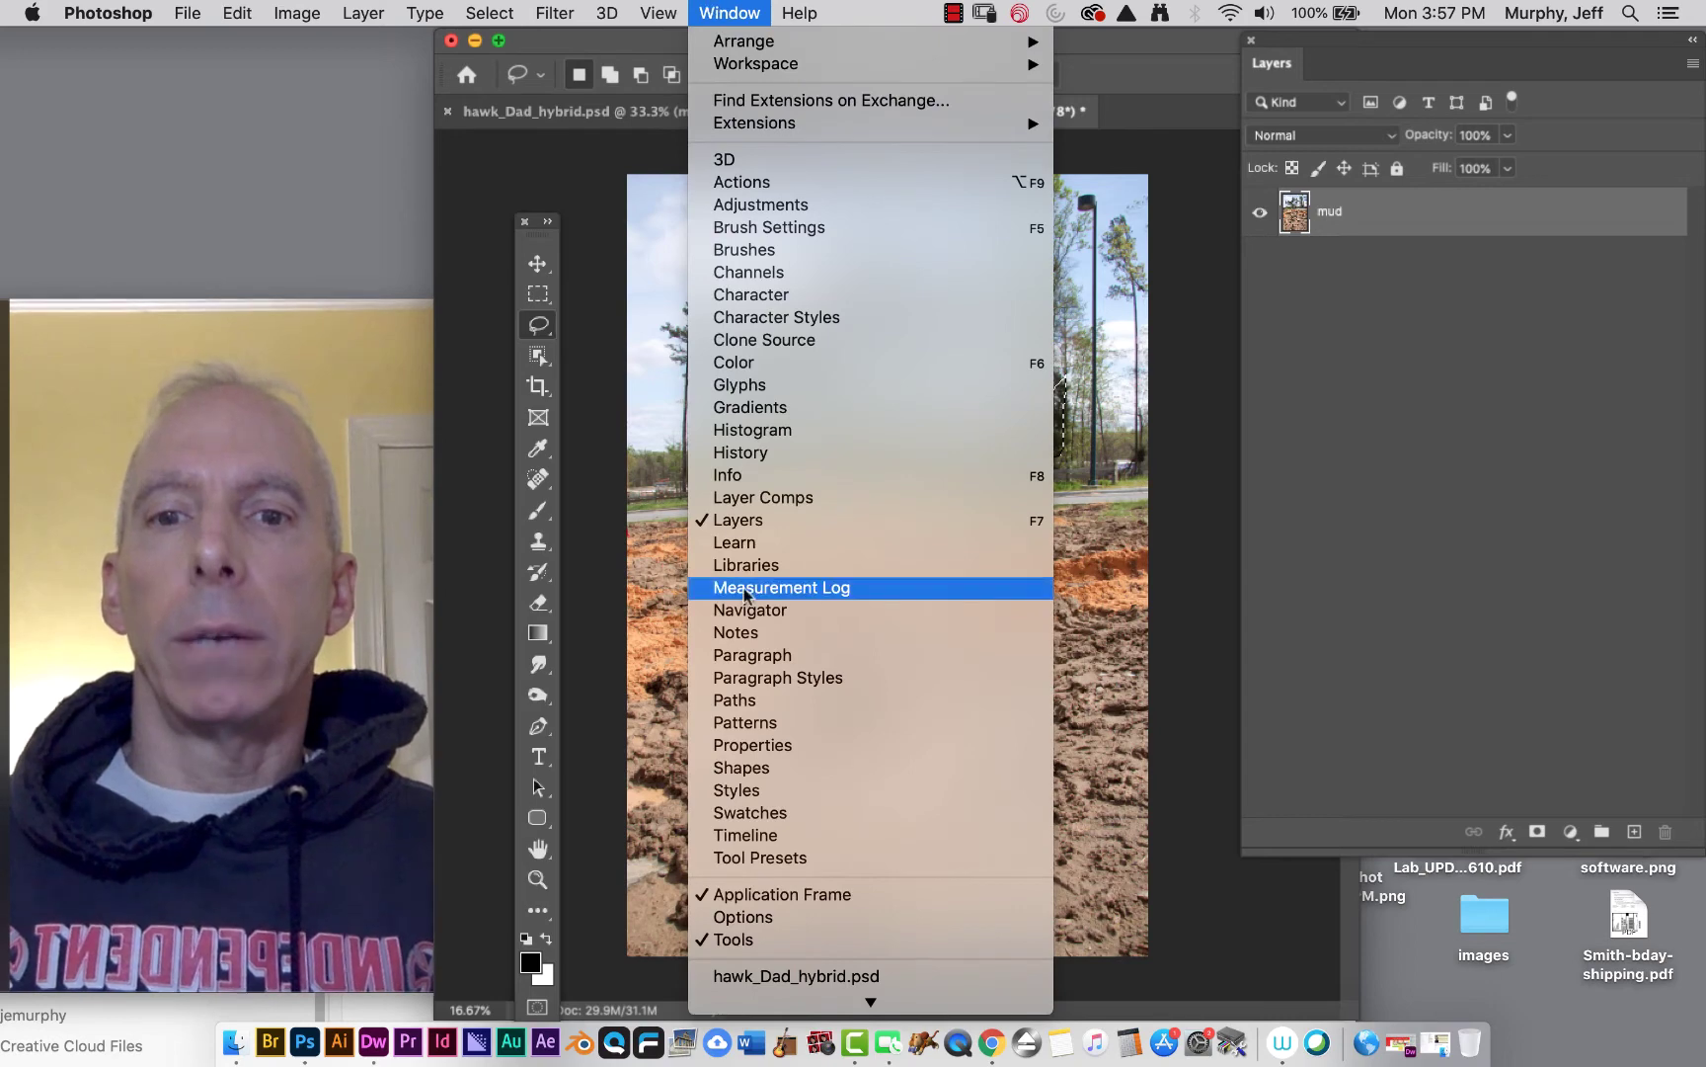
left_click(749, 273)
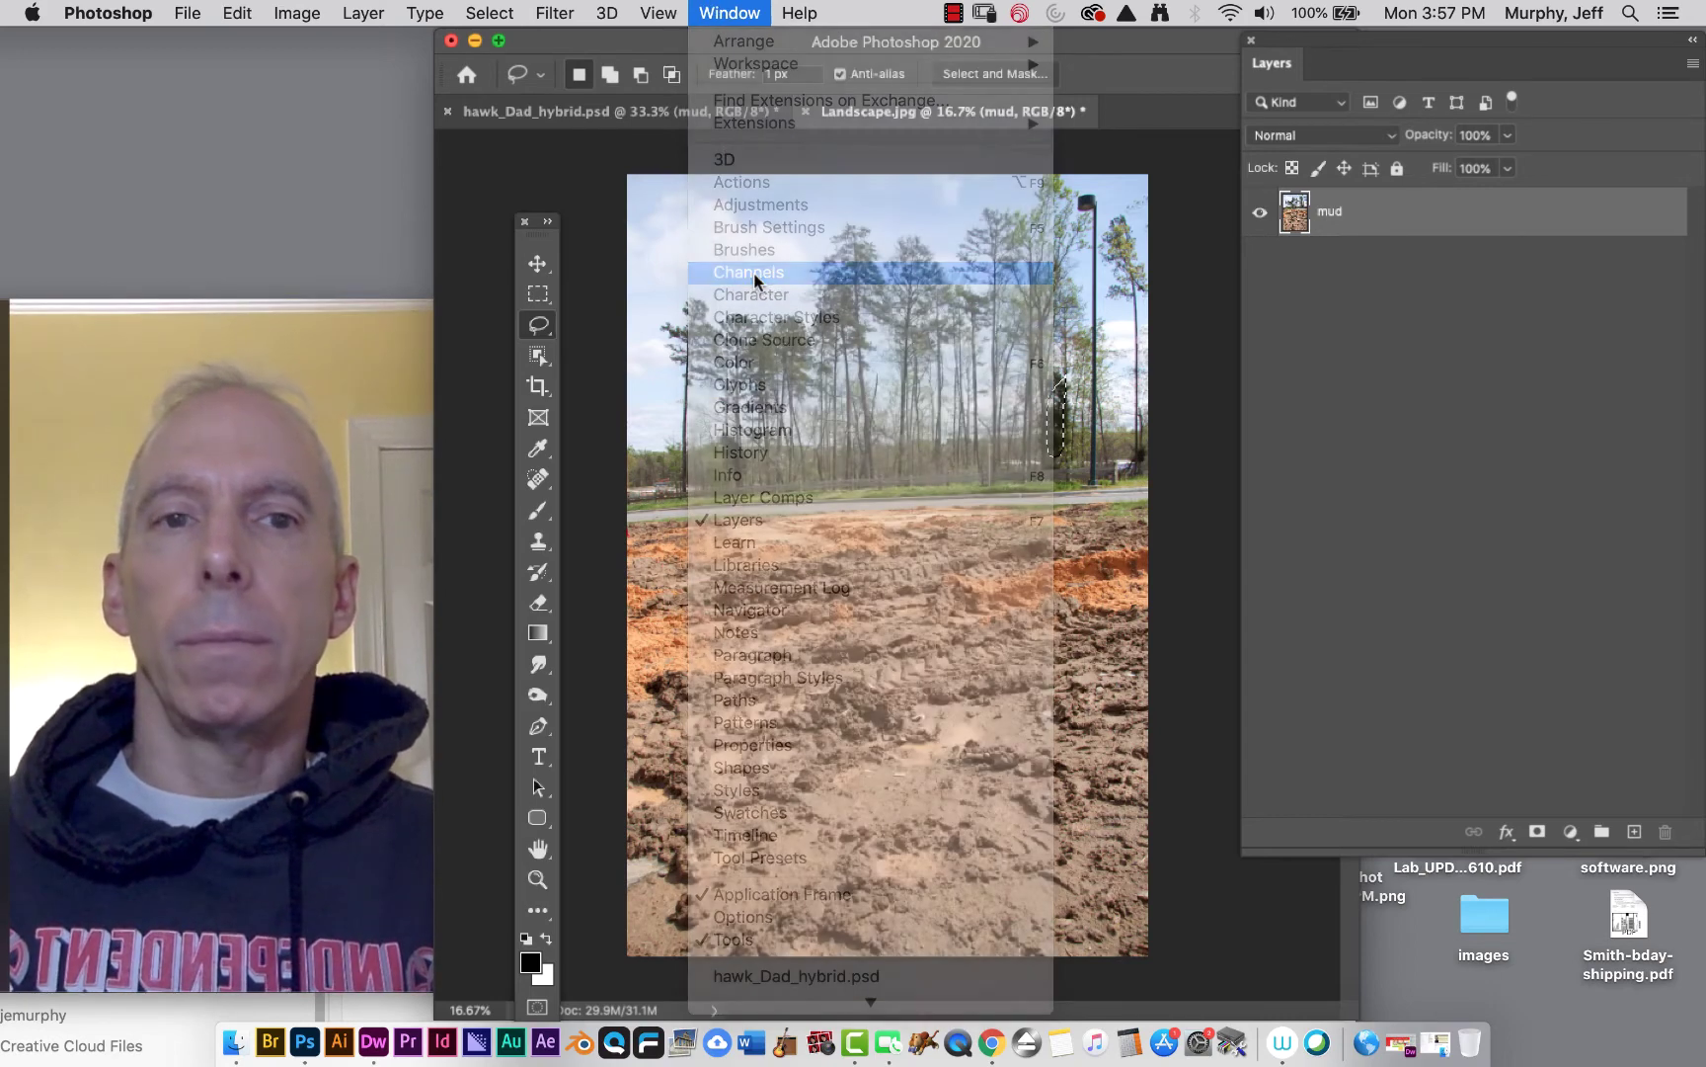
left_click_drag(547, 151, 1391, 309)
left_click(1379, 553)
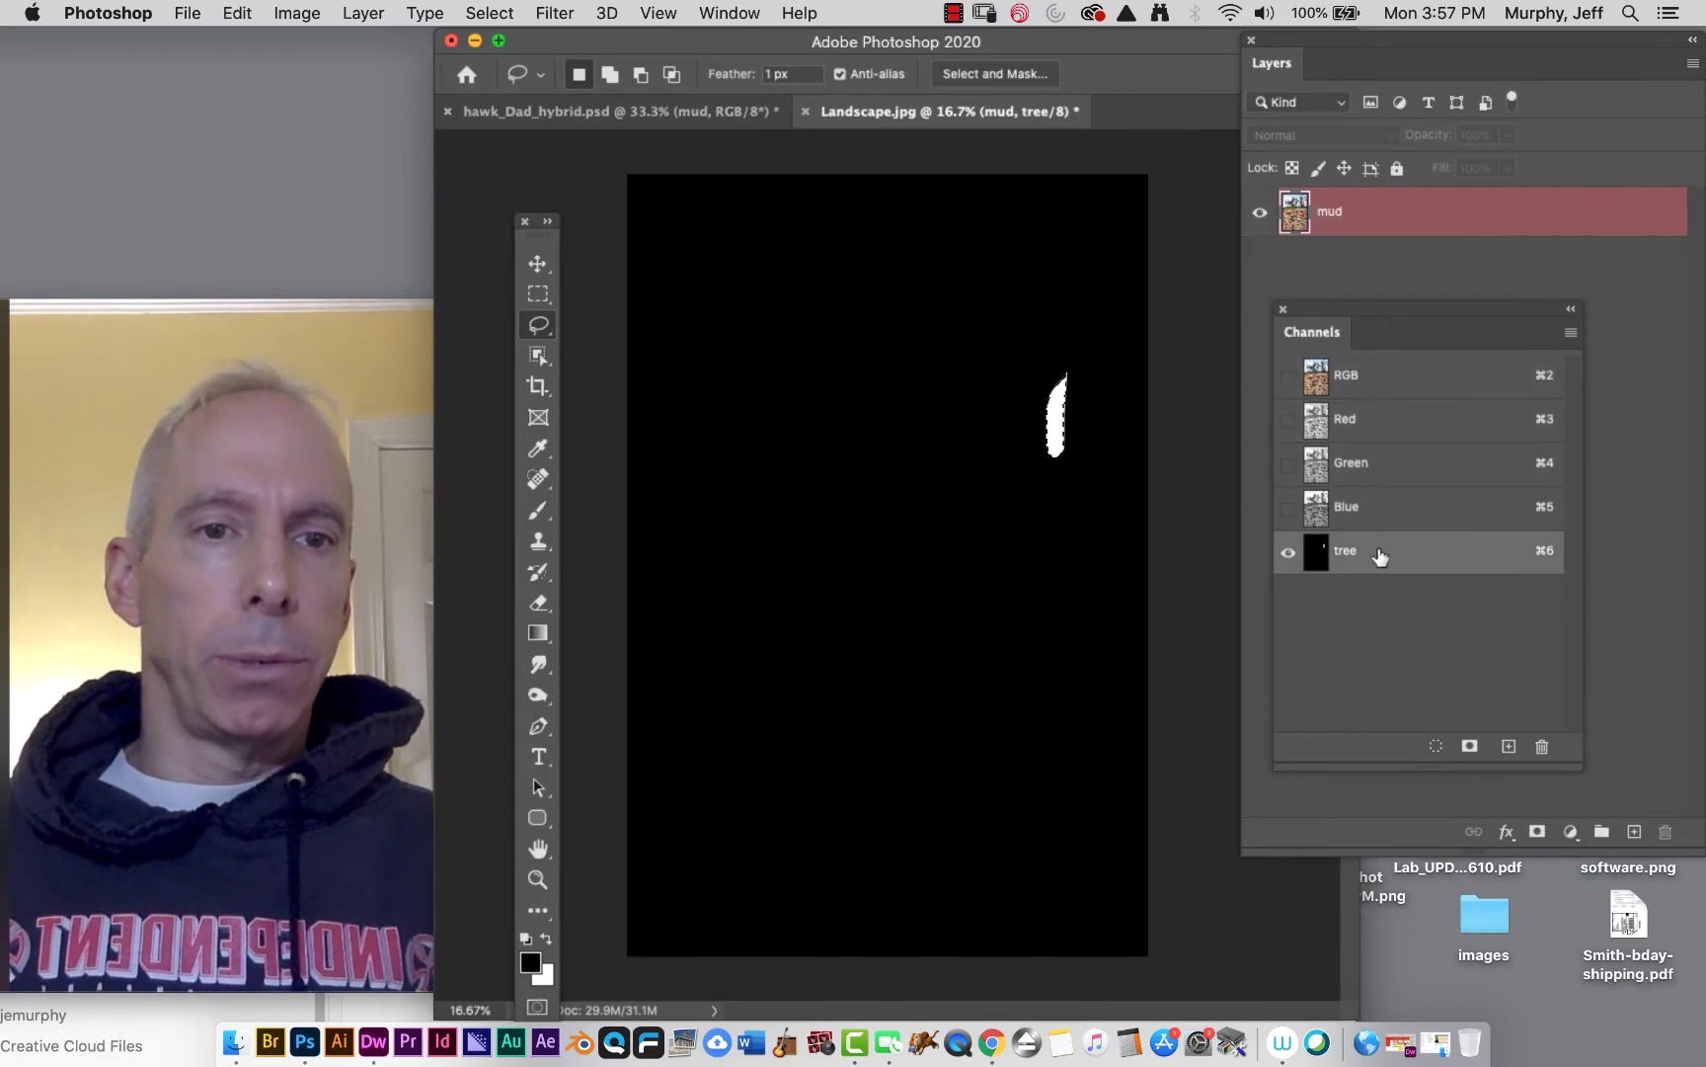
key("super+d")
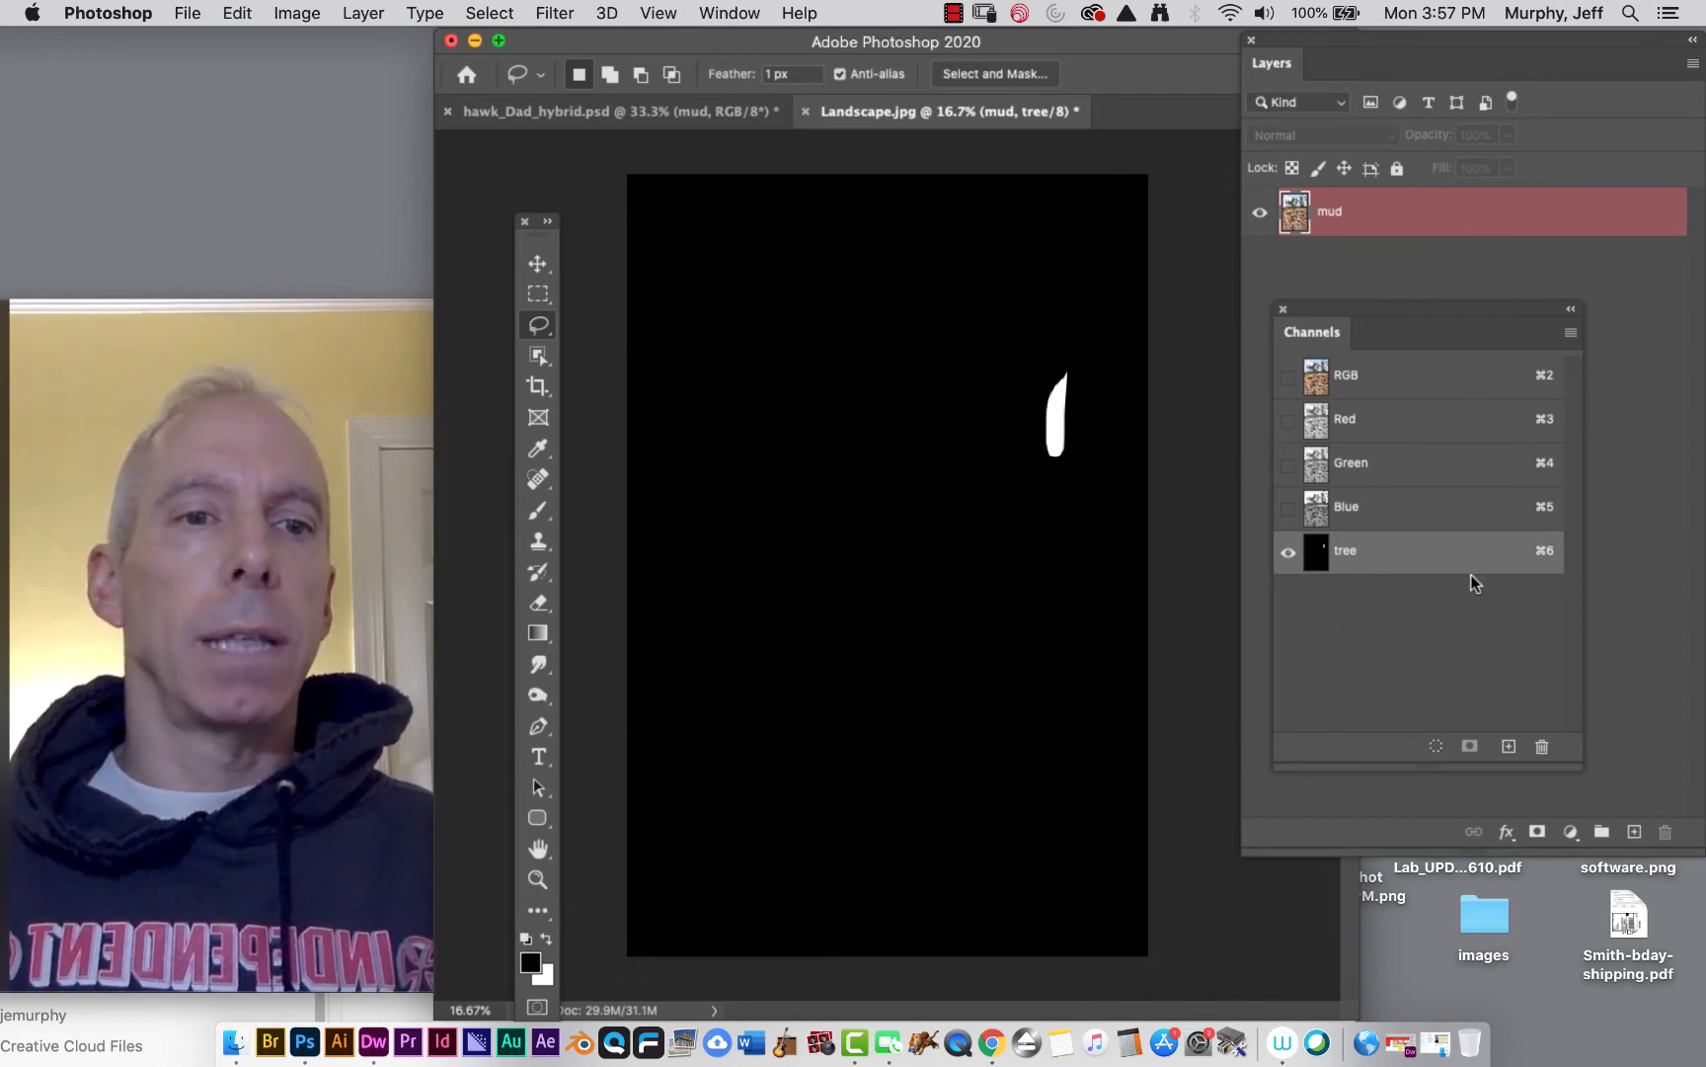
Load the tree channel as a selection, view it as an overlay on the photo, return to the RGB composite and deselect
left_click_drag(1471, 569, 1437, 747)
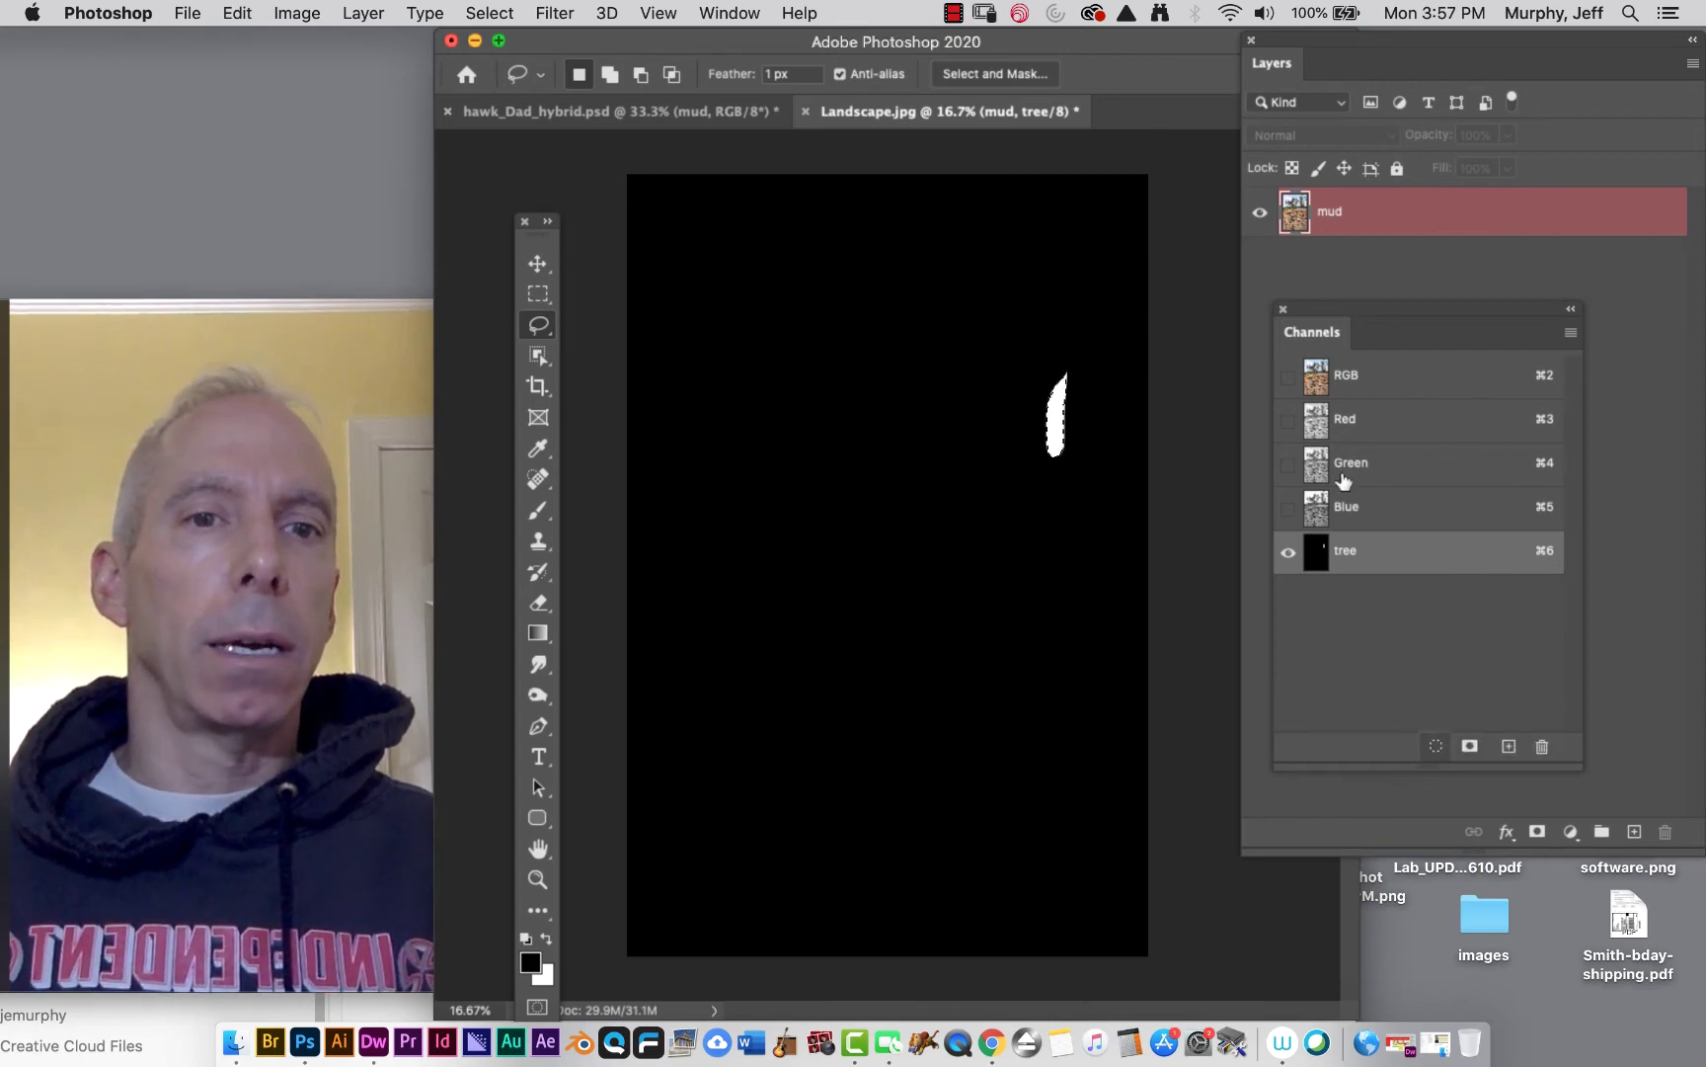
left_click(1288, 377)
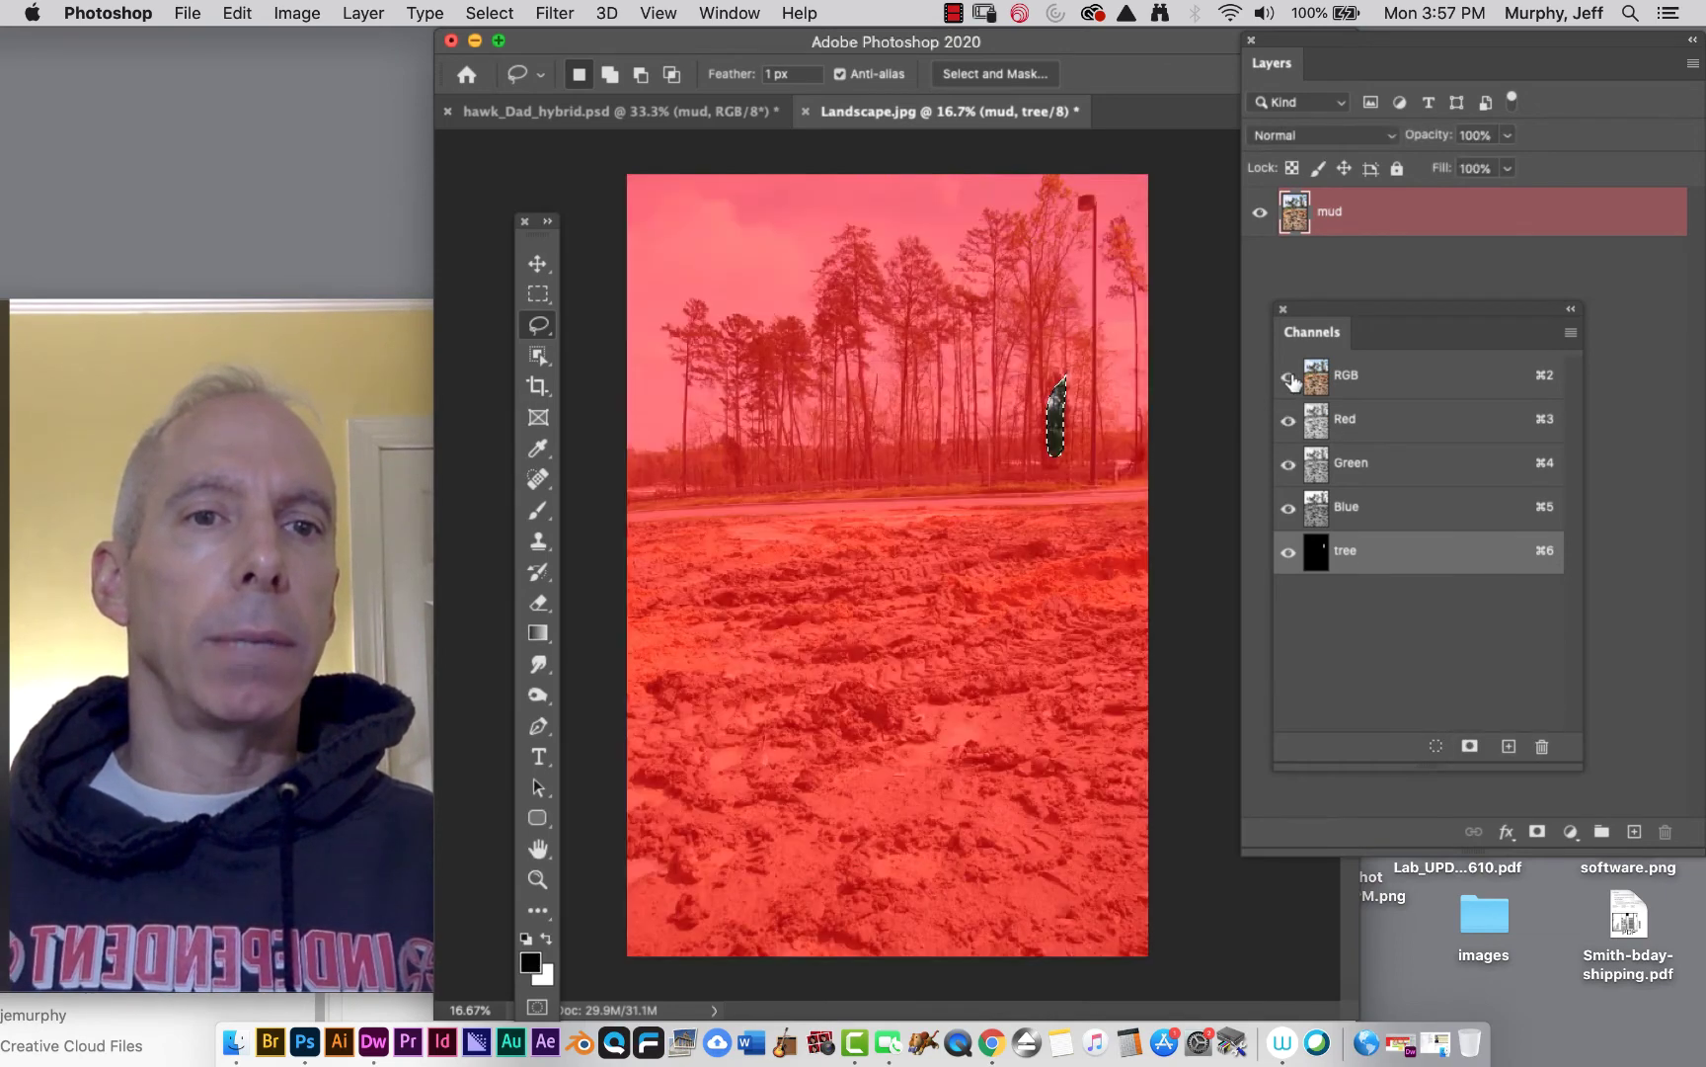
left_click(1393, 381)
left_click(1288, 555)
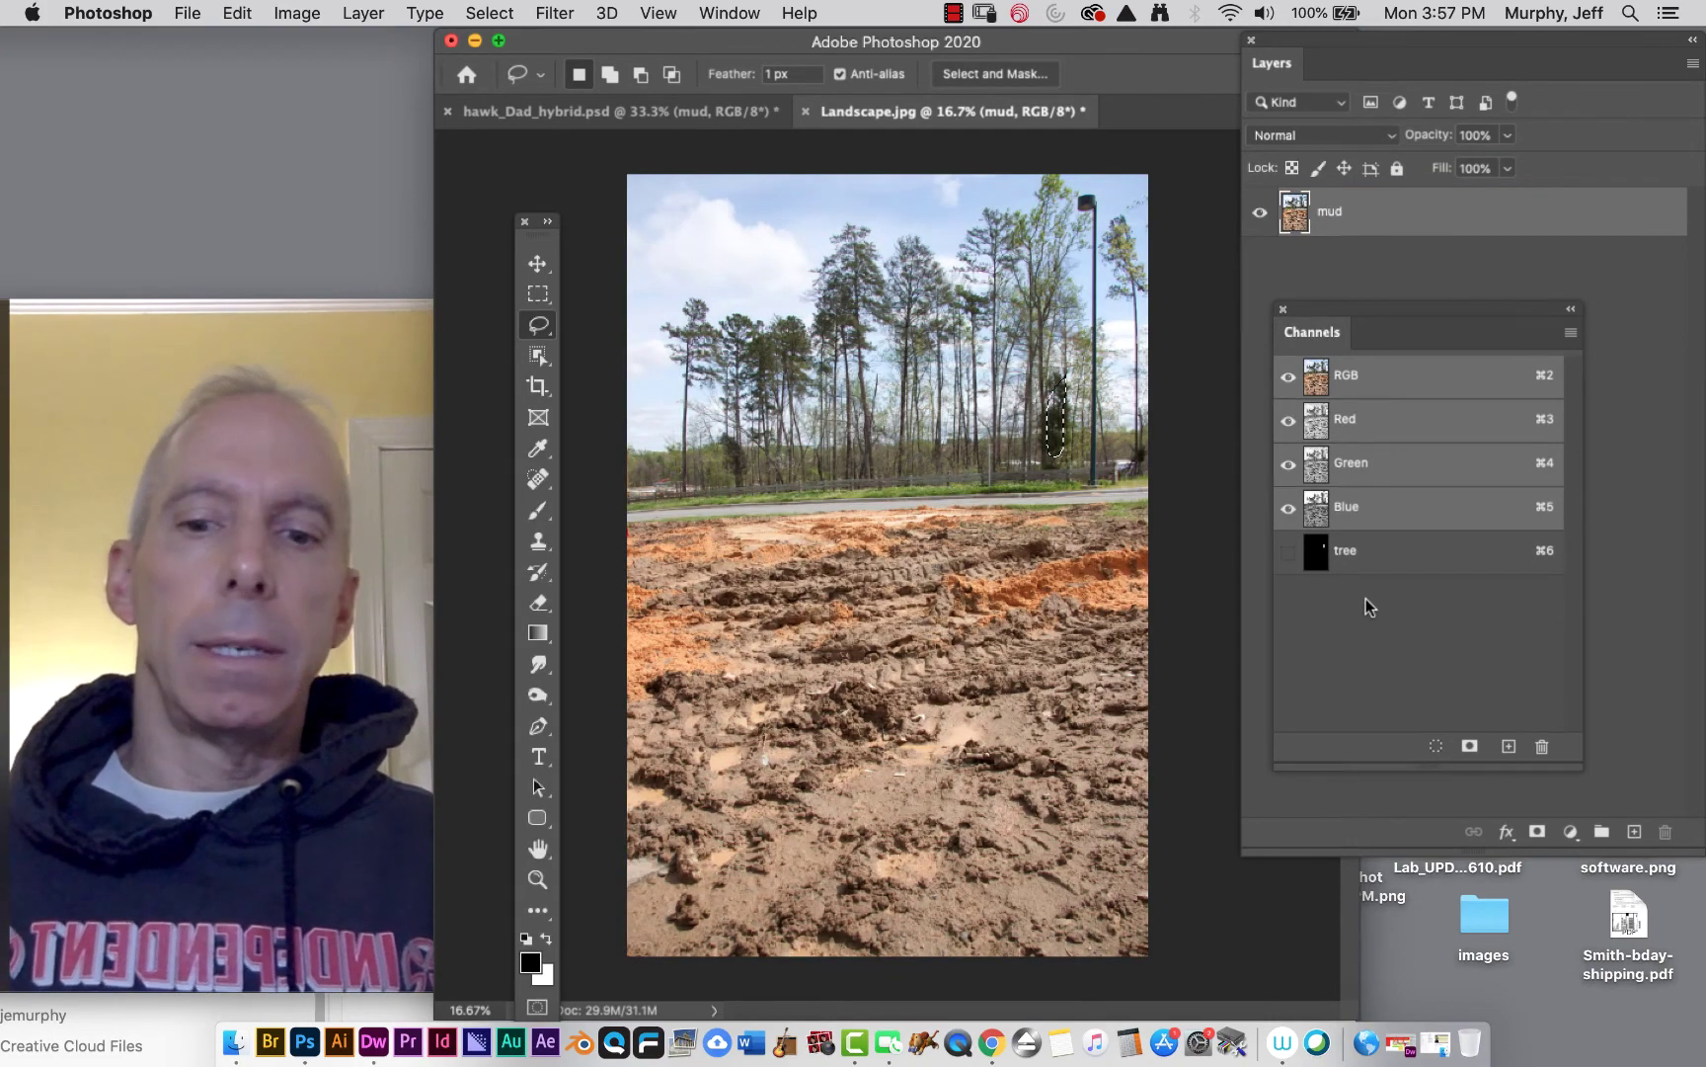
key("super+d")
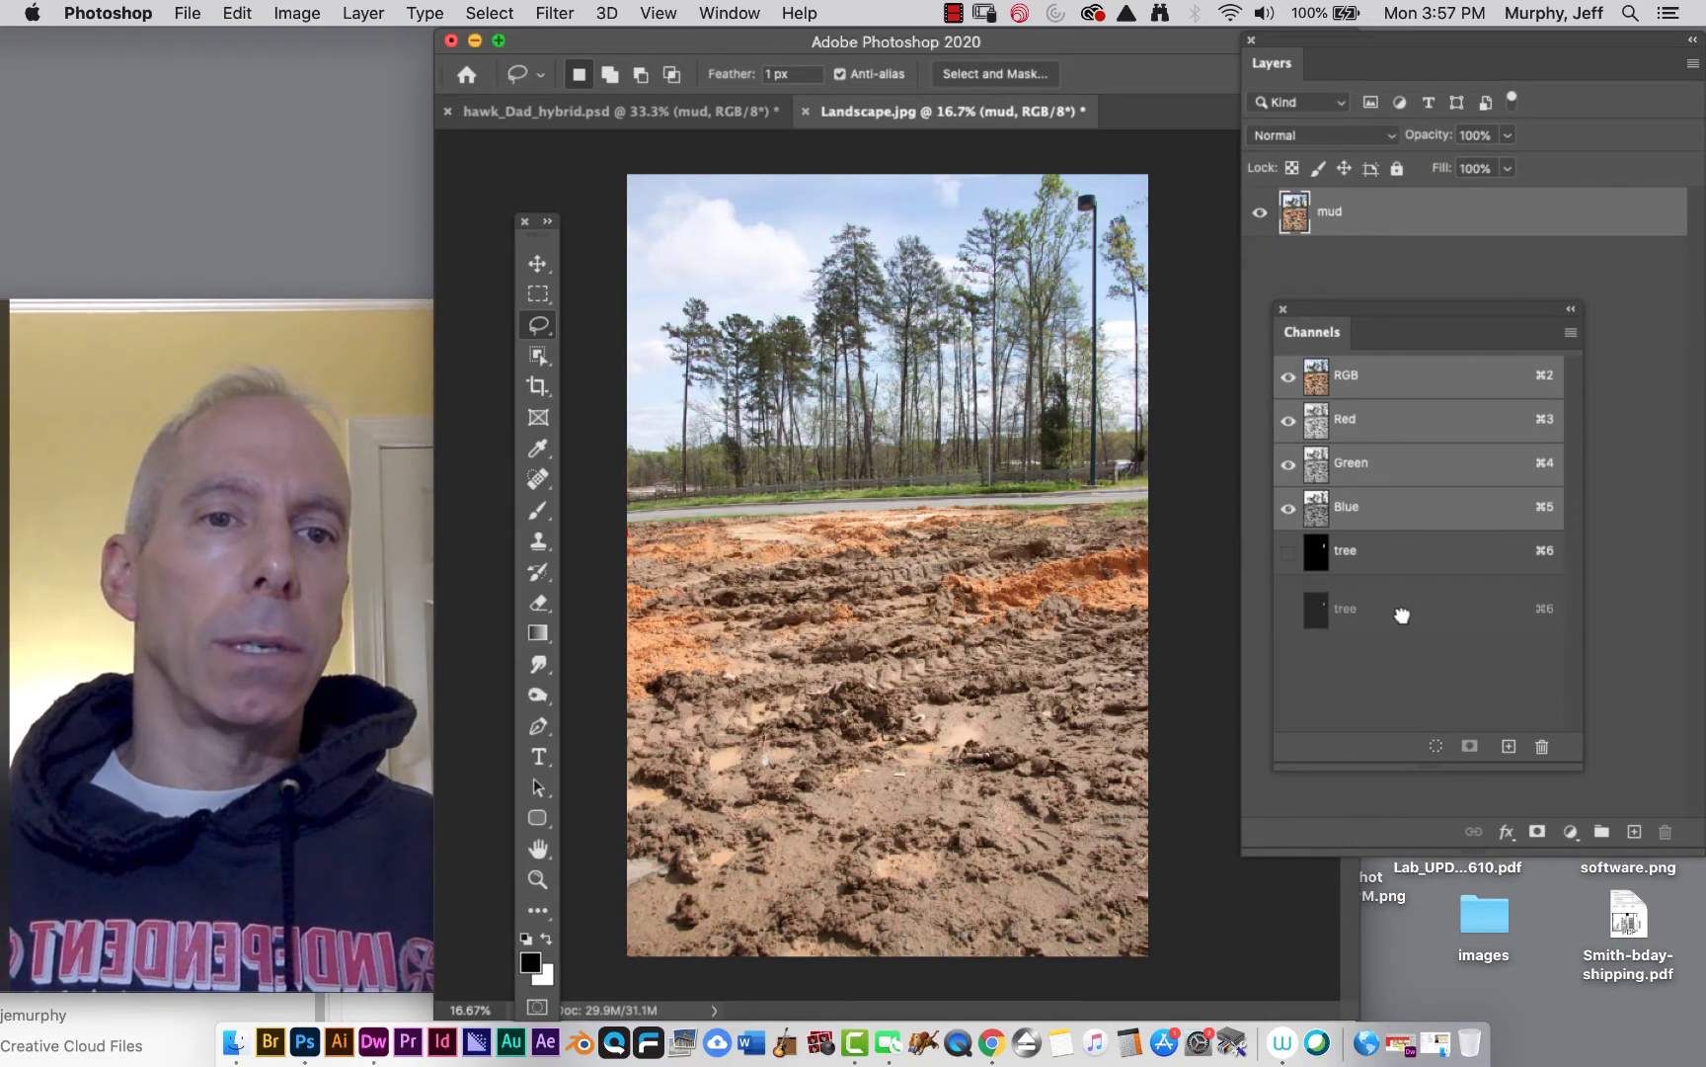
View the tree channel on its own once more and return to the RGB composite
left_click(1433, 746)
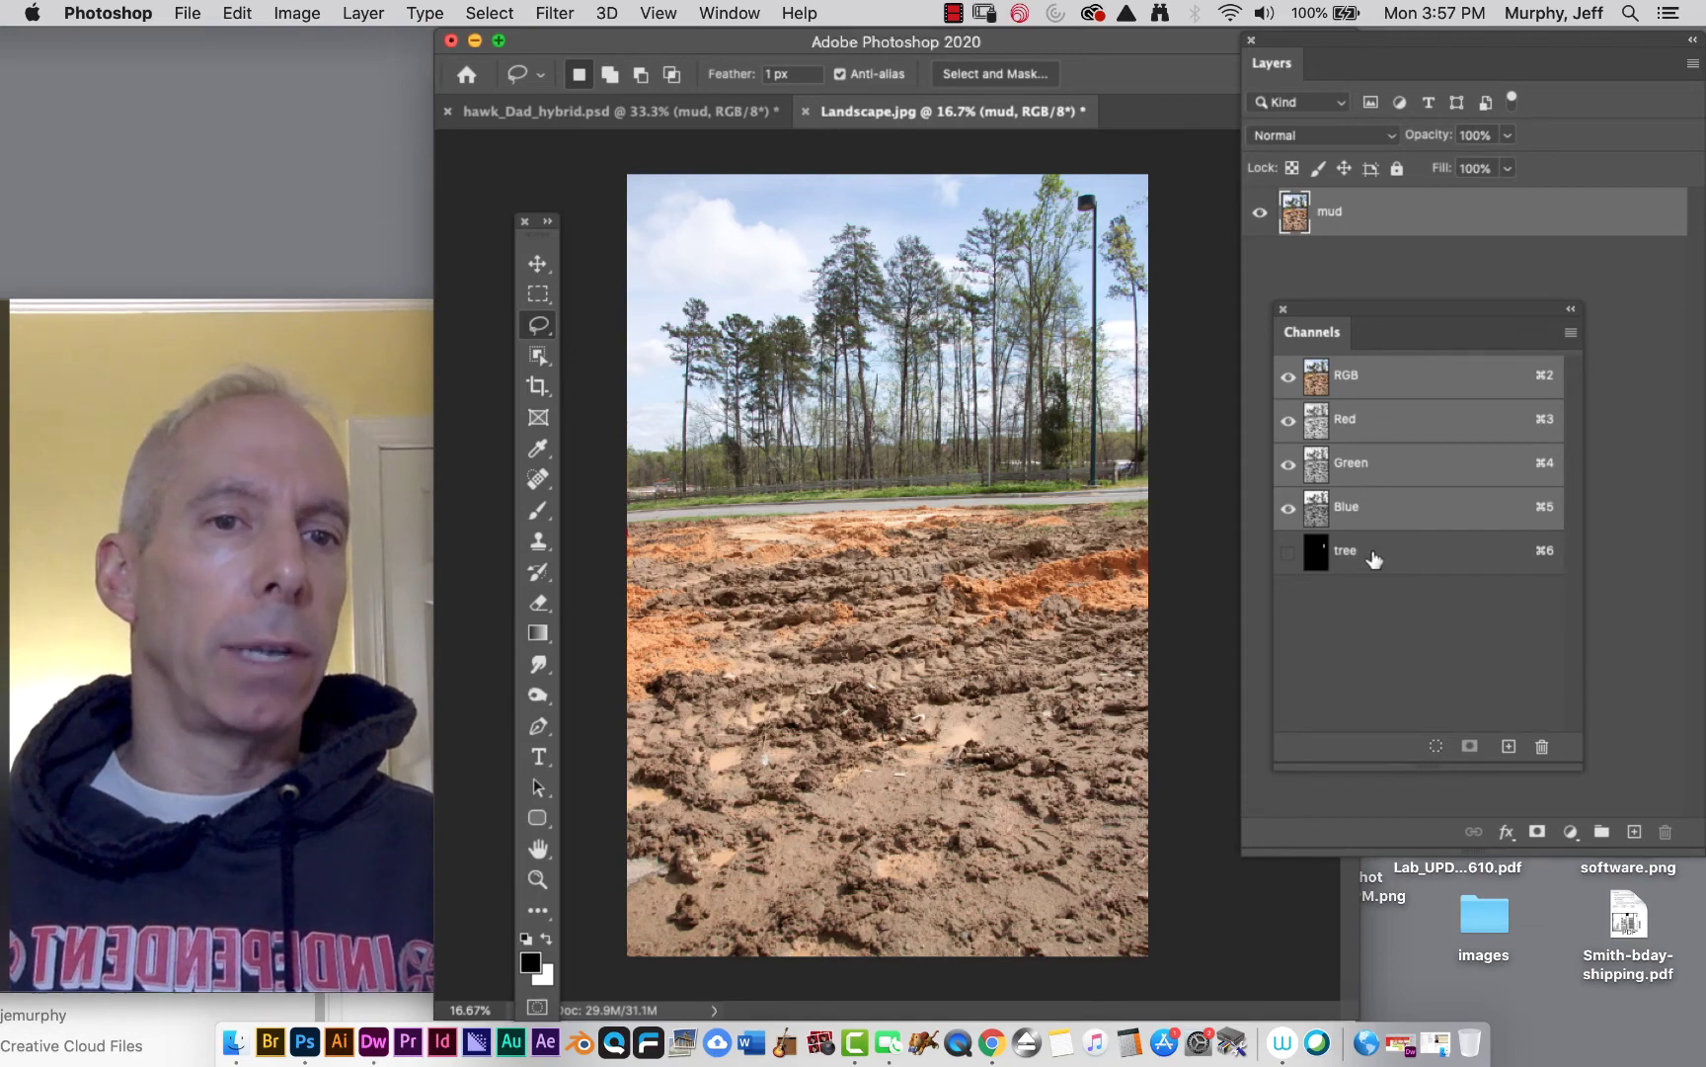
left_click(1380, 559)
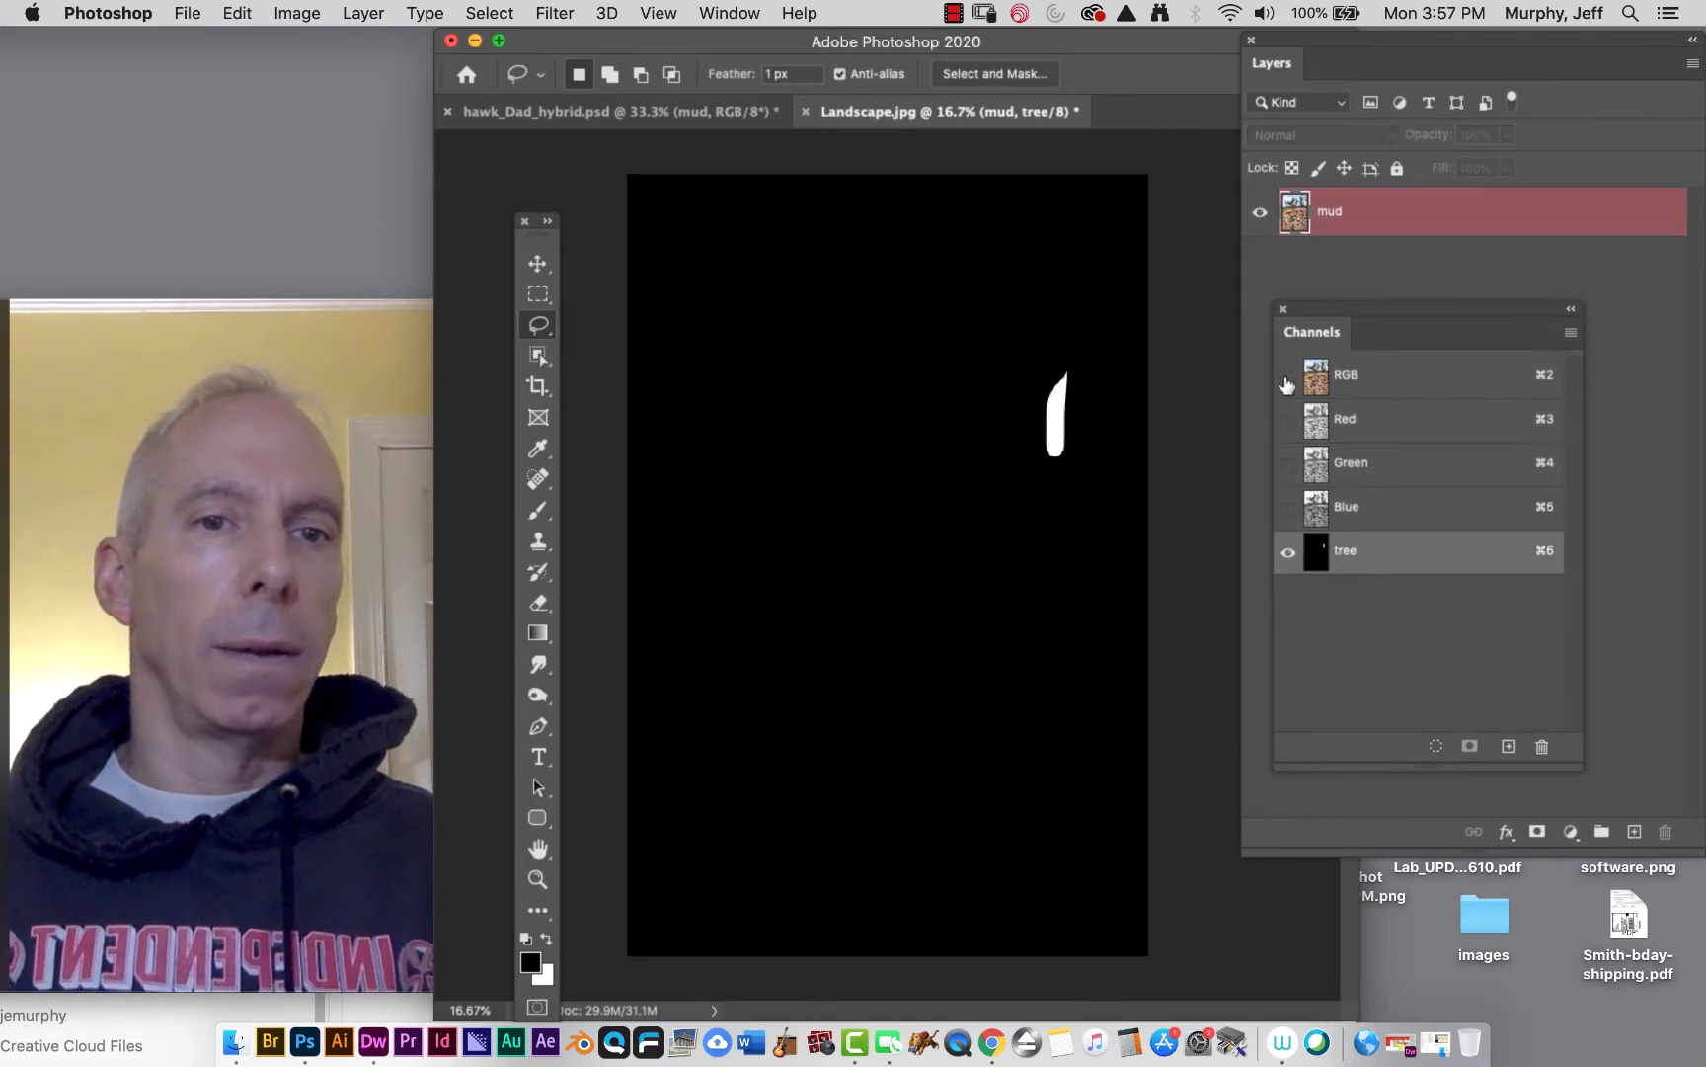
left_click(1353, 393)
left_click(1288, 553)
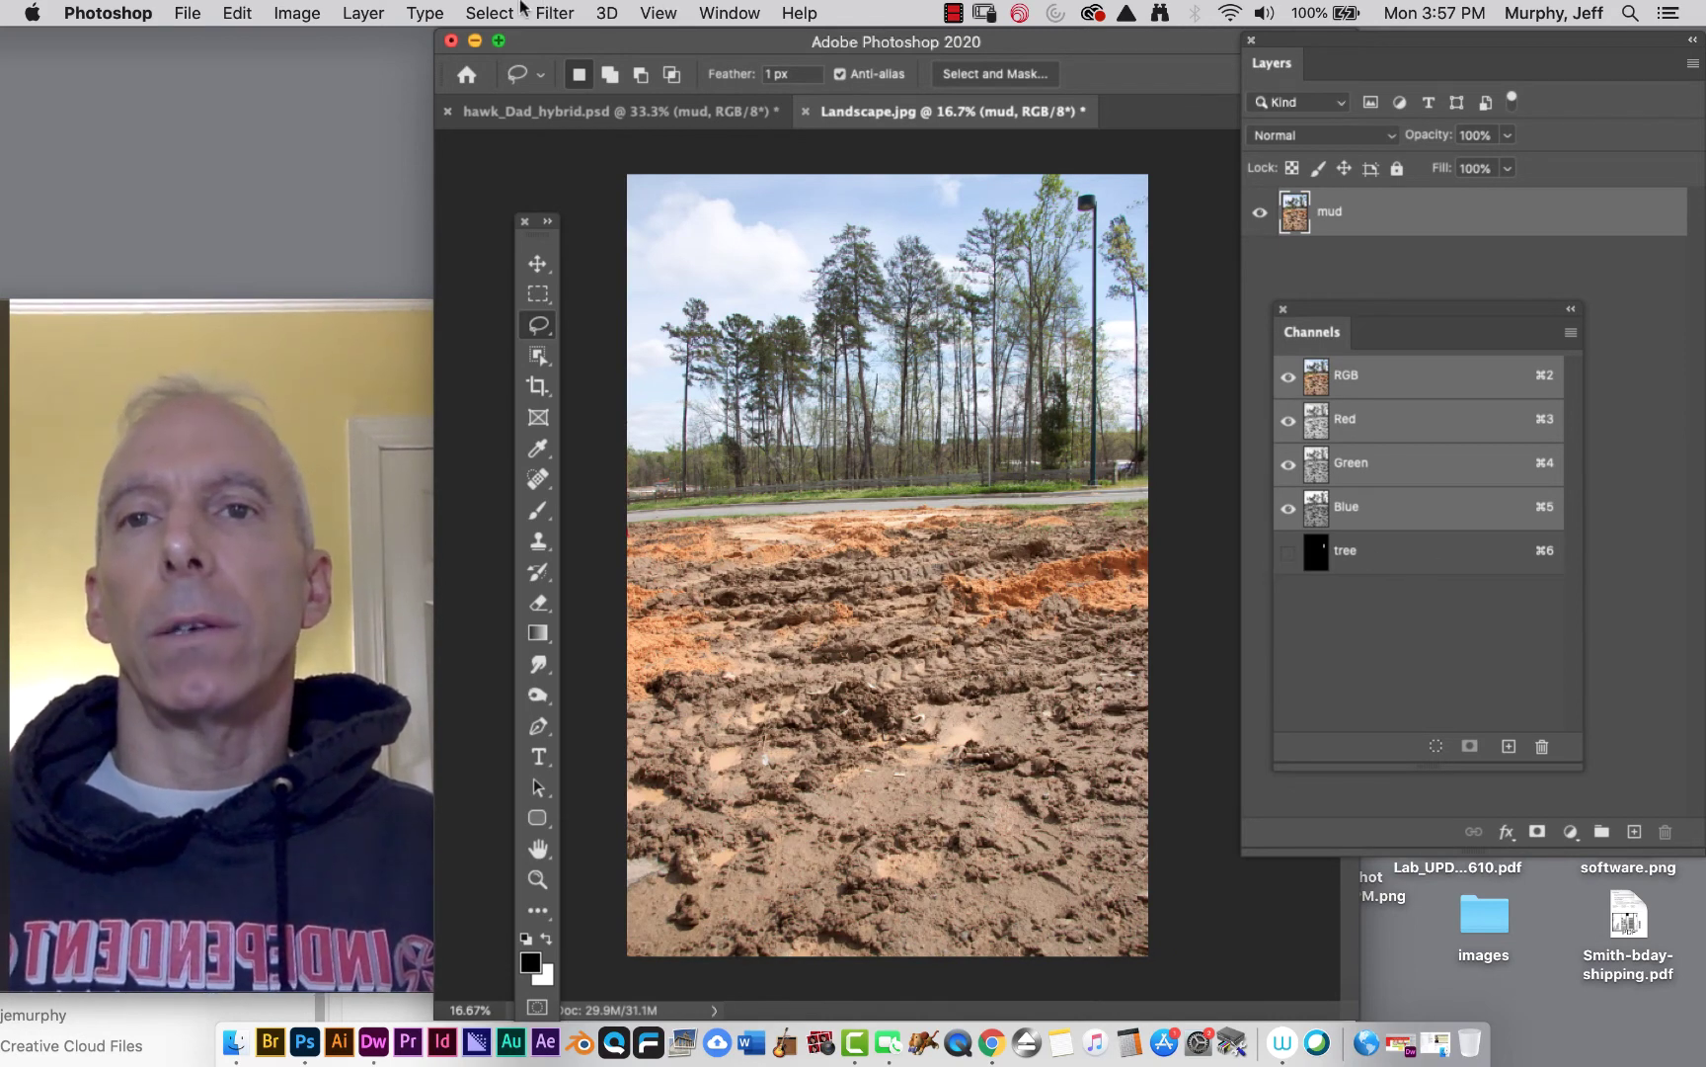
Use Load Selection to load the tree channel as a new selection, and deselect it
left_click(488, 11)
left_click(539, 524)
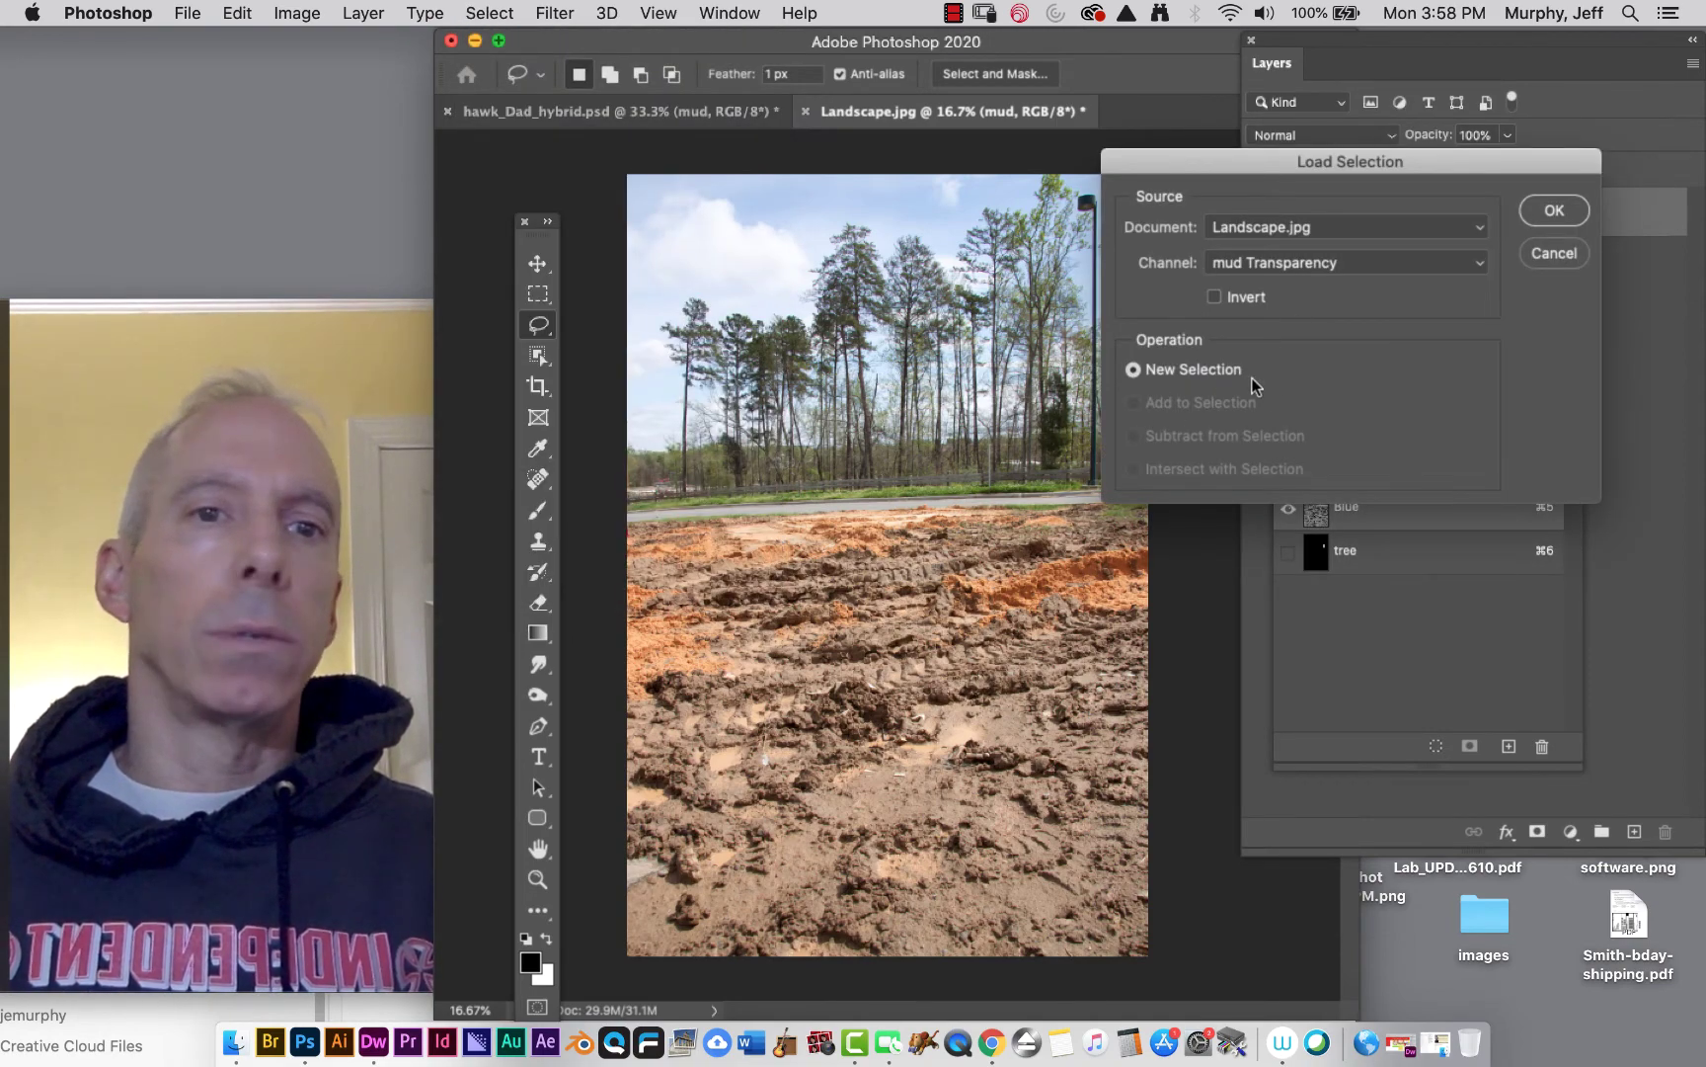
left_click(1339, 262)
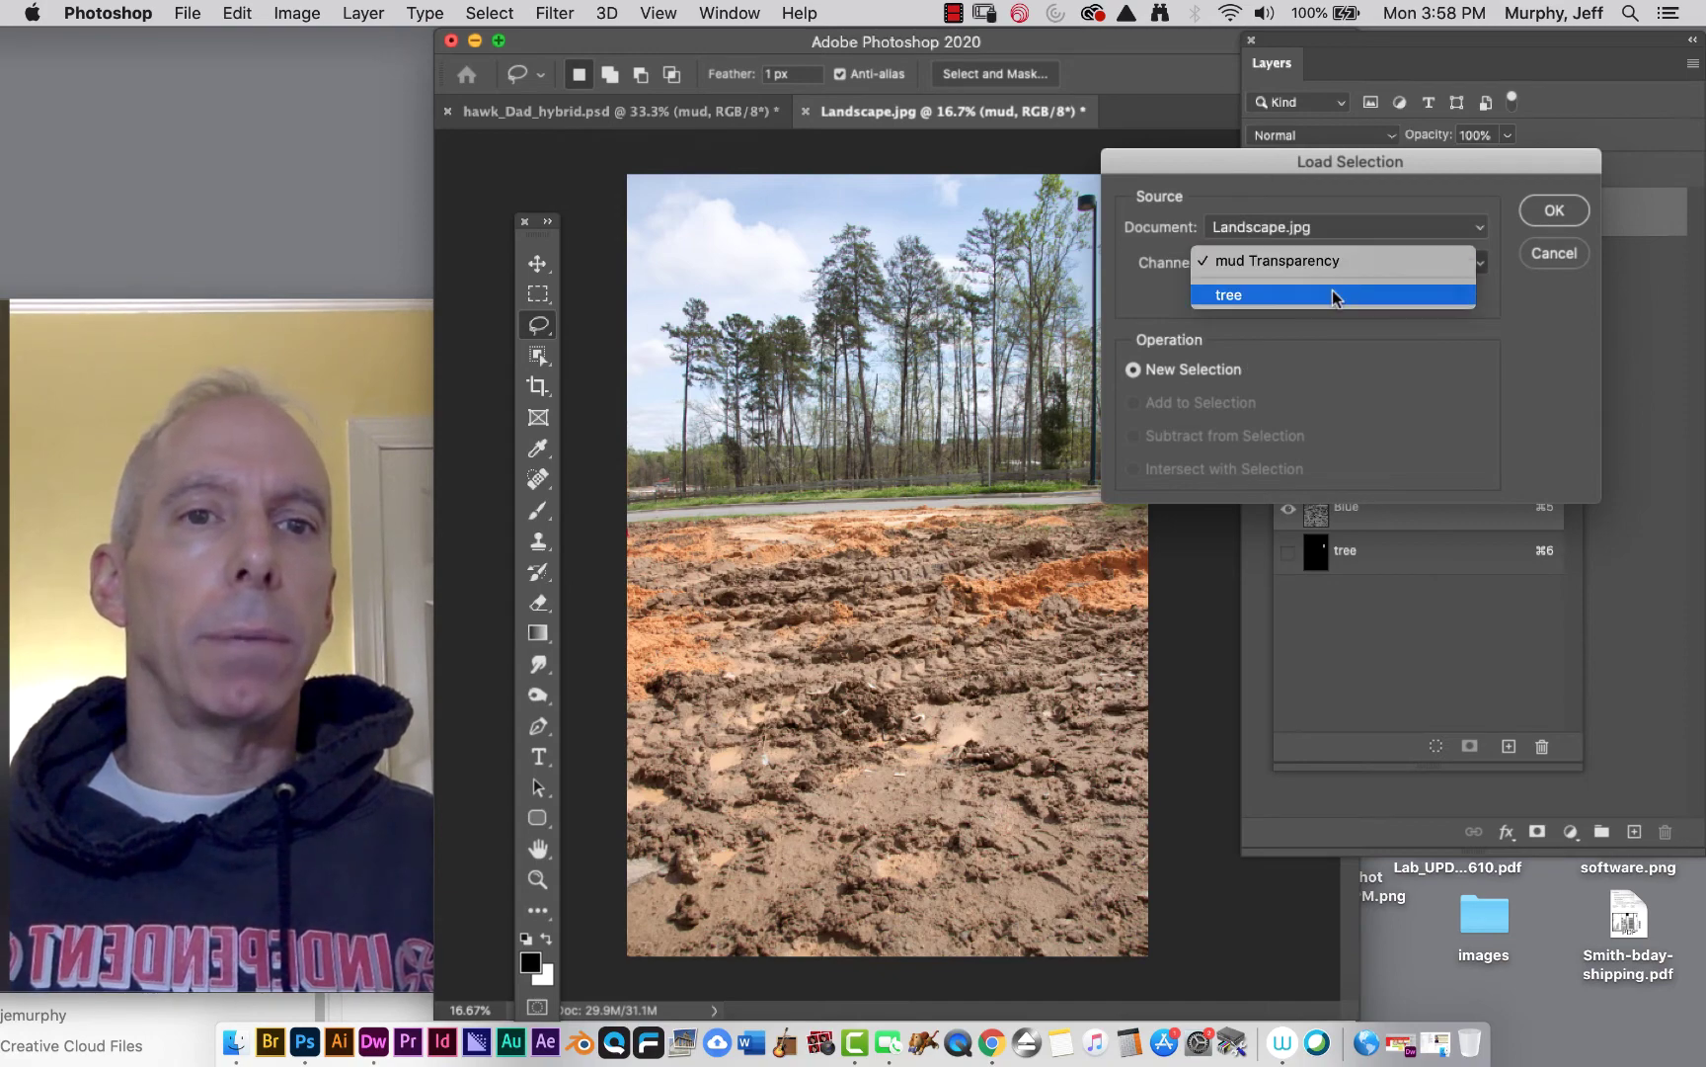
left_click(1333, 297)
left_click(1555, 210)
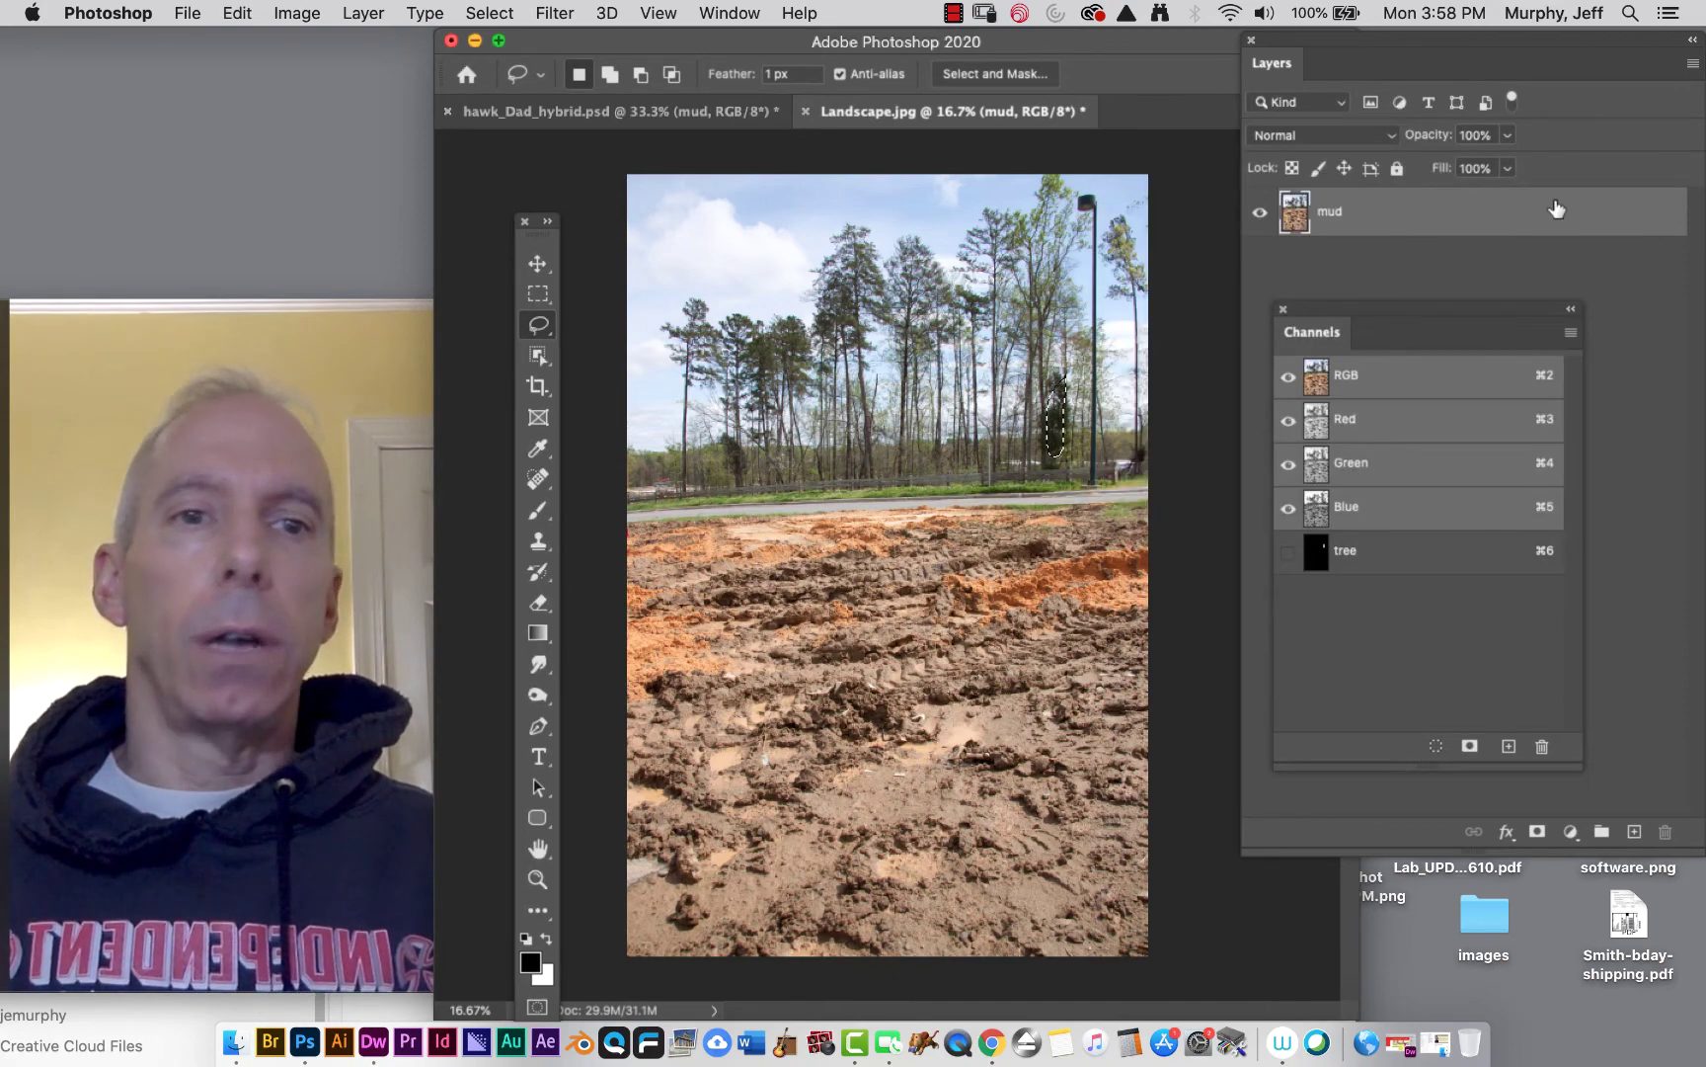
key("super+d")
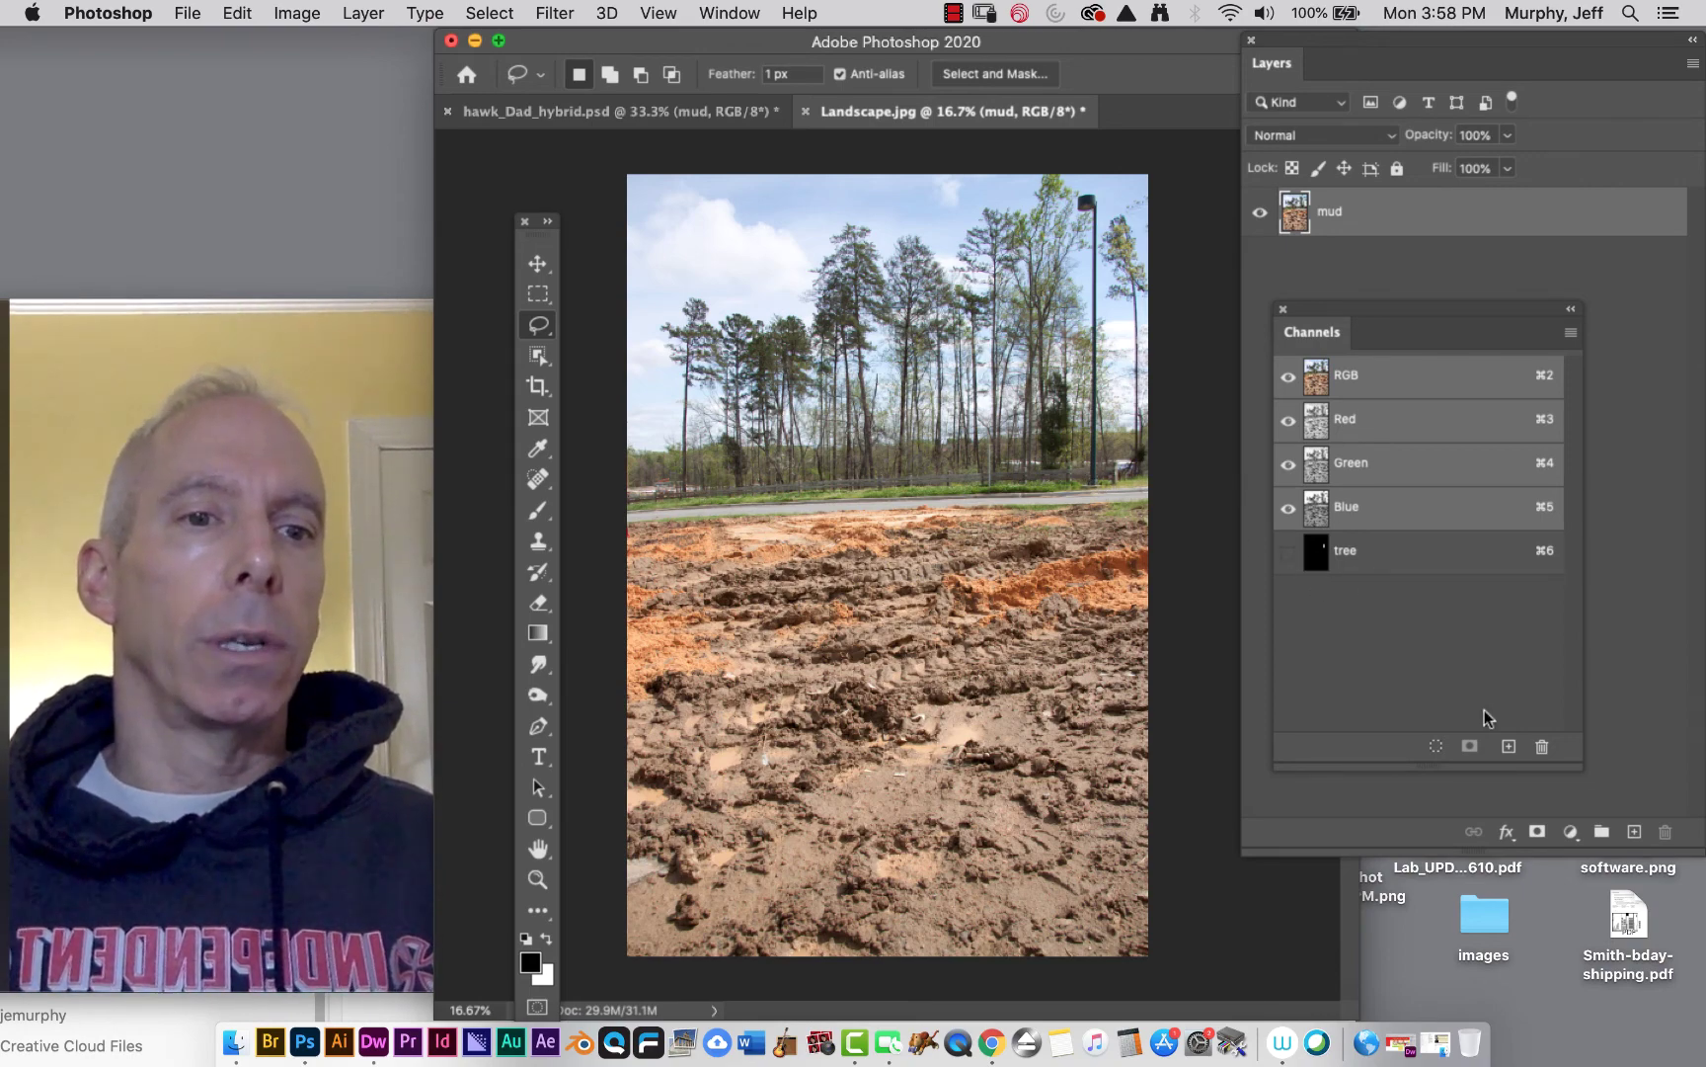
Create a new alpha channel and name it "Alpha gradient"
left_click(1509, 748)
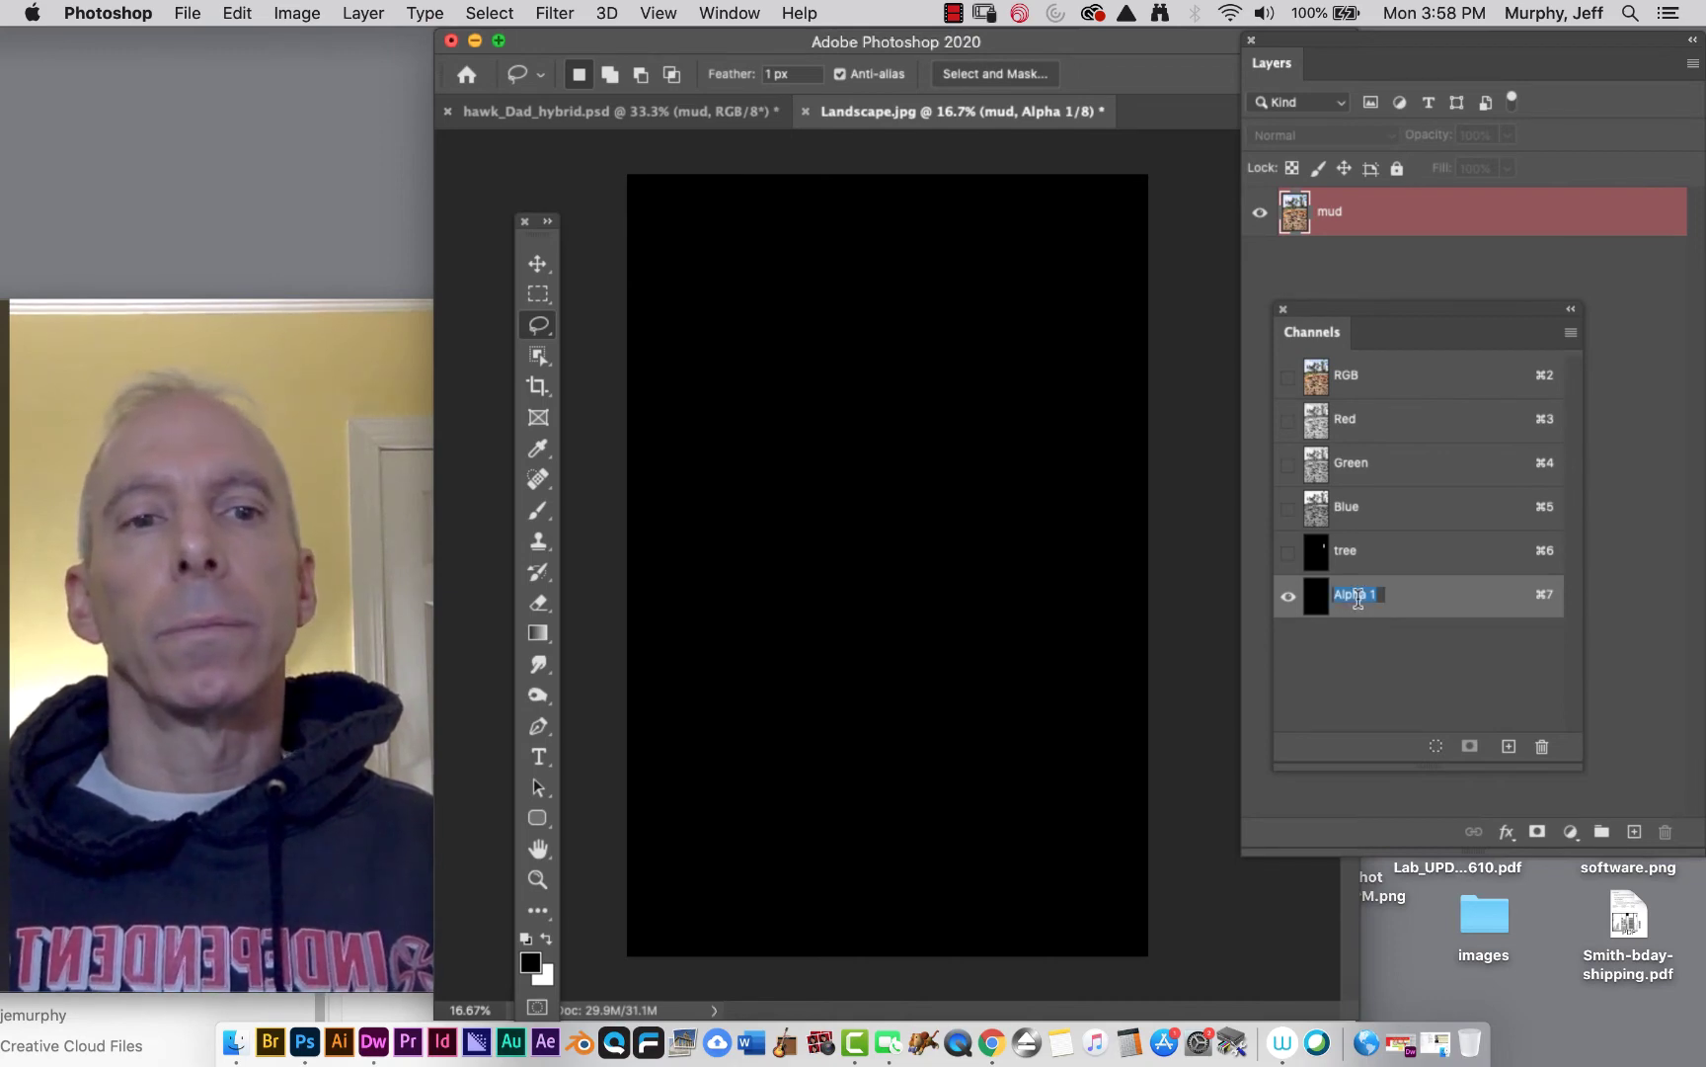
left_click(1371, 597)
key("BackSpace")
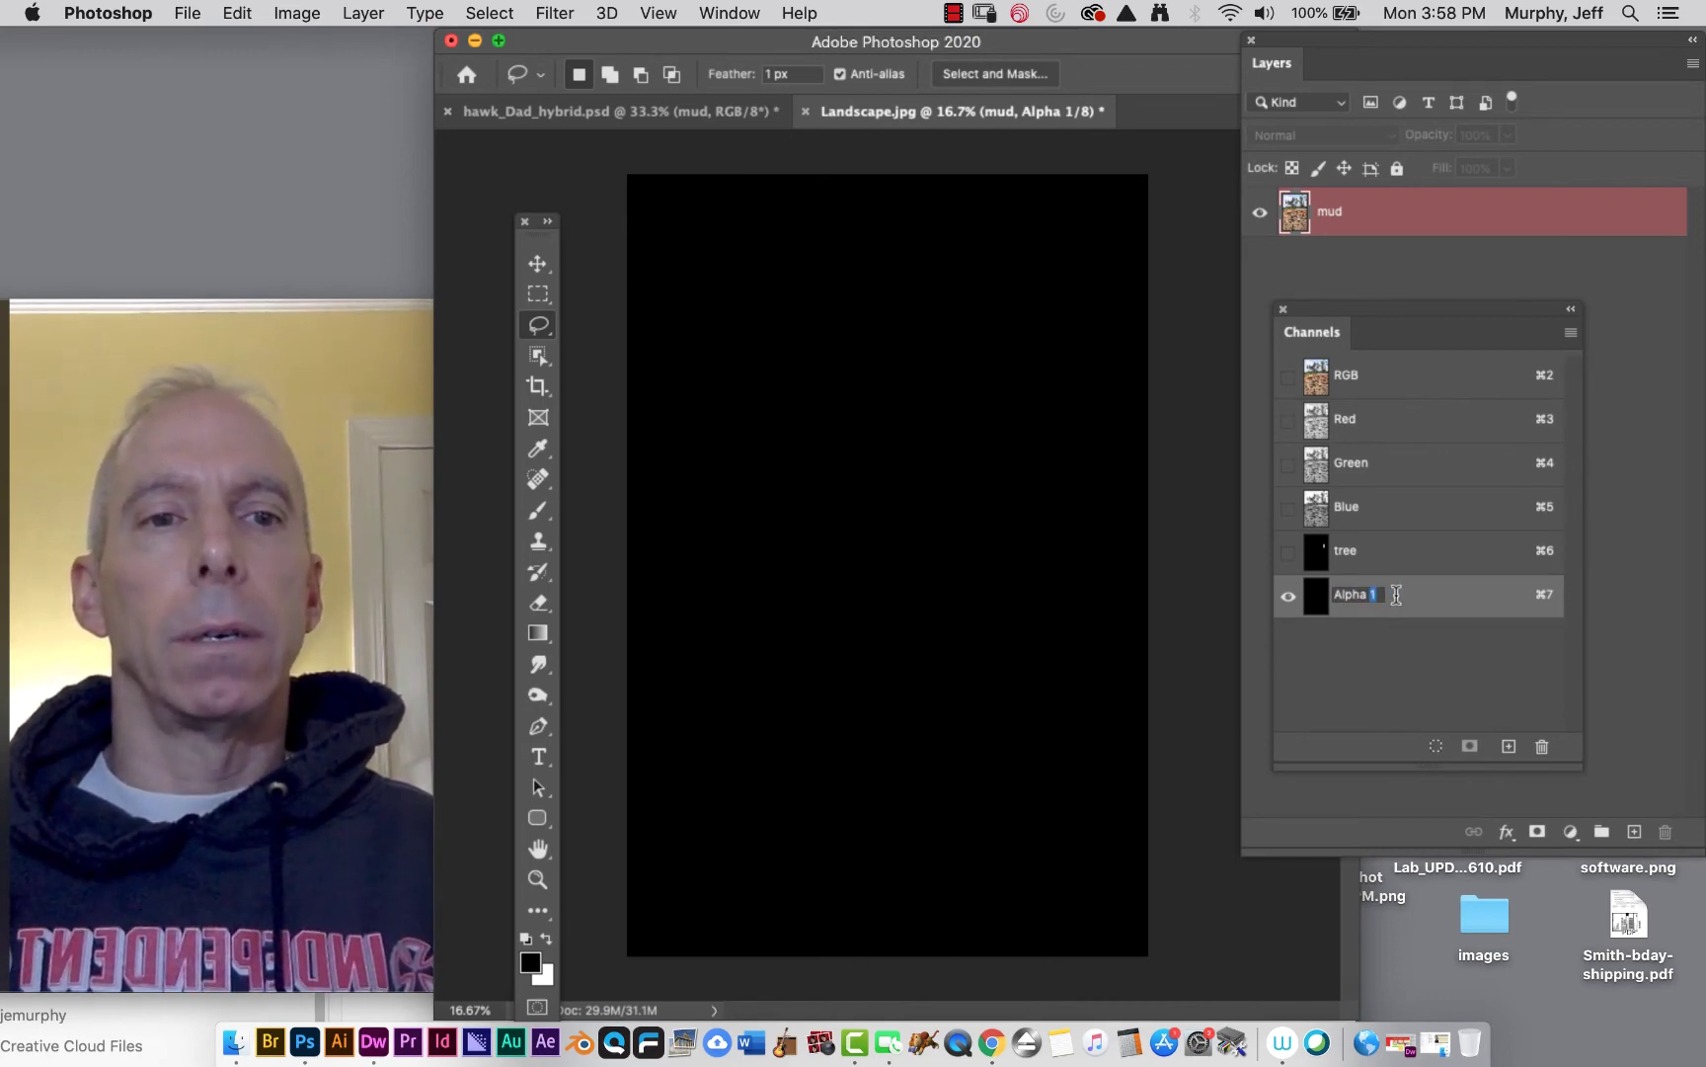
type("gradient")
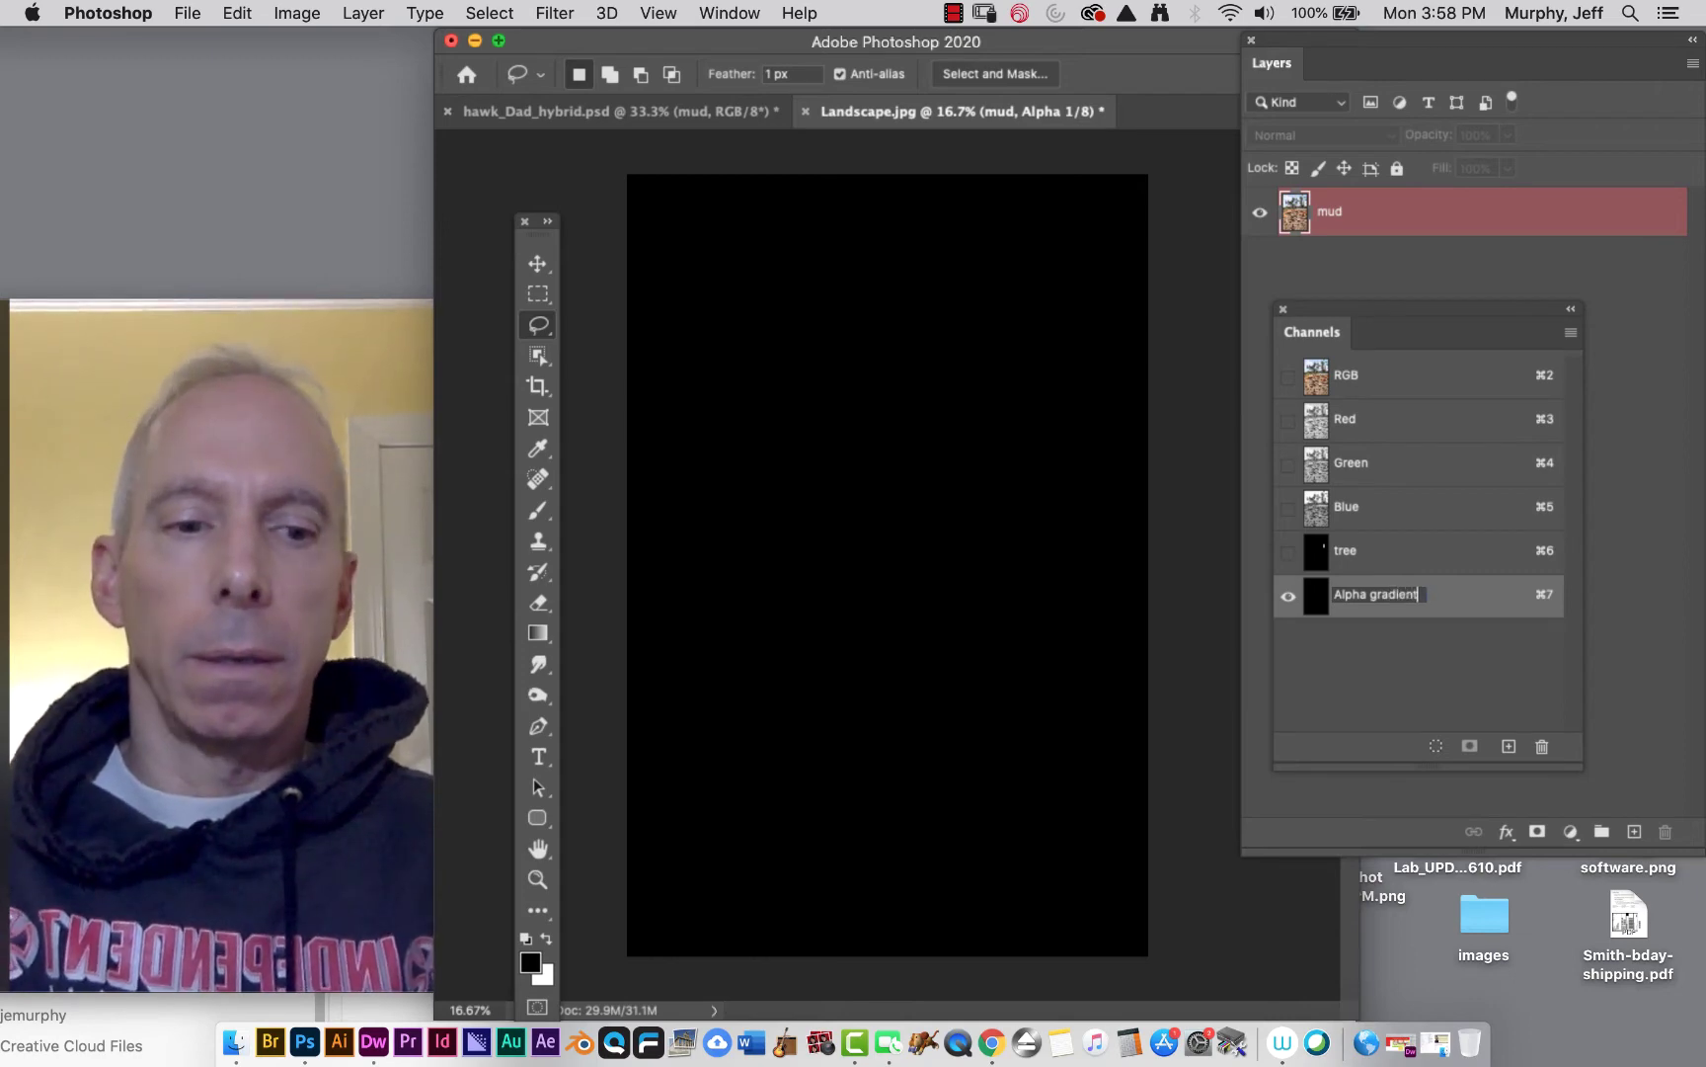
key("Return")
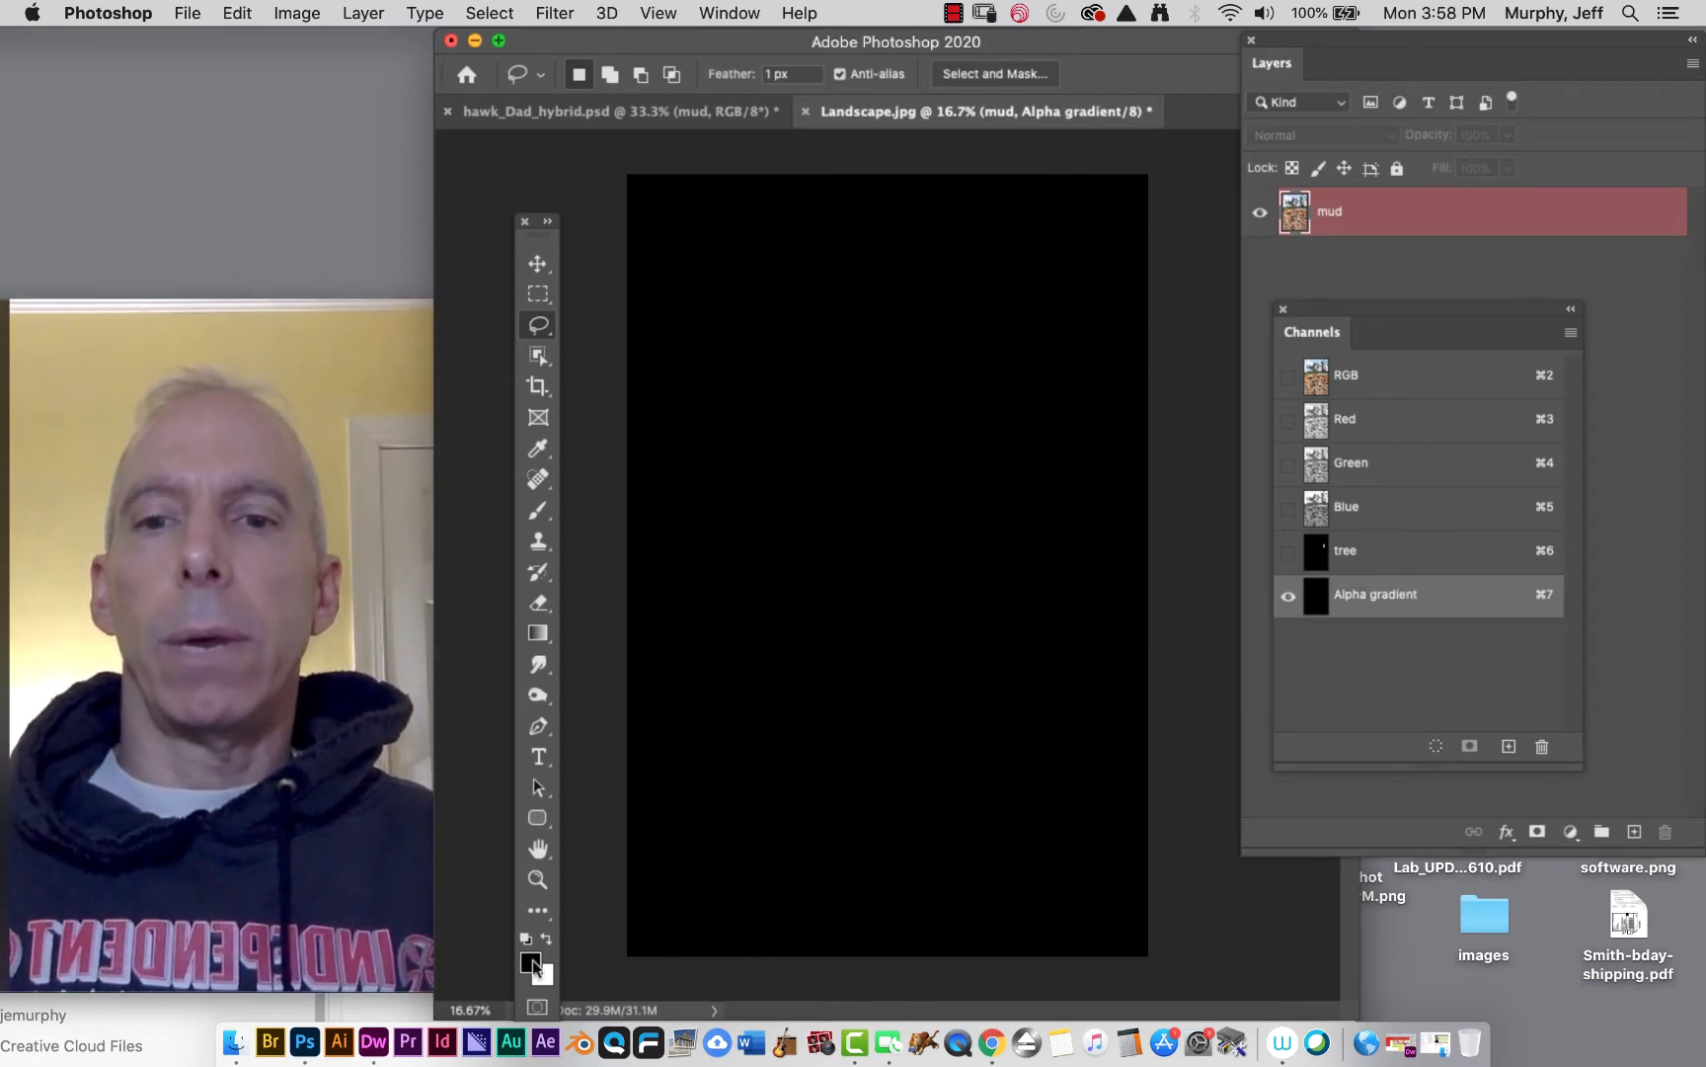
Set the Gradient tool to linear and fill the Alpha gradient channel, trying black at the top first and then white at the top
left_click(533, 633)
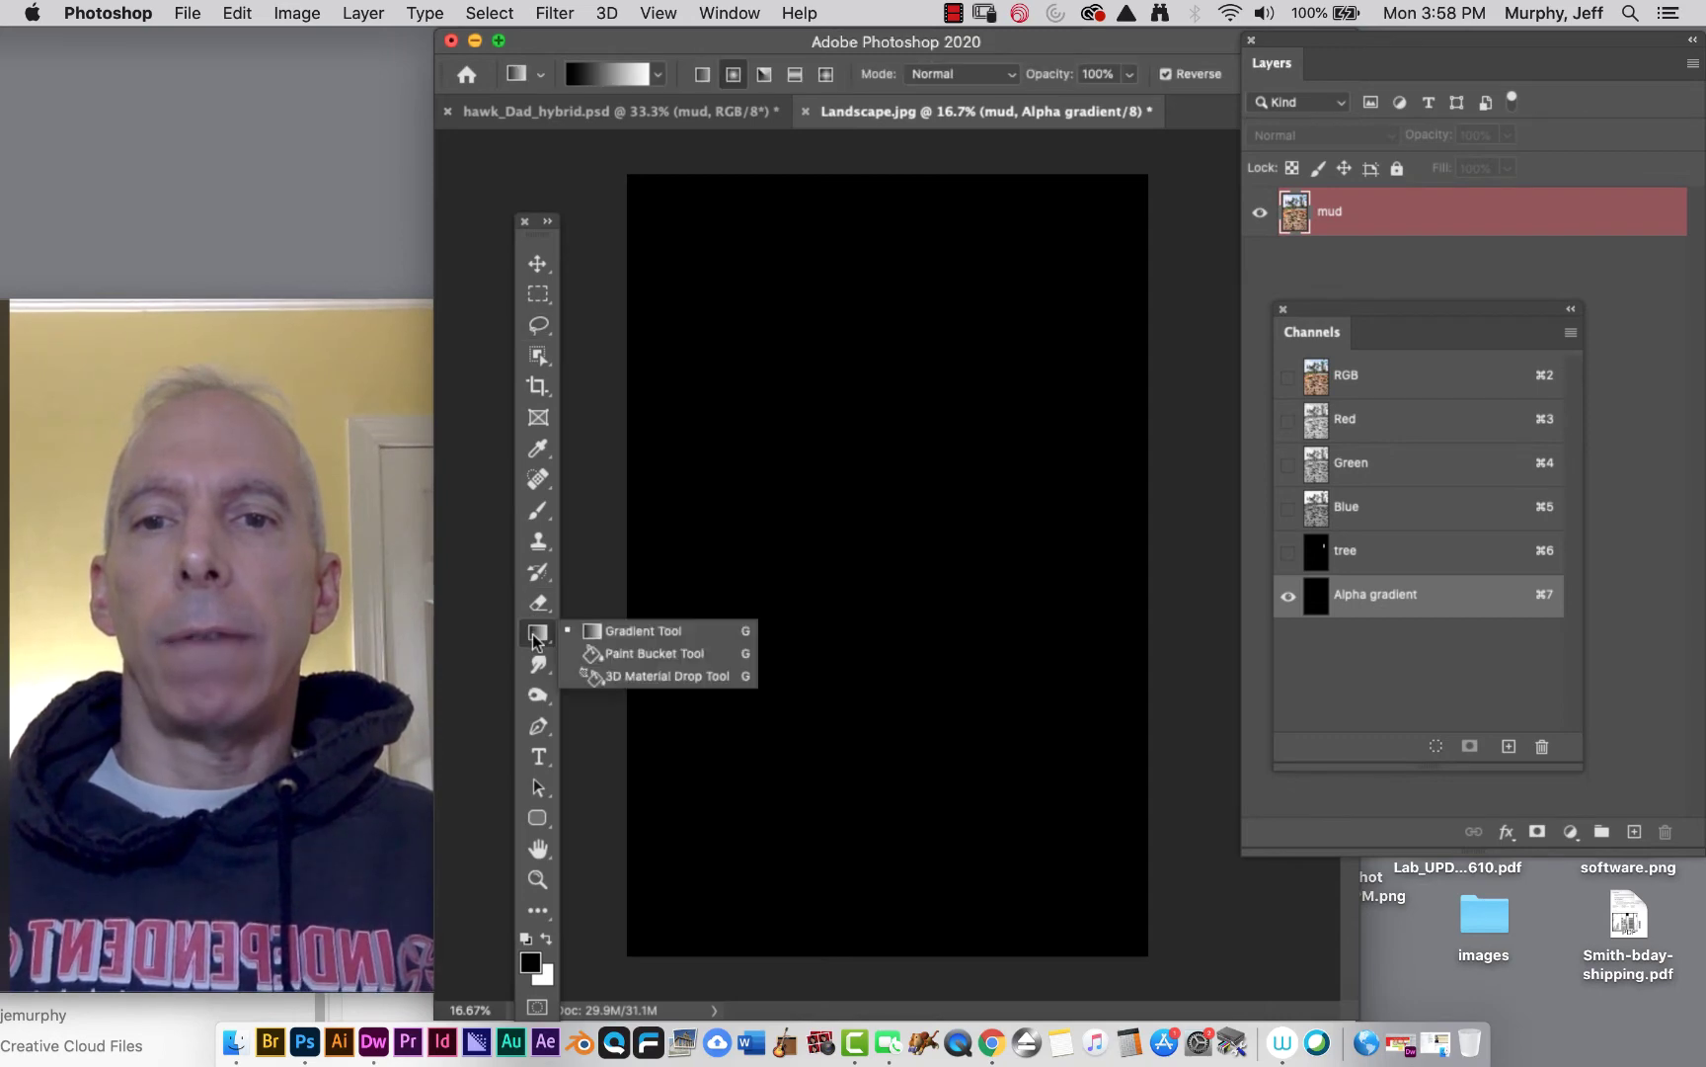
left_click(625, 631)
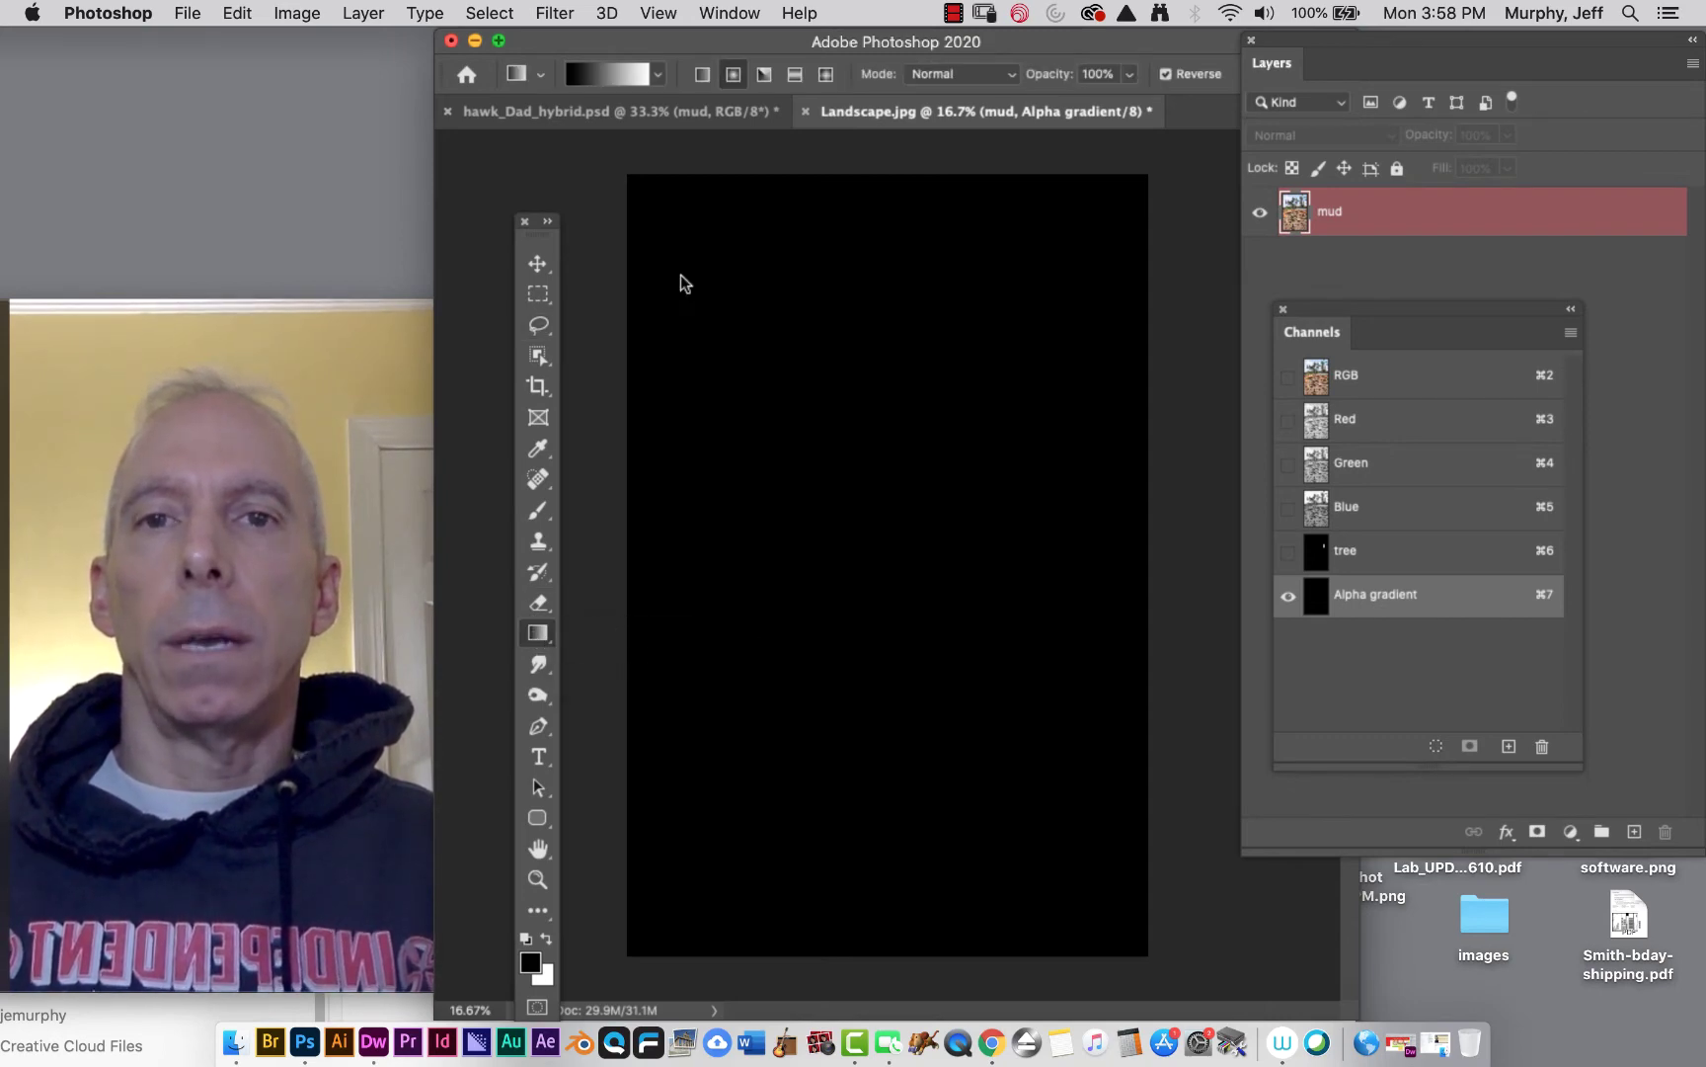
left_click(702, 75)
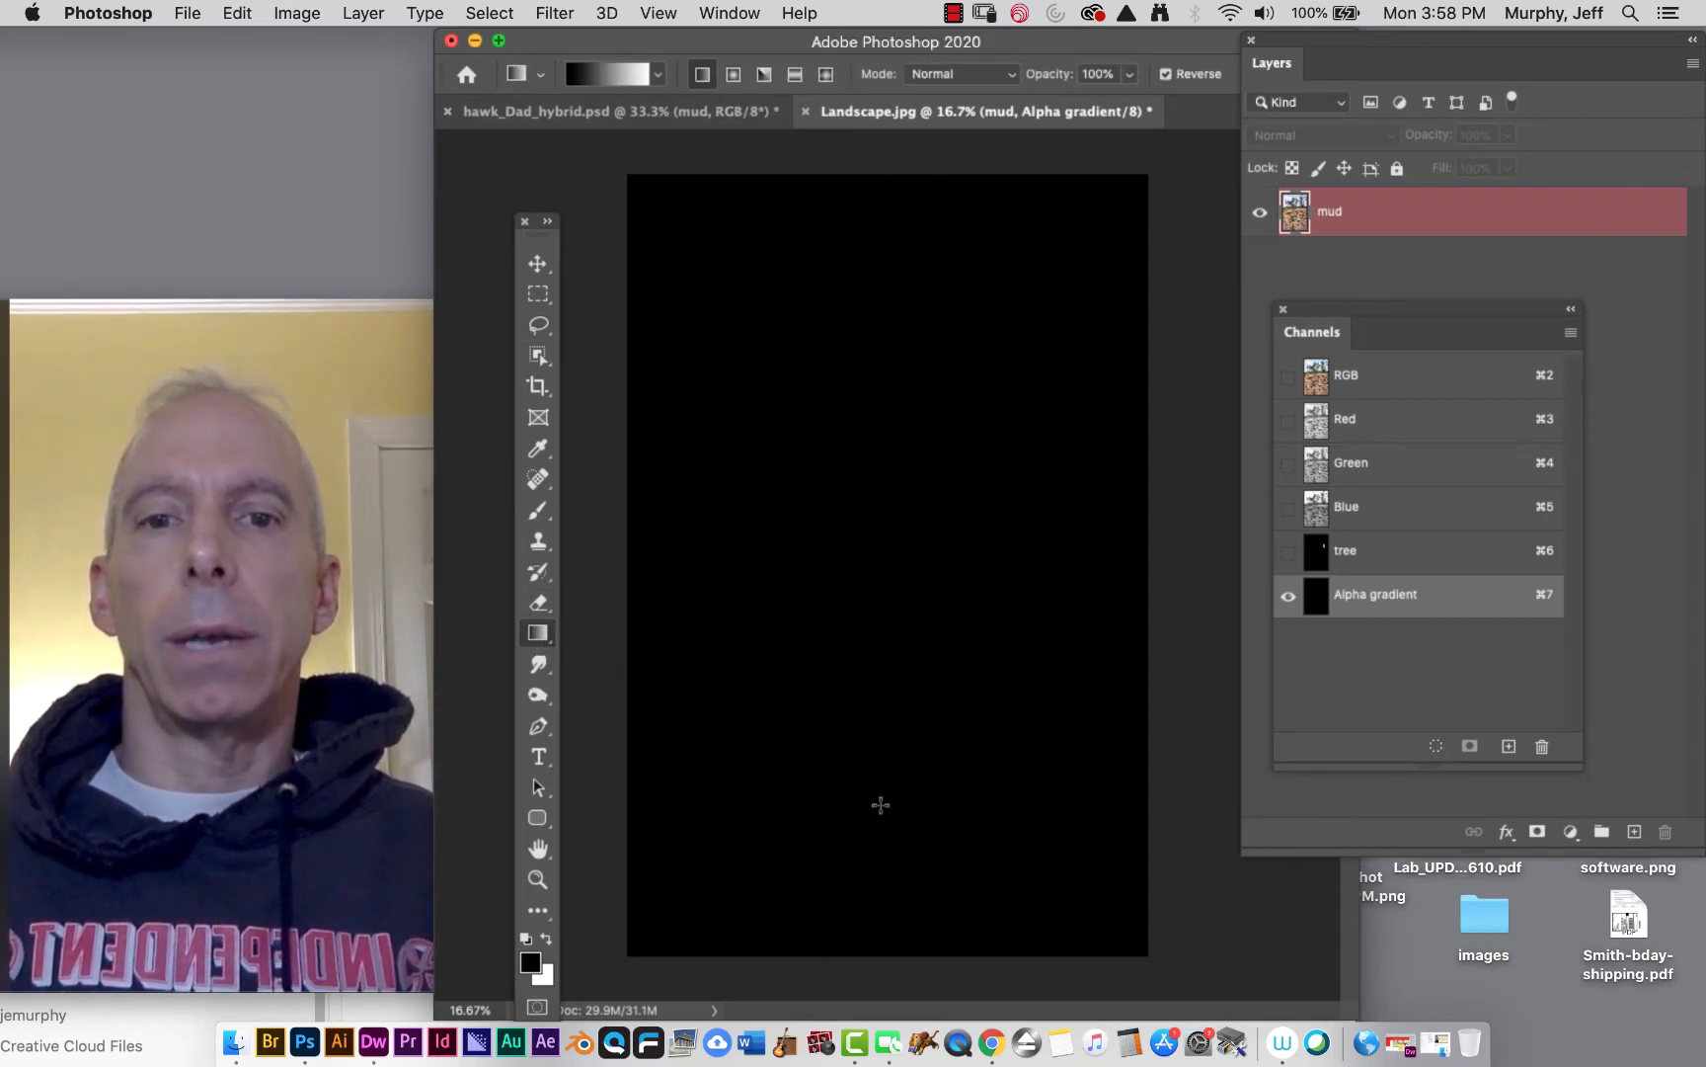
left_click_drag(882, 773, 884, 409)
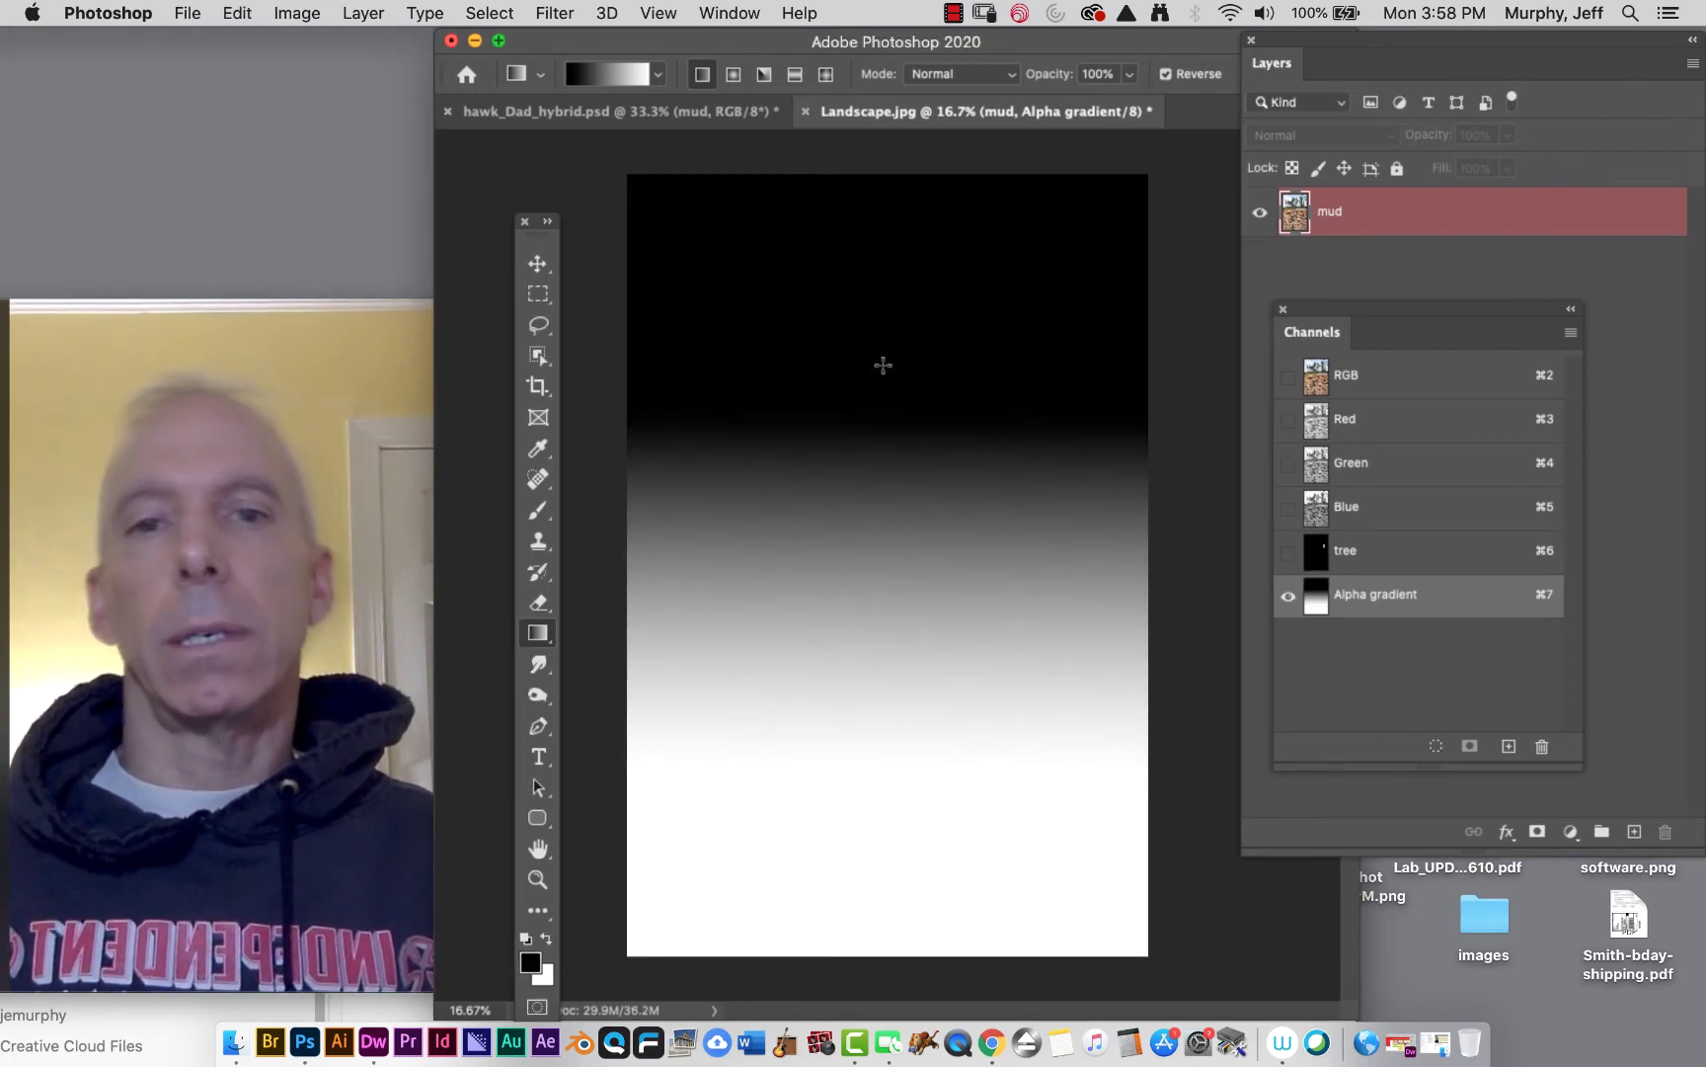
left_click_drag(879, 341, 876, 766)
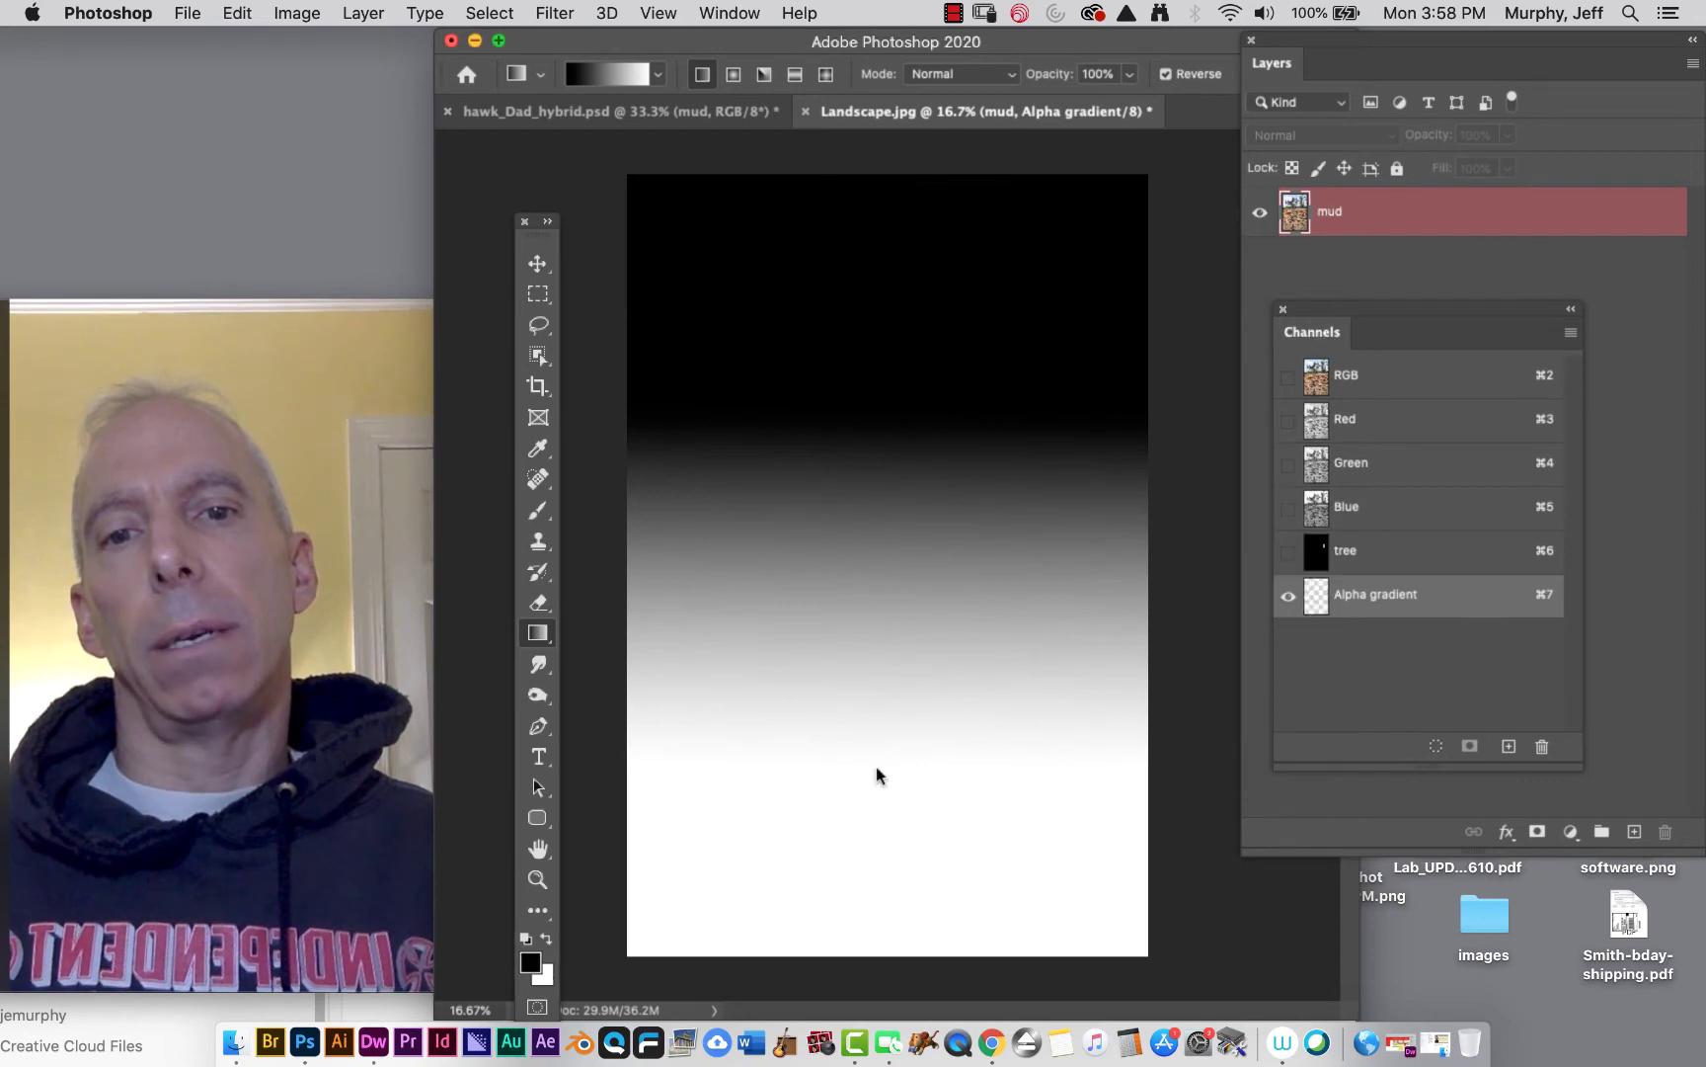
Show the photo beneath the channel's overlay, swap foreground and background colours, and redraw the gradient from the lower mud up to the road
left_click(1288, 376)
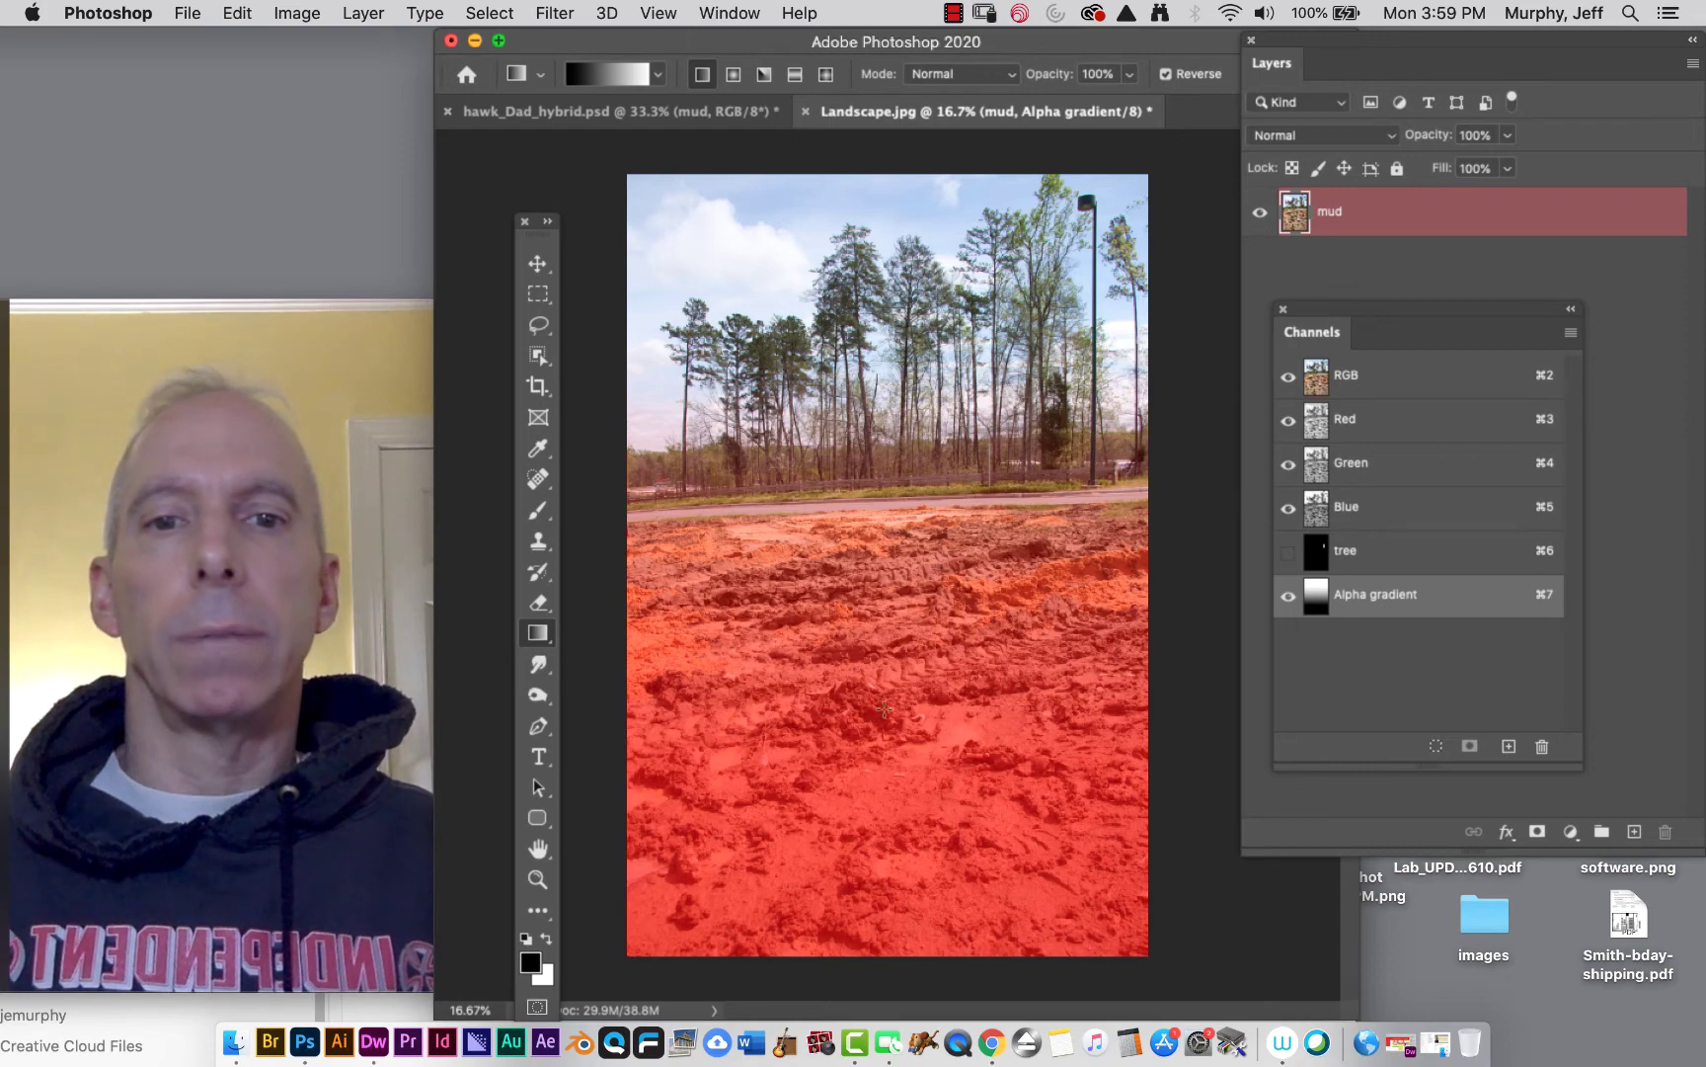
mouse_move(887, 795)
left_mouse_down()
mouse_move(881, 336)
mouse_move(878, 849)
mouse_move(886, 817)
left_mouse_up()
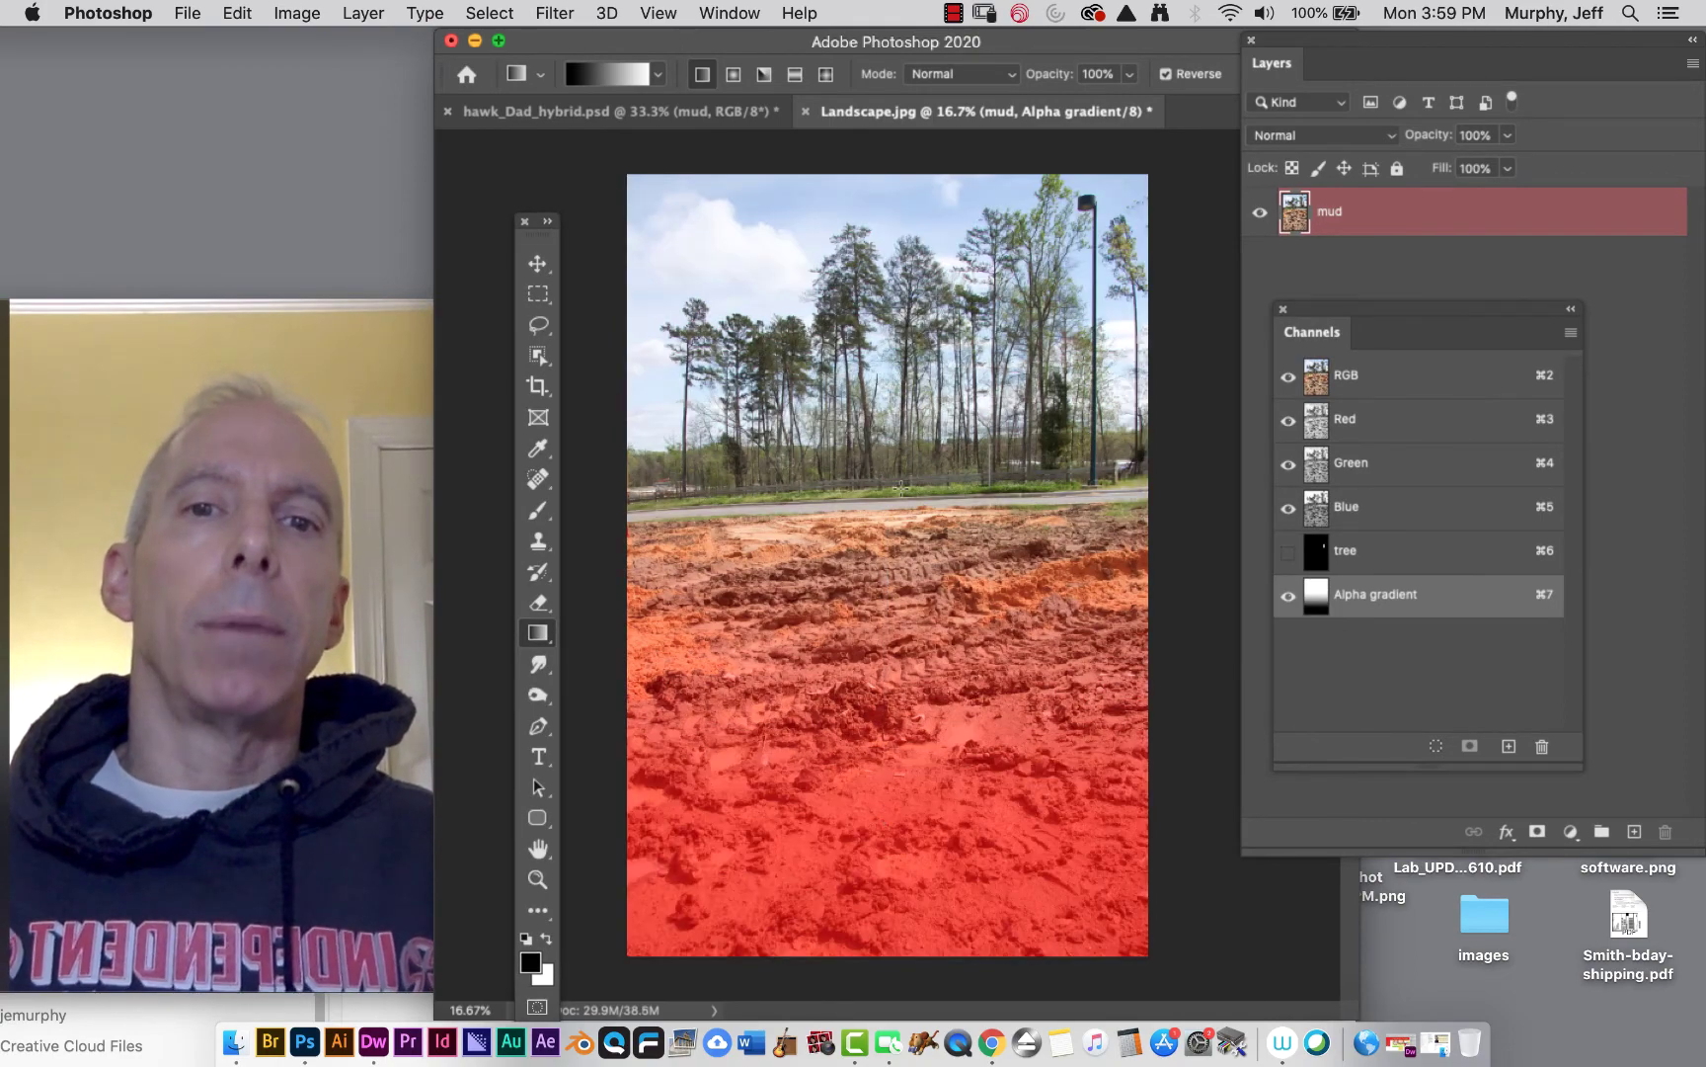
left_click(546, 940)
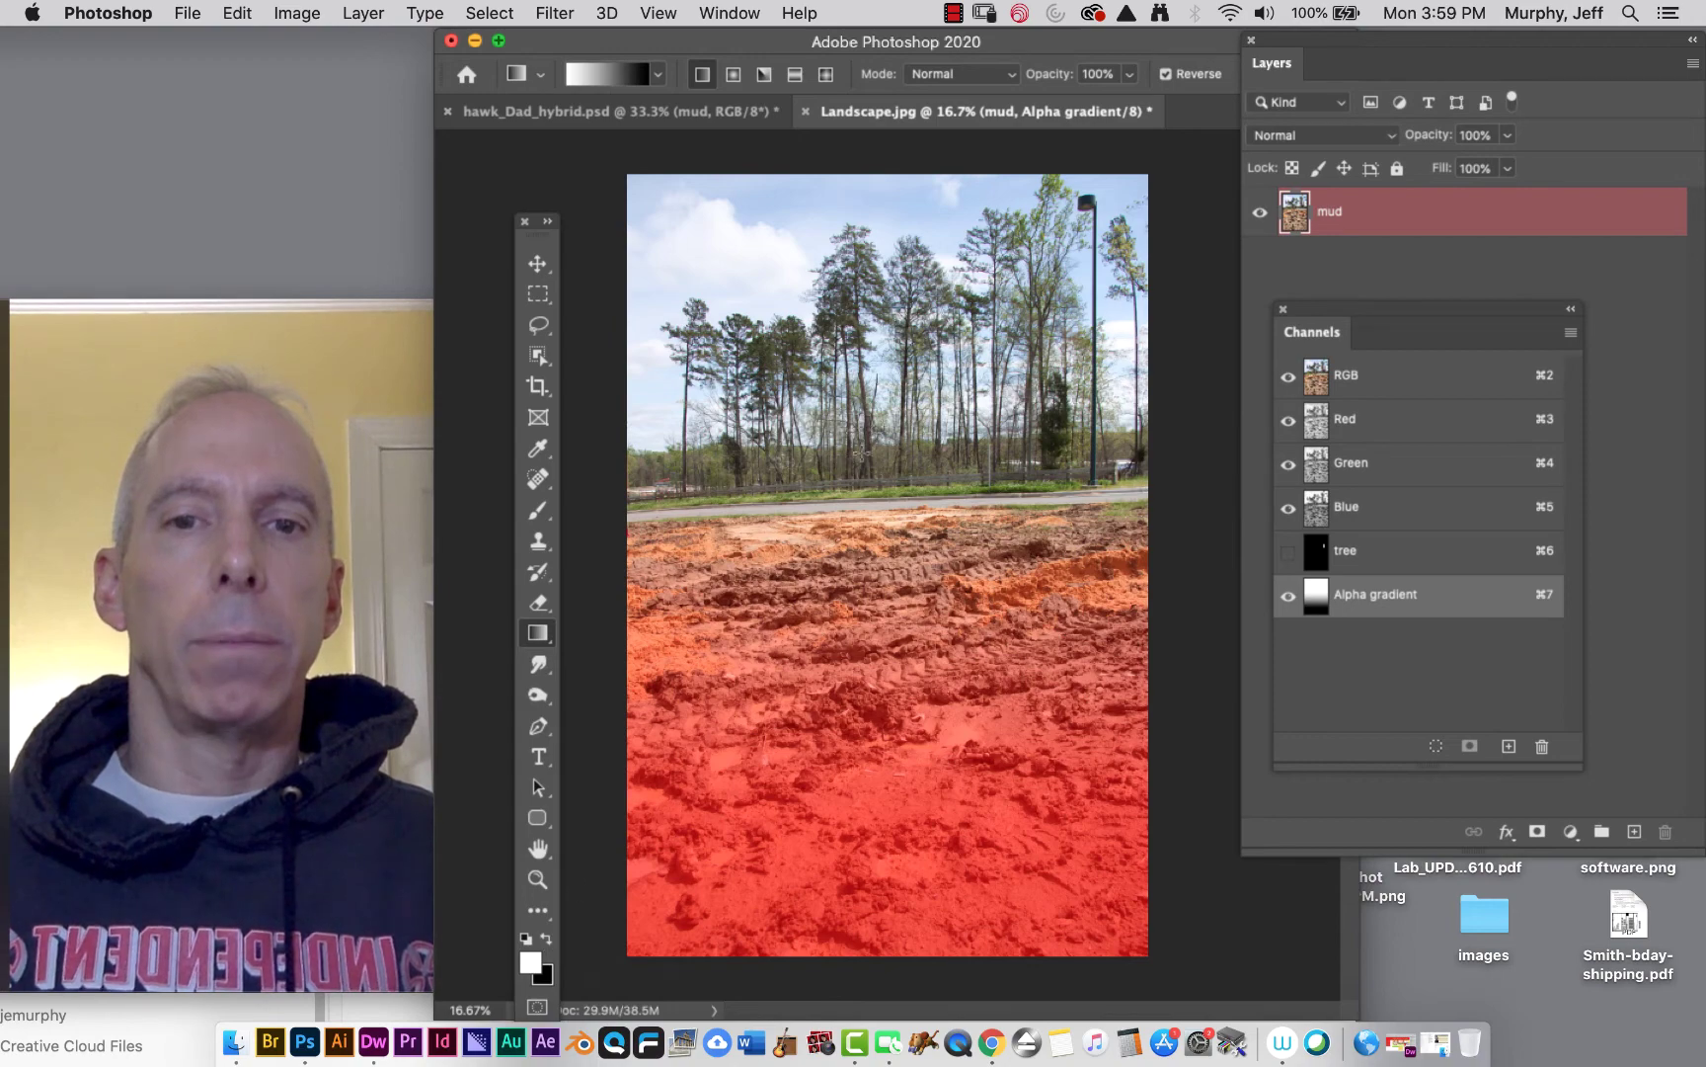
left_click_drag(875, 681, 876, 392)
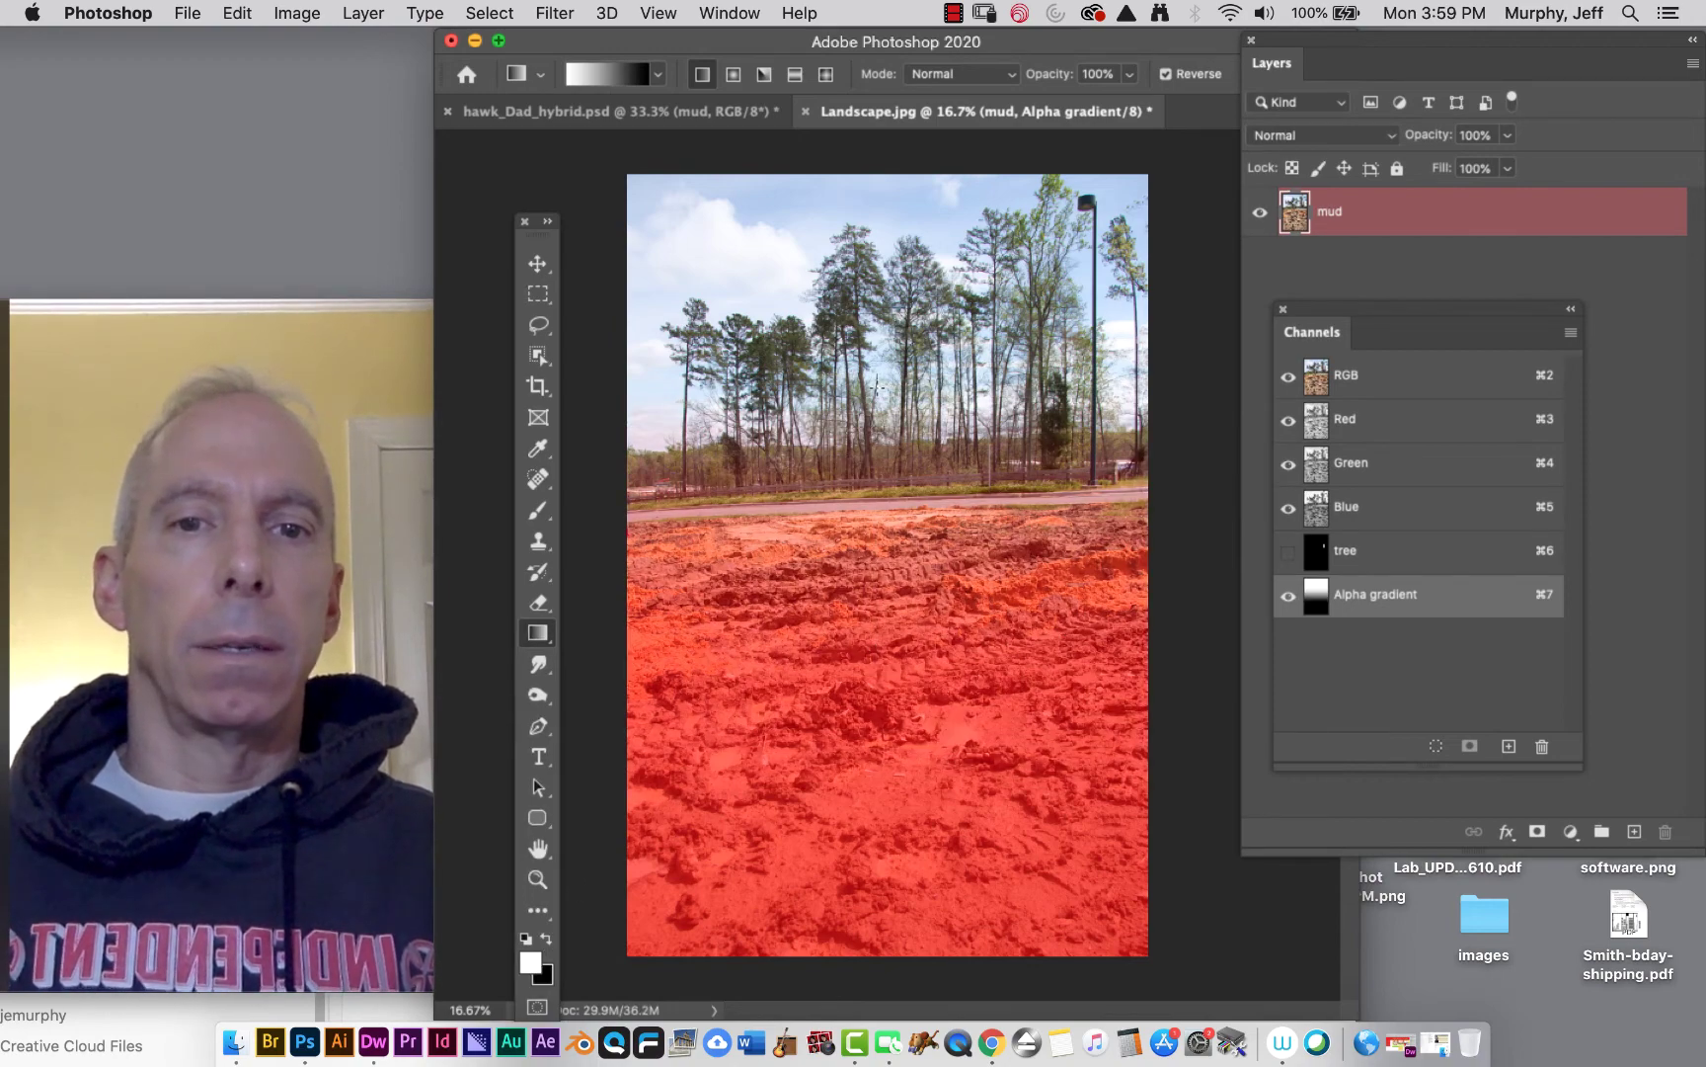
left_click_drag(877, 683, 875, 462)
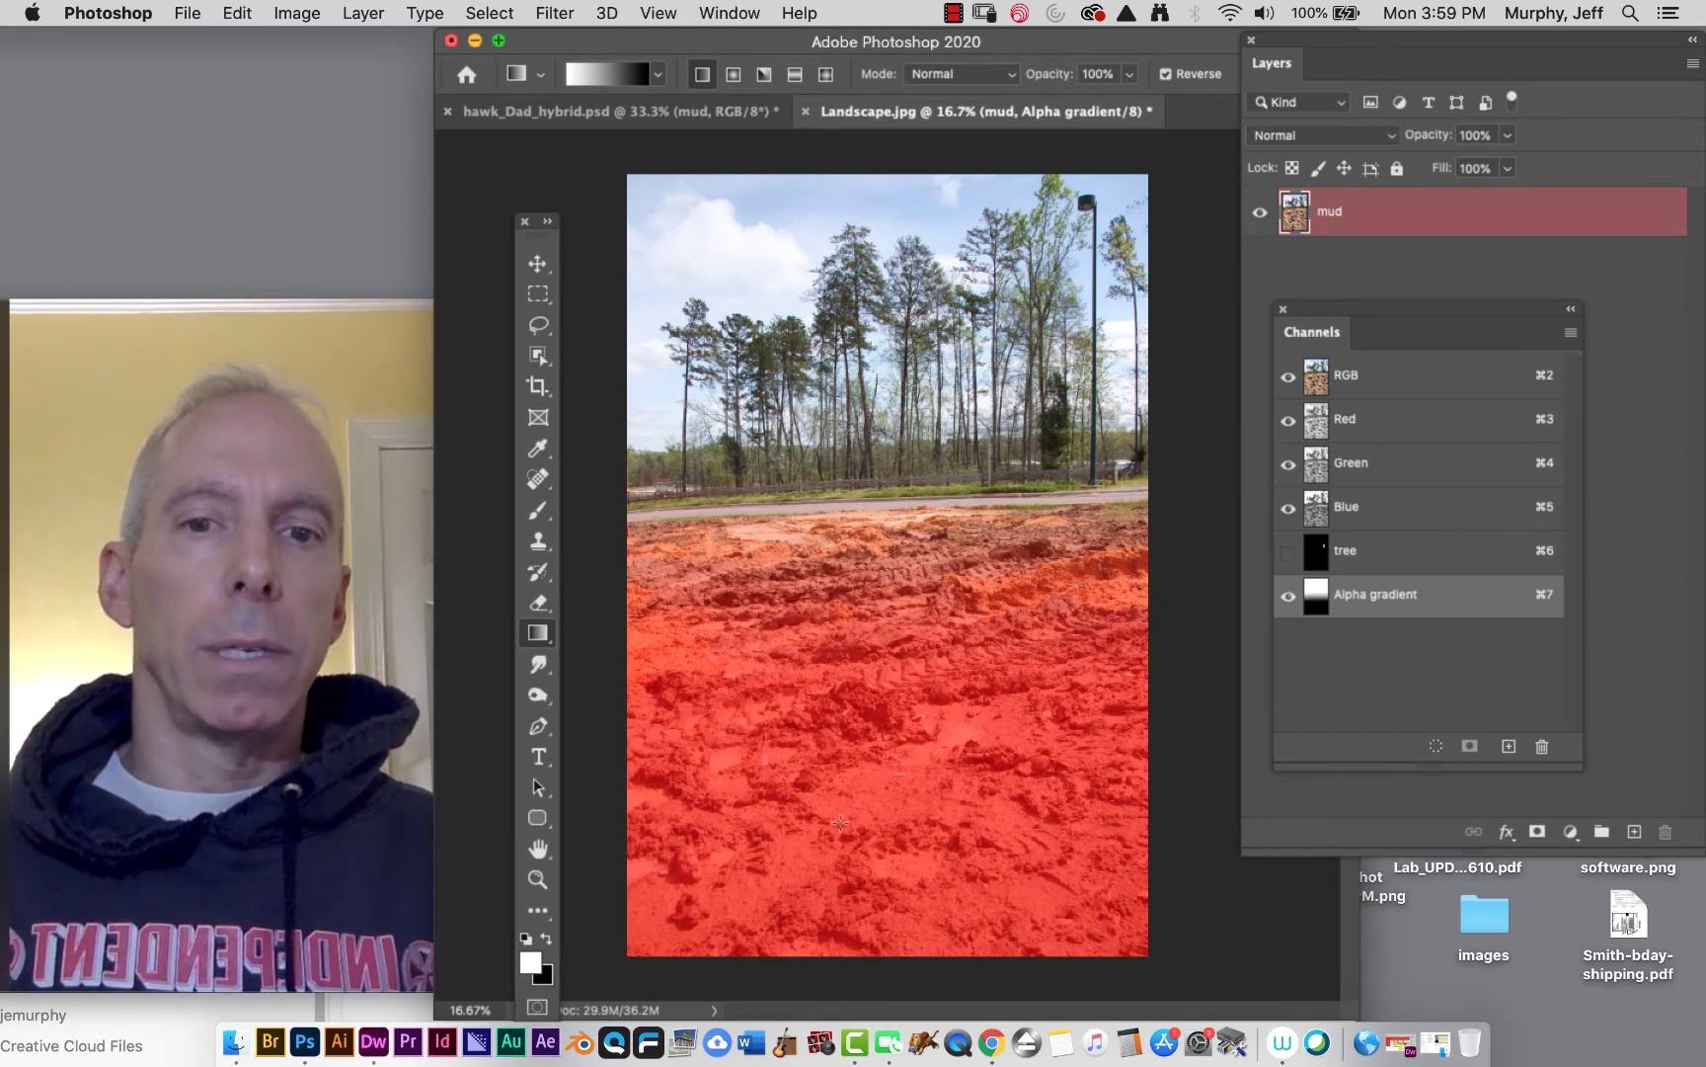
left_click_drag(889, 783, 880, 491)
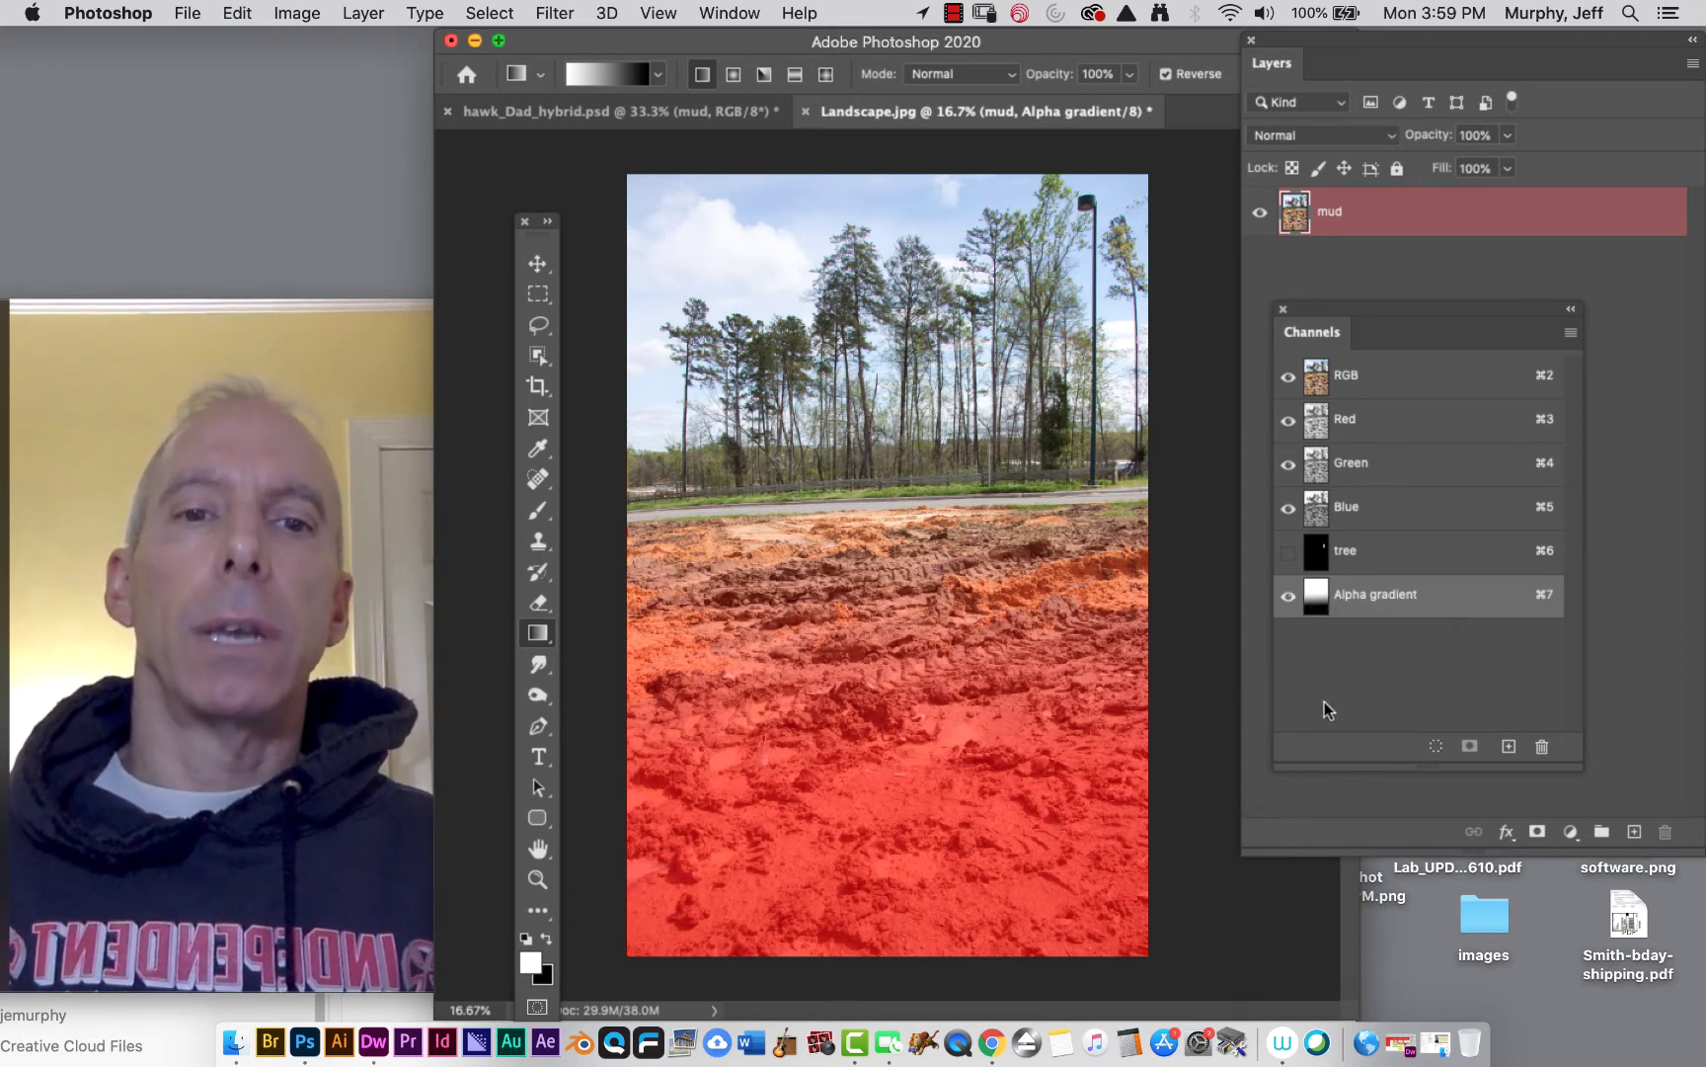
Hide the Alpha gradient overlay, target the RGB composite, load the Alpha gradient channel as a selection, and deselect it
left_click(1288, 596)
left_click(1399, 385)
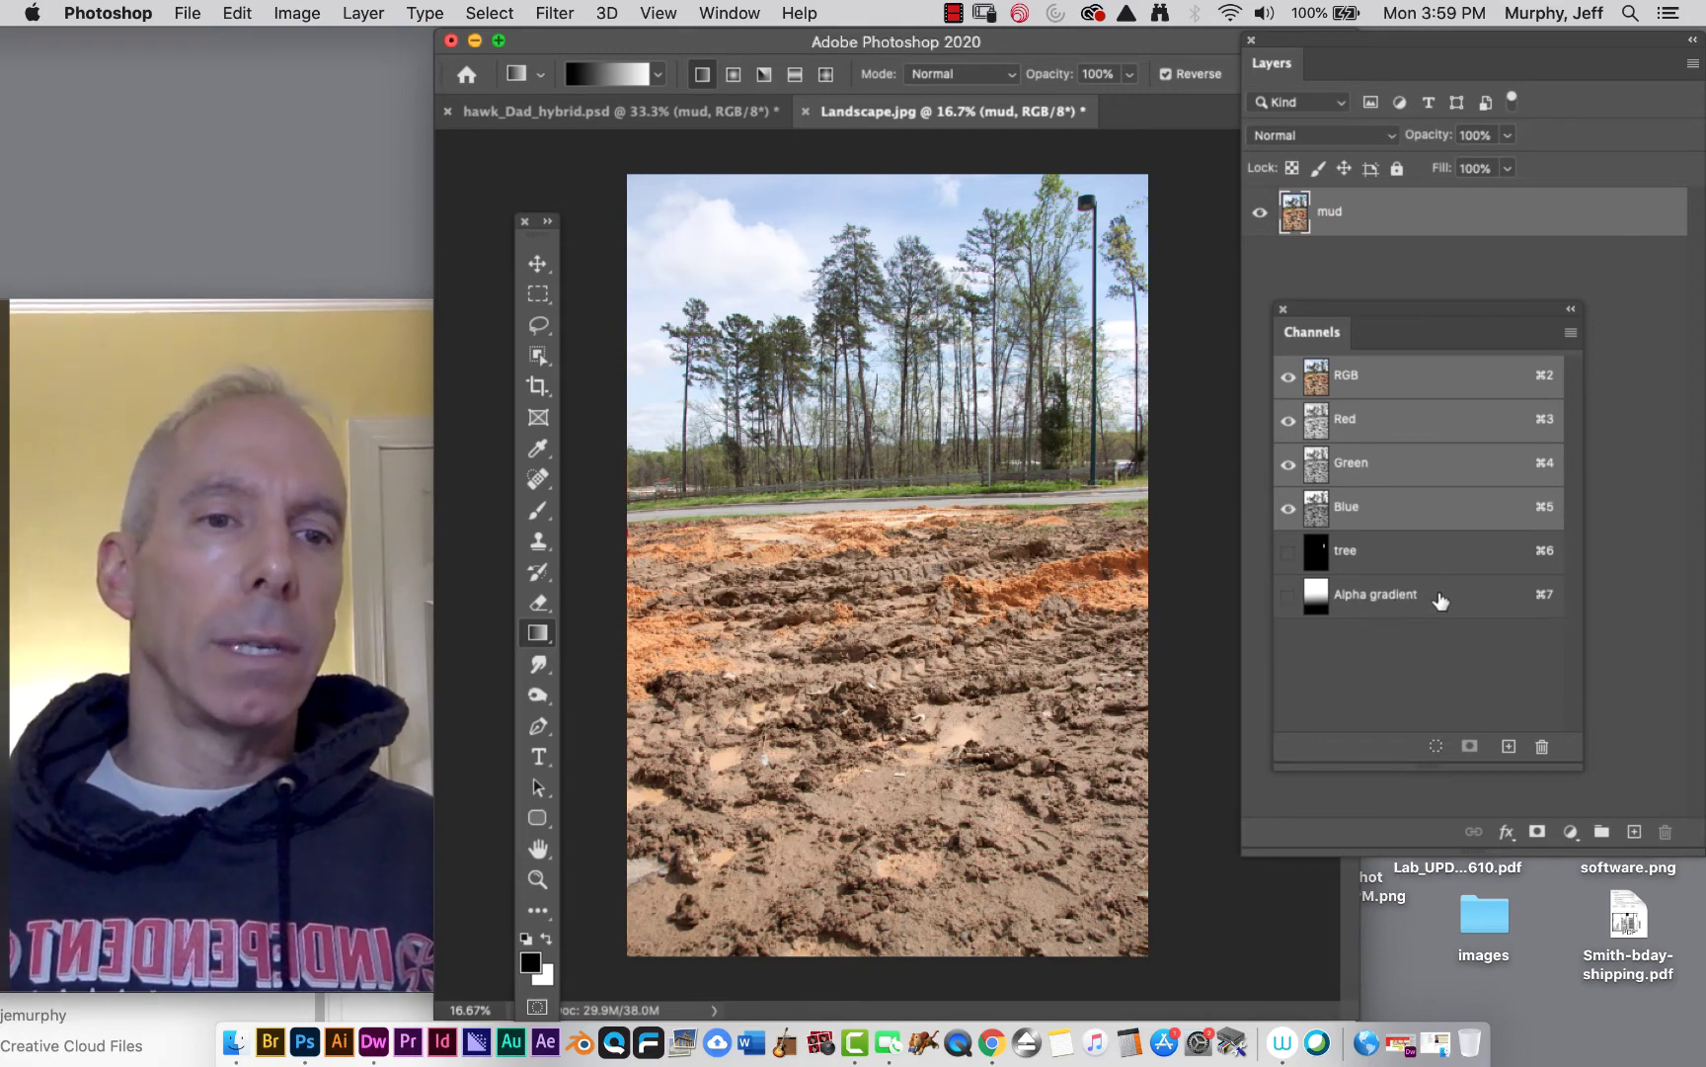
left_click_drag(1440, 602, 1437, 747)
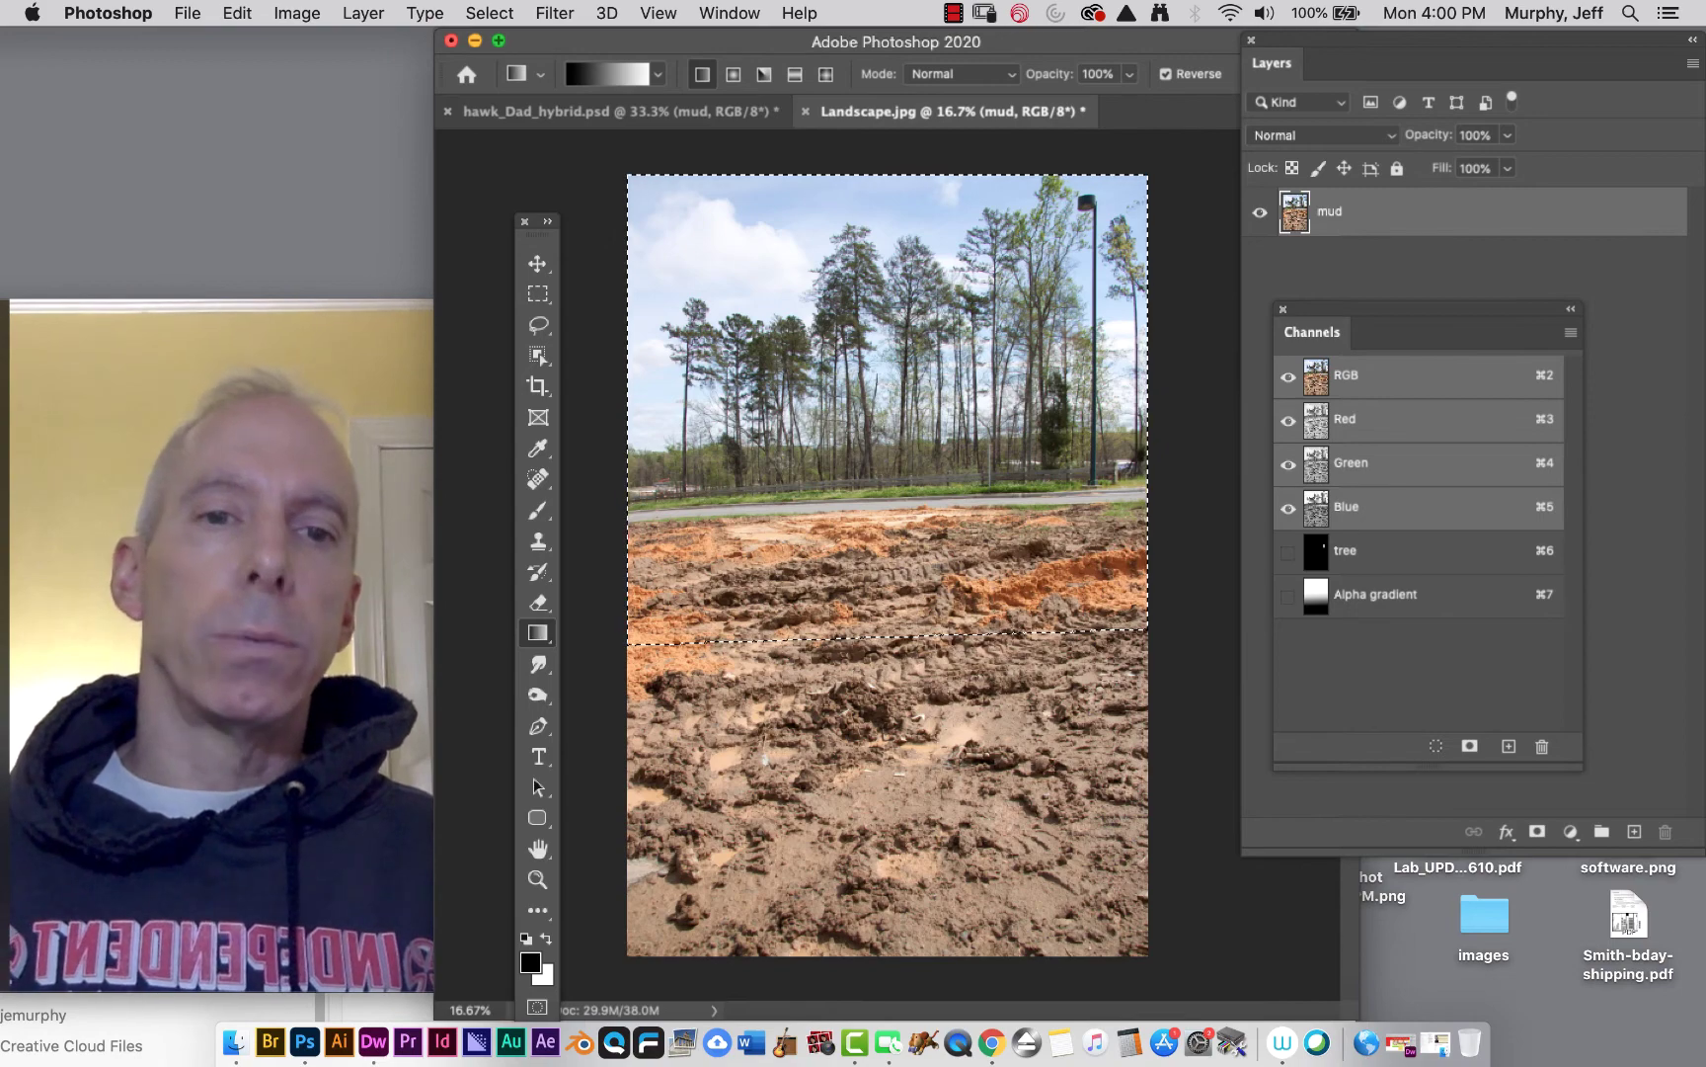
left_click(1288, 596)
left_click(1288, 598)
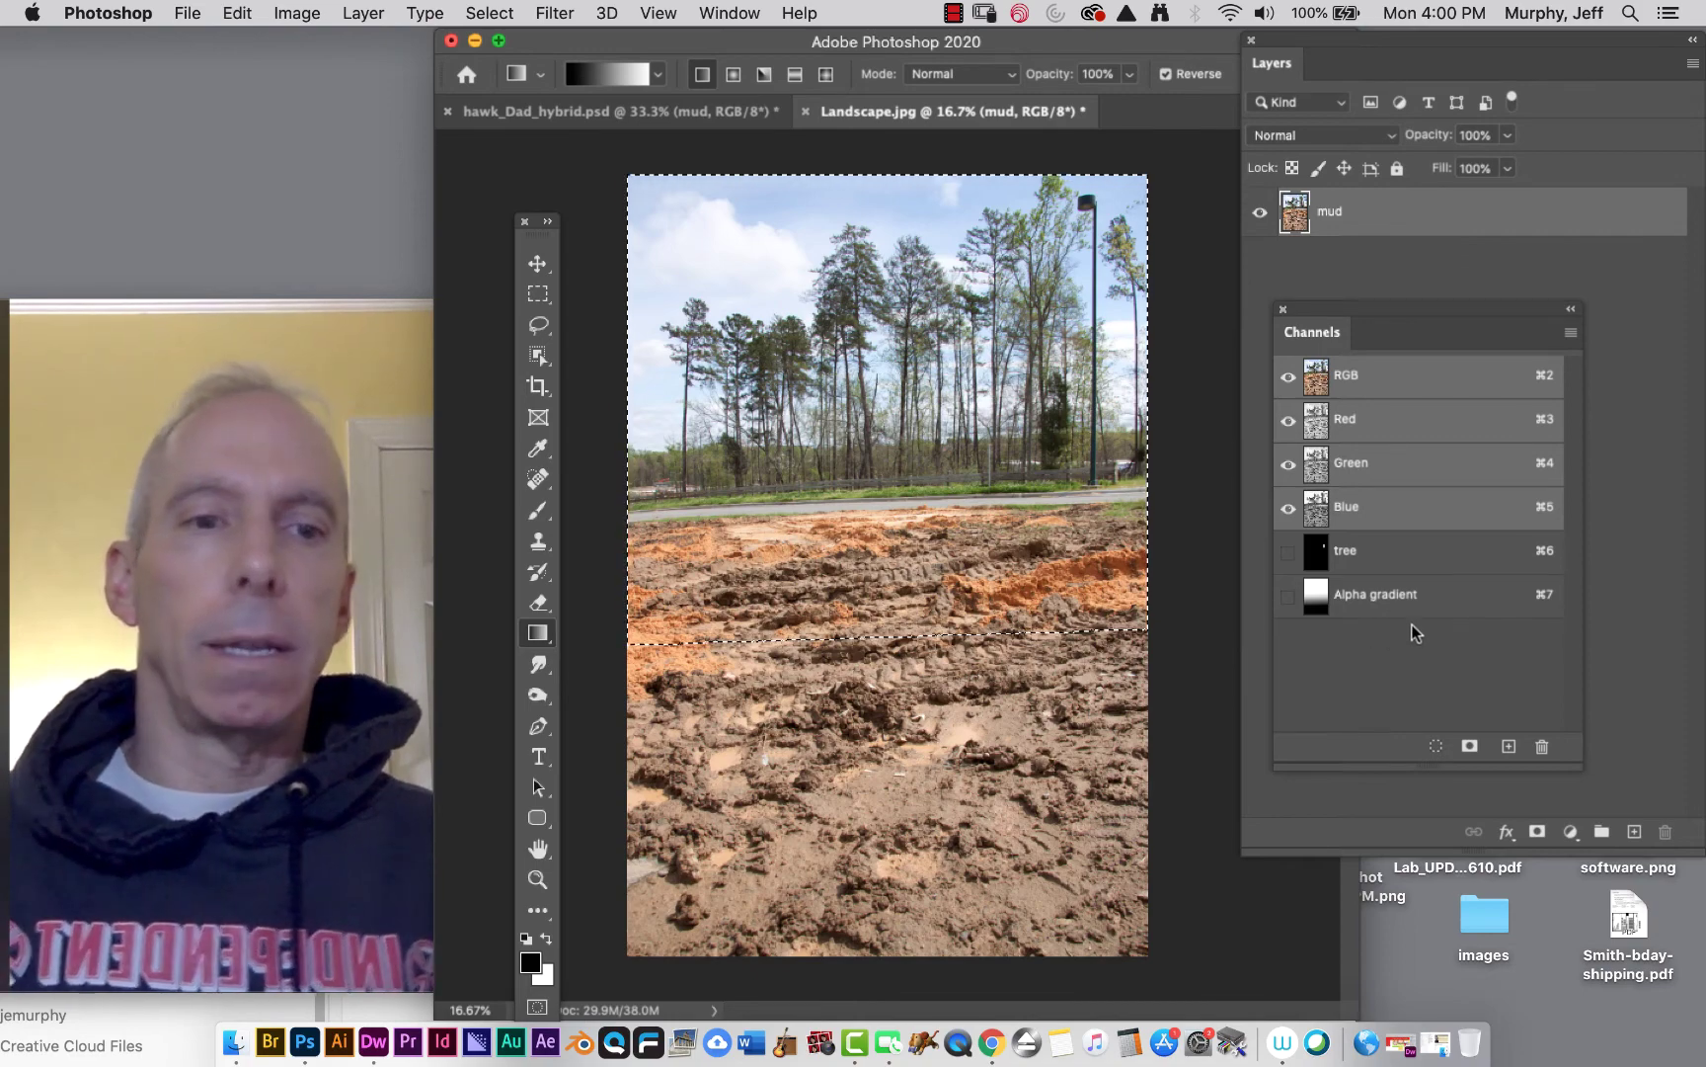
key("super+d")
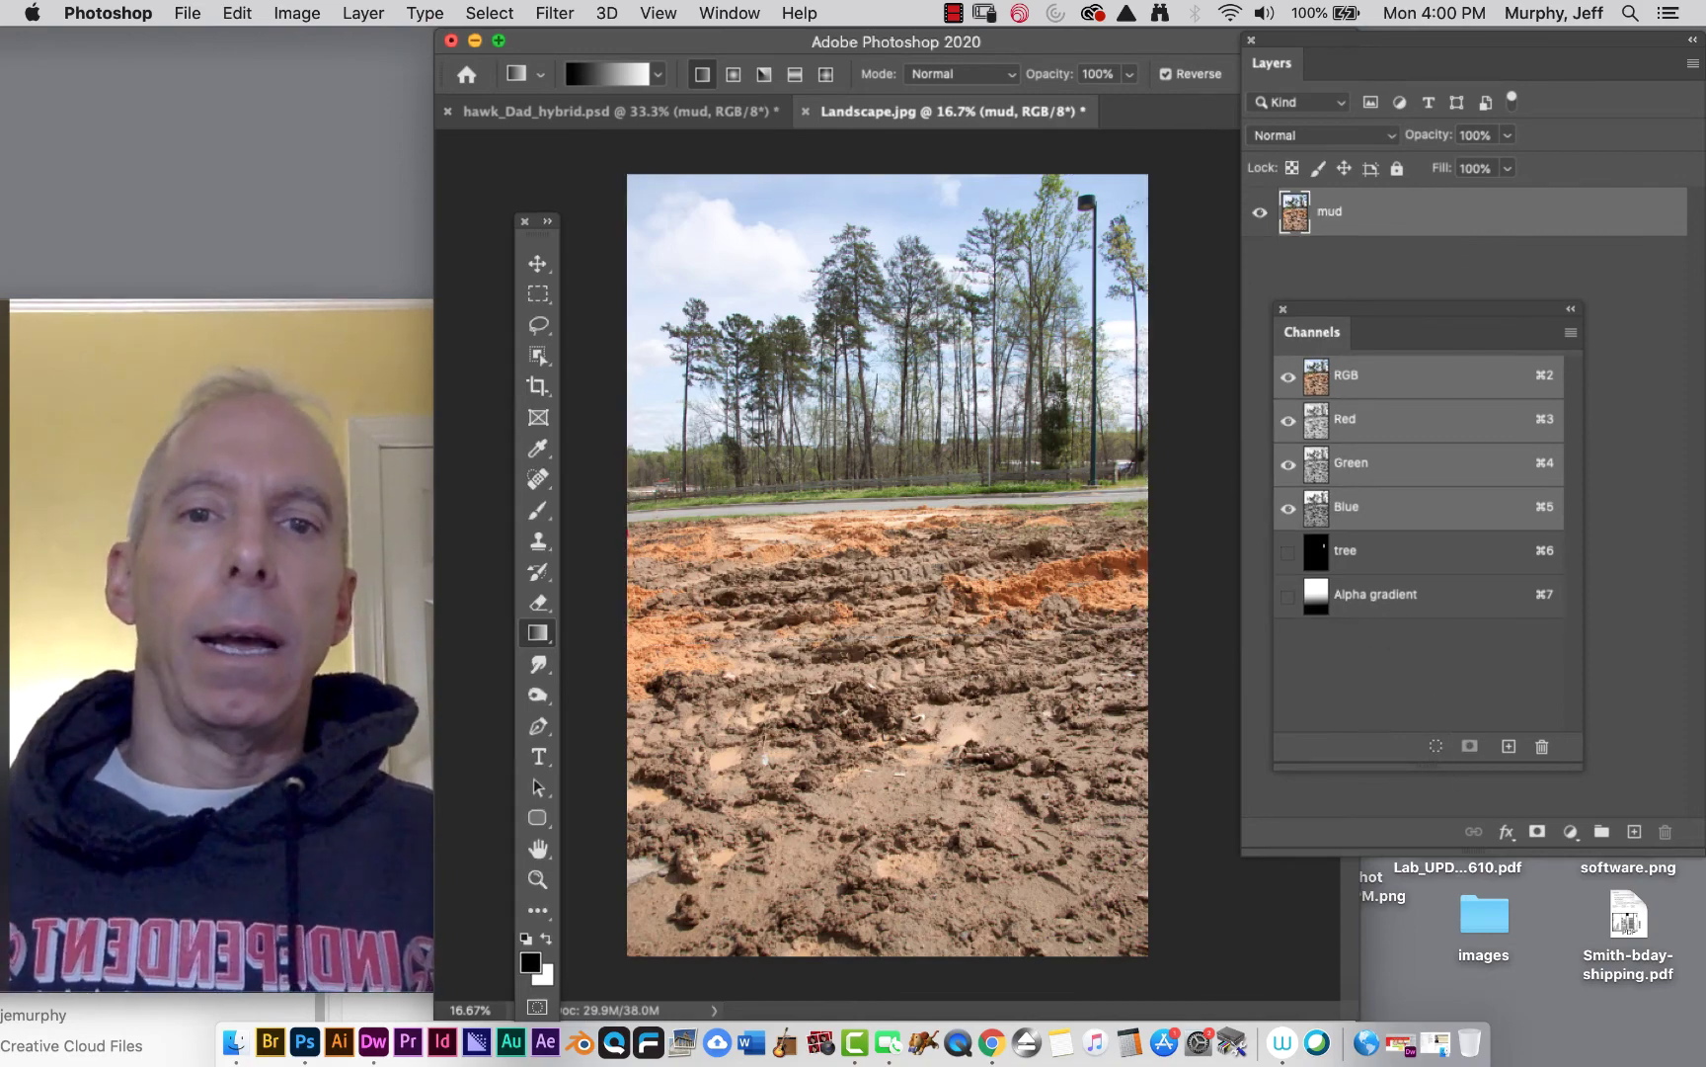
Use Load Selection to load the Alpha gradient channel of Landscape.jpg as a new selection
left_click(490, 13)
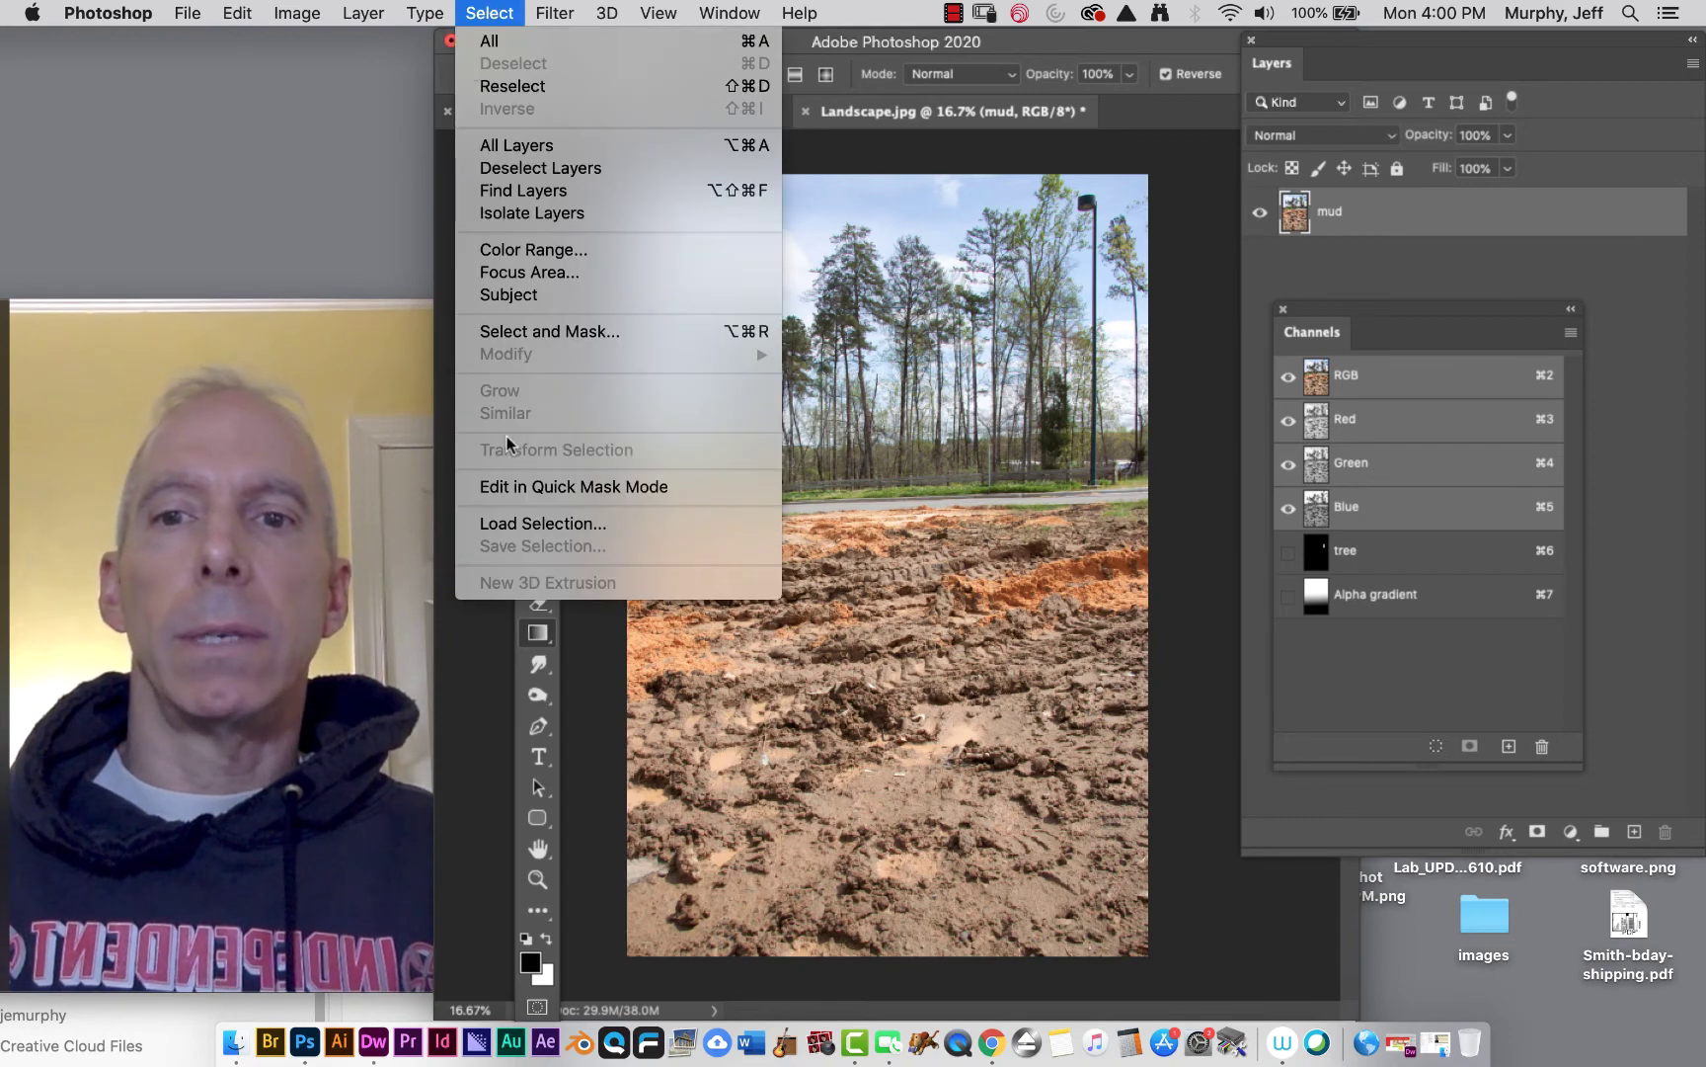
left_click(542, 524)
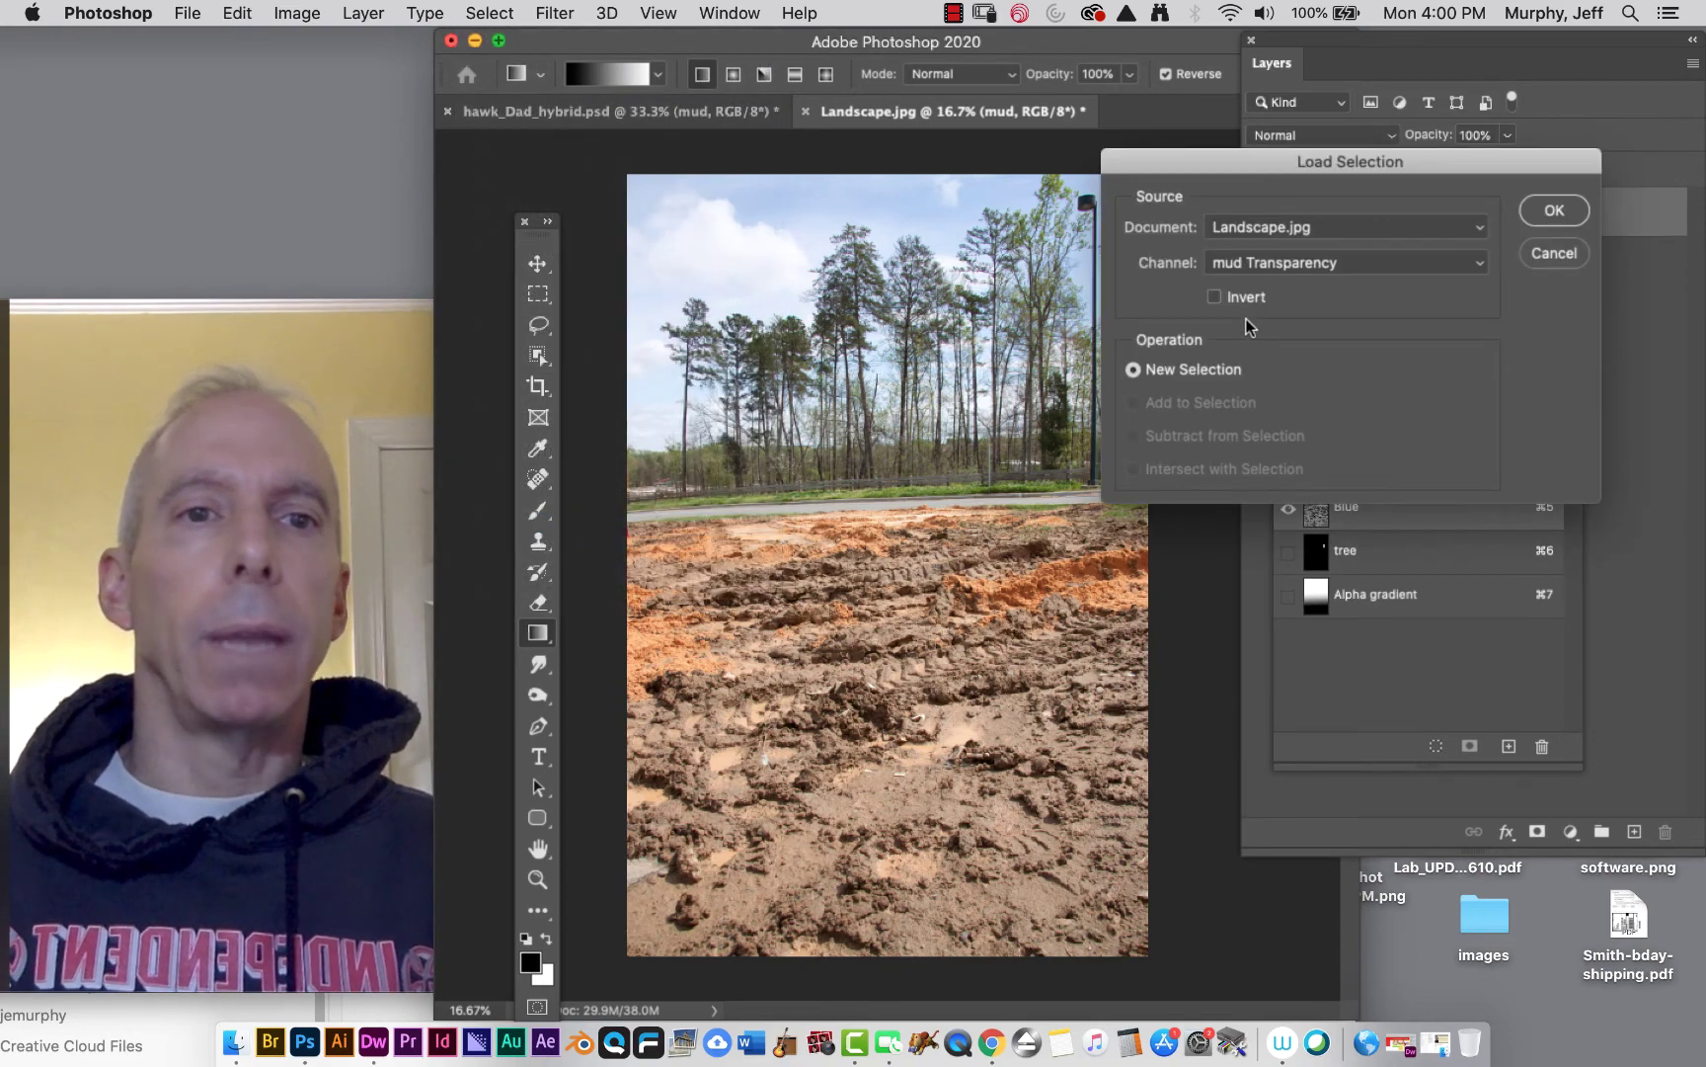
left_click(1302, 265)
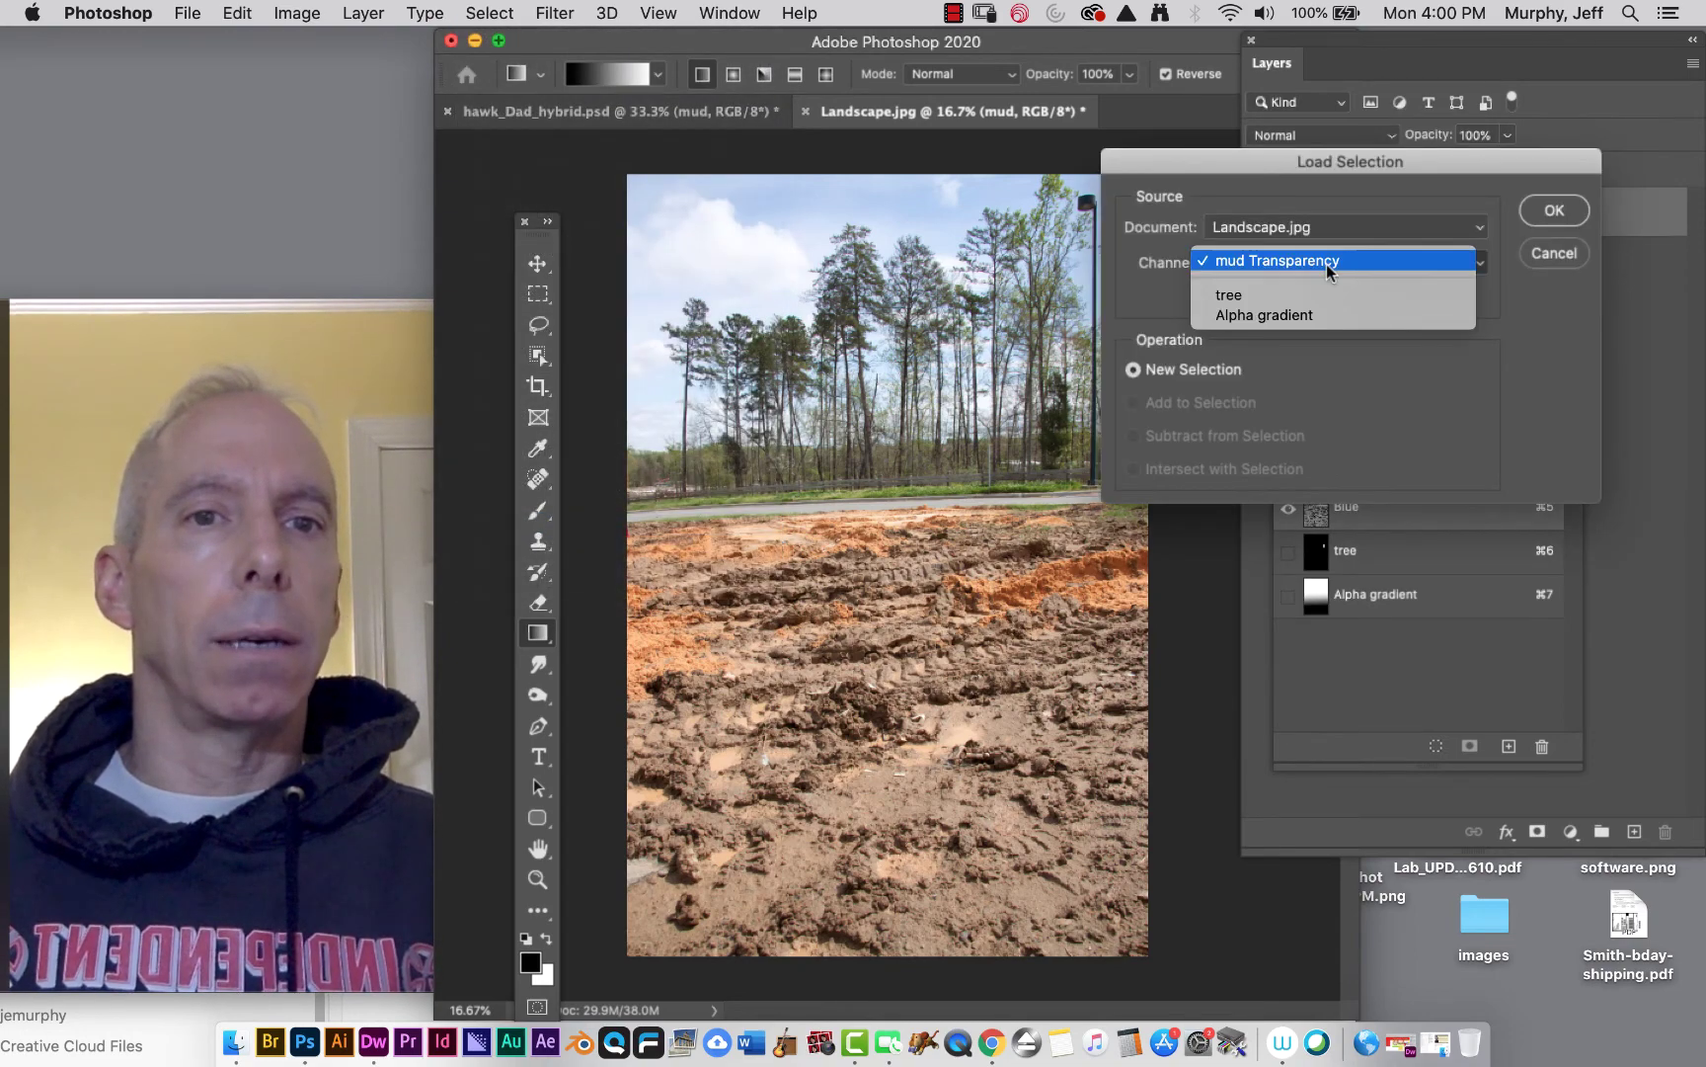
left_click(1323, 316)
left_click(1551, 212)
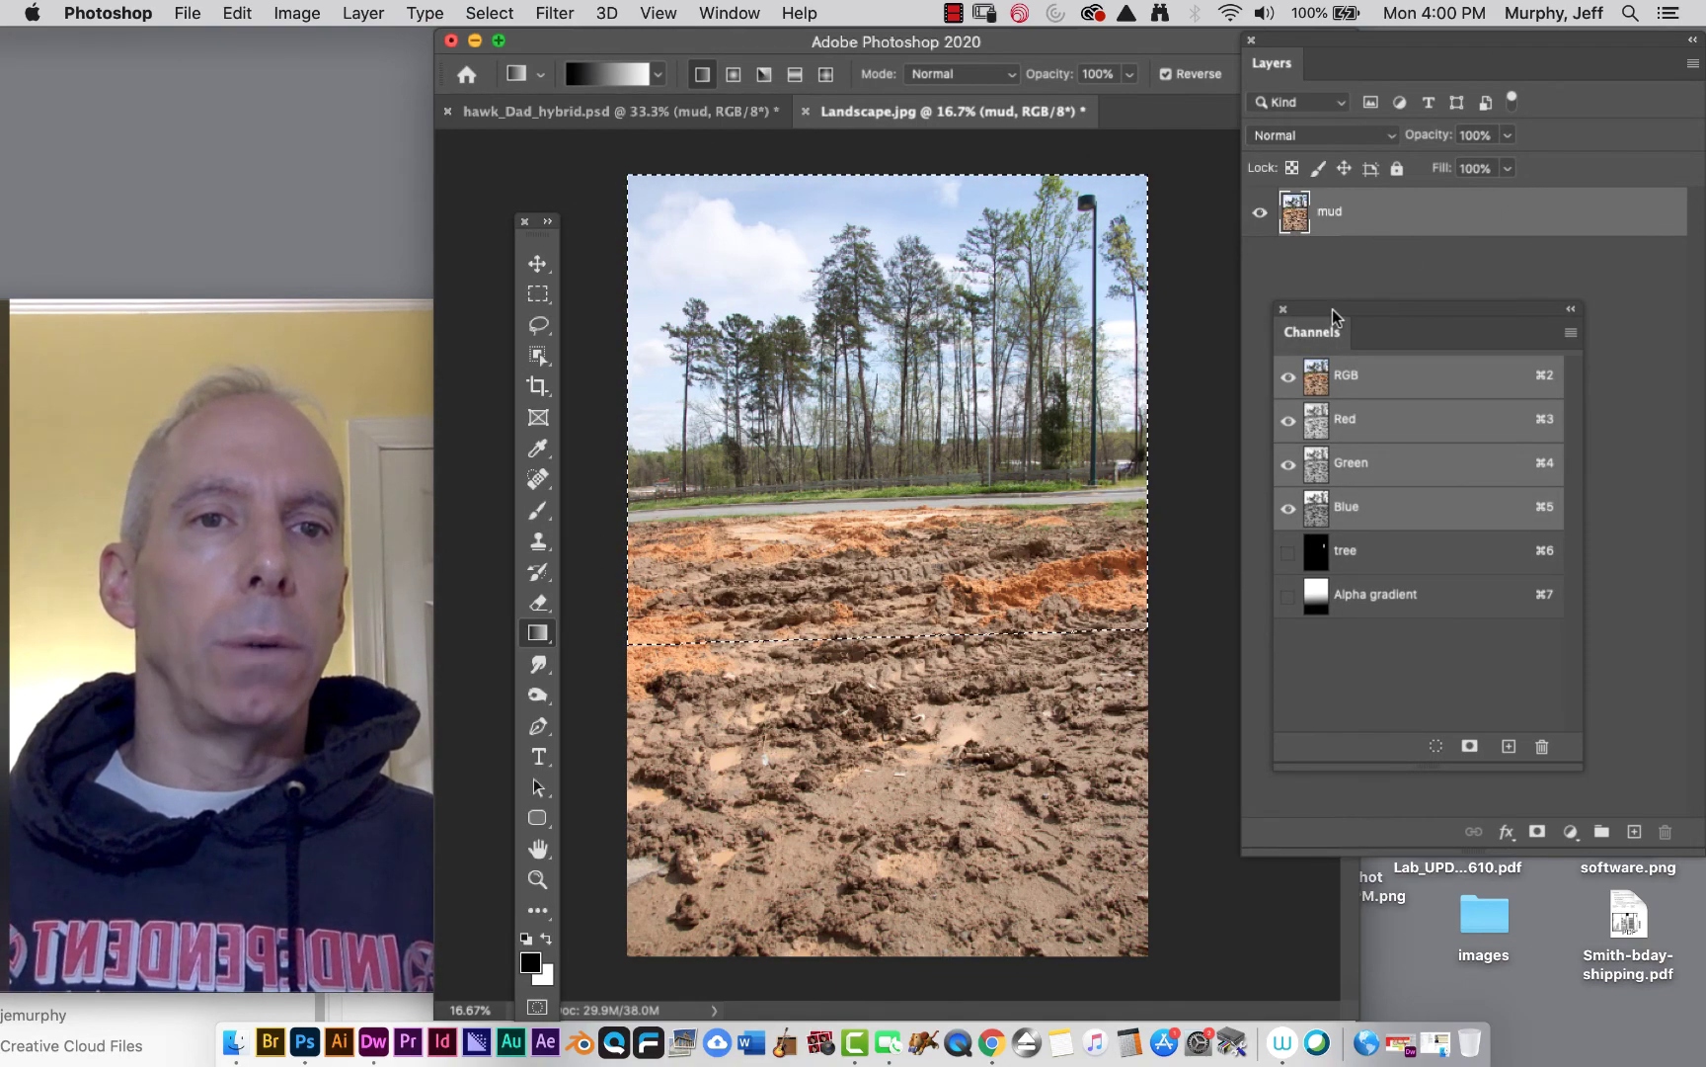
Reposition the floating Channels panel below the mud layer and bring the Layers panel into focus
left_click_drag(1332, 313, 1397, 286)
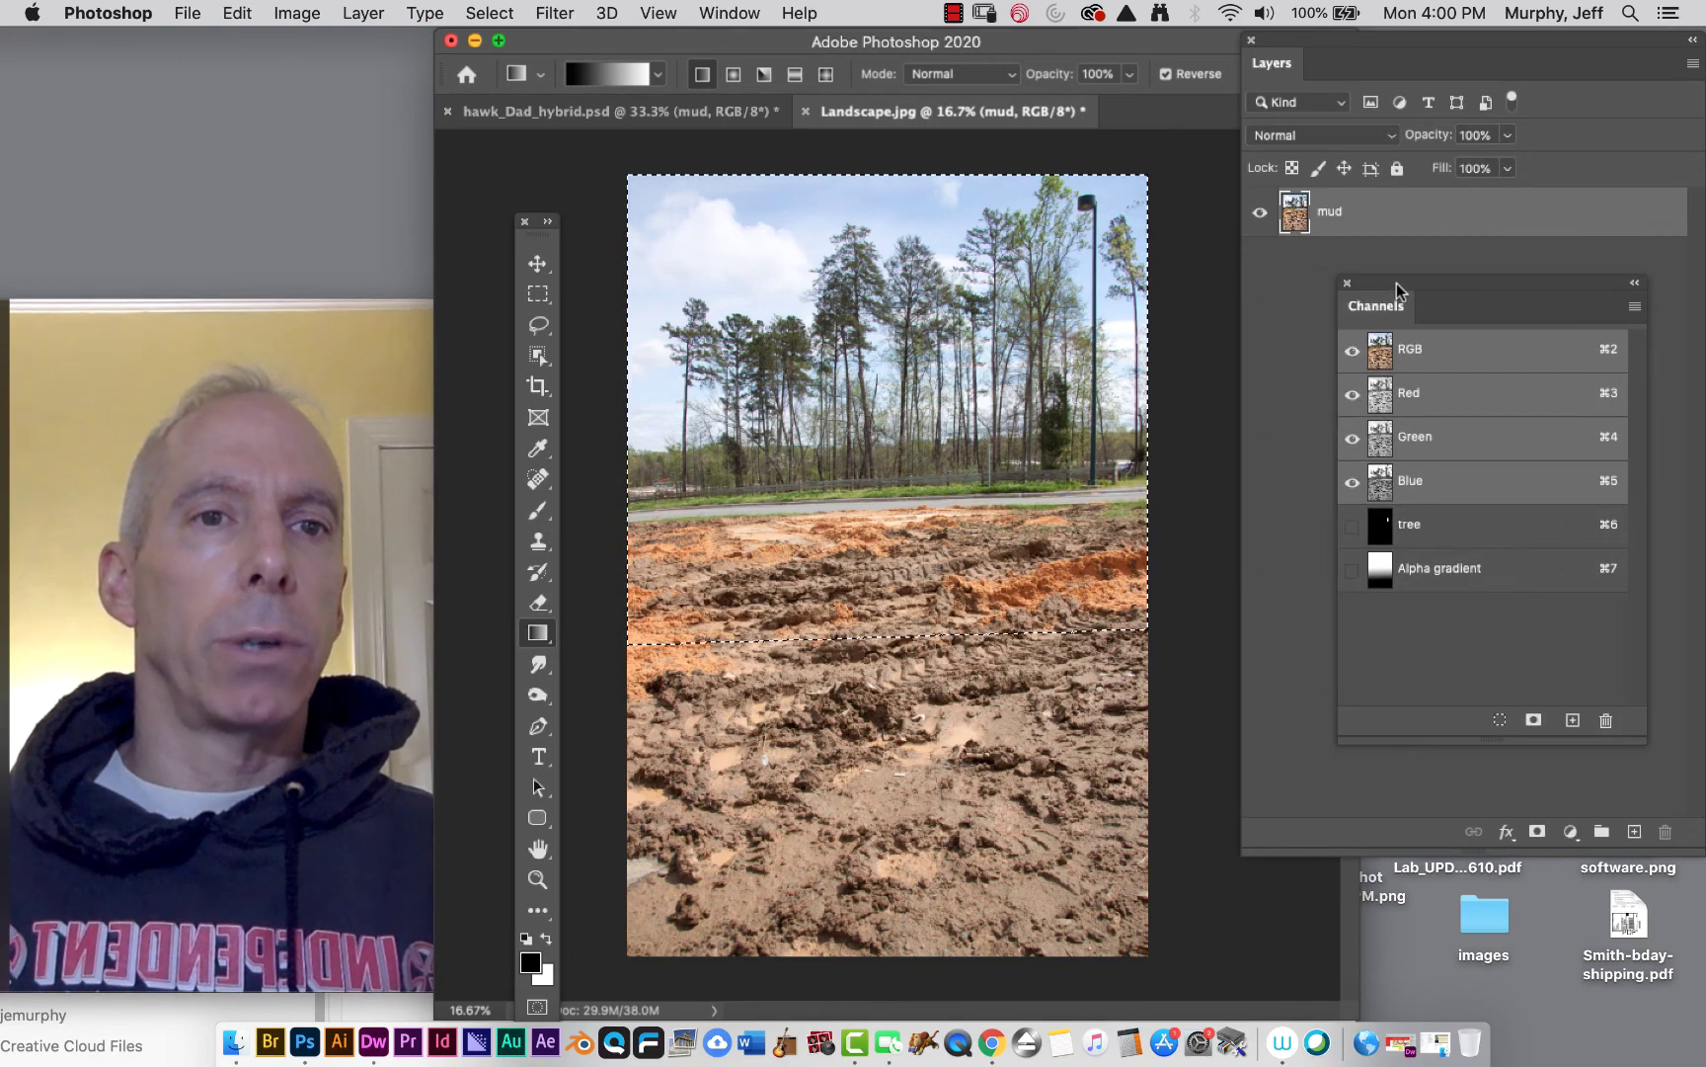
left_click_drag(1364, 309, 1311, 357)
left_click(1278, 66)
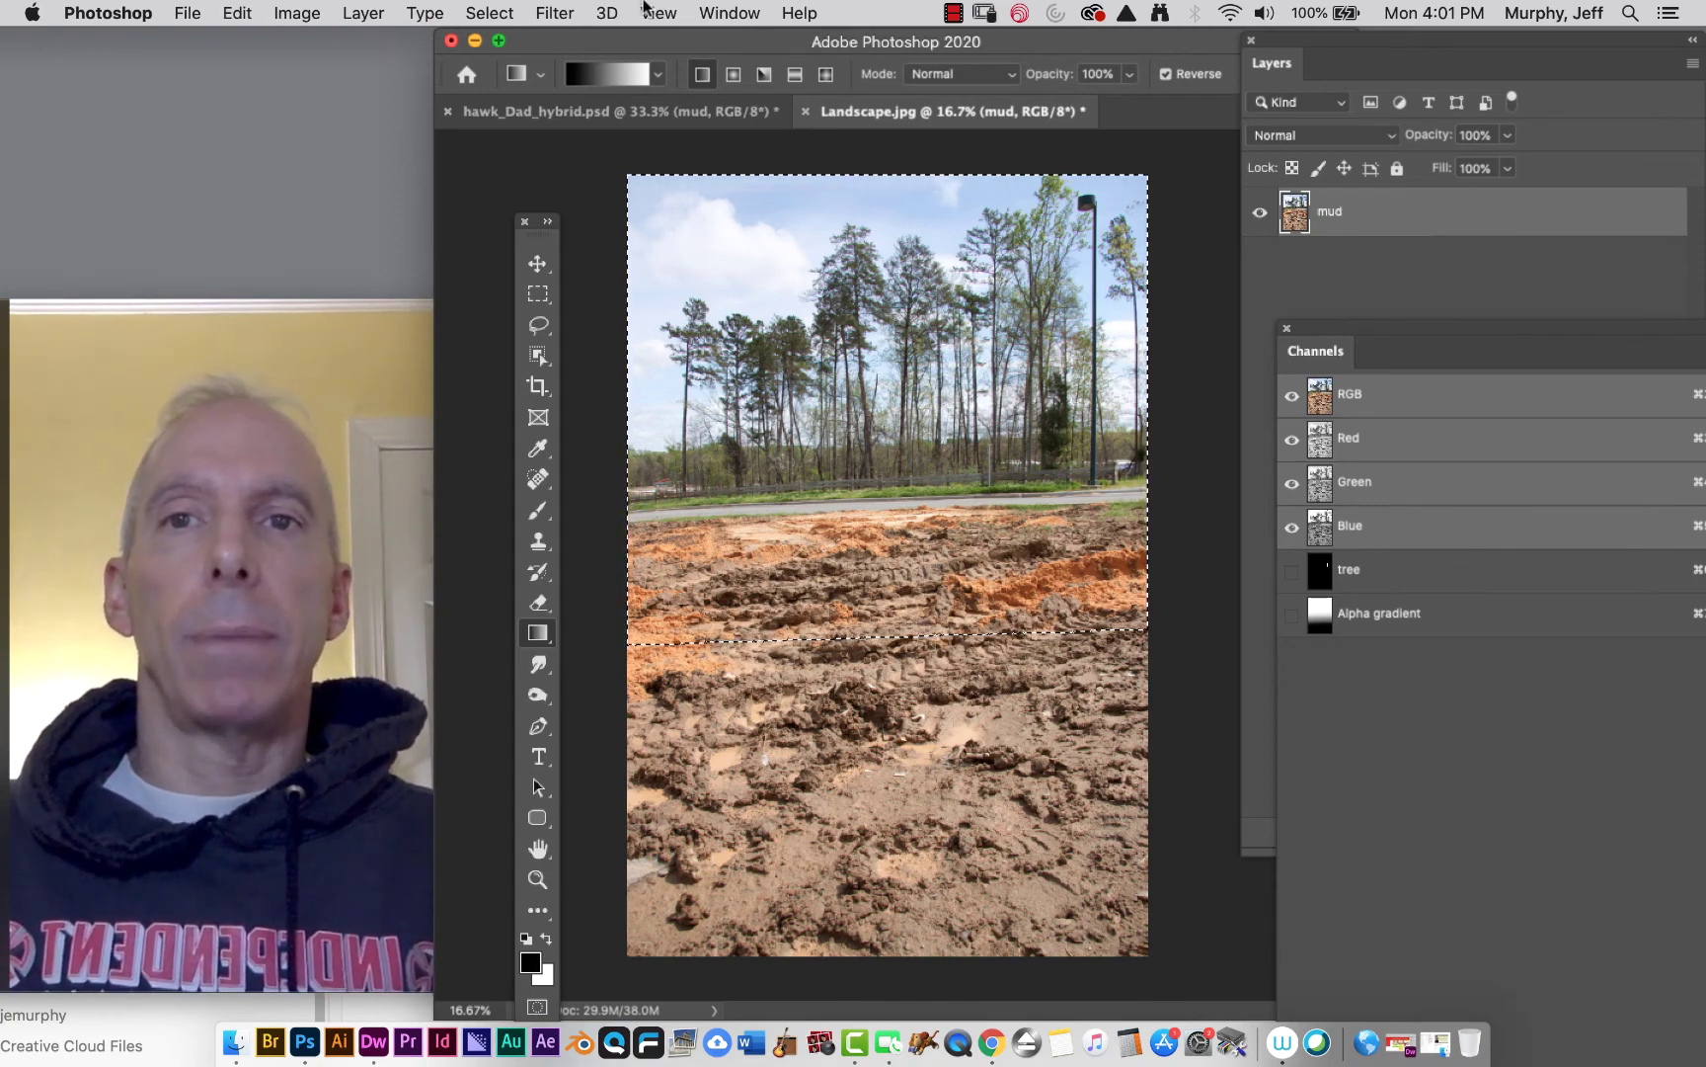
Start a Gaussian Blur on the selected part of the mud layer and lower its radius to 19.0 pixels
left_click(555, 13)
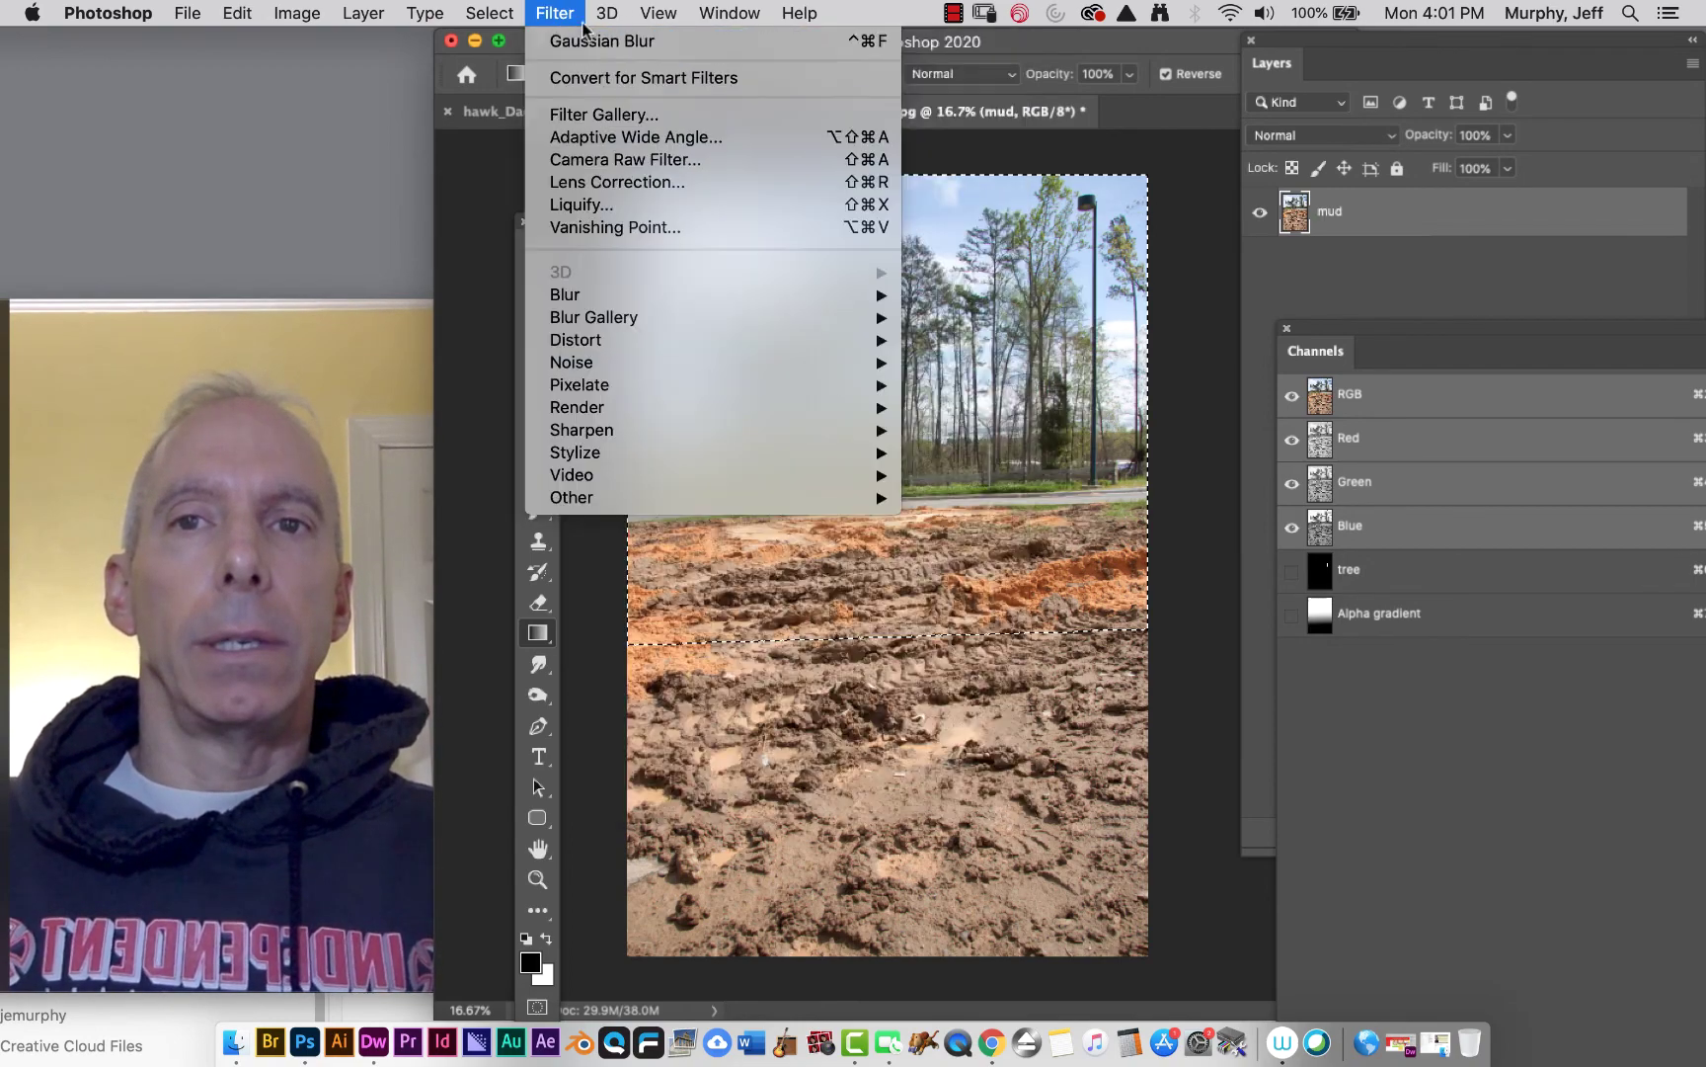
mouse_move(593, 301)
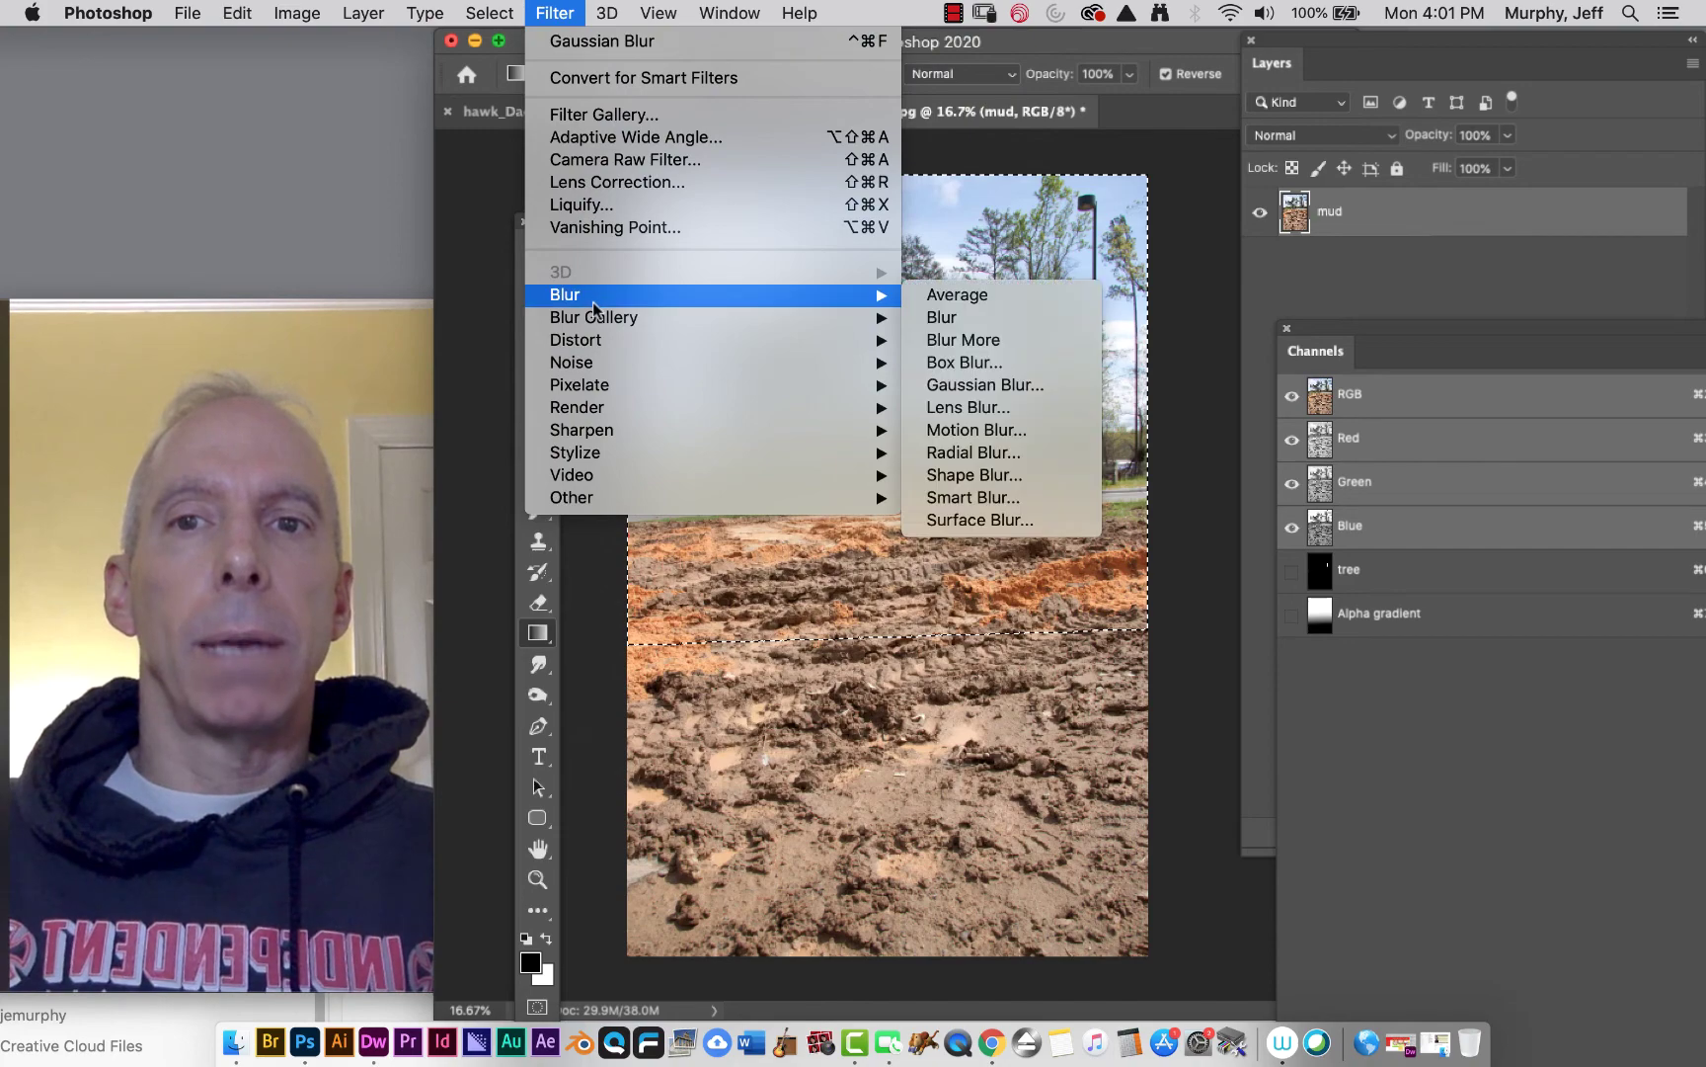
left_click(999, 387)
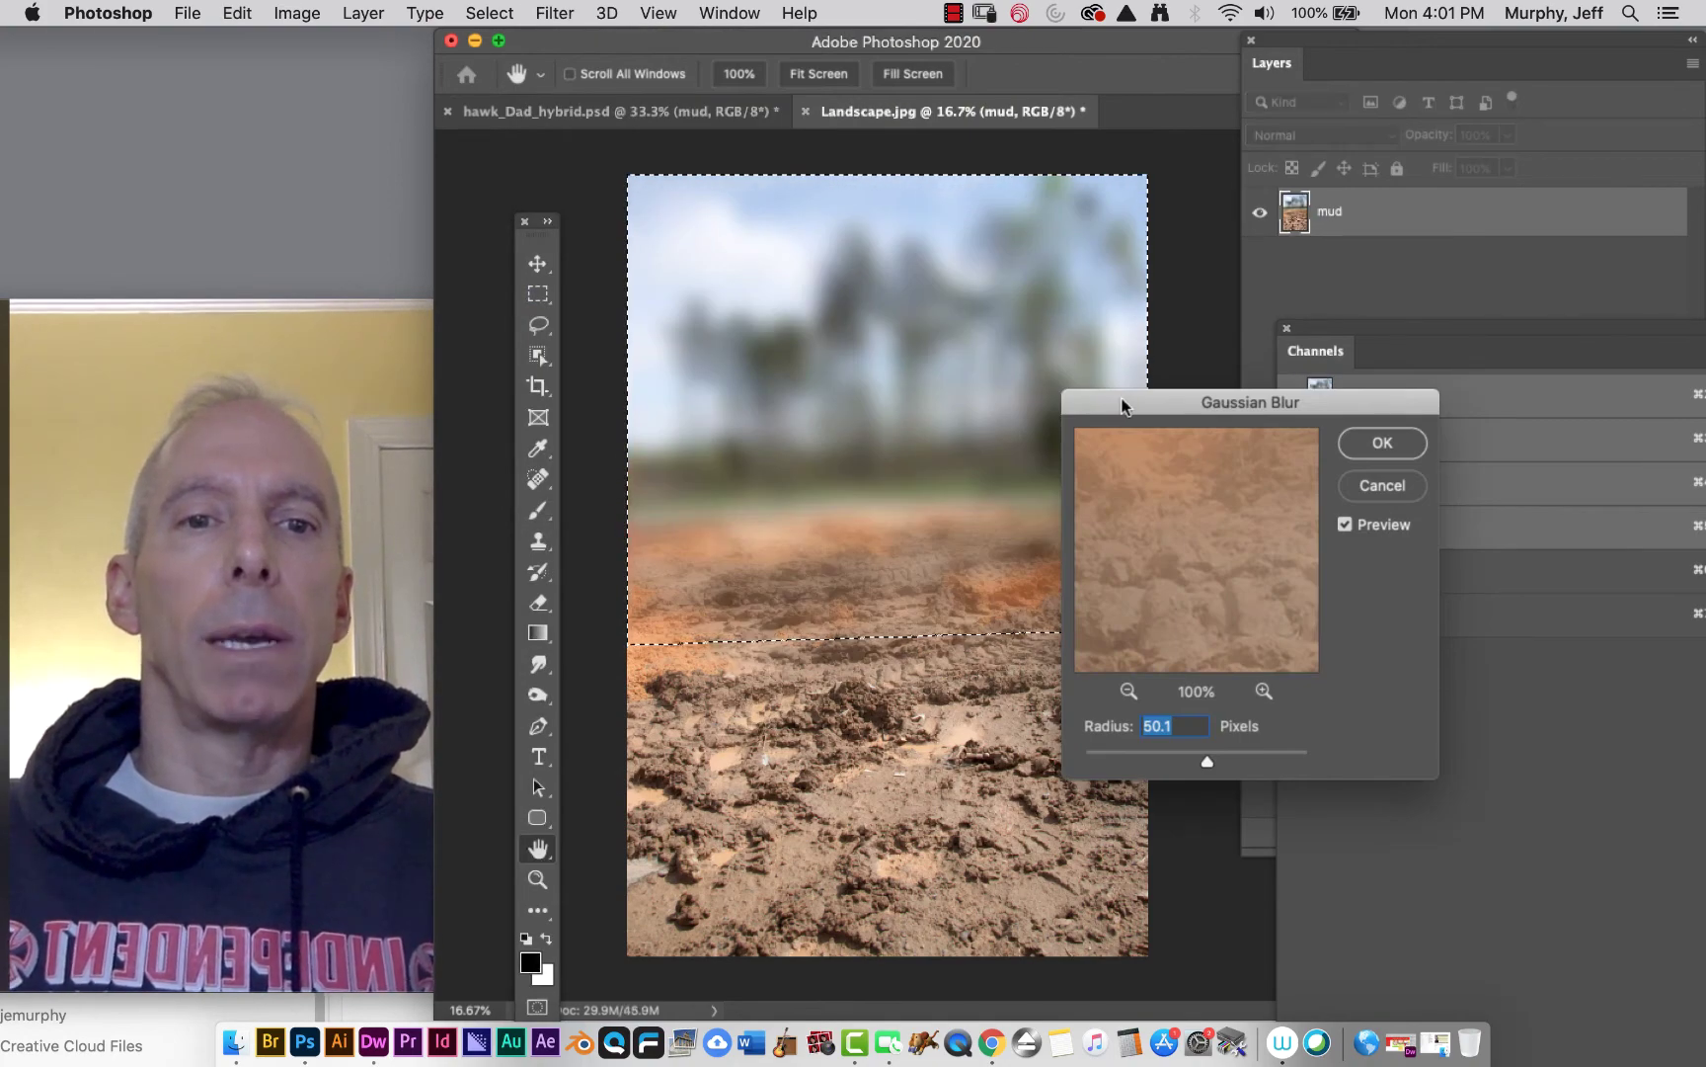
left_click_drag(1122, 405, 1216, 265)
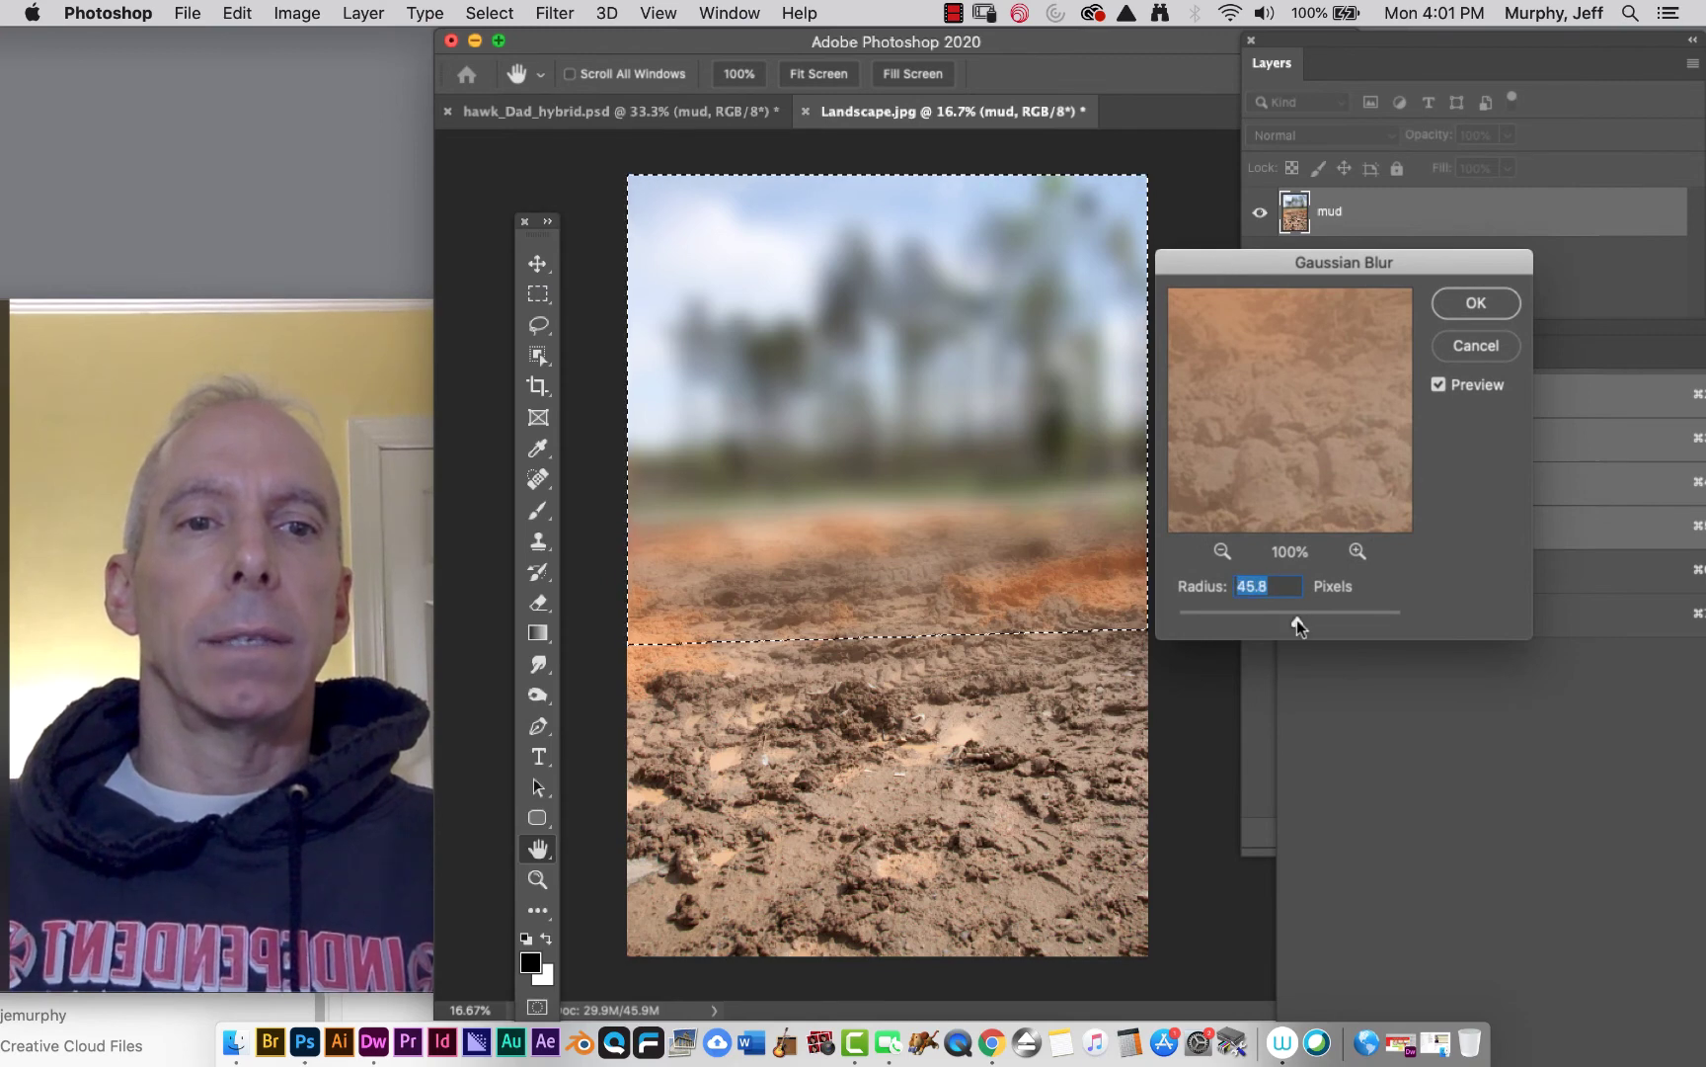
mouse_move(1298, 619)
left_mouse_down()
mouse_move(1261, 620)
mouse_move(1275, 618)
left_mouse_up()
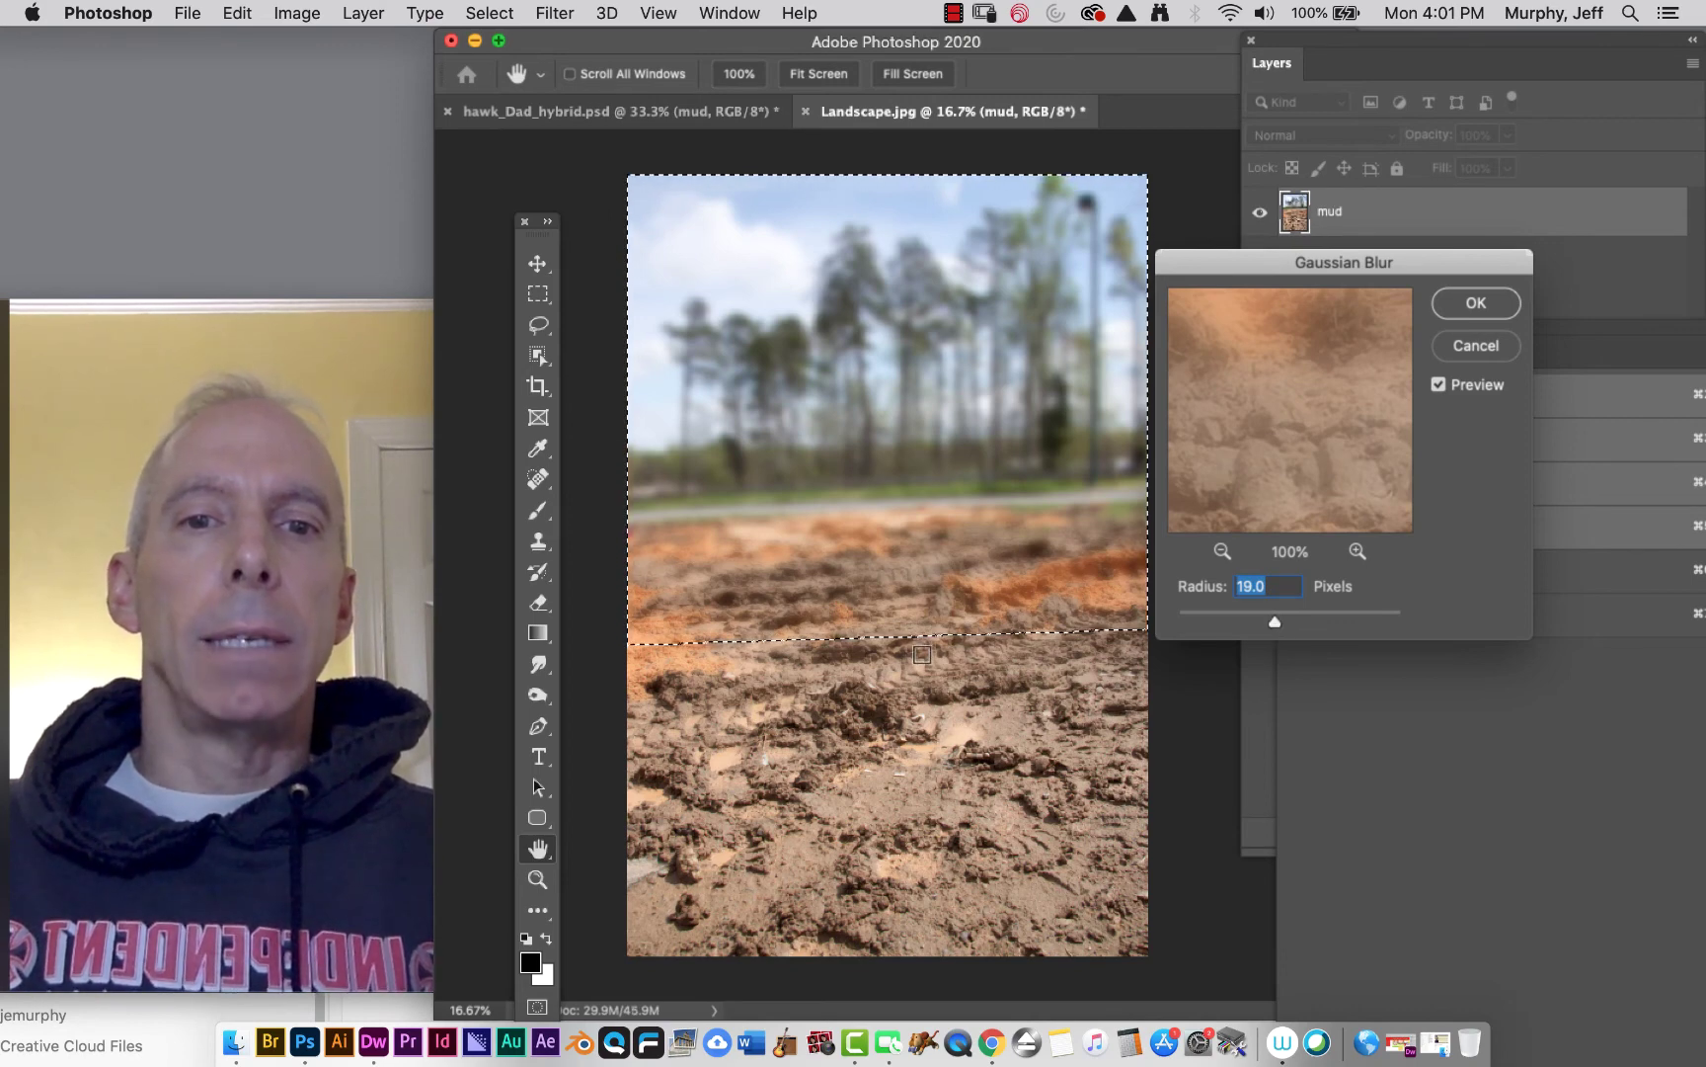
Hide the selection edges, readjust the Gaussian Blur radius to about 15 pixels, and apply the blur
key("alt")
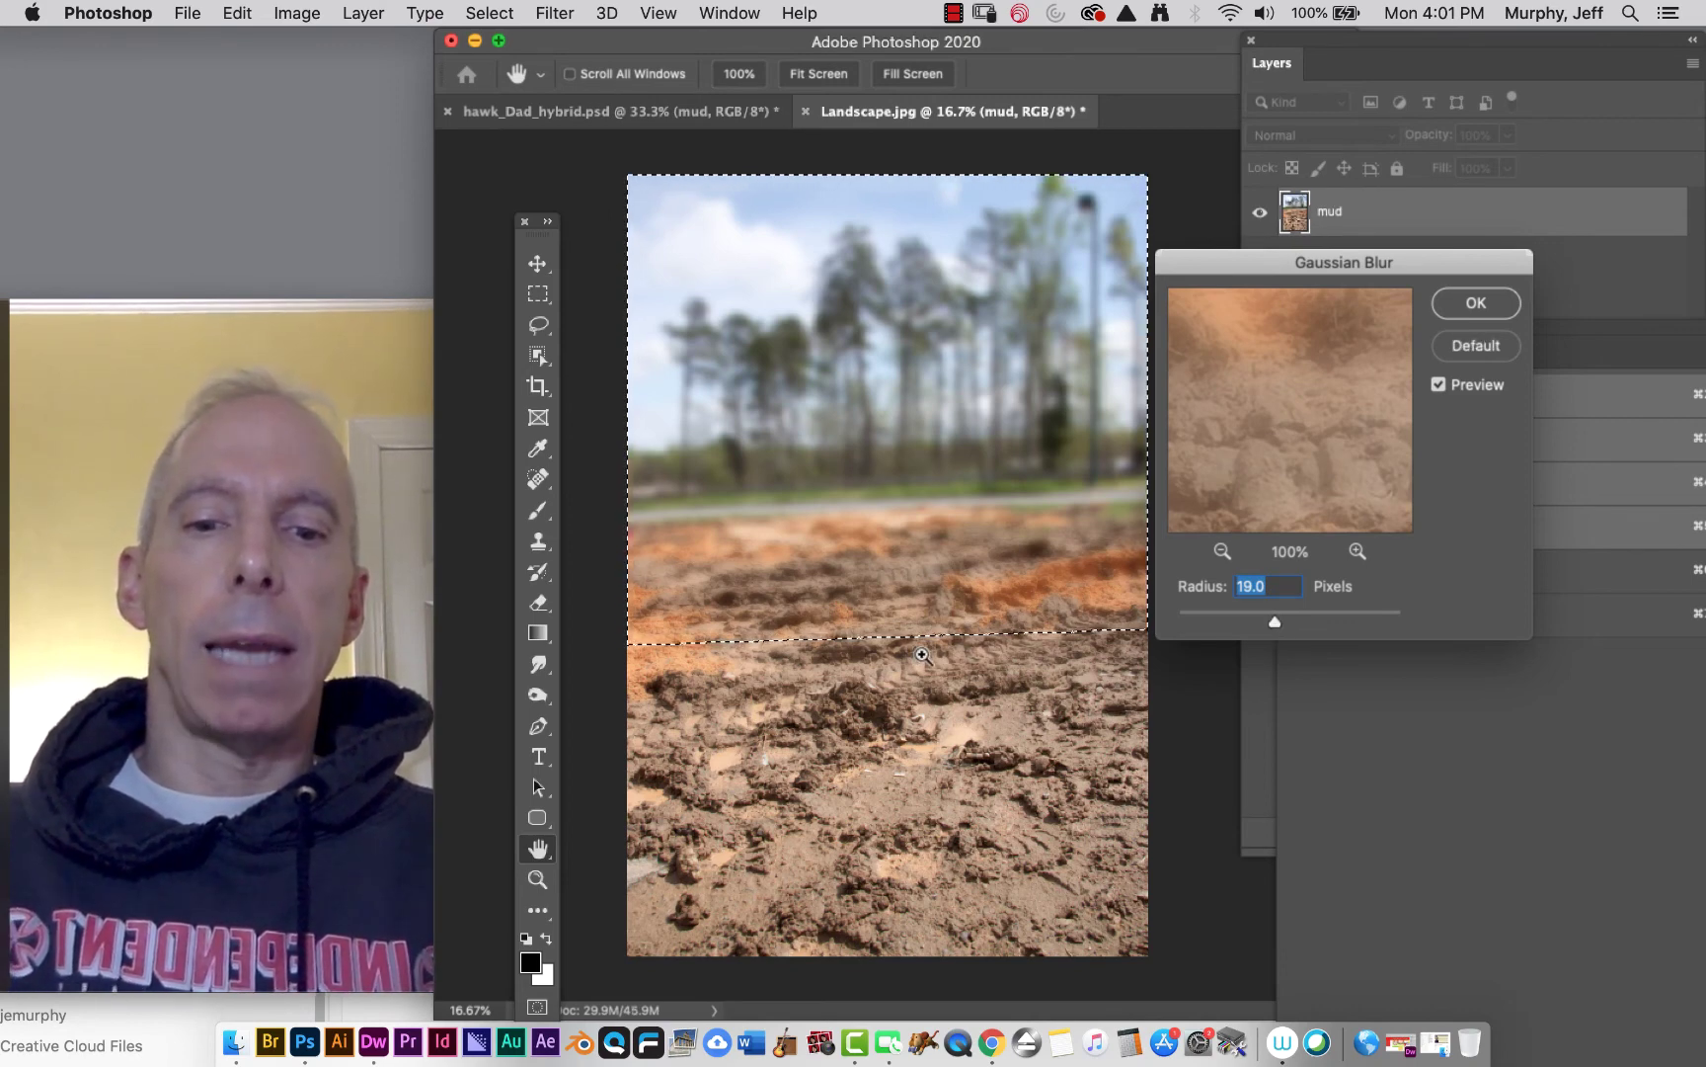
key("super+h")
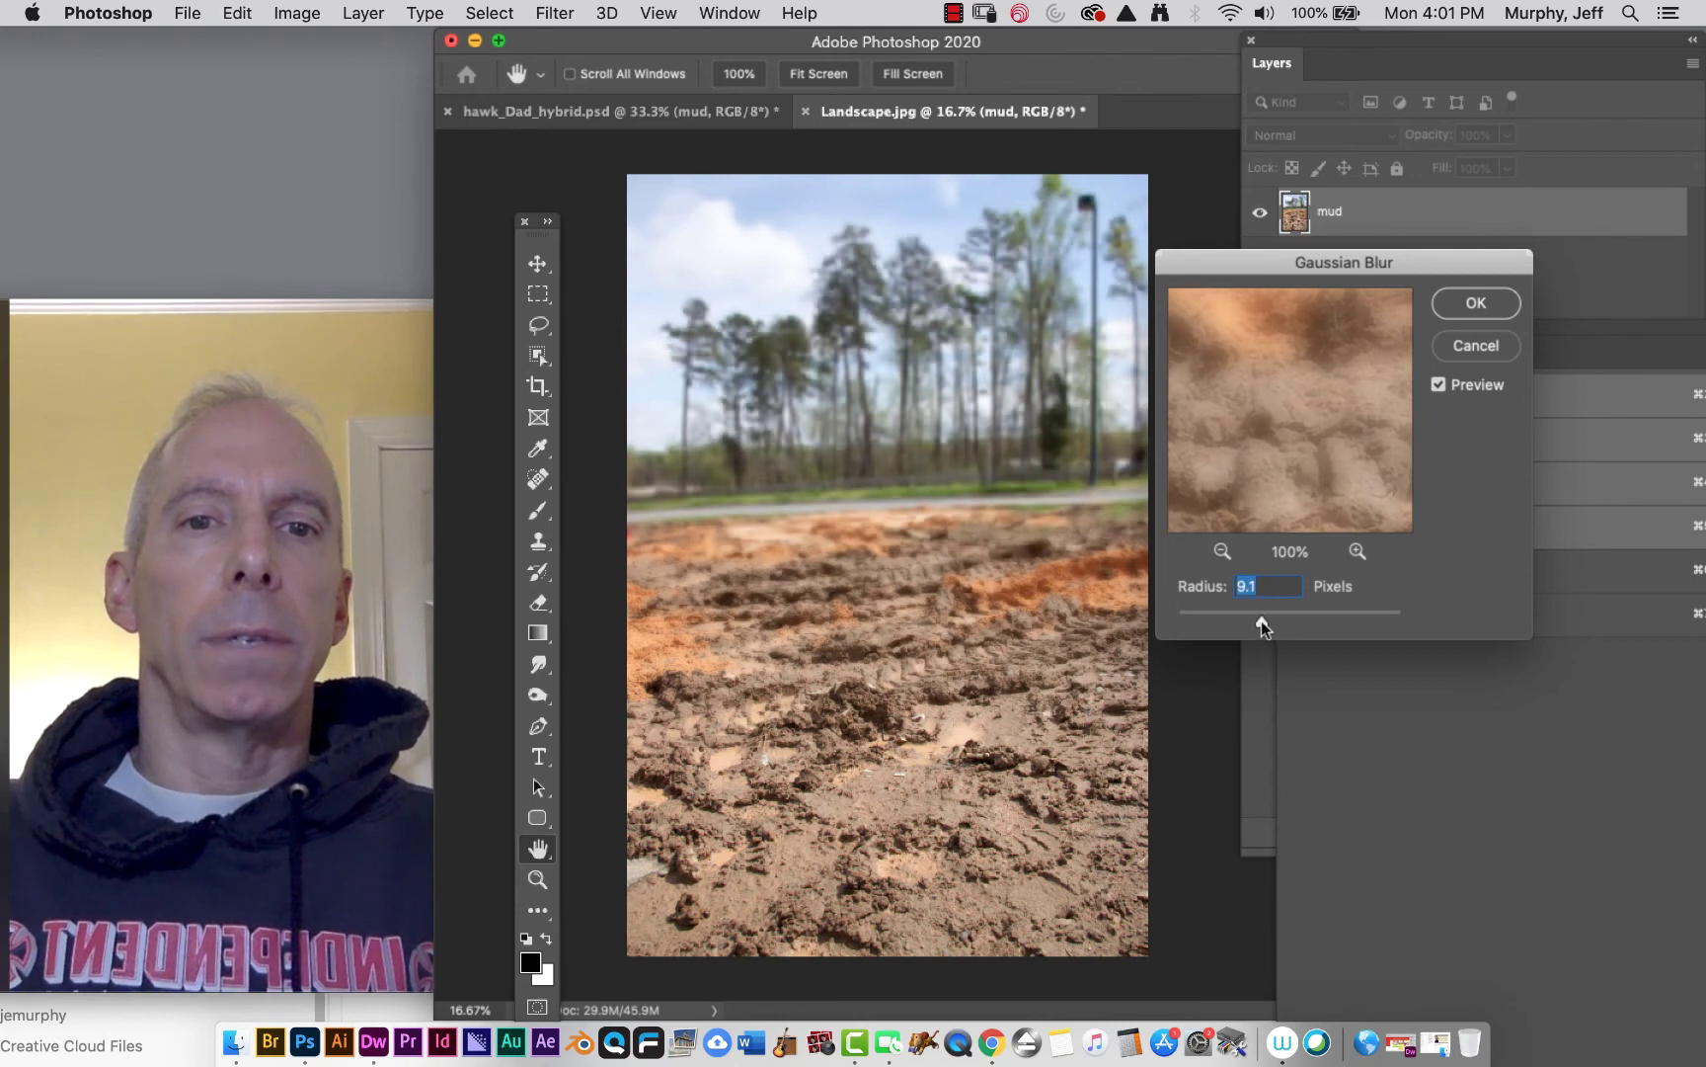
left_click_drag(1262, 623, 1276, 626)
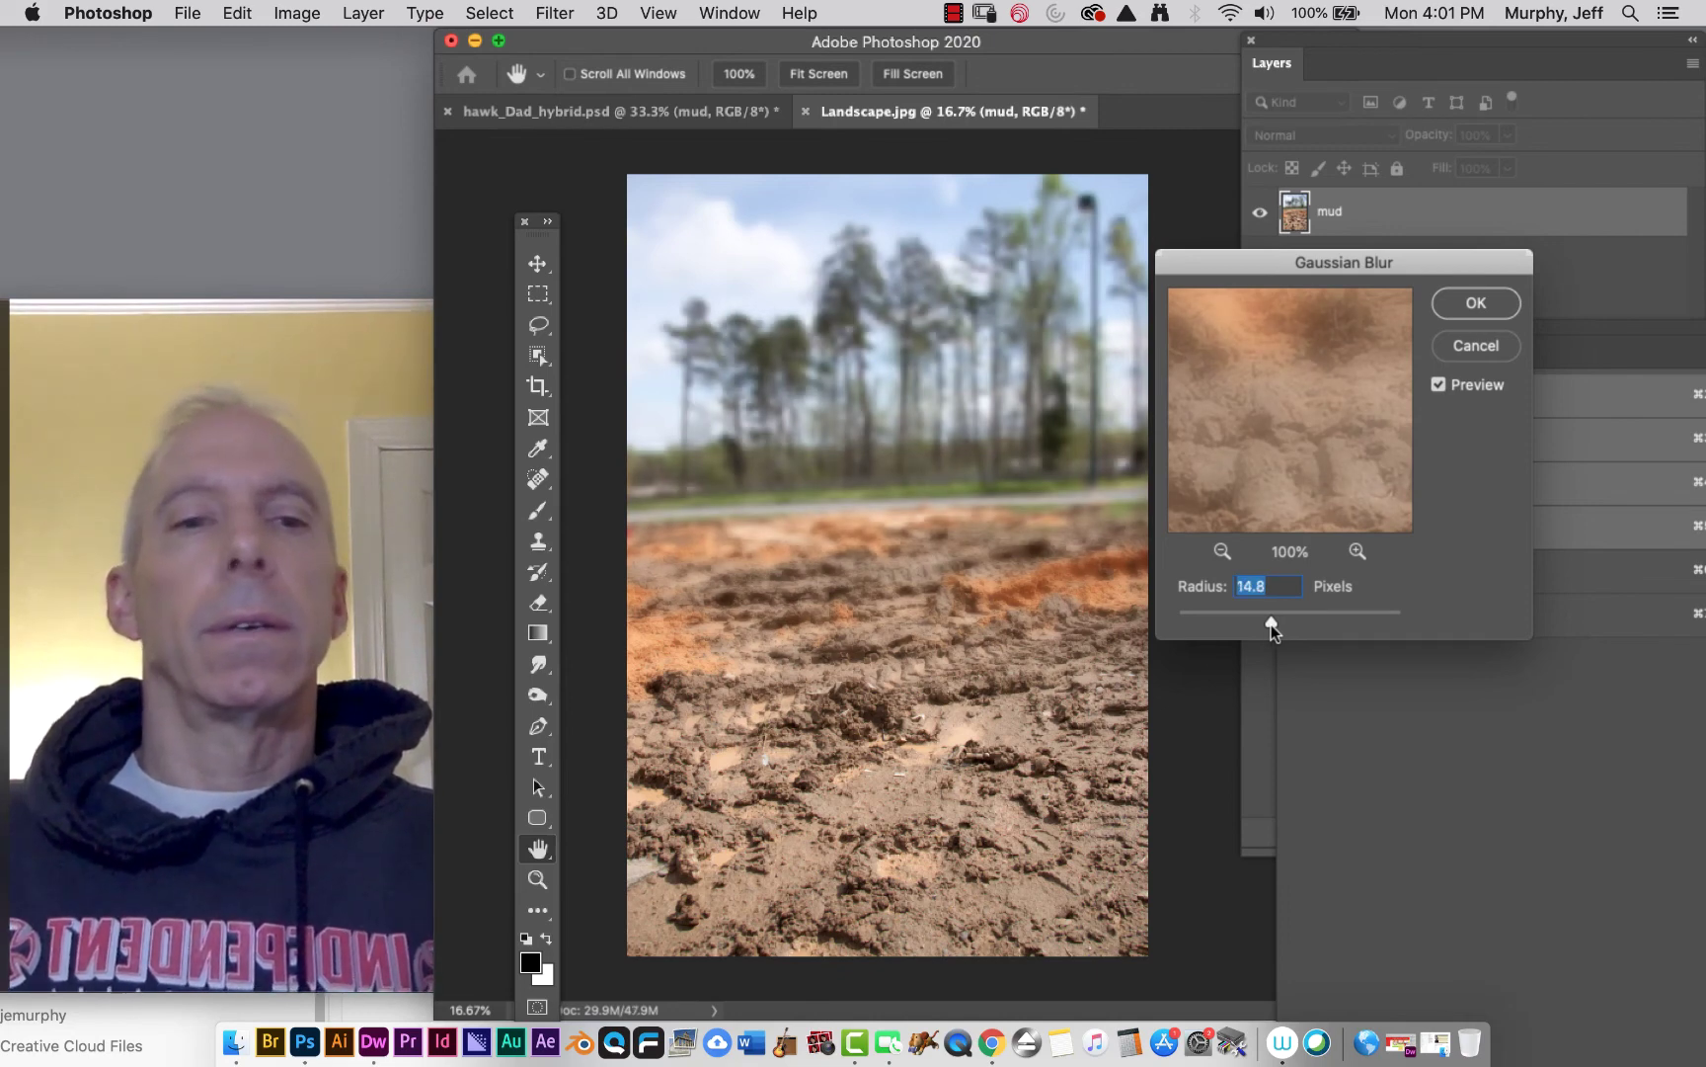
left_click(1478, 302)
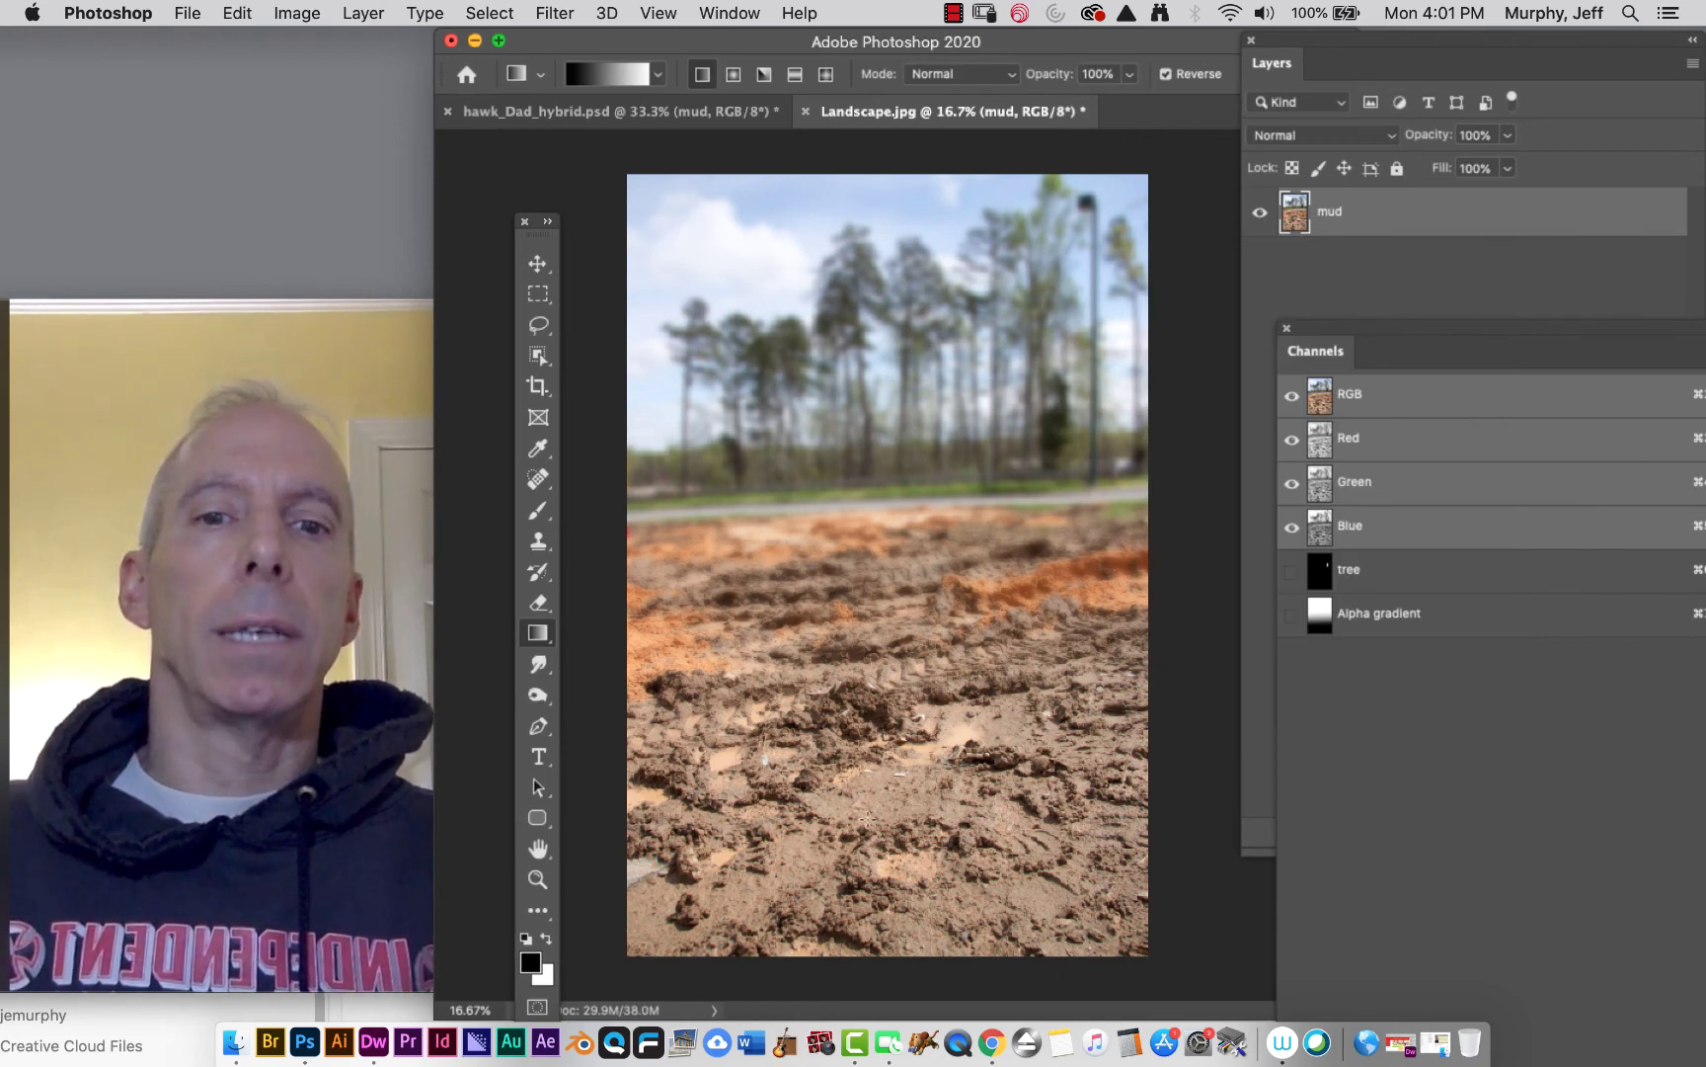
Examine up close how the blur fades from the trees and road into the foreground mud
key("super+equal")
key("super+equal")
key("super+equal")
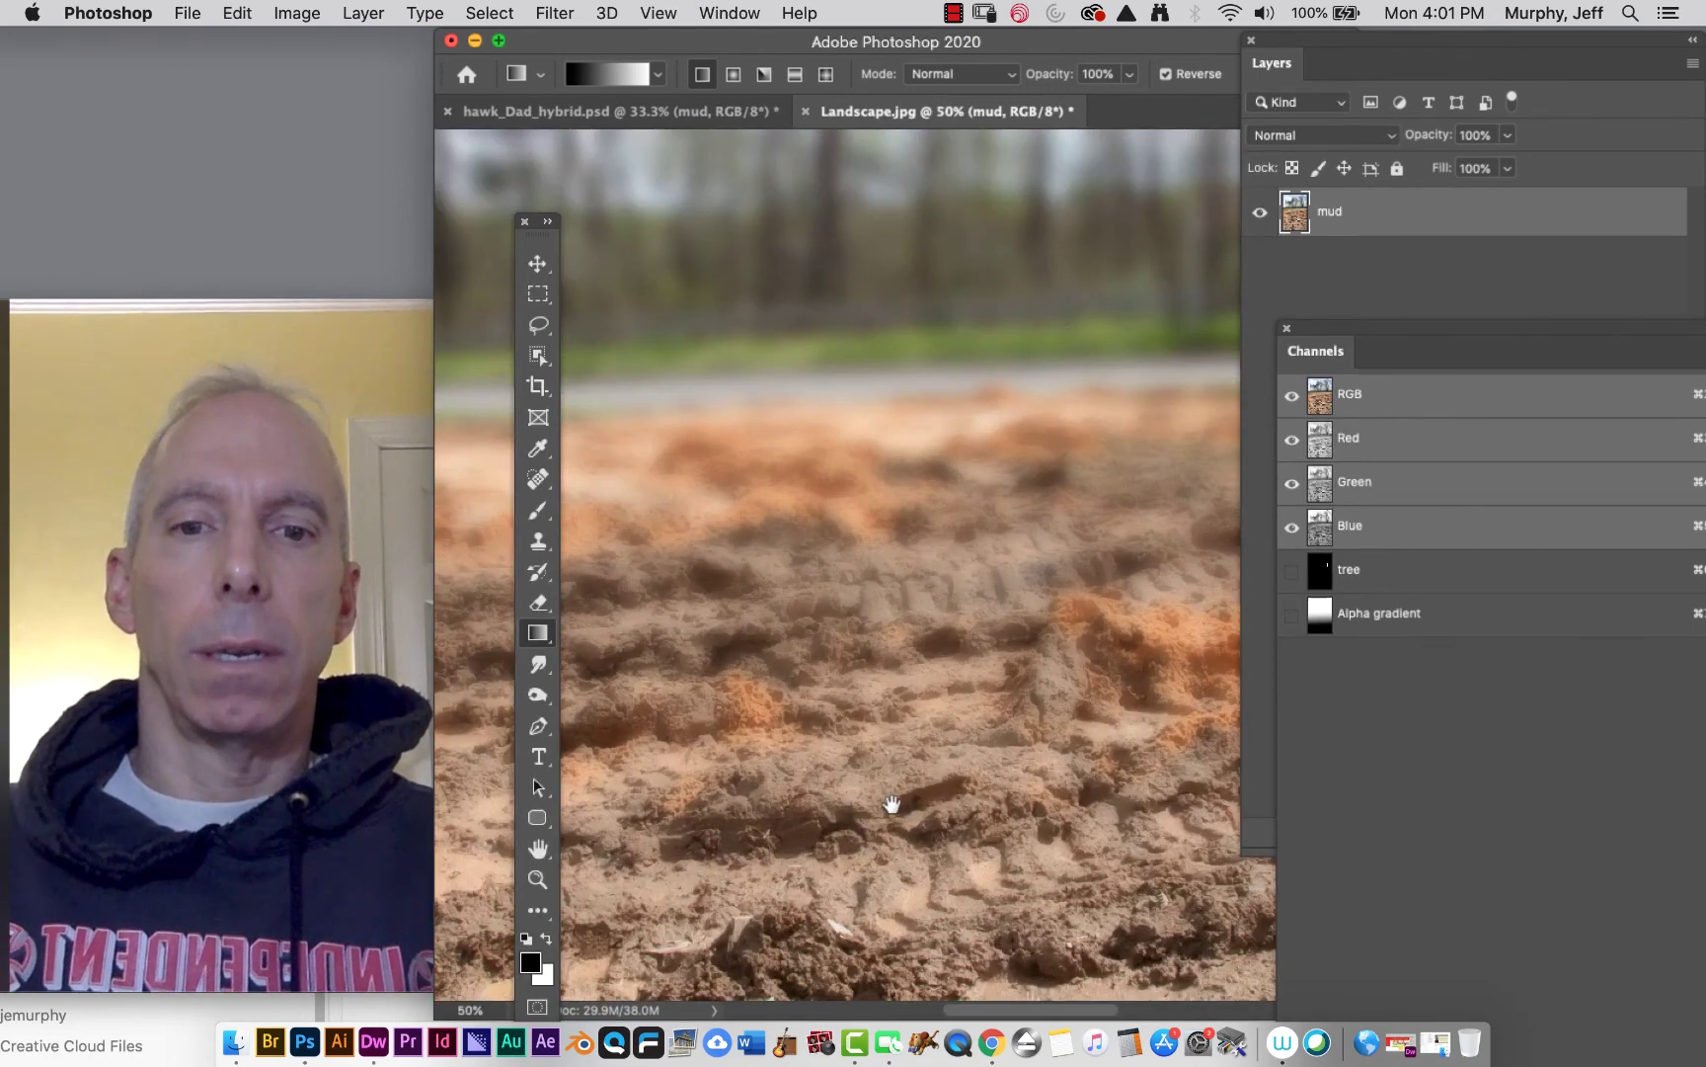
left_click_drag(892, 804, 870, 320)
left_click_drag(903, 561, 944, 377)
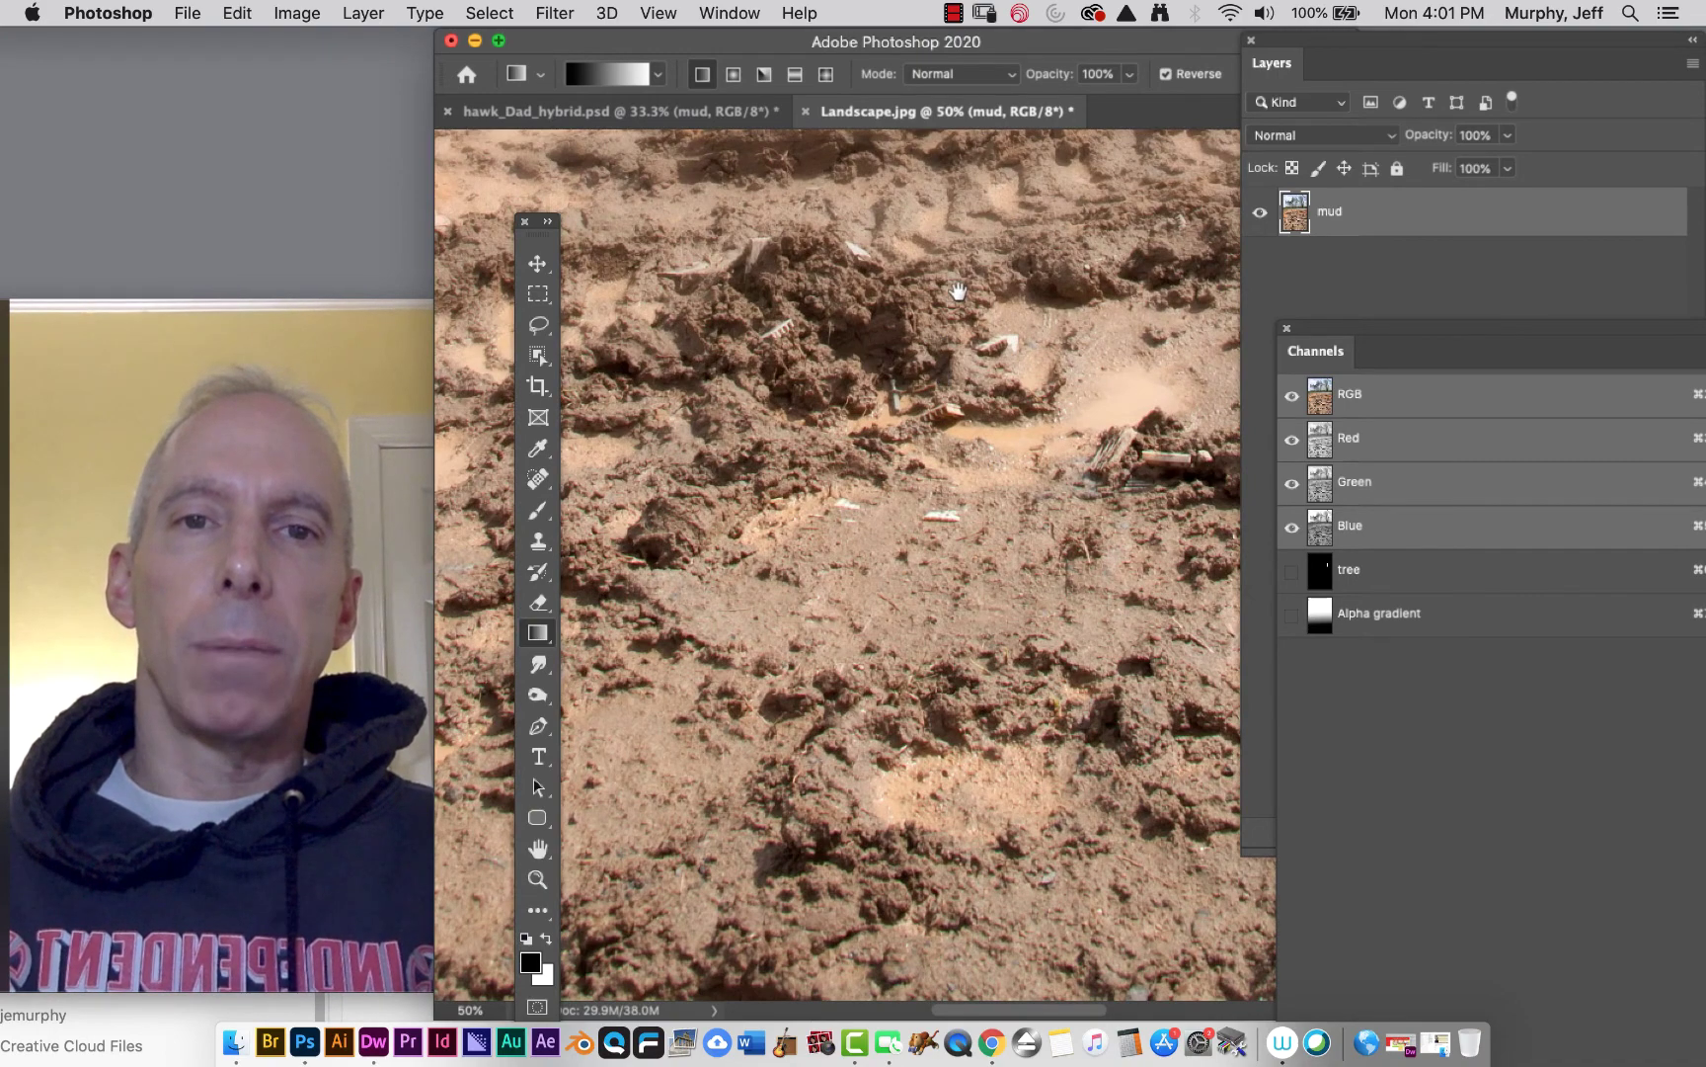
left_click_drag(960, 289, 962, 418)
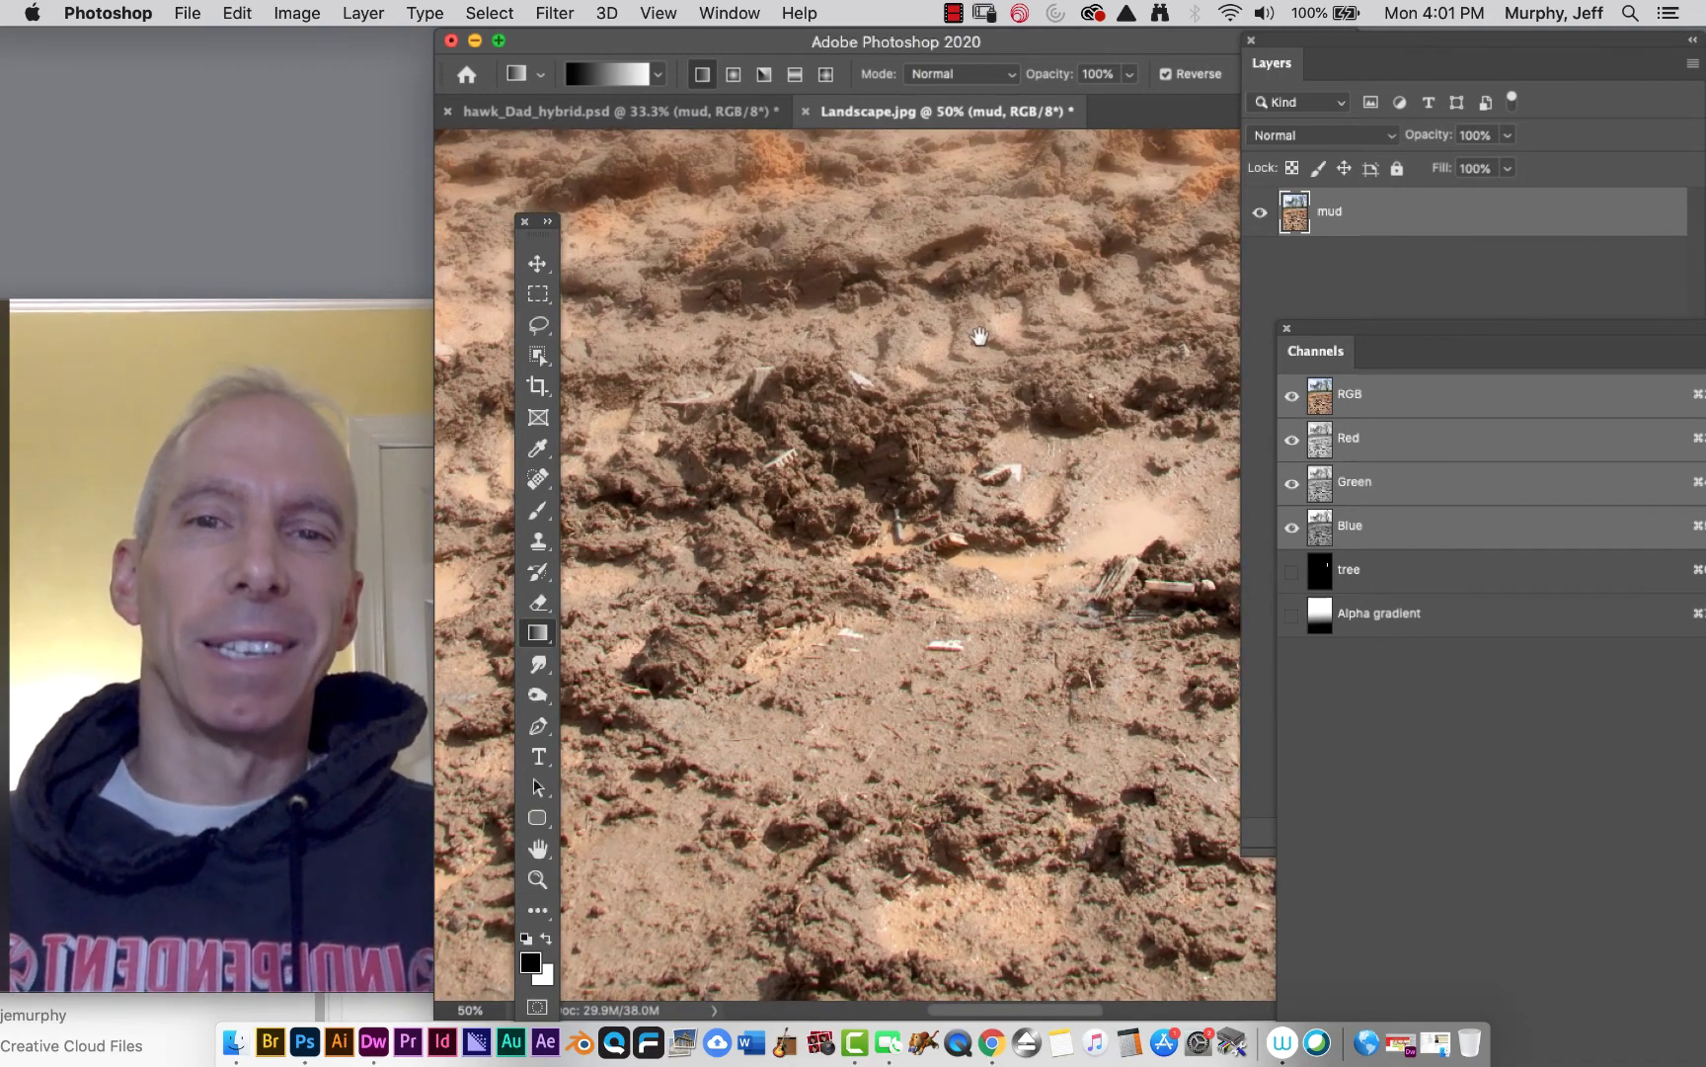
left_click_drag(982, 338, 980, 588)
left_click_drag(1002, 343, 995, 587)
left_click_drag(1012, 444, 1005, 722)
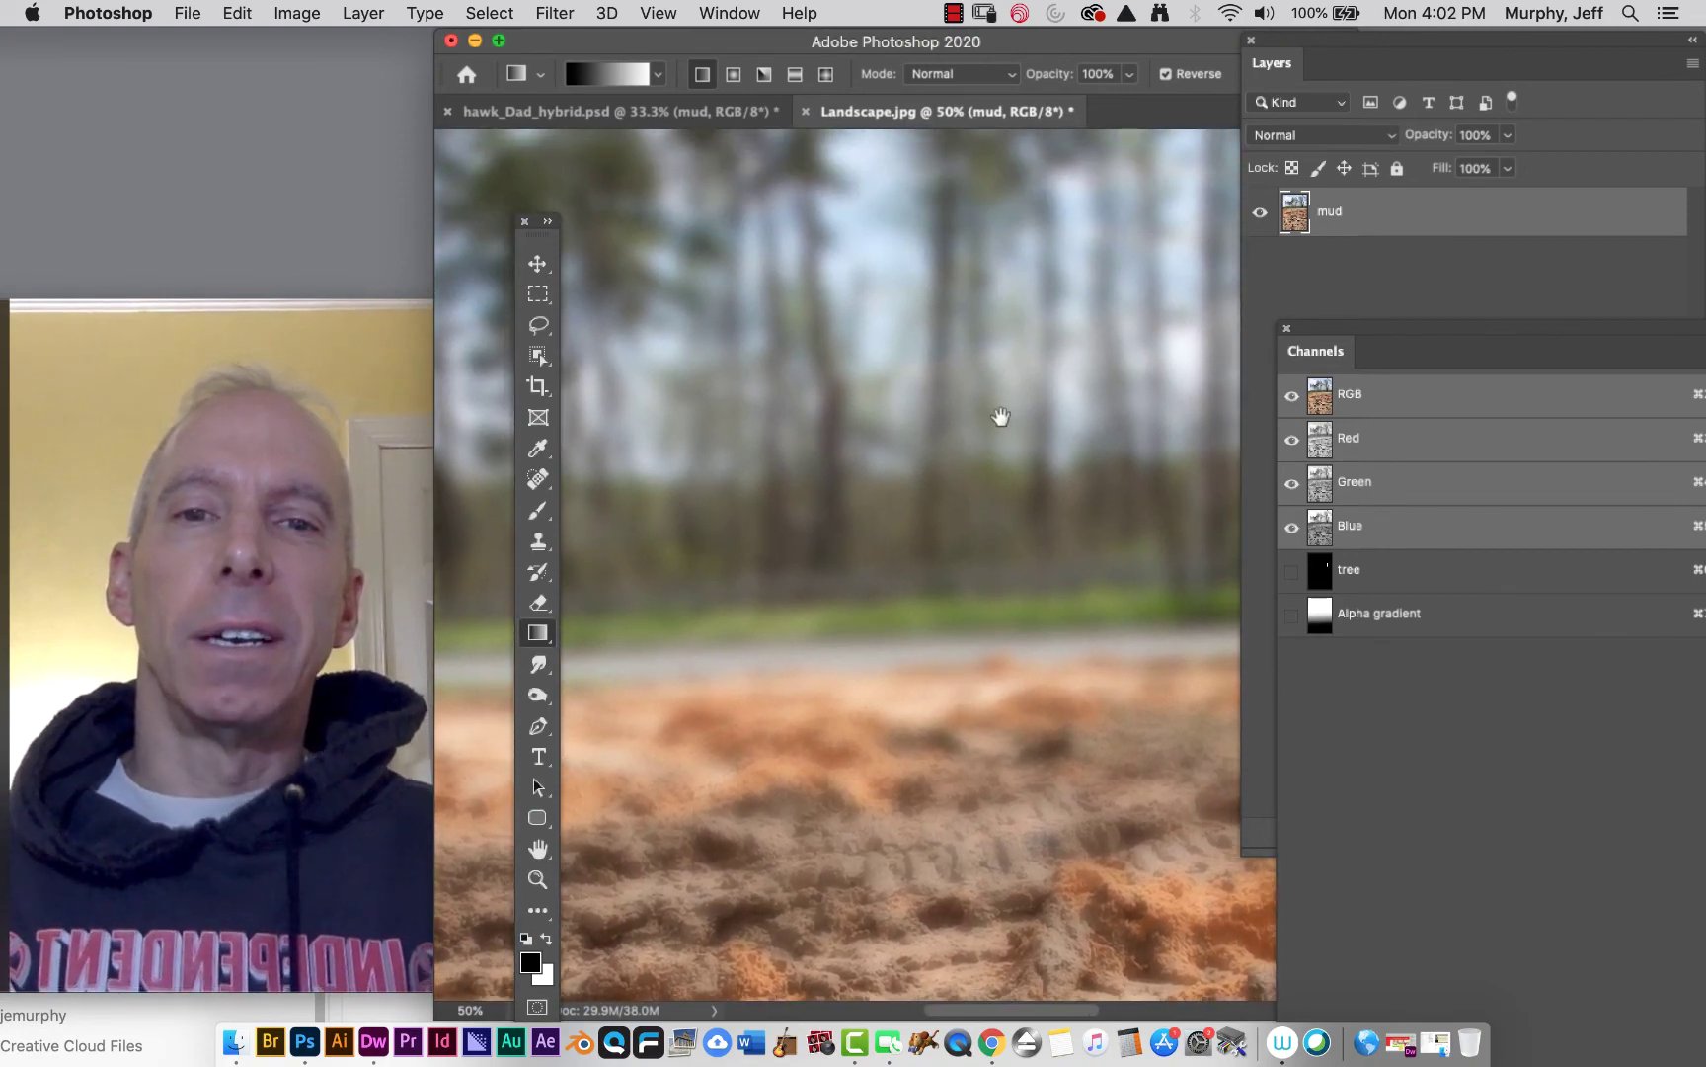
left_click_drag(997, 412, 1017, 708)
left_click_drag(1021, 440, 992, 356)
left_click_drag(974, 588, 975, 472)
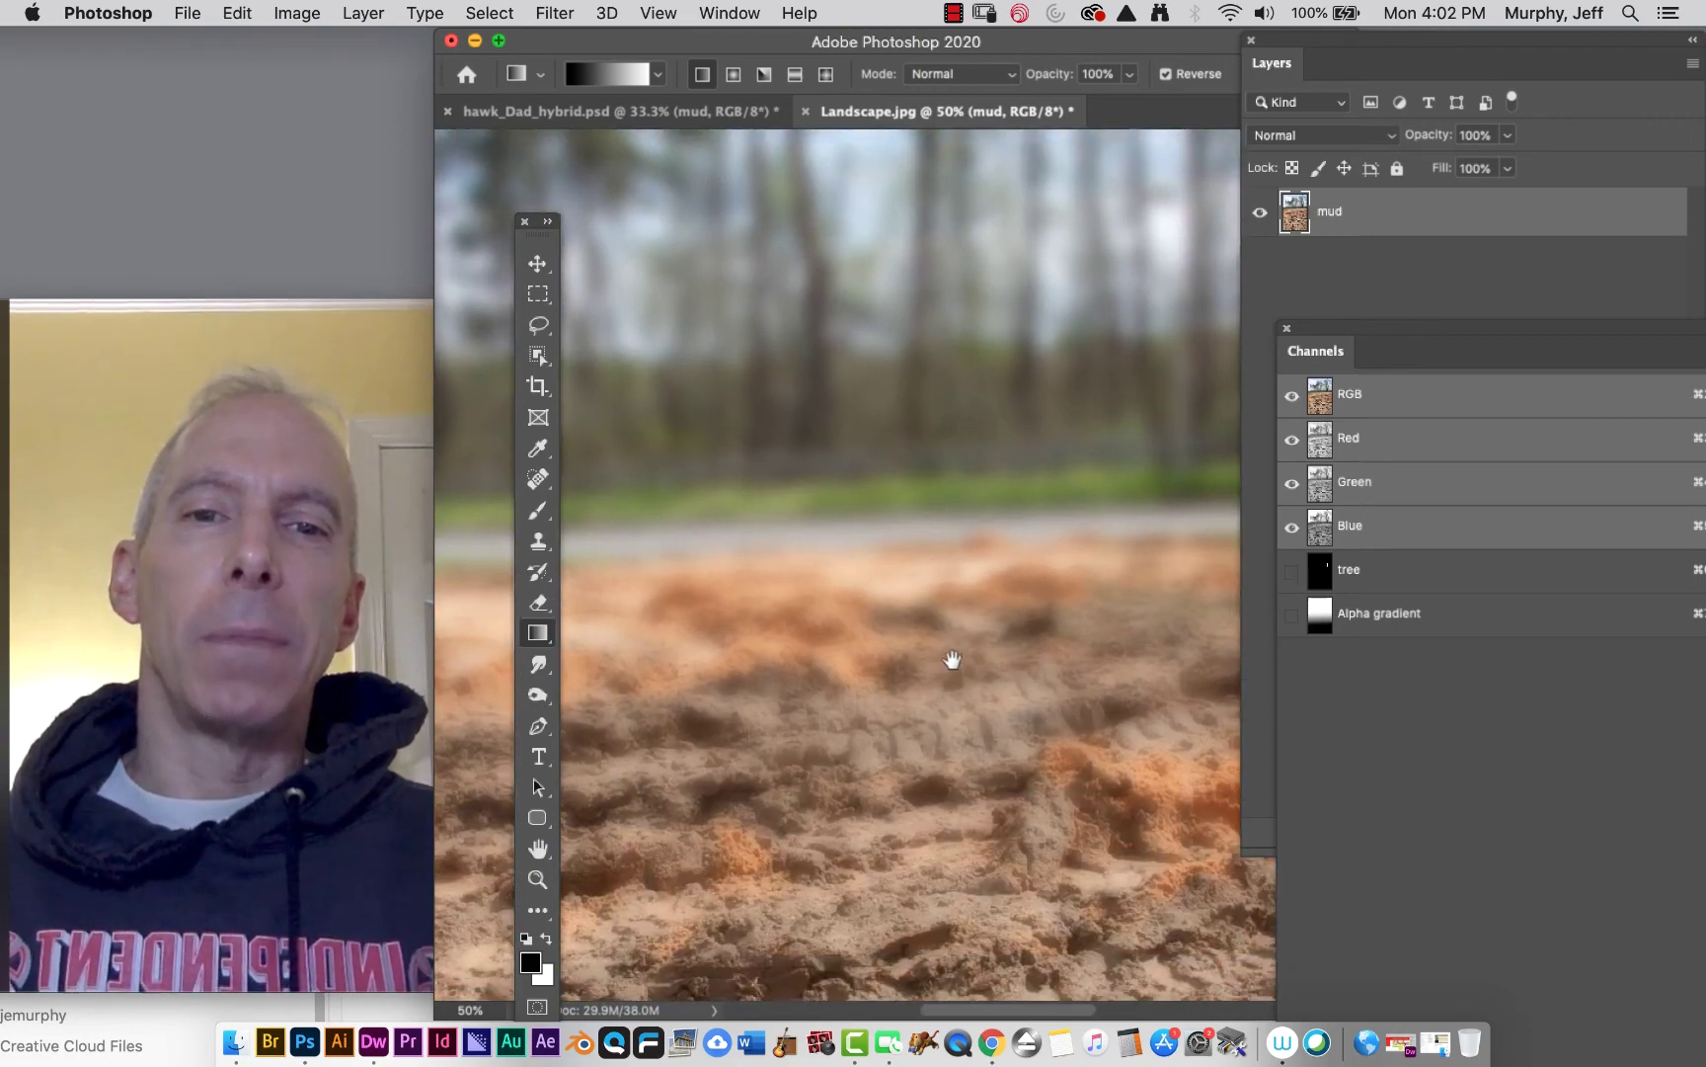
mouse_move(952, 663)
left_mouse_down()
mouse_move(956, 342)
mouse_move(957, 827)
left_mouse_up()
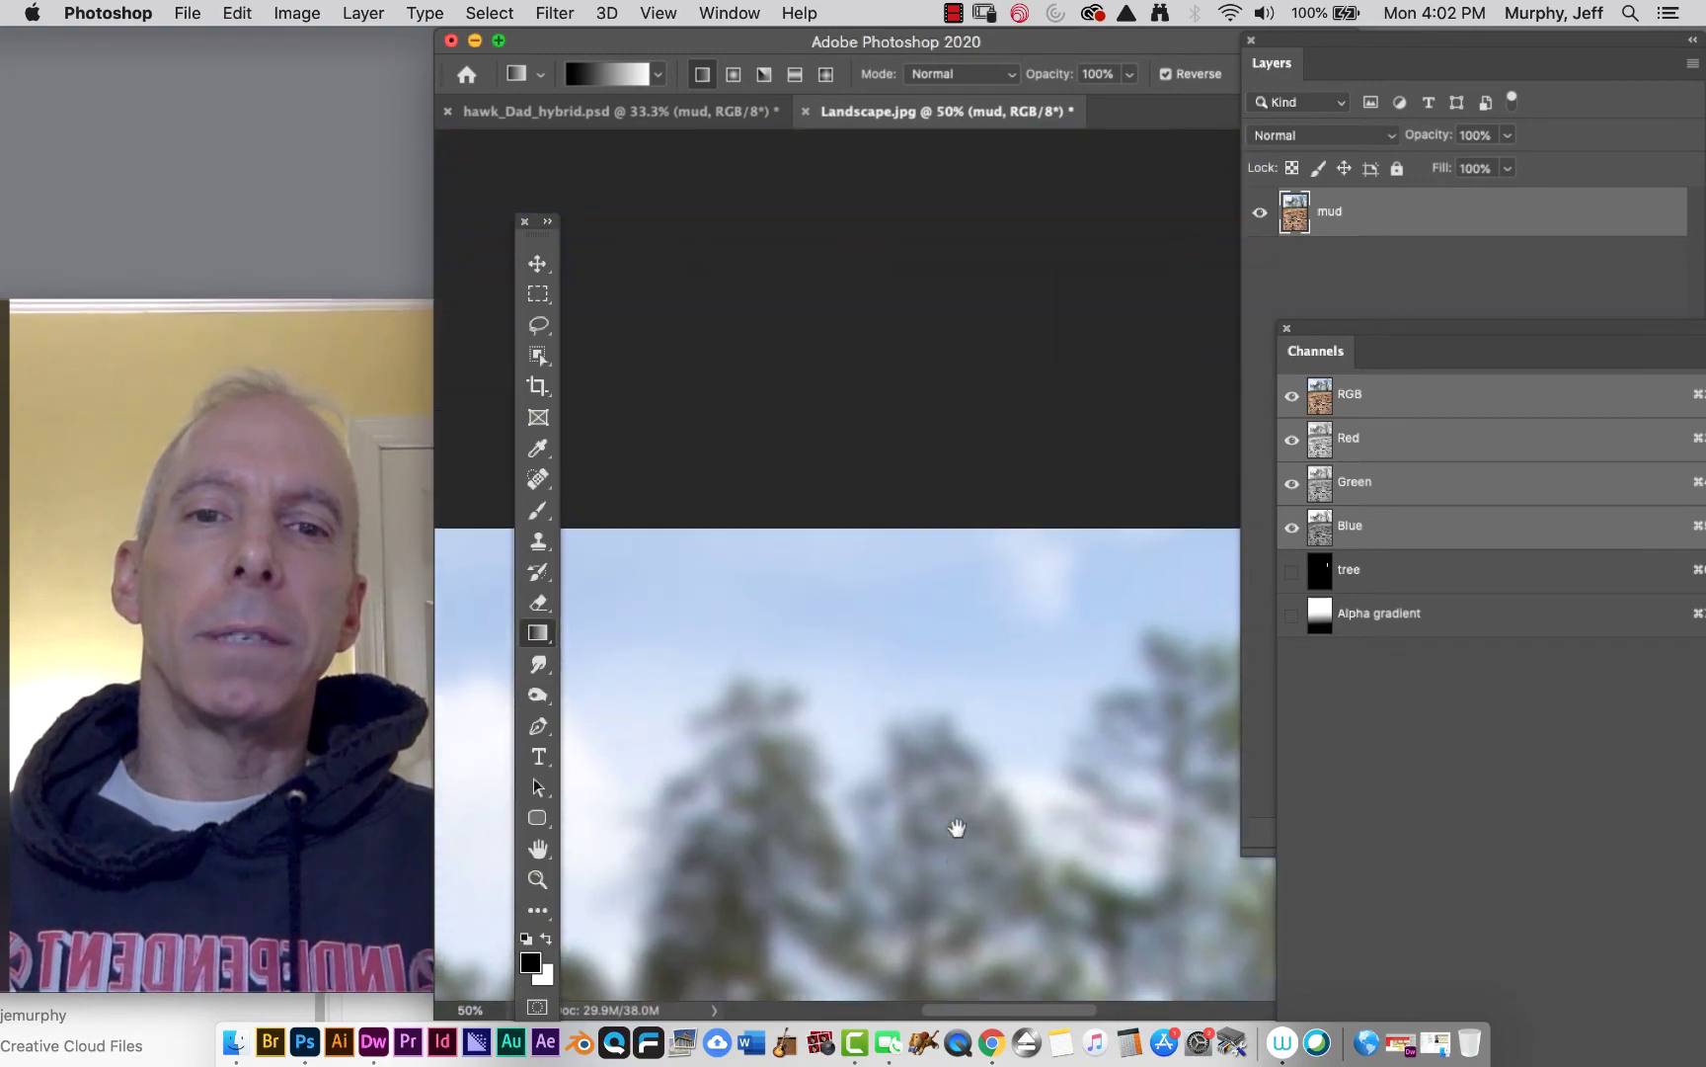
left_click_drag(956, 819, 957, 468)
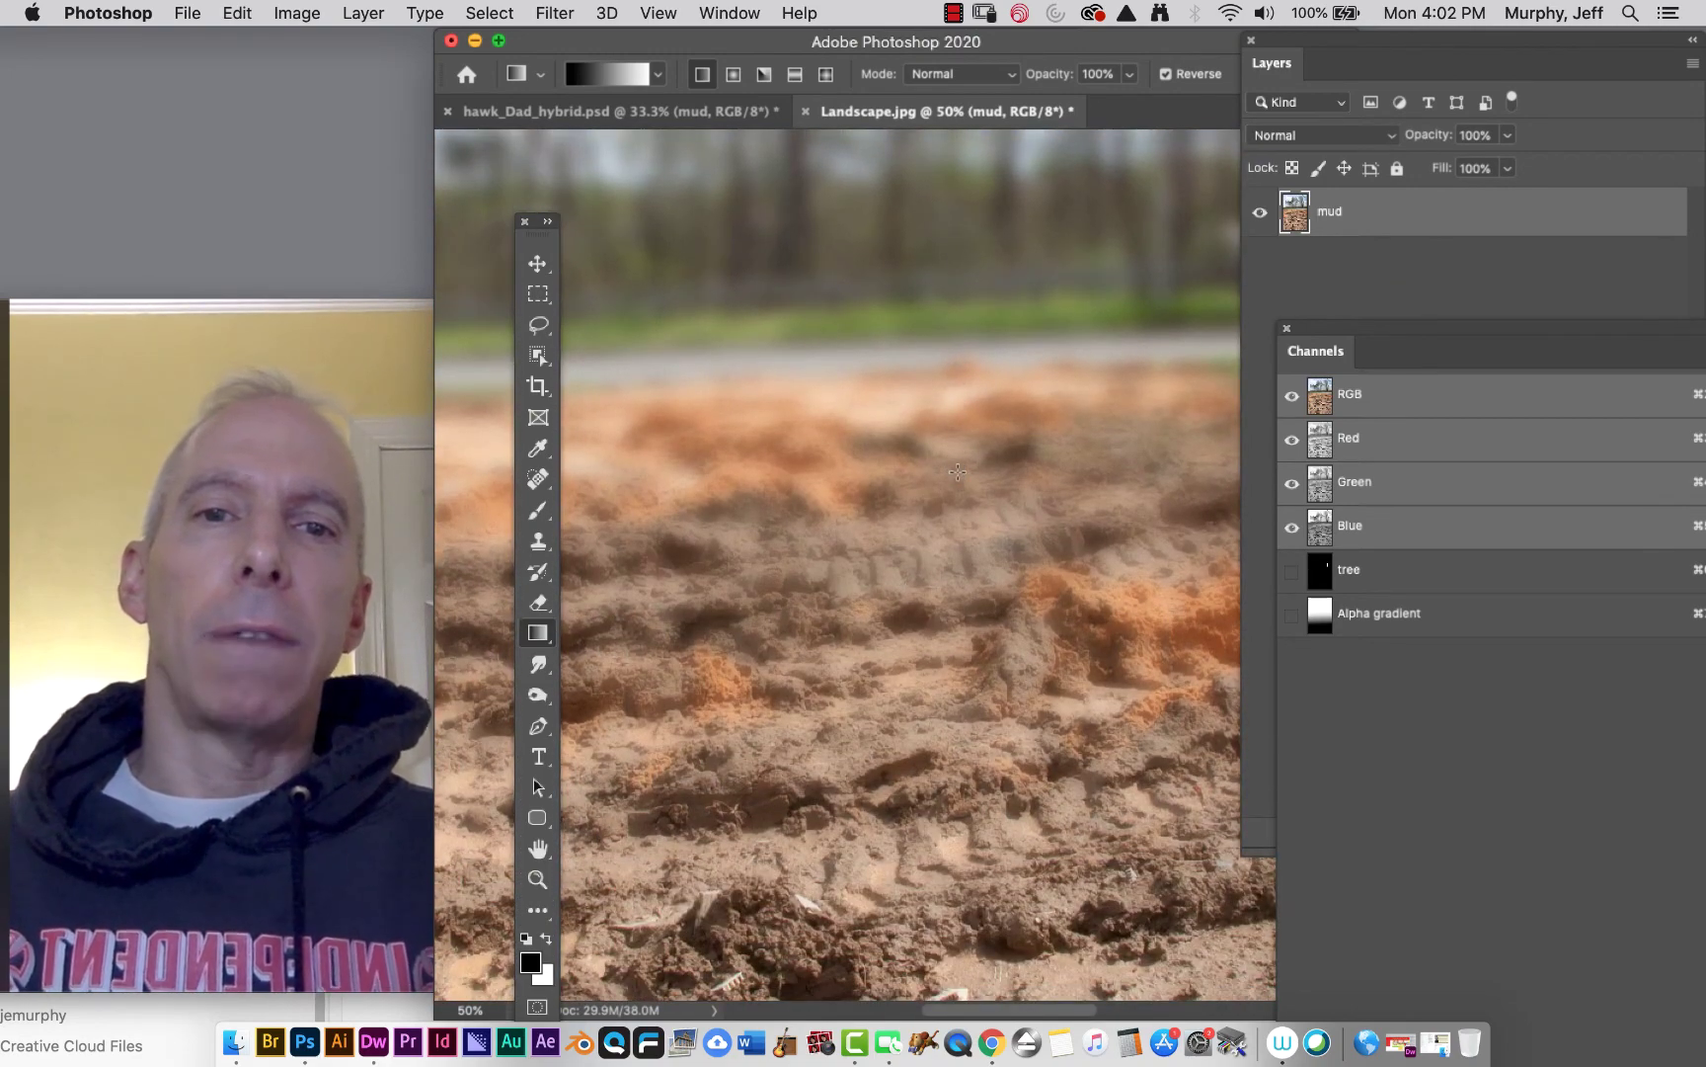
key("super+minus")
key("super+minus")
key("super+minus")
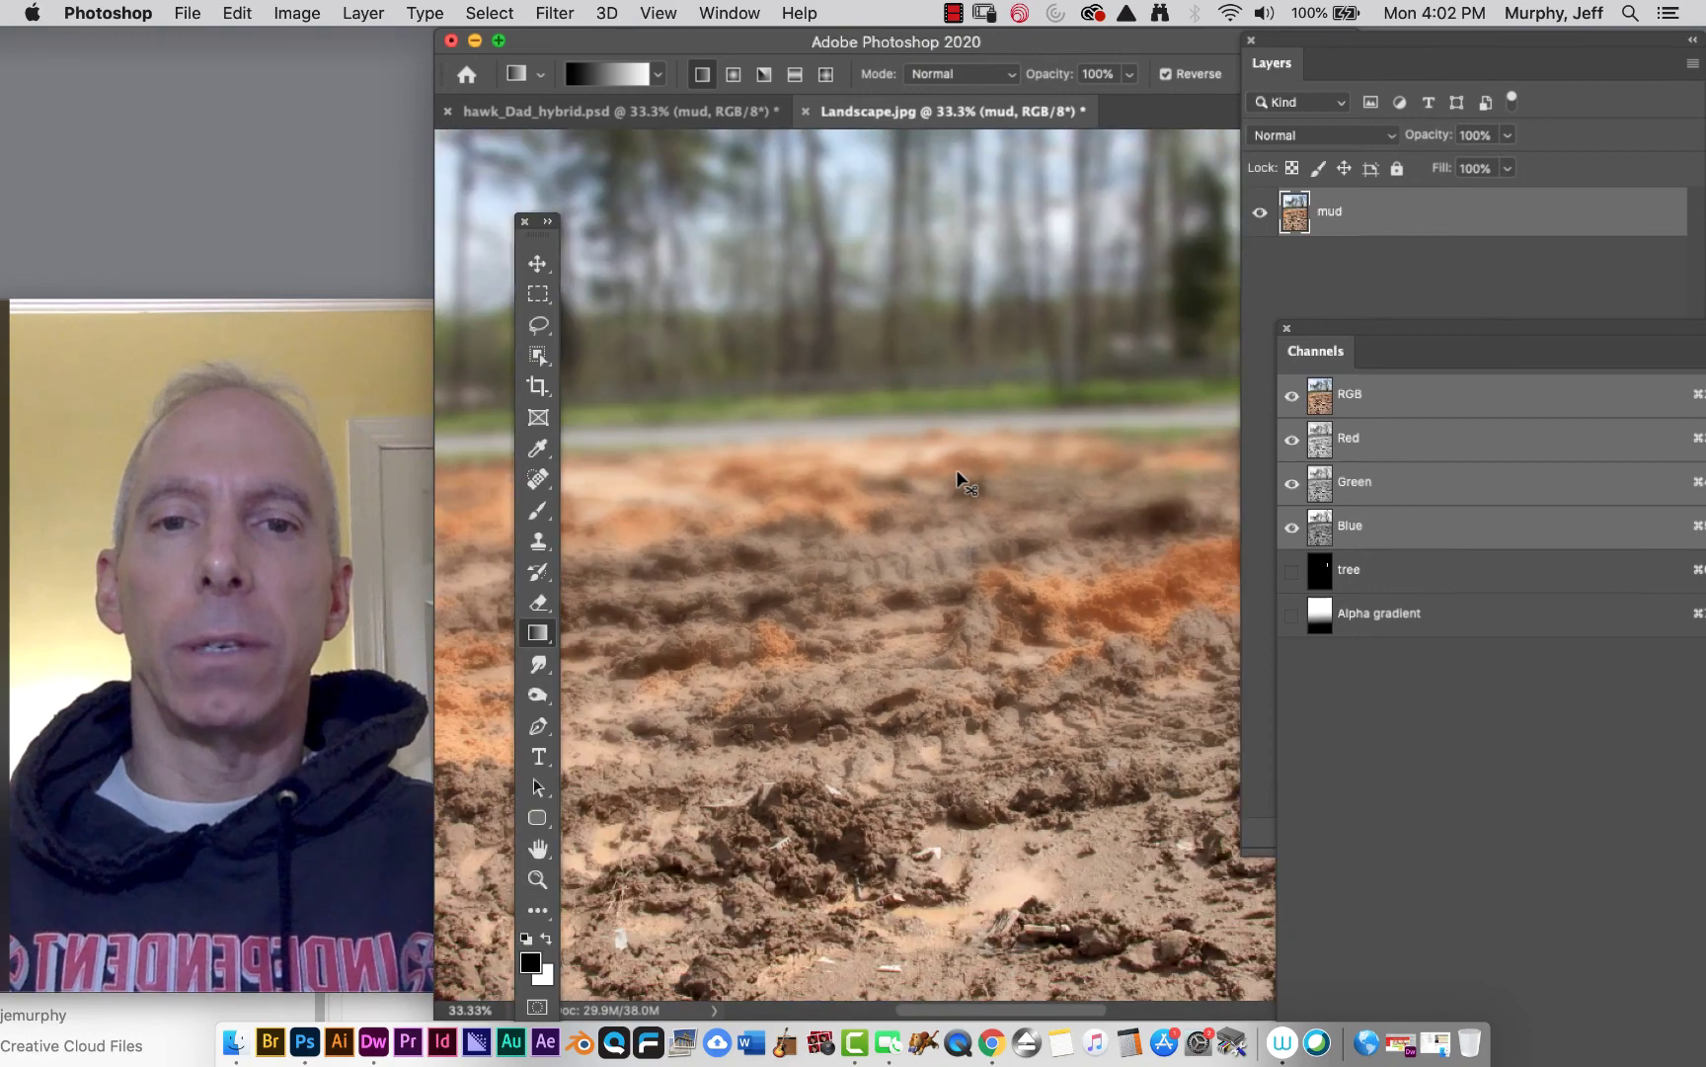